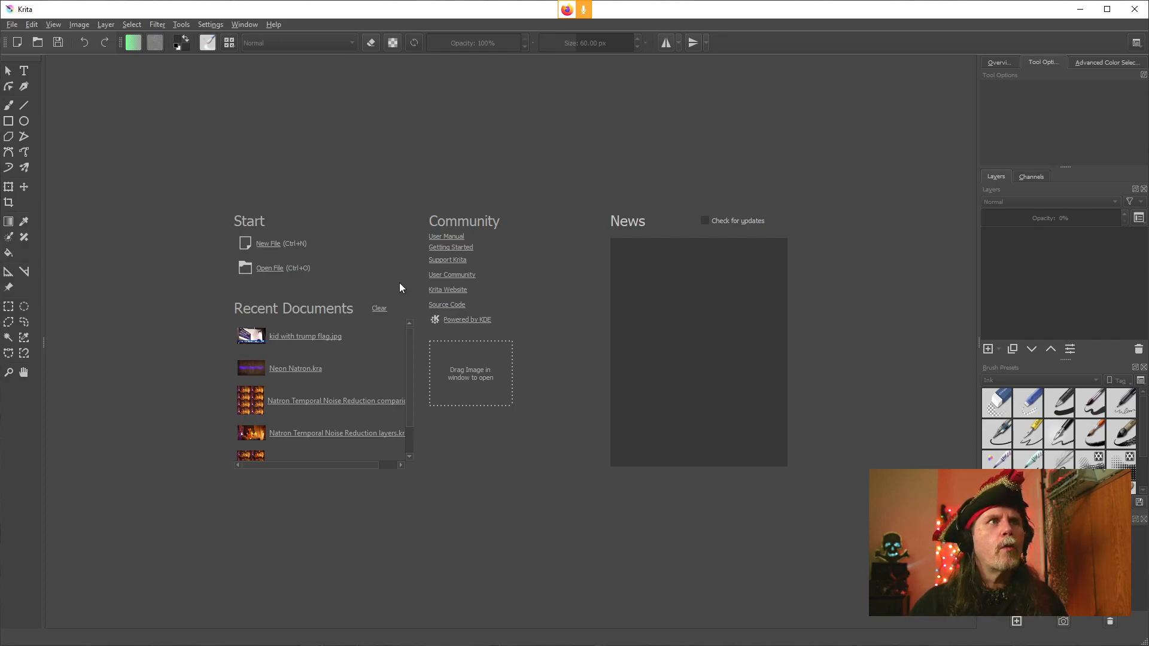
# Create a new 1920 x 1080 pixel document with the default settings
pyautogui.click(265, 243)
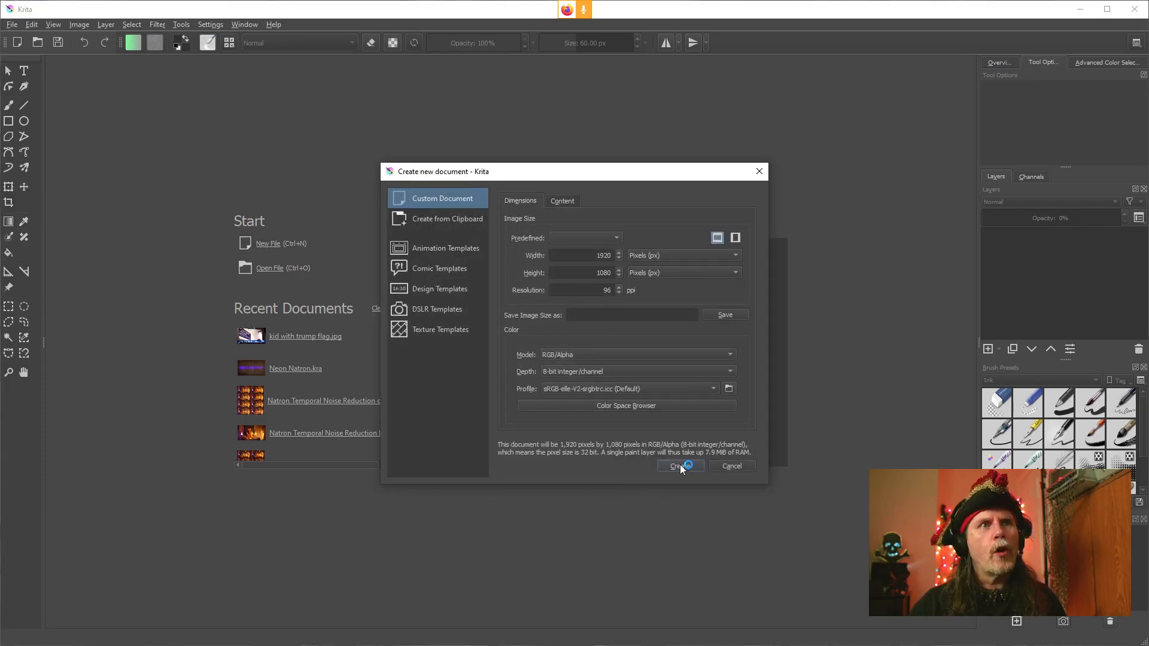
pyautogui.click(678, 464)
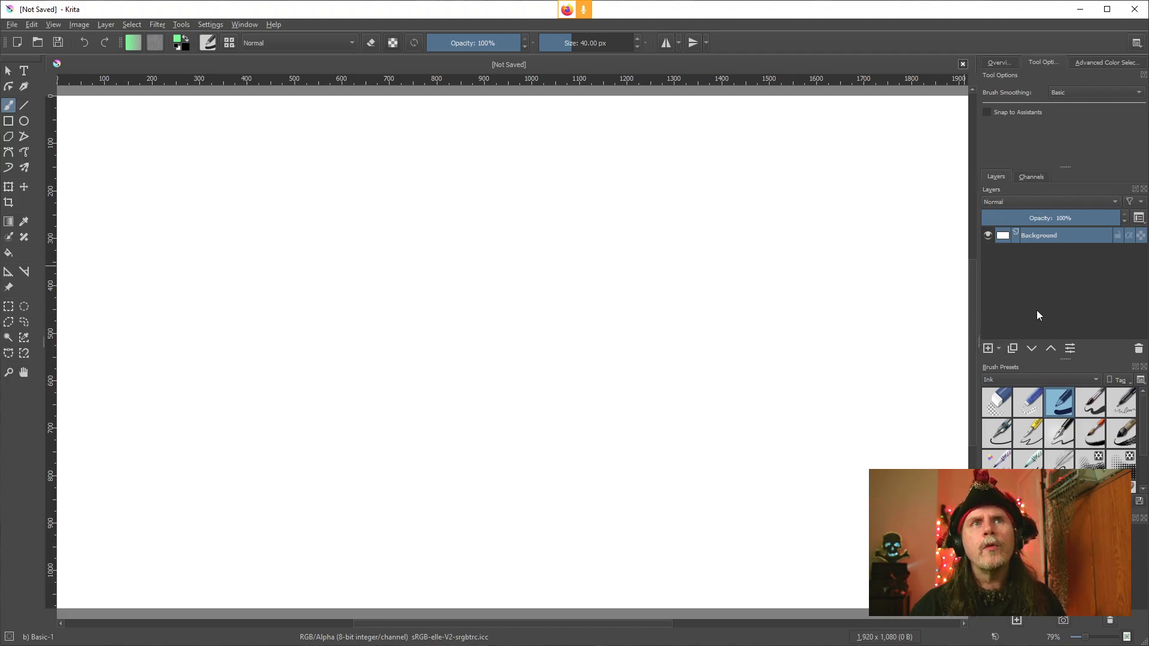
# Add a fill layer and switch its generator to SeExpr
pyautogui.click(999, 347)
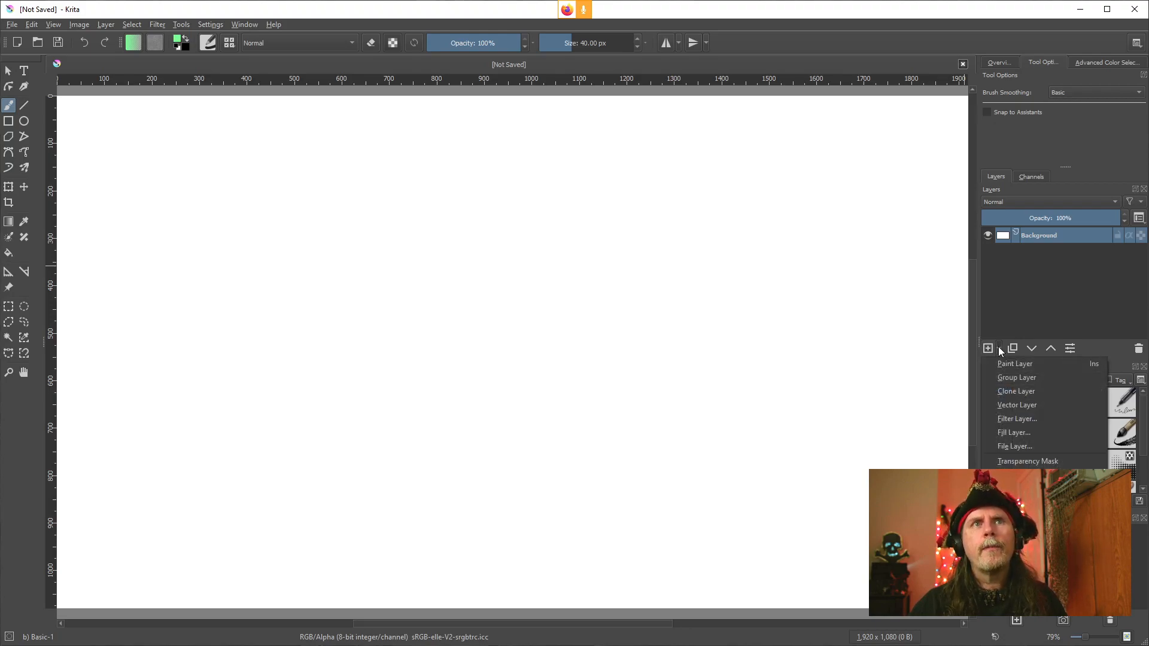
pyautogui.click(1002, 433)
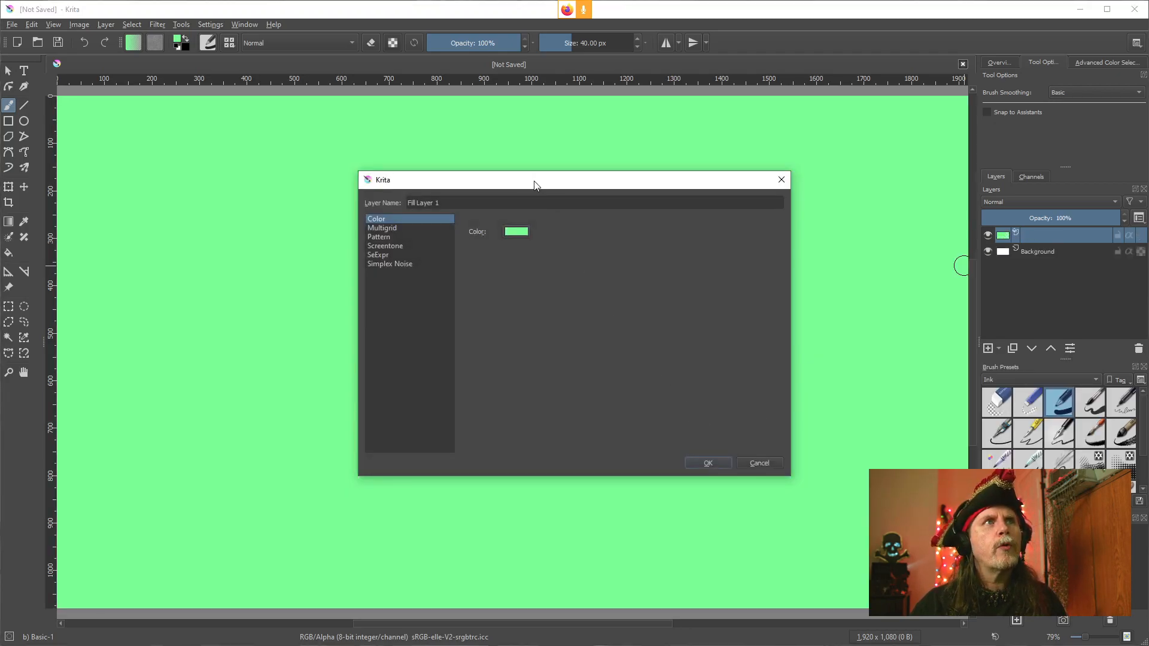
pyautogui.moveTo(529, 181); pyautogui.dragTo(438, 200)
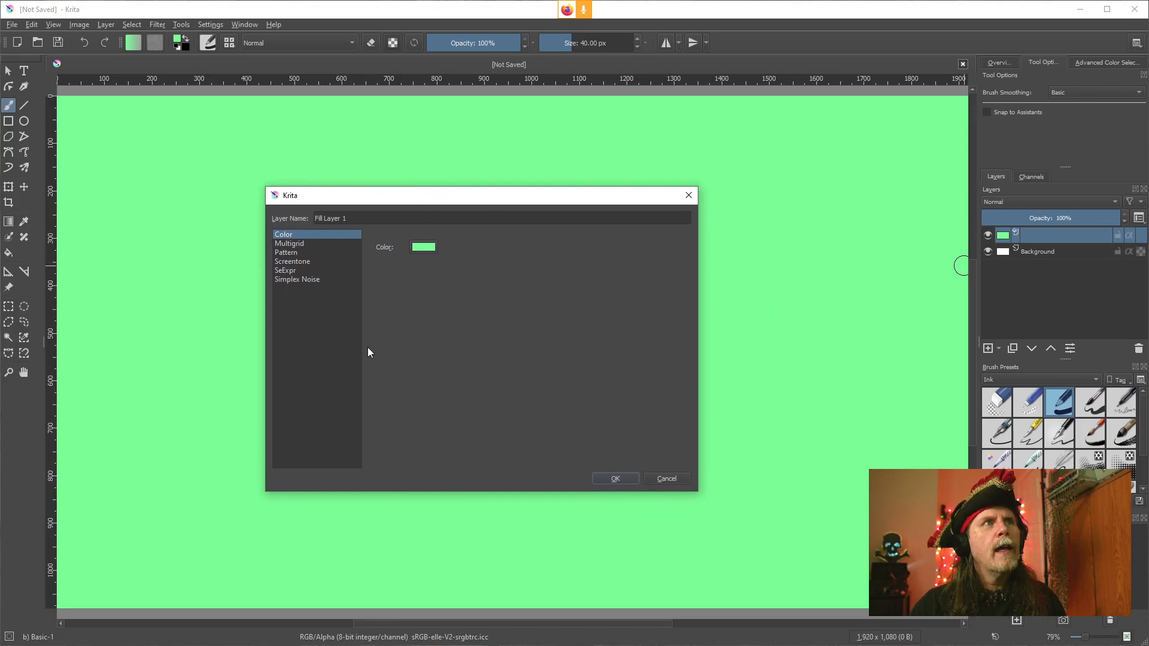
pyautogui.click(289, 271)
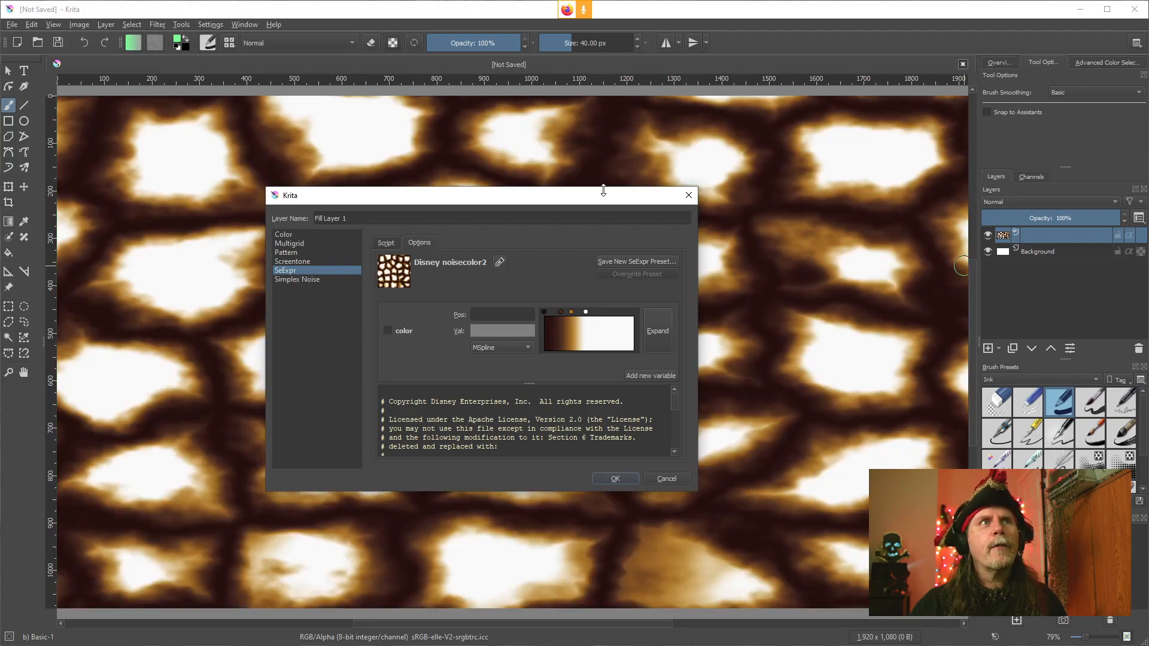
# Open the Expression Editor window and browse its library of example scripts
pyautogui.moveTo(570, 193); pyautogui.dragTo(834, 268)
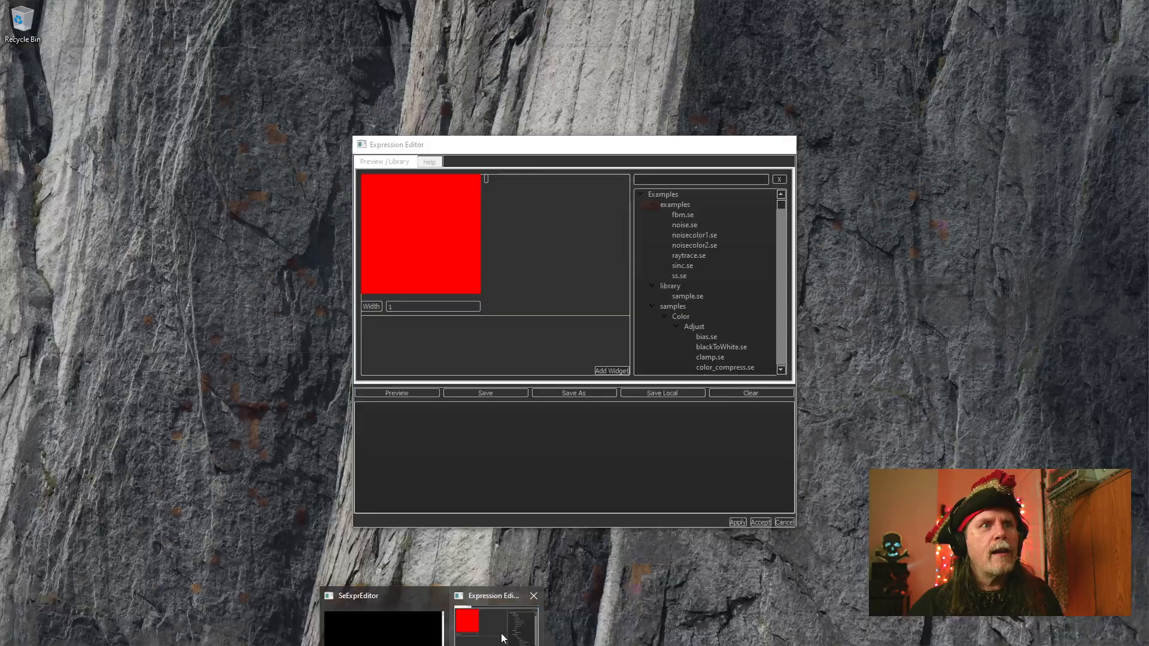
pyautogui.click(487, 616)
pyautogui.moveTo(593, 147); pyautogui.dragTo(391, 143)
pyautogui.click(481, 209)
pyautogui.click(484, 242)
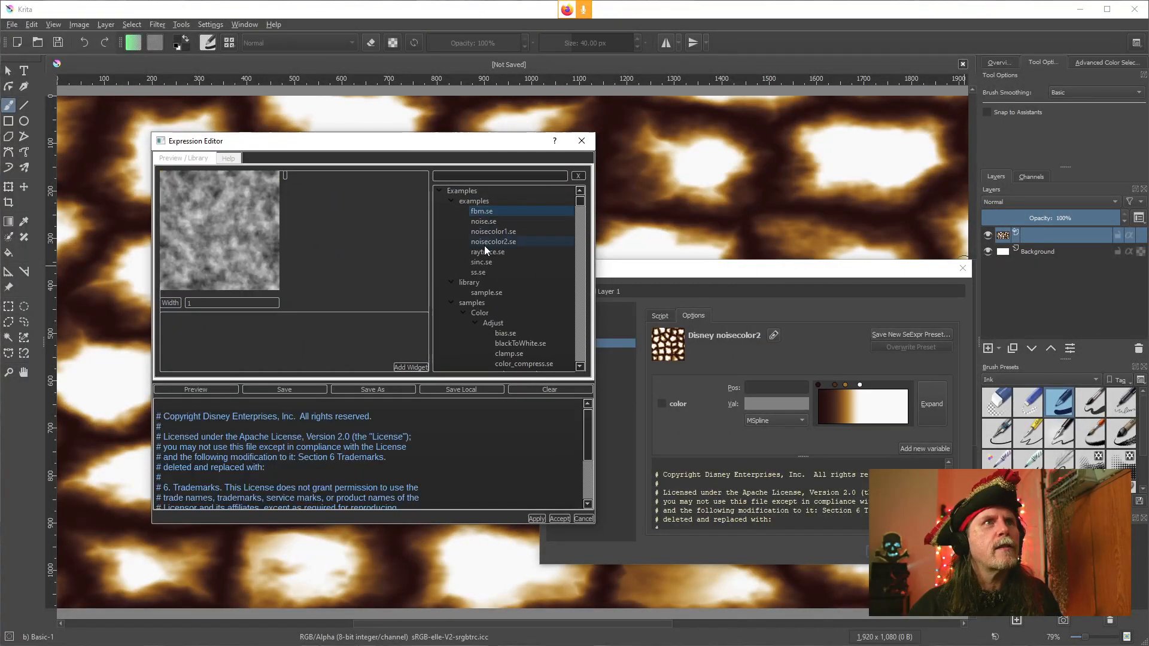
pyautogui.moveTo(432, 146)
pyautogui.mouseDown()
pyautogui.moveTo(357, 99)
pyautogui.moveTo(465, 185)
pyautogui.moveTo(534, 180)
pyautogui.moveTo(443, 135)
pyautogui.mouseUp()
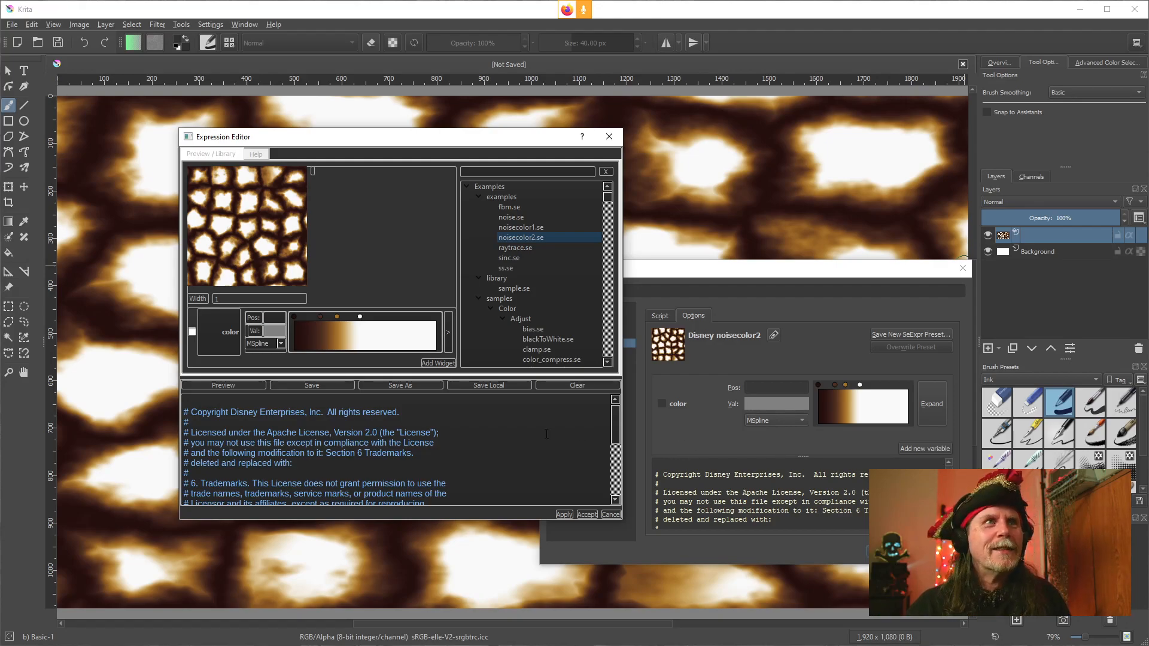
pyautogui.moveTo(486, 139); pyautogui.dragTo(437, 139)
pyautogui.click(683, 265)
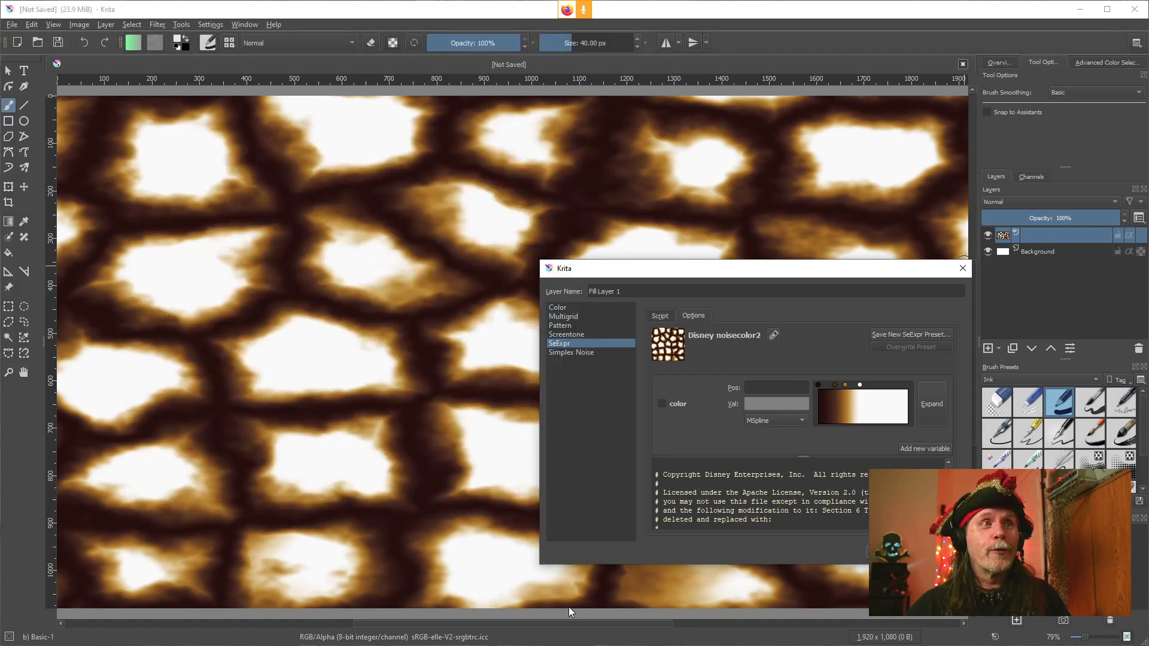
pyautogui.click(431, 645)
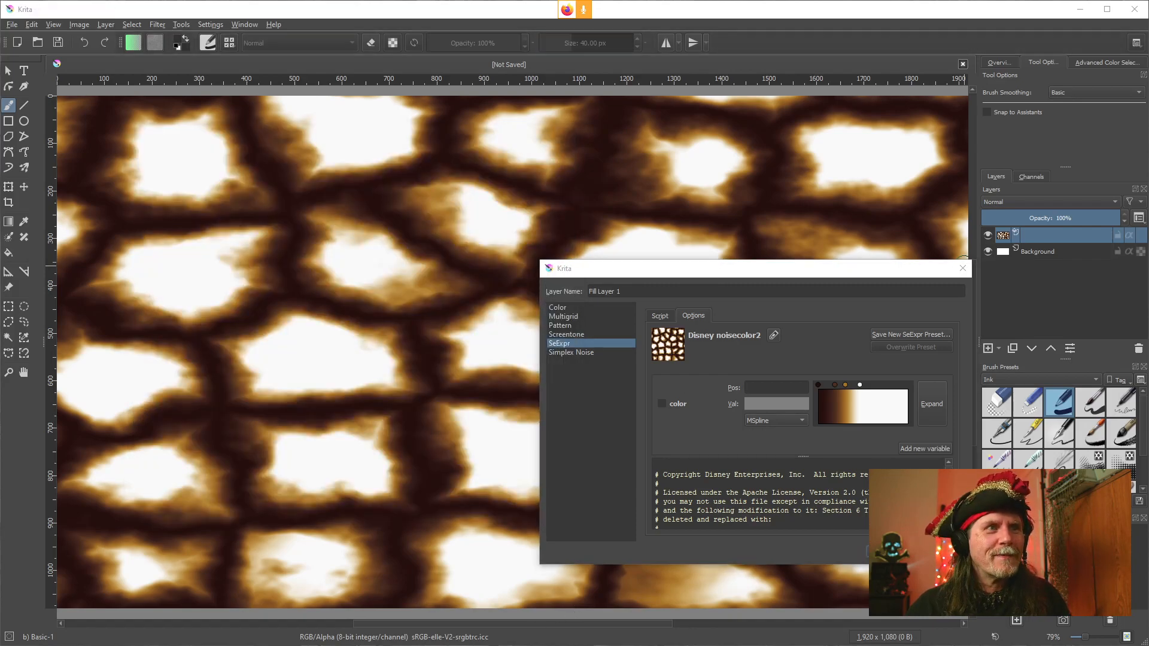
pyautogui.click(494, 626)
pyautogui.moveTo(395, 143); pyautogui.dragTo(354, 129)
pyautogui.moveTo(705, 274); pyautogui.dragTo(708, 257)
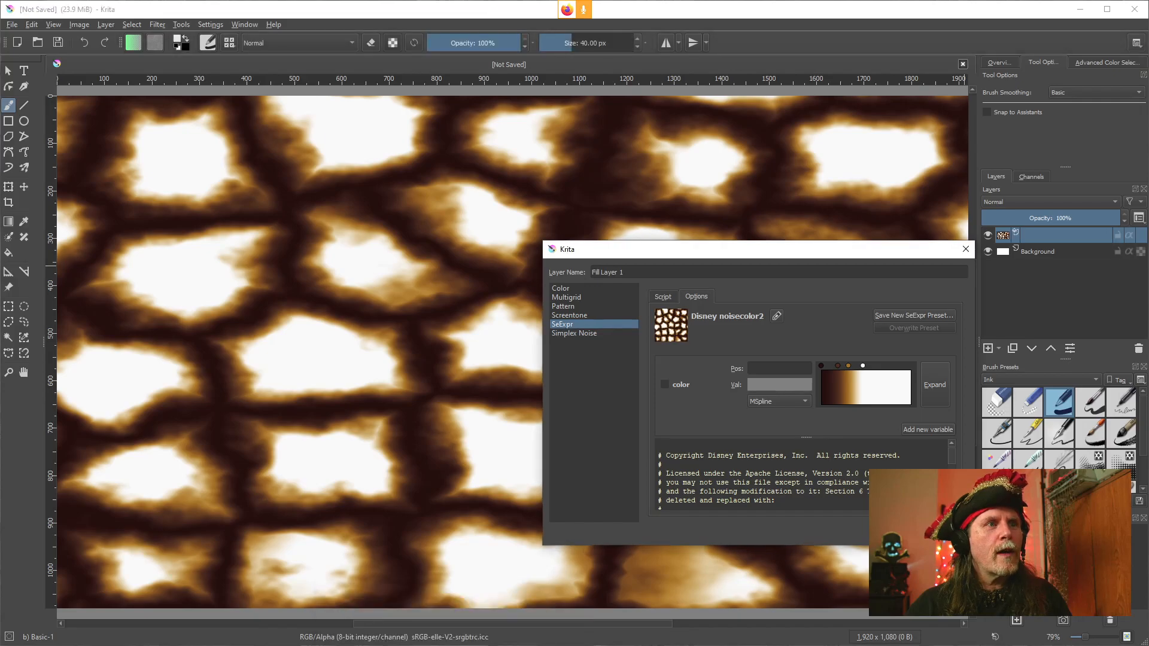
pyautogui.moveTo(431, 645)
pyautogui.click(485, 622)
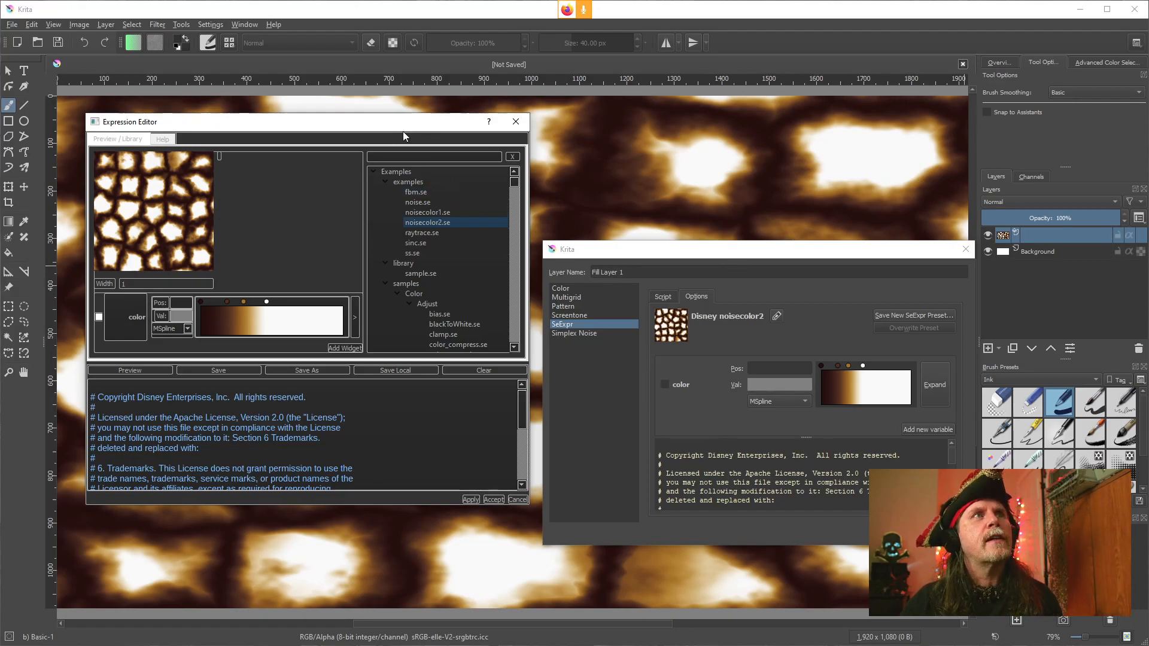
pyautogui.moveTo(382, 130); pyautogui.dragTo(422, 149)
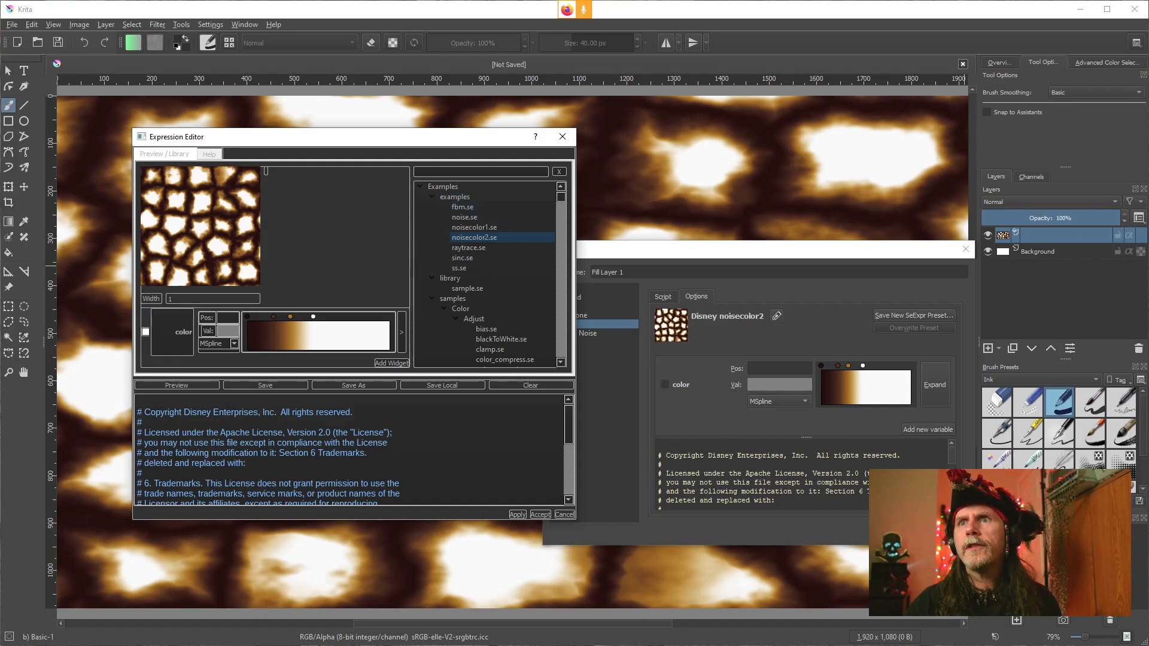
pyautogui.click(477, 645)
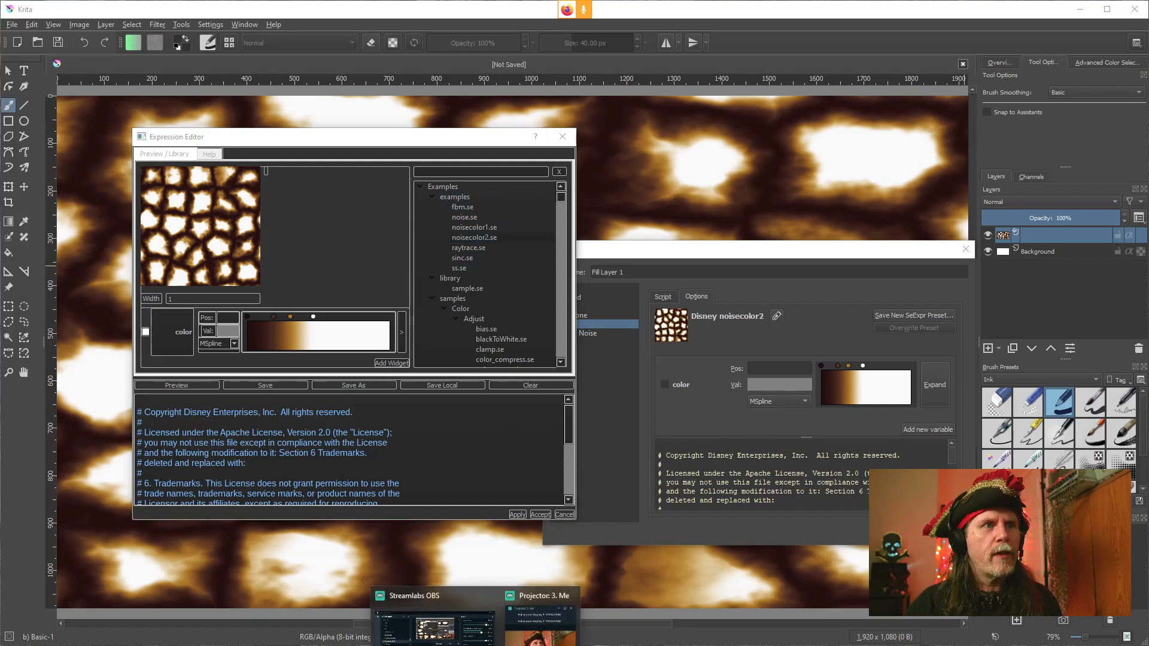
pyautogui.click(532, 623)
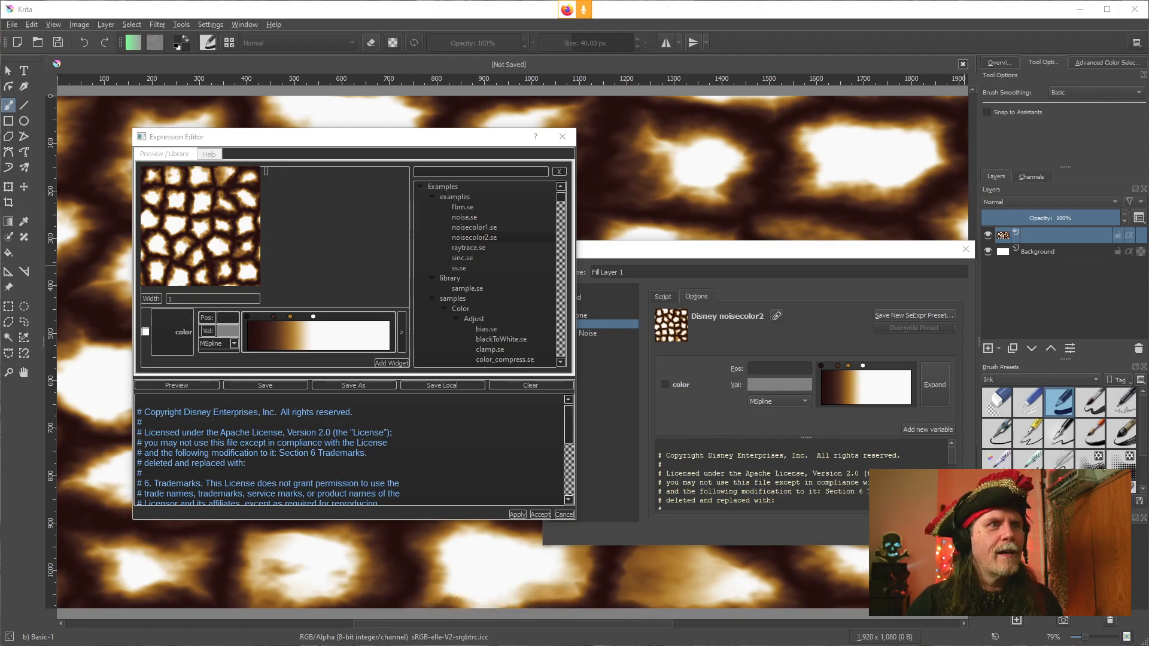
pyautogui.hotkey('alt', 'Tab')
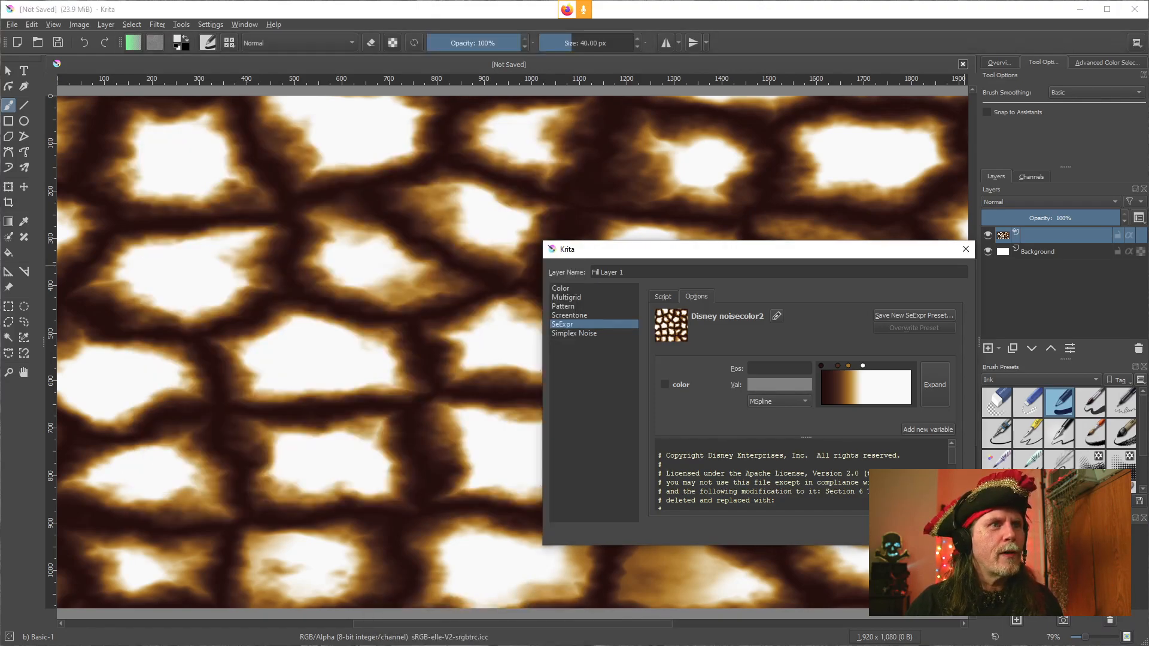
pyautogui.click(410, 645)
pyautogui.click(347, 621)
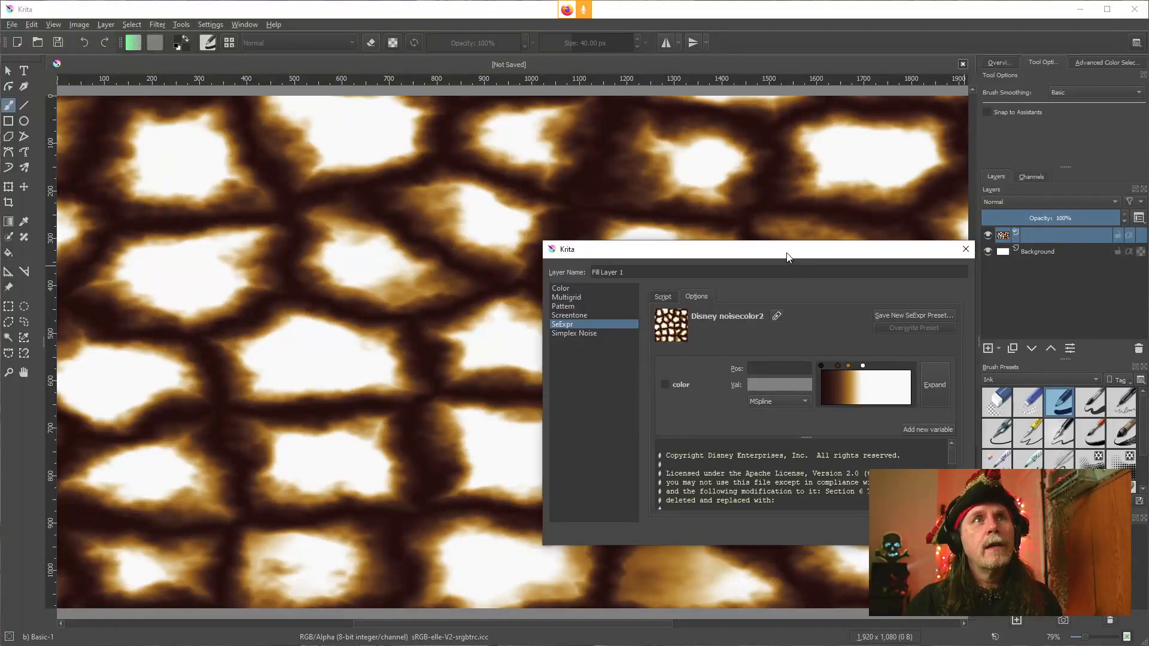
pyautogui.moveTo(787, 254); pyautogui.dragTo(712, 204)
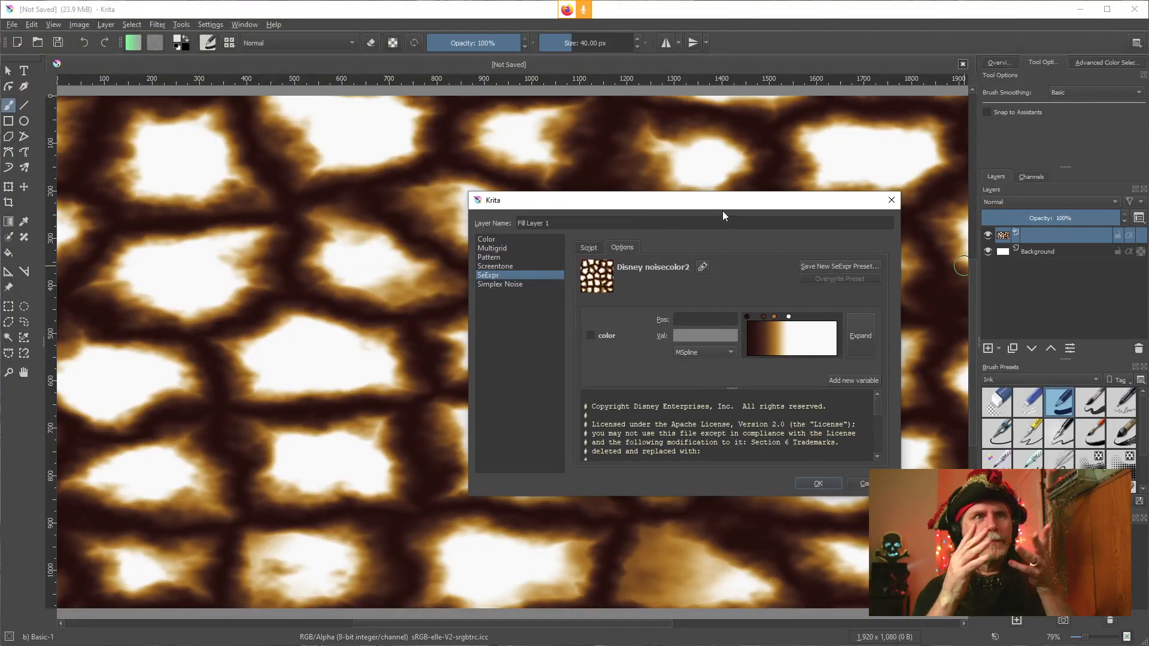
pyautogui.moveTo(721, 193); pyautogui.dragTo(753, 174)
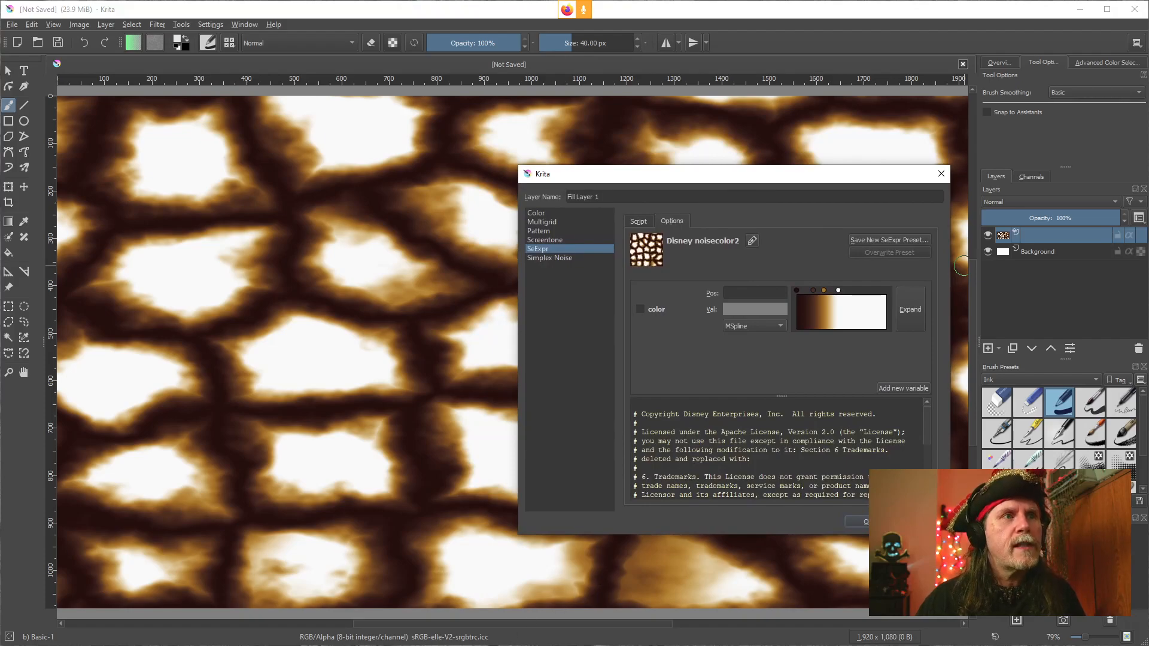
pyautogui.click(433, 645)
pyautogui.click(470, 627)
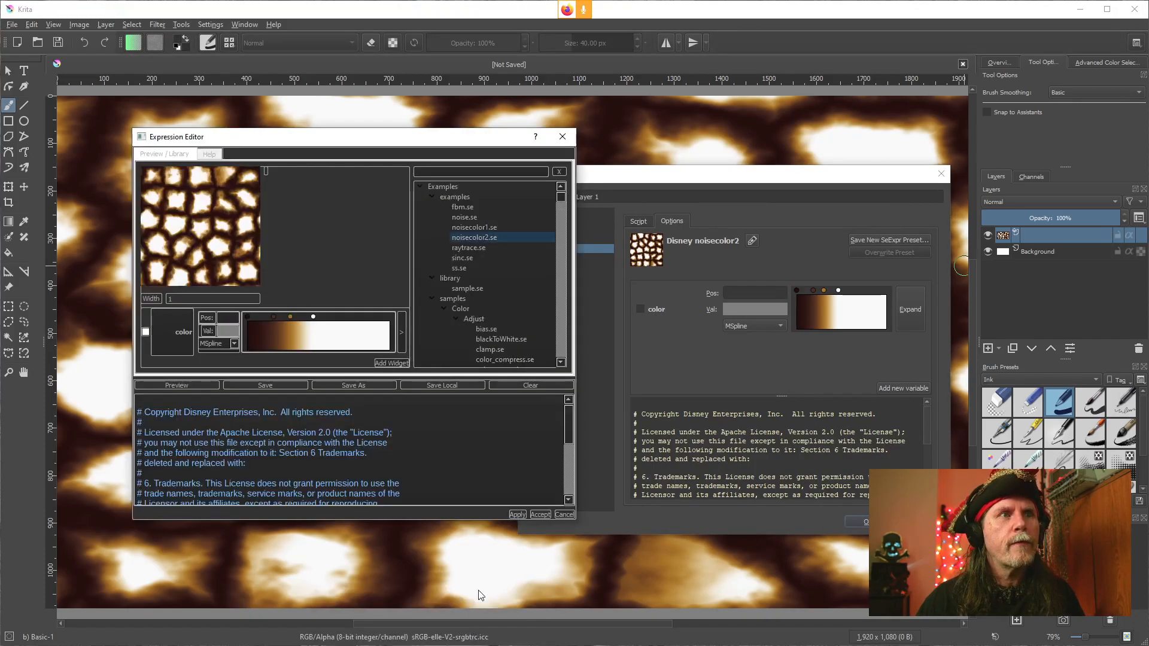
pyautogui.moveTo(400, 145); pyautogui.dragTo(396, 178)
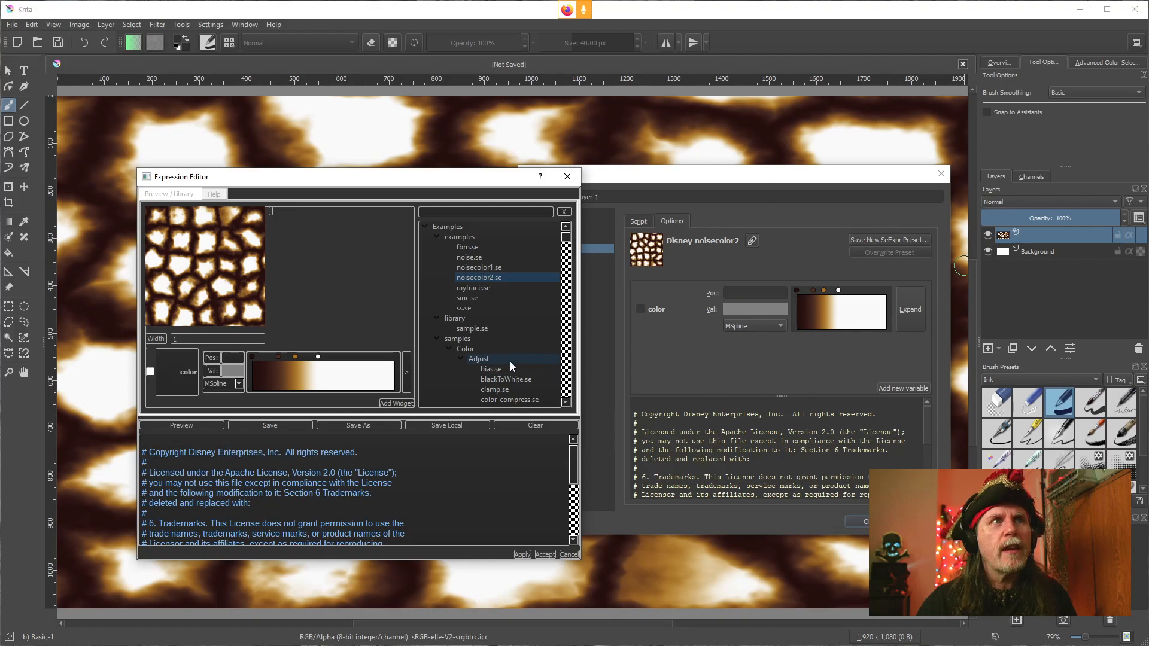
pyautogui.moveTo(459, 179); pyautogui.dragTo(424, 164)
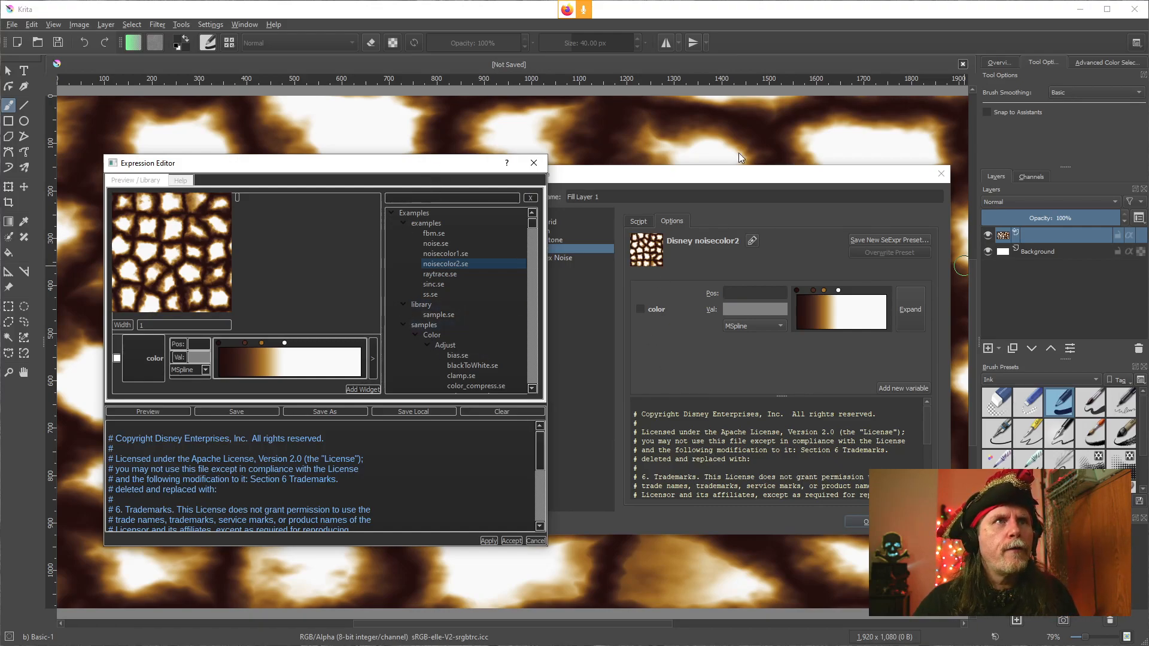
pyautogui.click(738, 177)
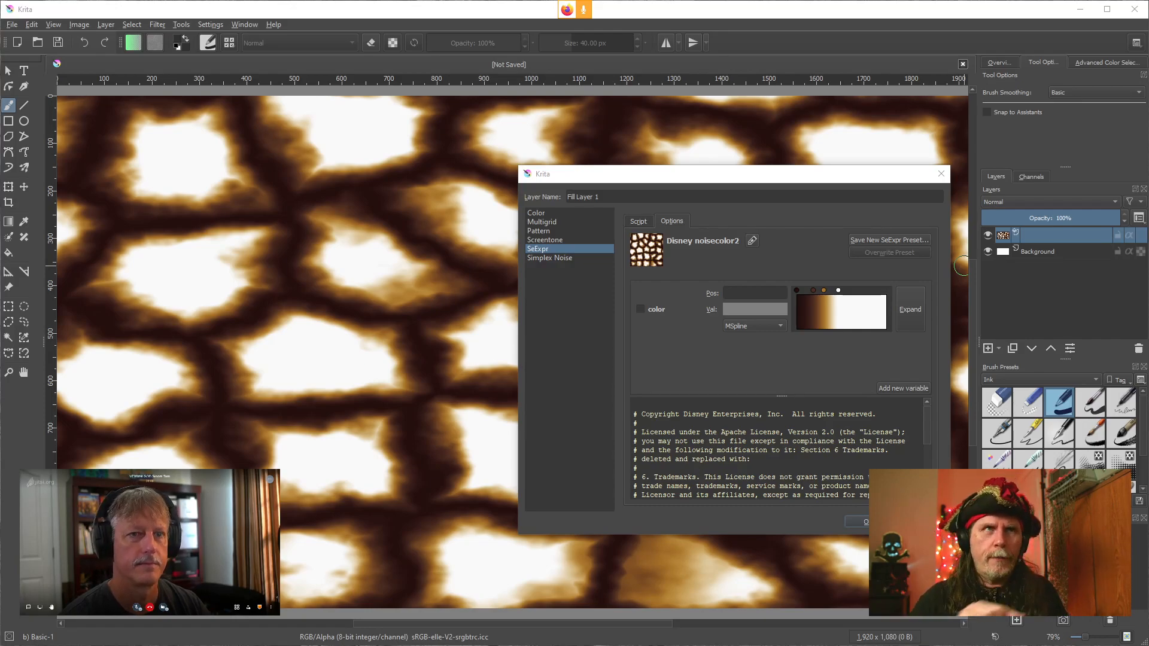
# Try the David Revoy's Electric Arcs script preset, then reselect the Disney noisecolor2 preset
pyautogui.click(638, 222)
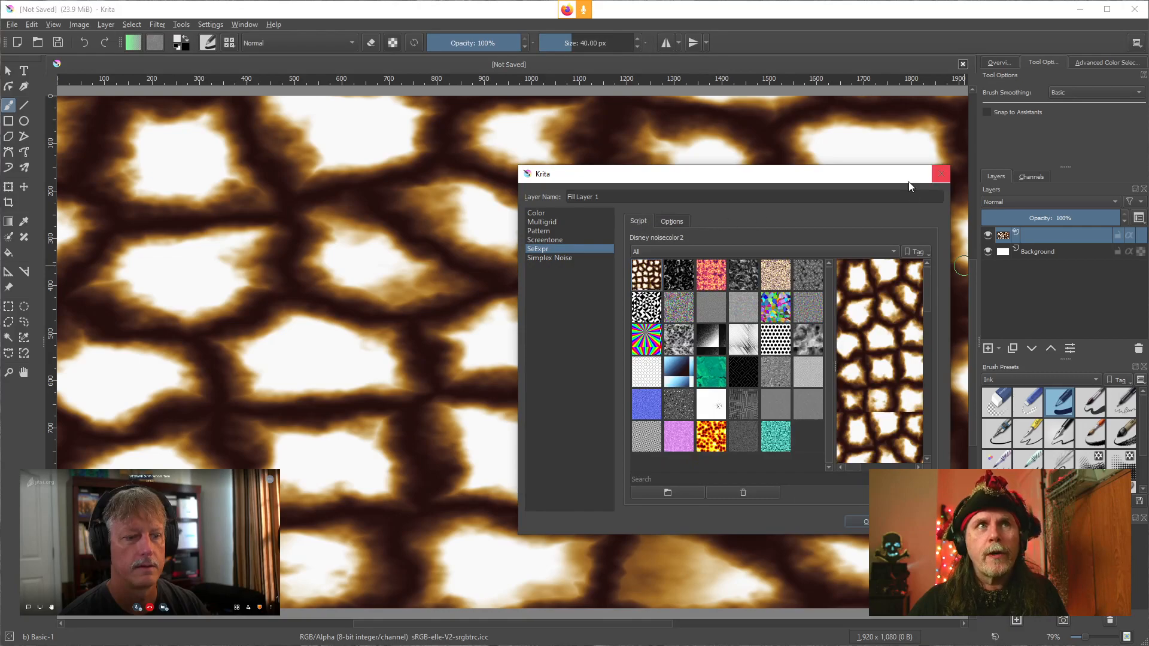
pyautogui.moveTo(854, 166); pyautogui.dragTo(849, 8)
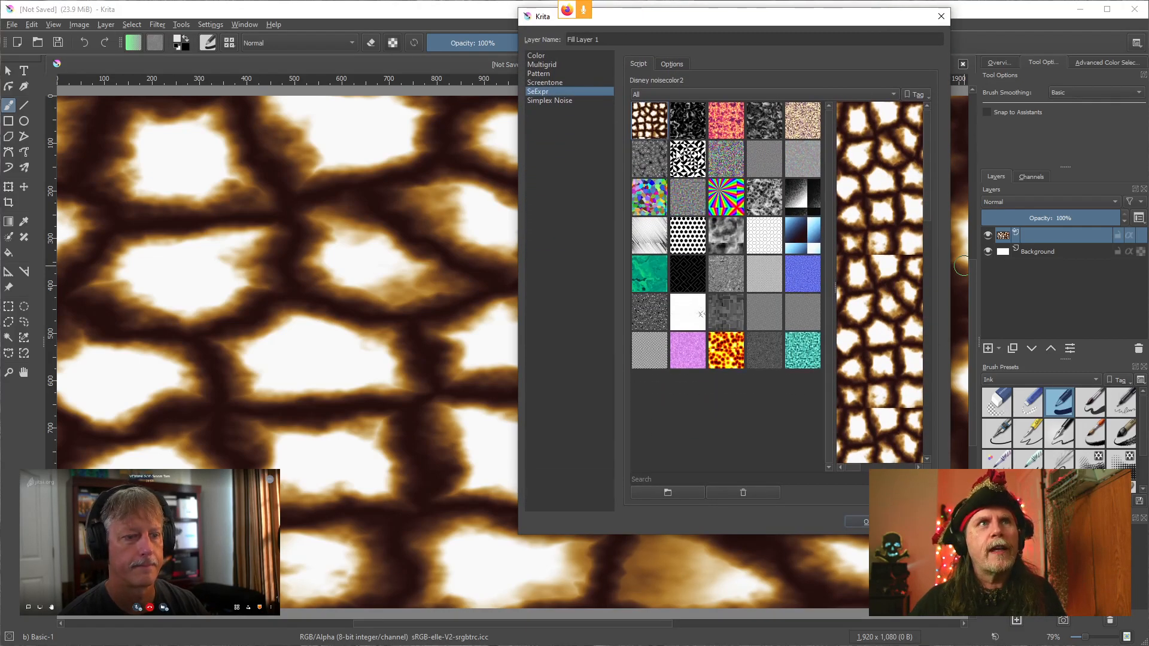
pyautogui.click(671, 125)
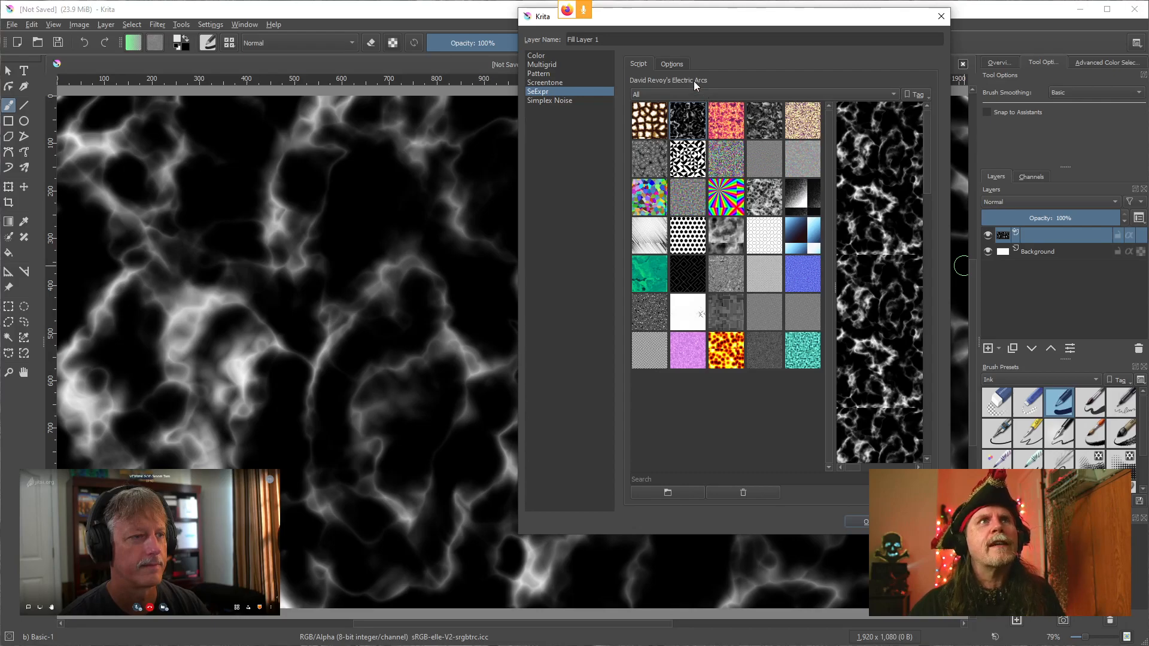
pyautogui.click(673, 63)
pyautogui.click(638, 64)
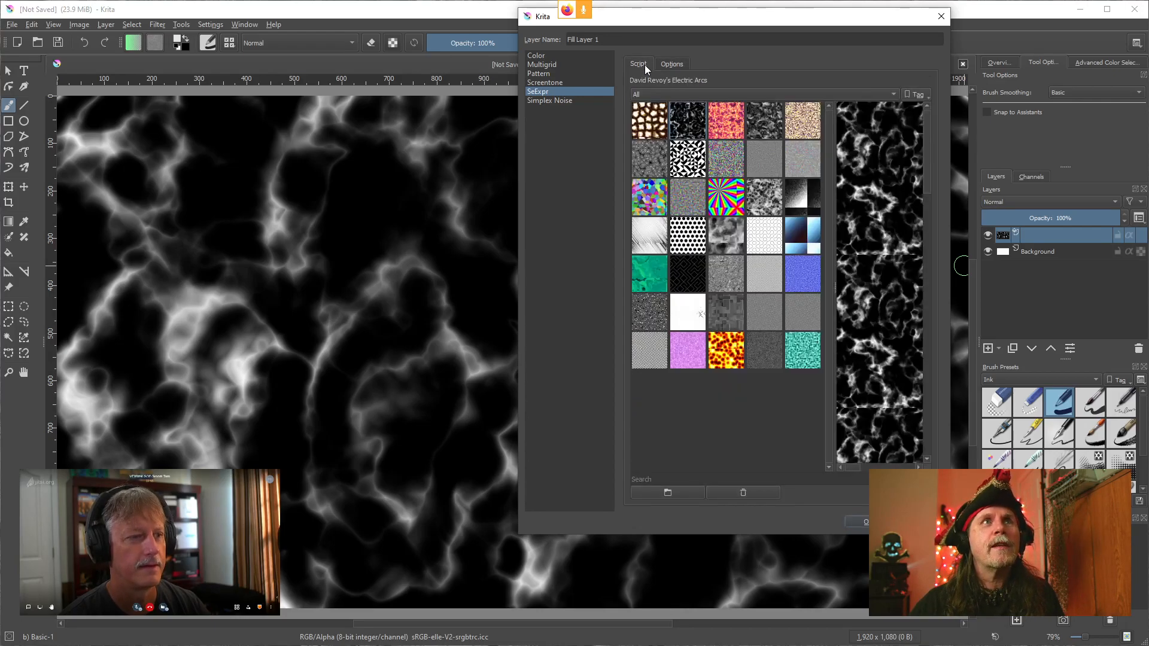
pyautogui.click(650, 120)
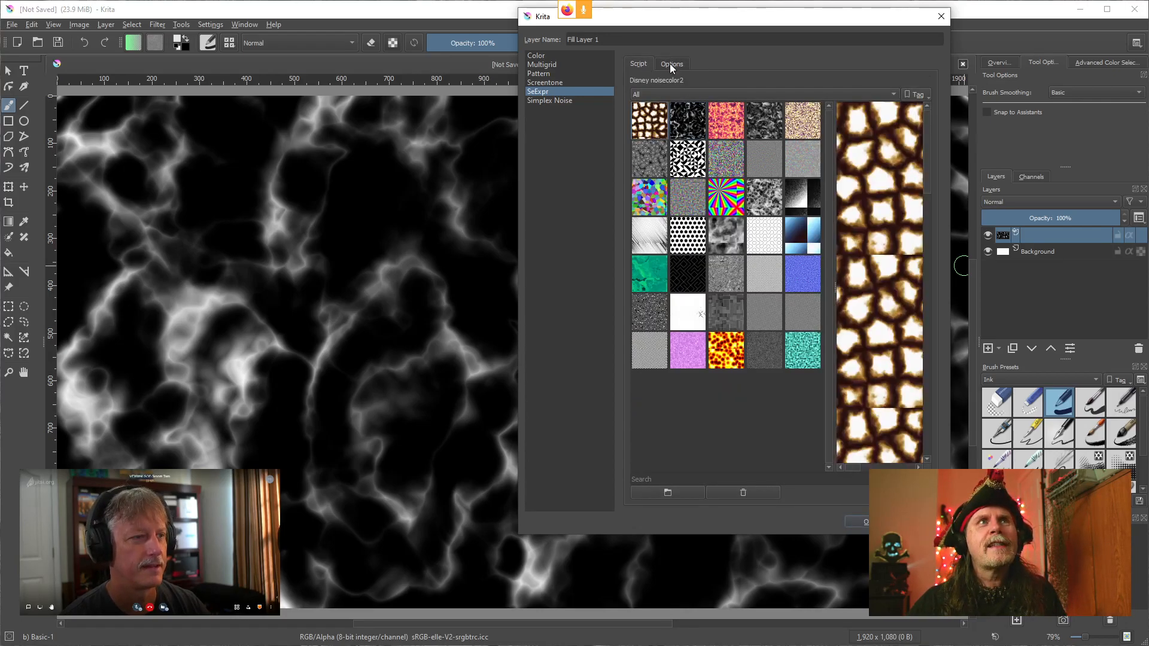
pyautogui.click(671, 64)
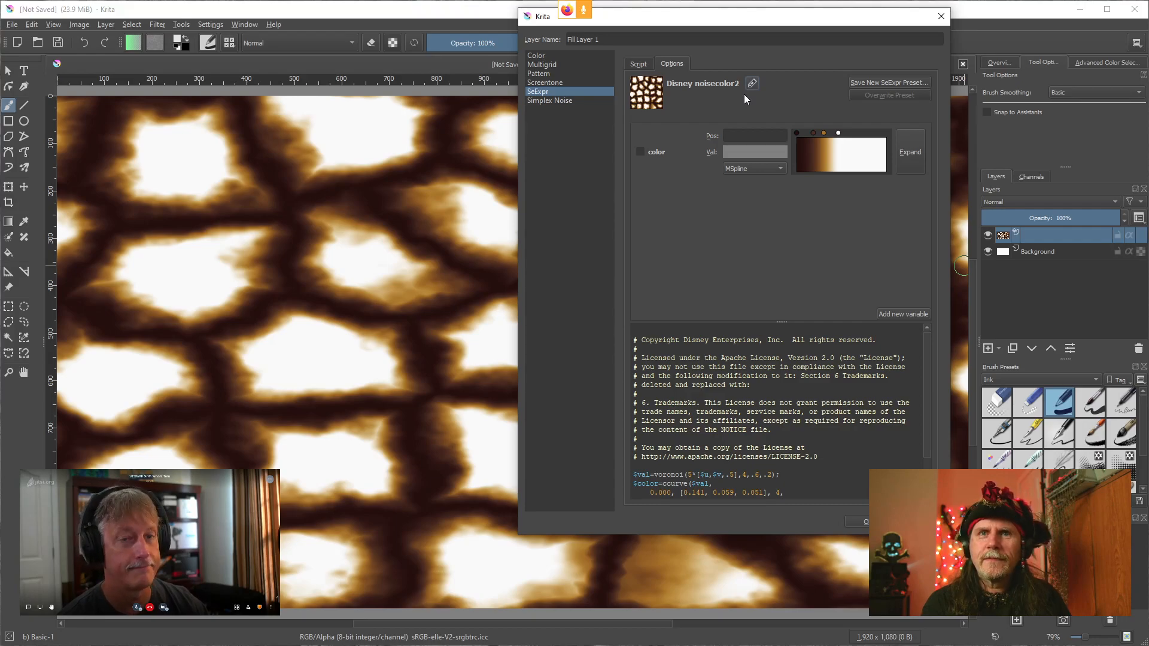
# Bring the Expression Editor window for the noisecolor2 script back into view
pyautogui.click(640, 66)
pyautogui.click(671, 64)
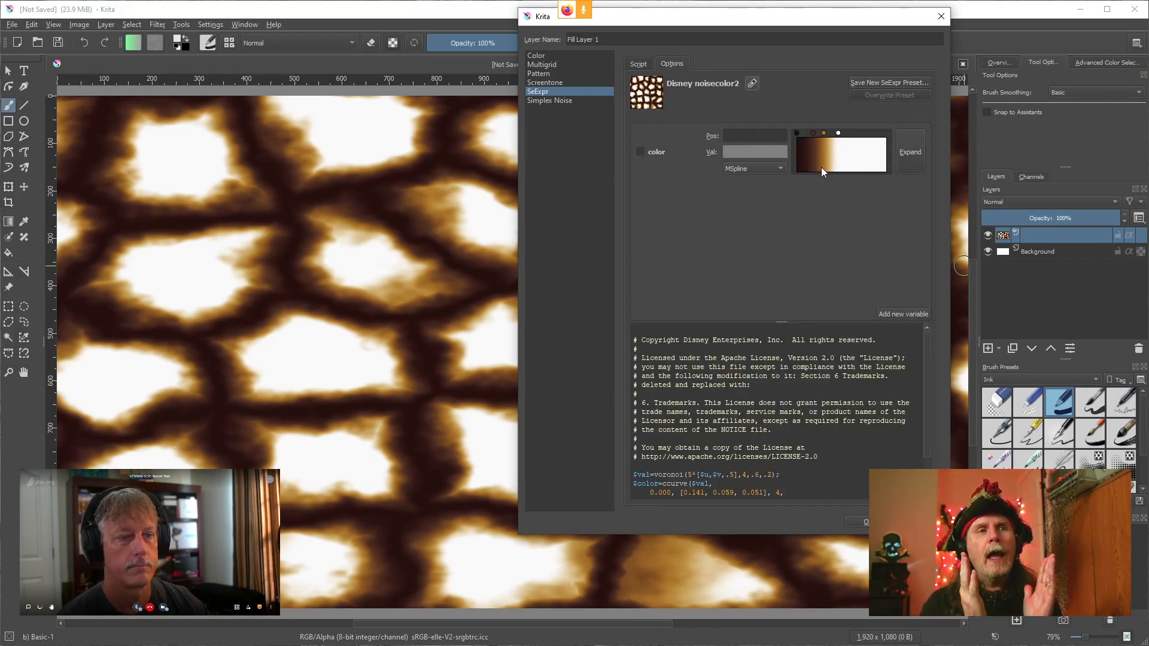
pyautogui.click(431, 645)
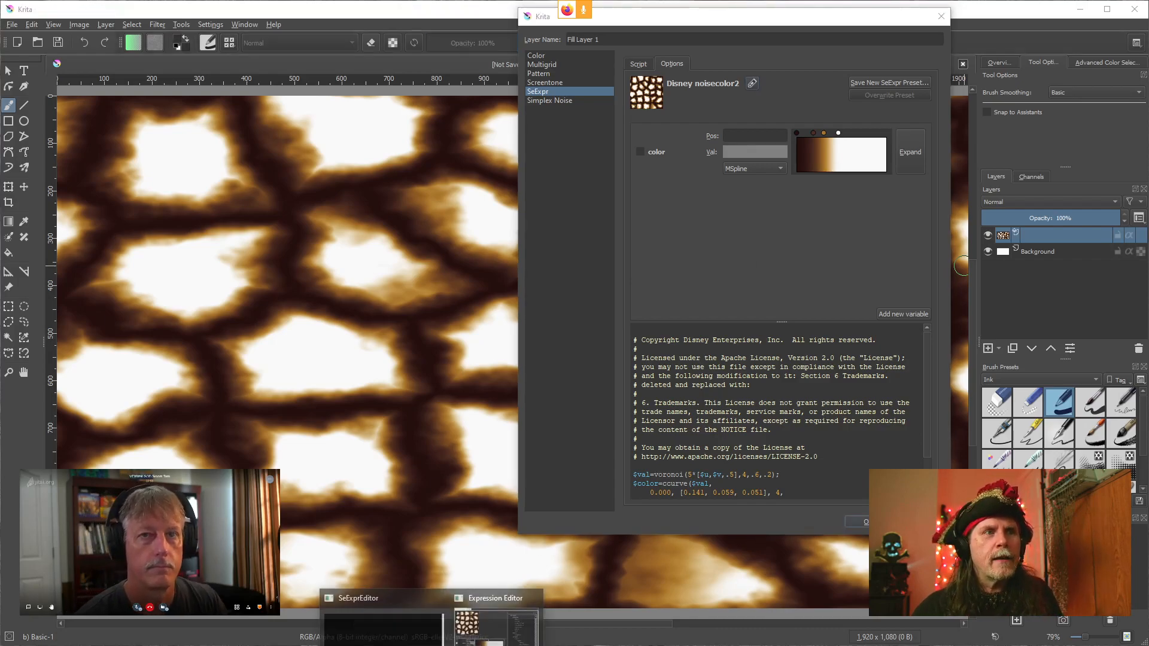
pyautogui.click(496, 623)
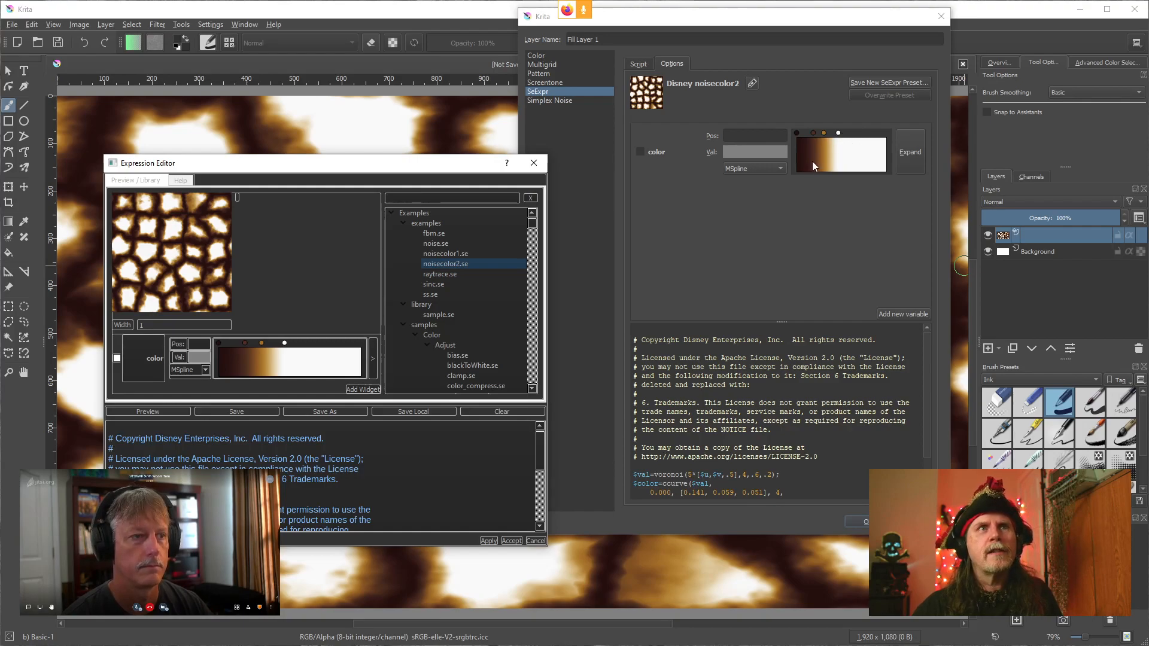
# Reposition two stops on the color ramp of the noisecolor2 script in the Expression Editor
pyautogui.click(284, 342)
pyautogui.moveTo(285, 342); pyautogui.dragTo(309, 359)
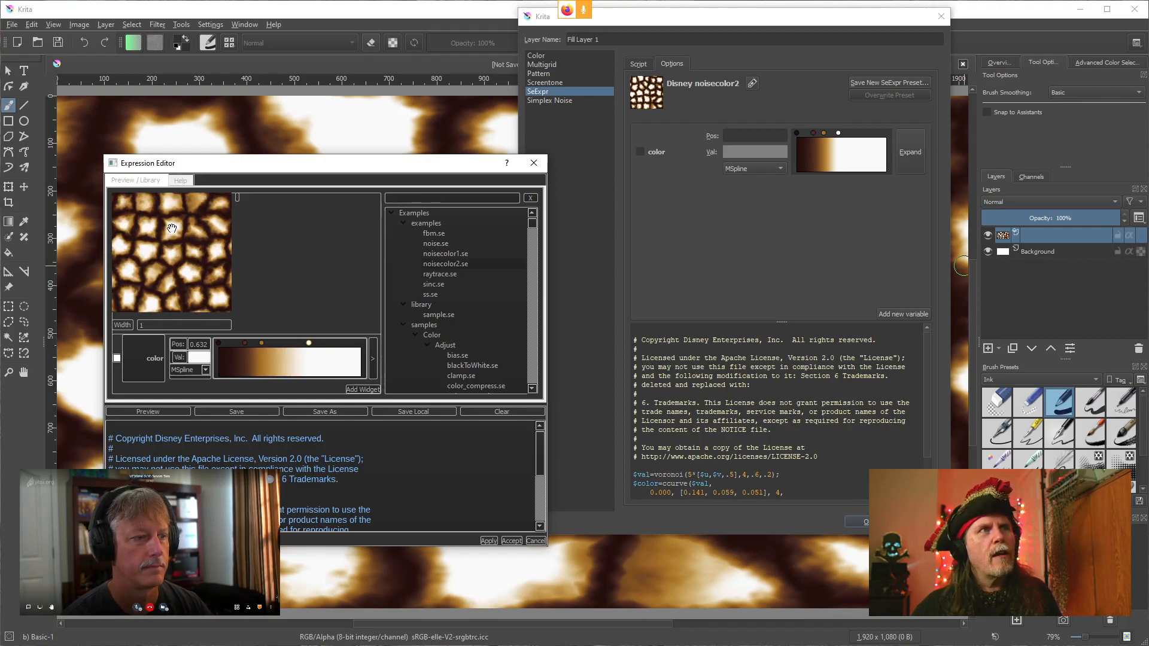
pyautogui.moveTo(259, 341); pyautogui.dragTo(290, 348)
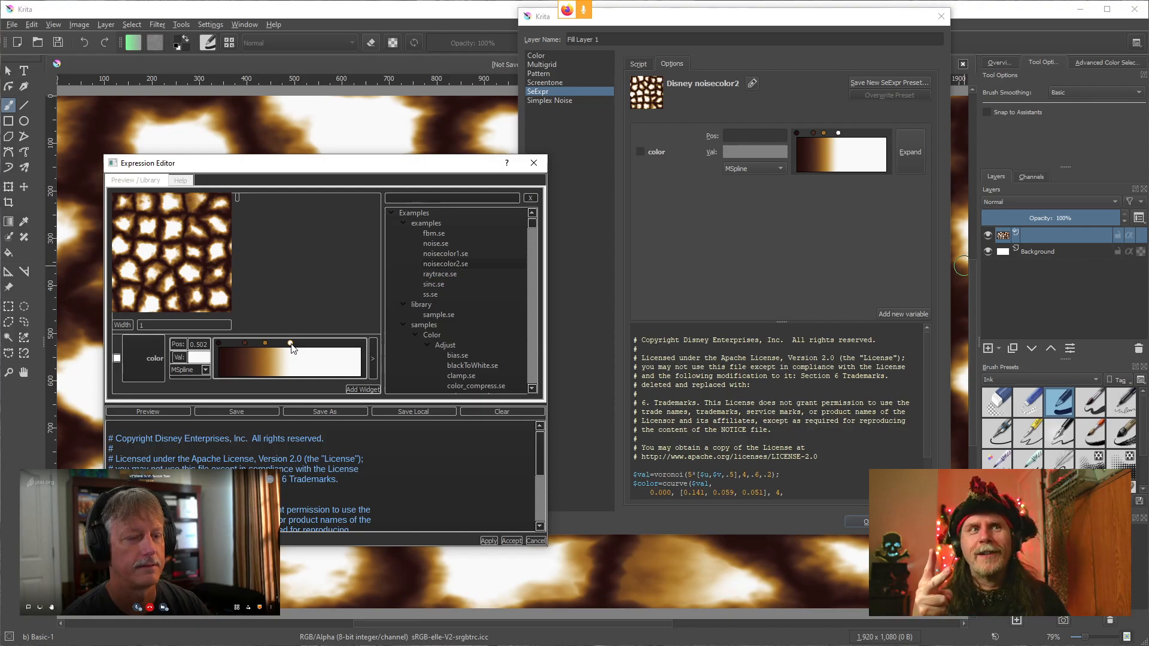
# Scroll through the noisecolor2 script code in the Expression Editor and layer properties to read the color curve definition
pyautogui.click(402, 464)
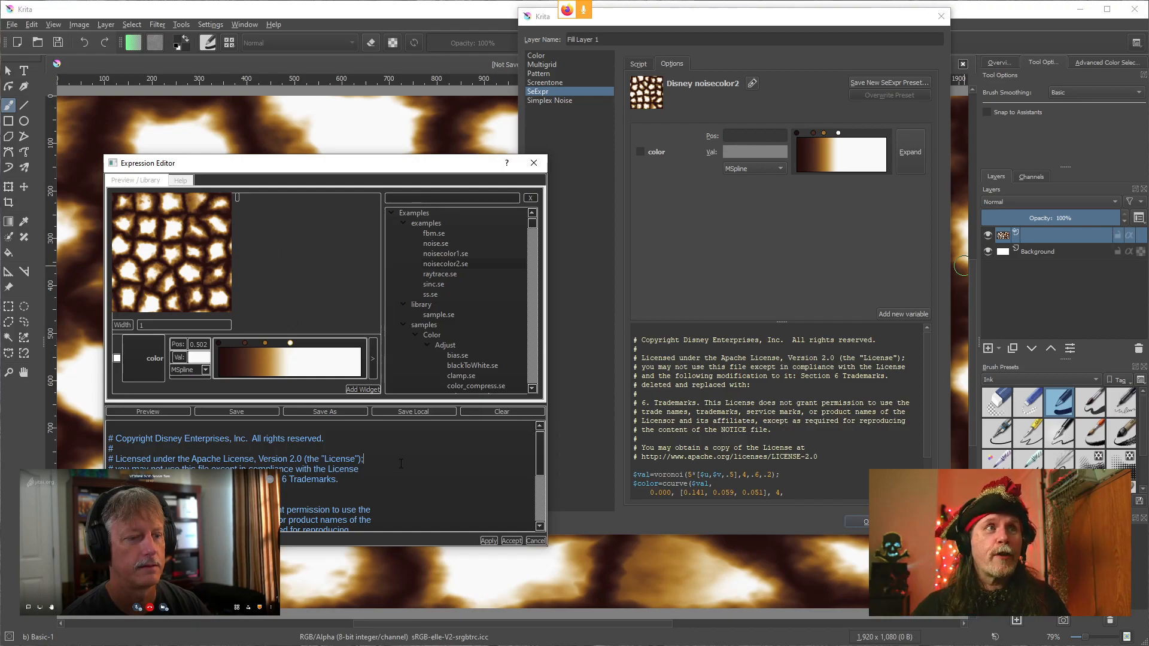
pyautogui.scroll(-3, 401, 464)
pyautogui.scroll(4, 398, 466)
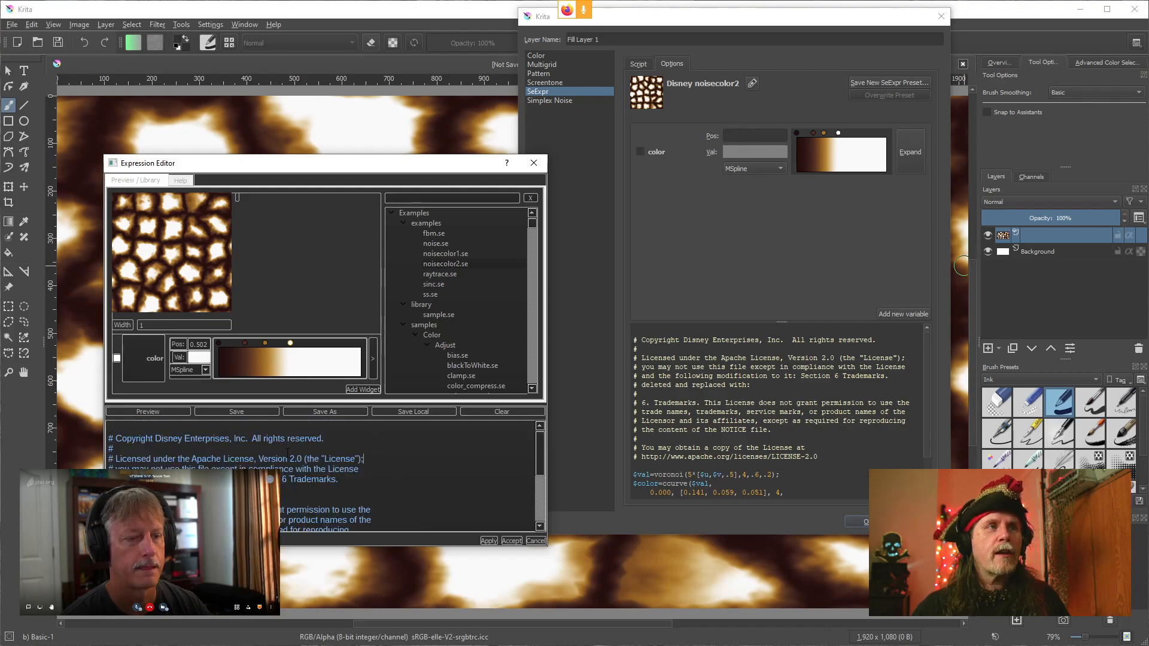
pyautogui.scroll(-2, 740, 432)
pyautogui.scroll(2, 740, 432)
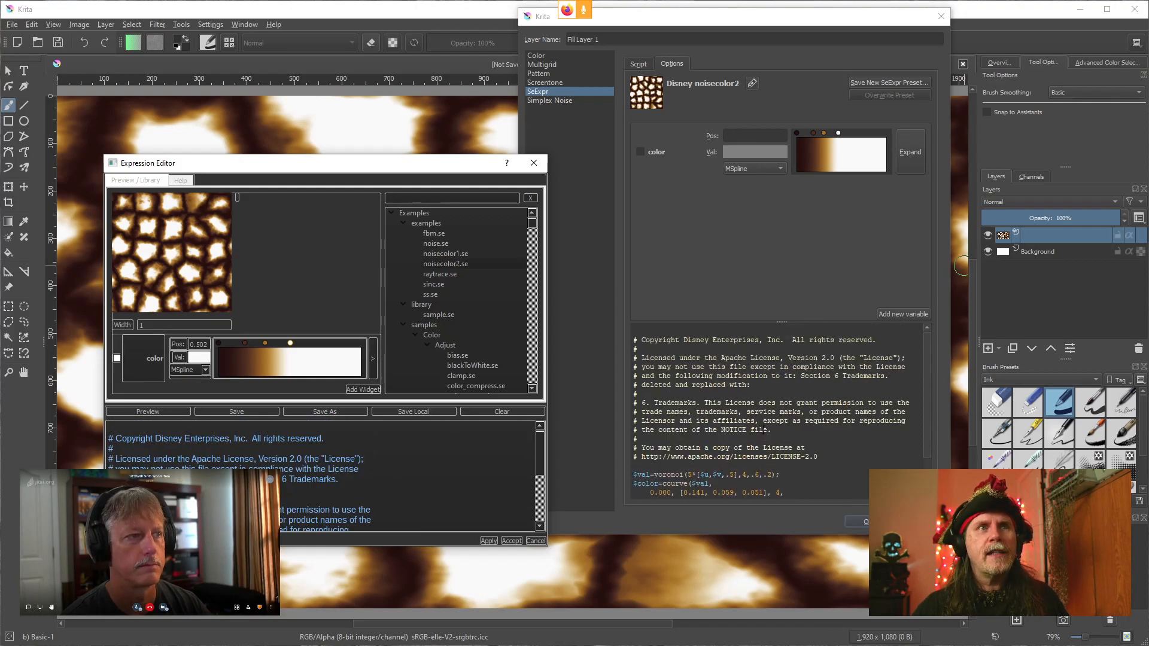
pyautogui.scroll(-2, 740, 431)
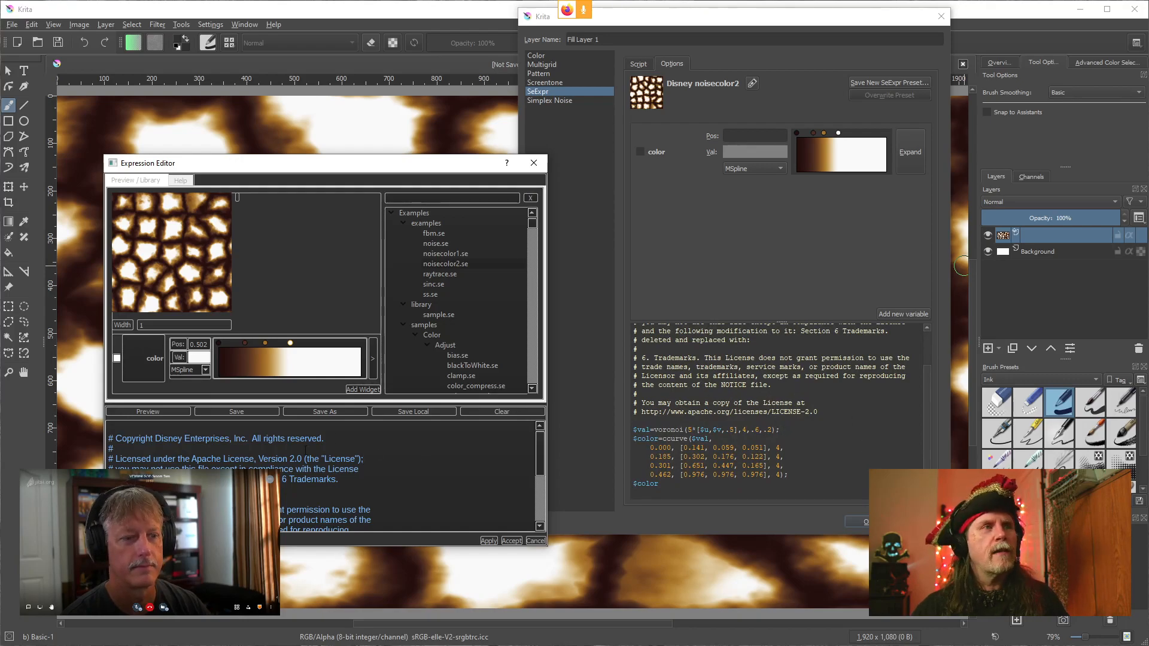
pyautogui.scroll(-3, 413, 488)
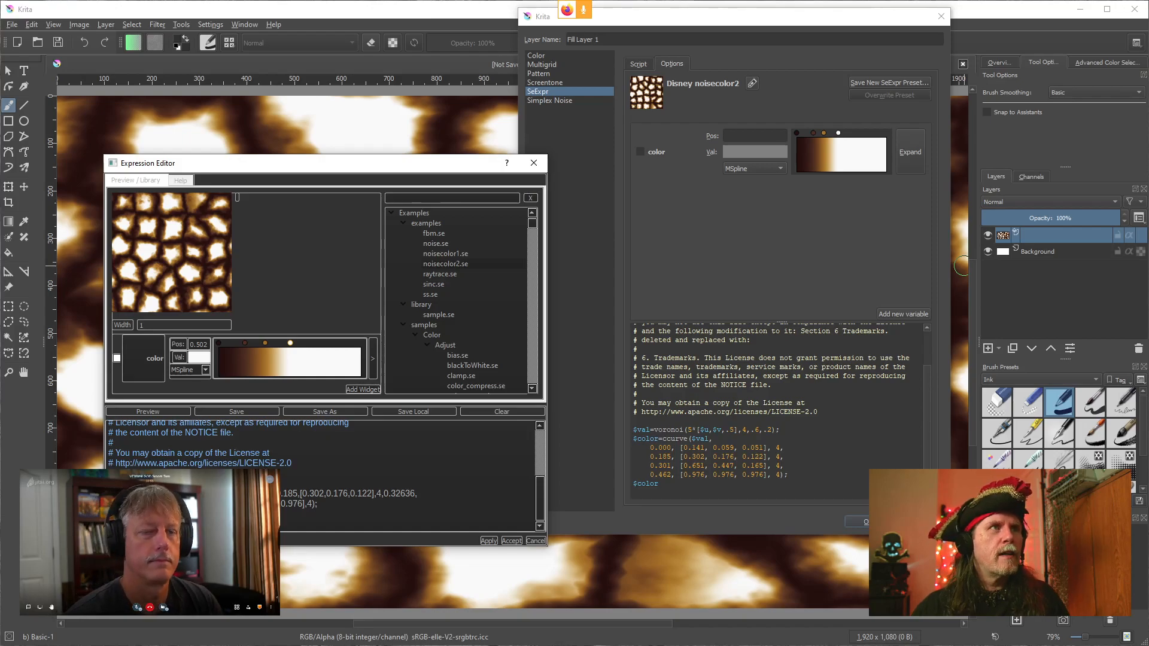
# Switch to Natron and add a SeExpr node to the node graph, connecting it to the viewer
pyautogui.moveTo(371, 171); pyautogui.dragTo(345, 145)
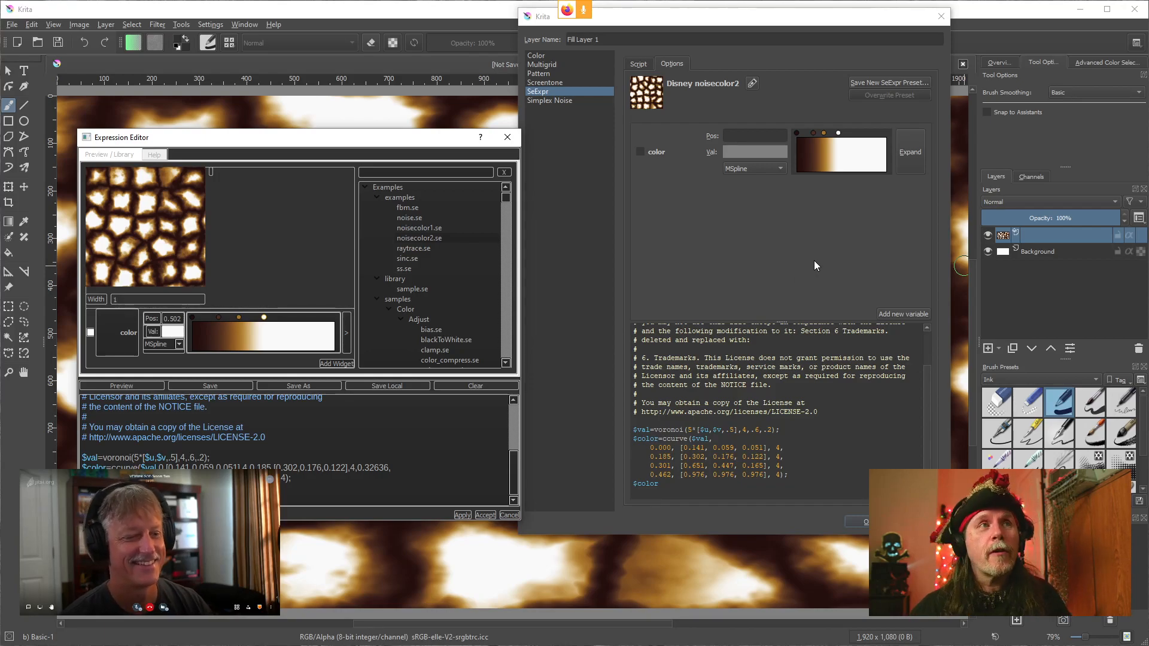
pyautogui.moveTo(393, 133); pyautogui.dragTo(380, 131)
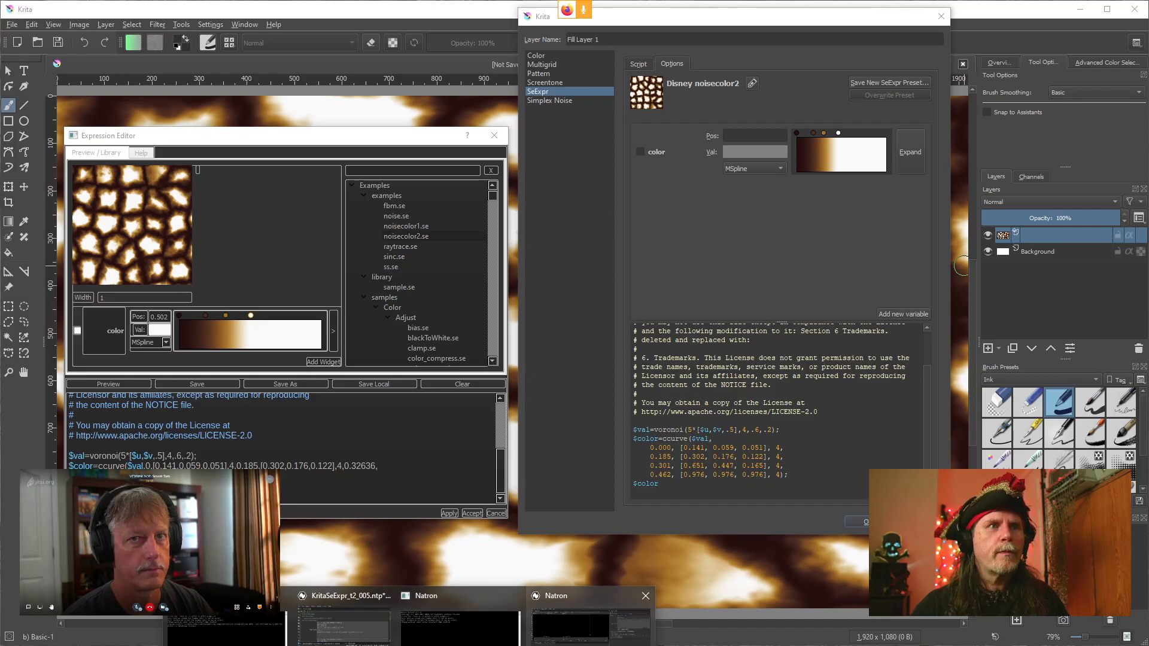
pyautogui.click(592, 605)
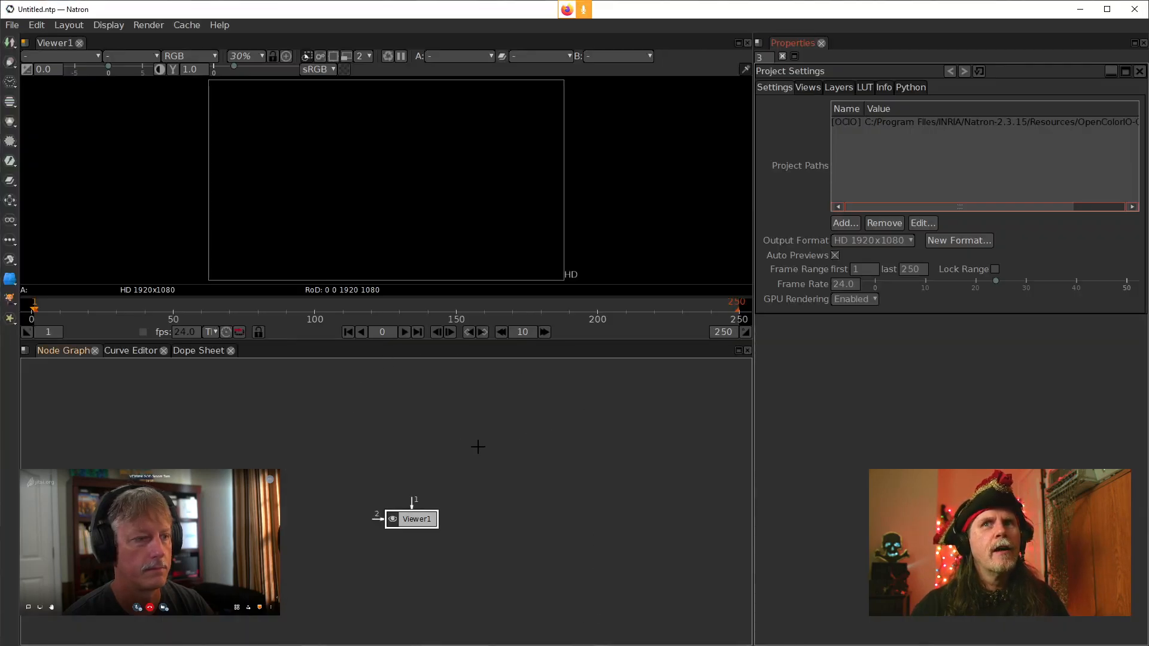
pyautogui.click(436, 480)
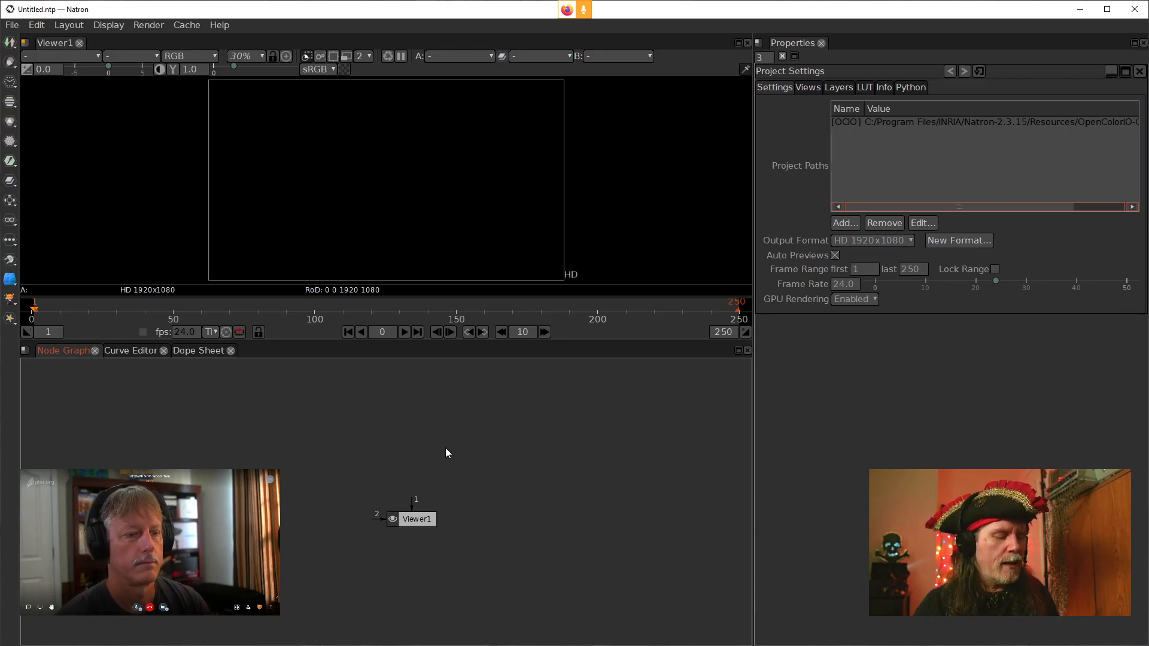
pyautogui.press('Tab')
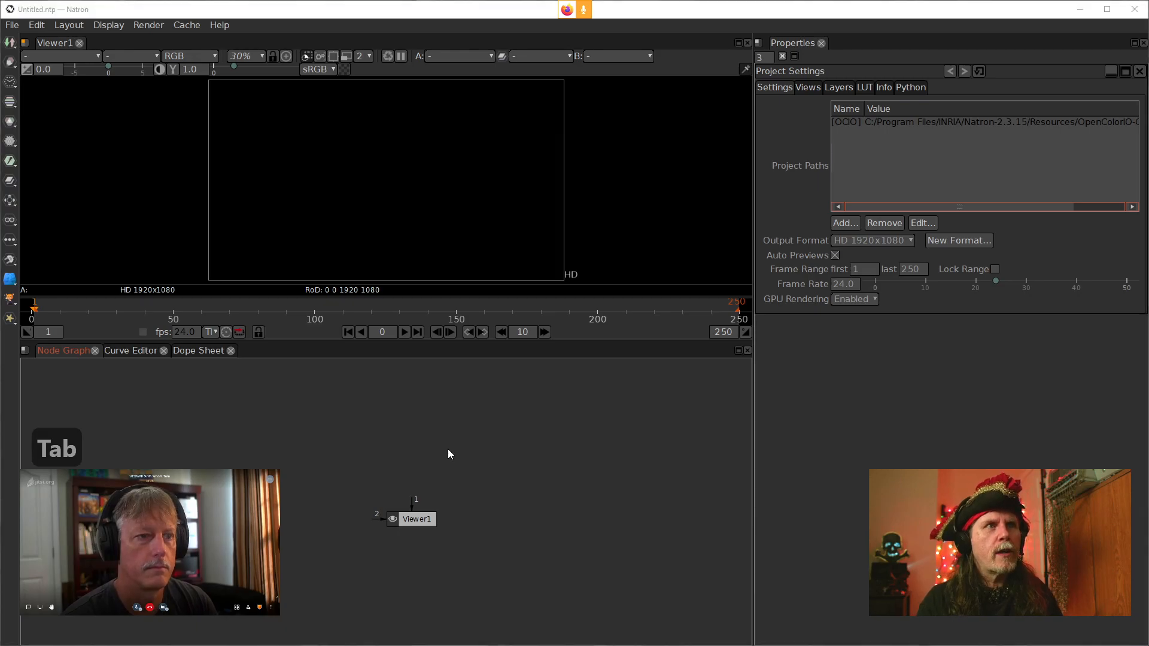
pyautogui.write('seexr')
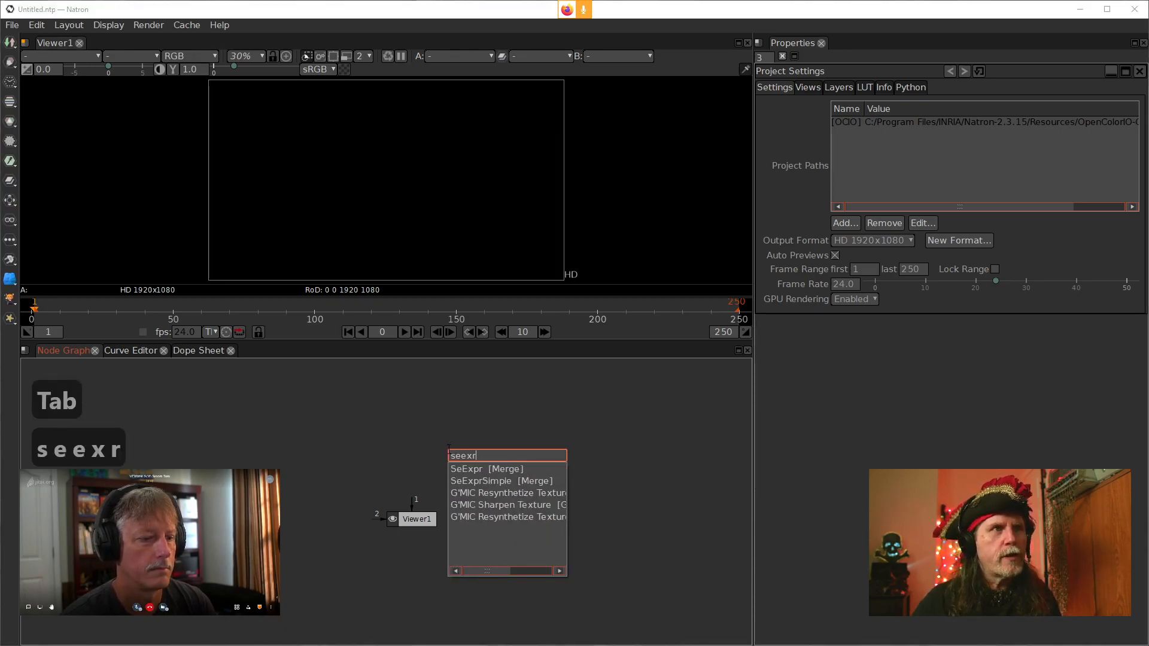
pyautogui.press('Down')
pyautogui.press('Return')
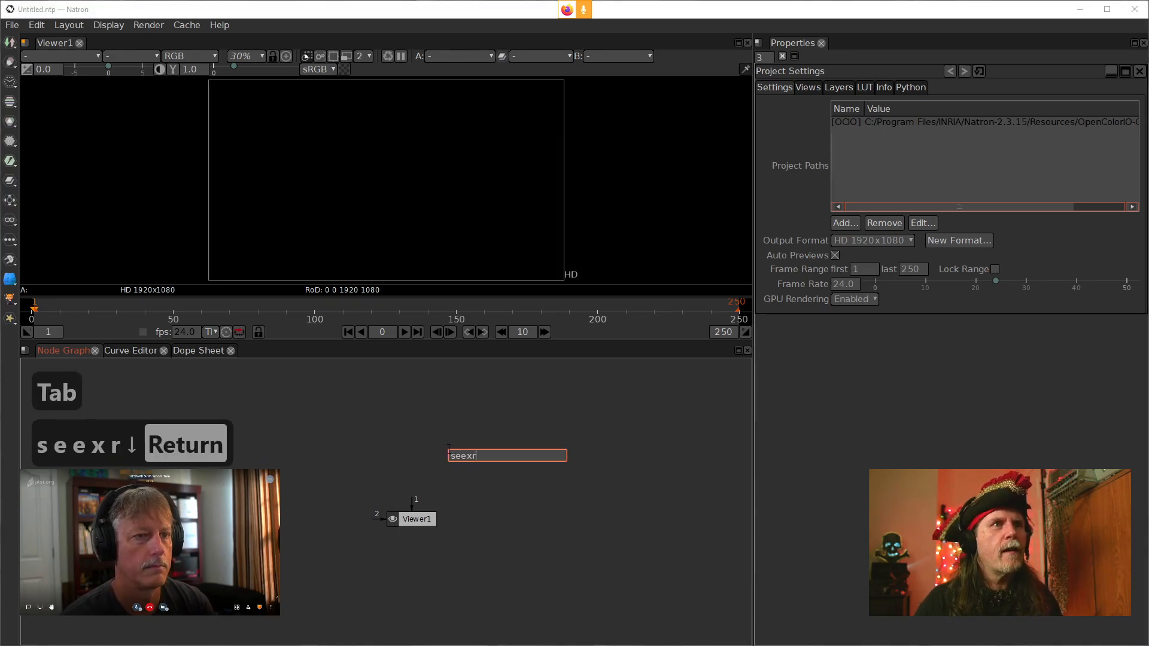
pyautogui.moveTo(463, 457); pyautogui.dragTo(422, 457)
pyautogui.press('1')
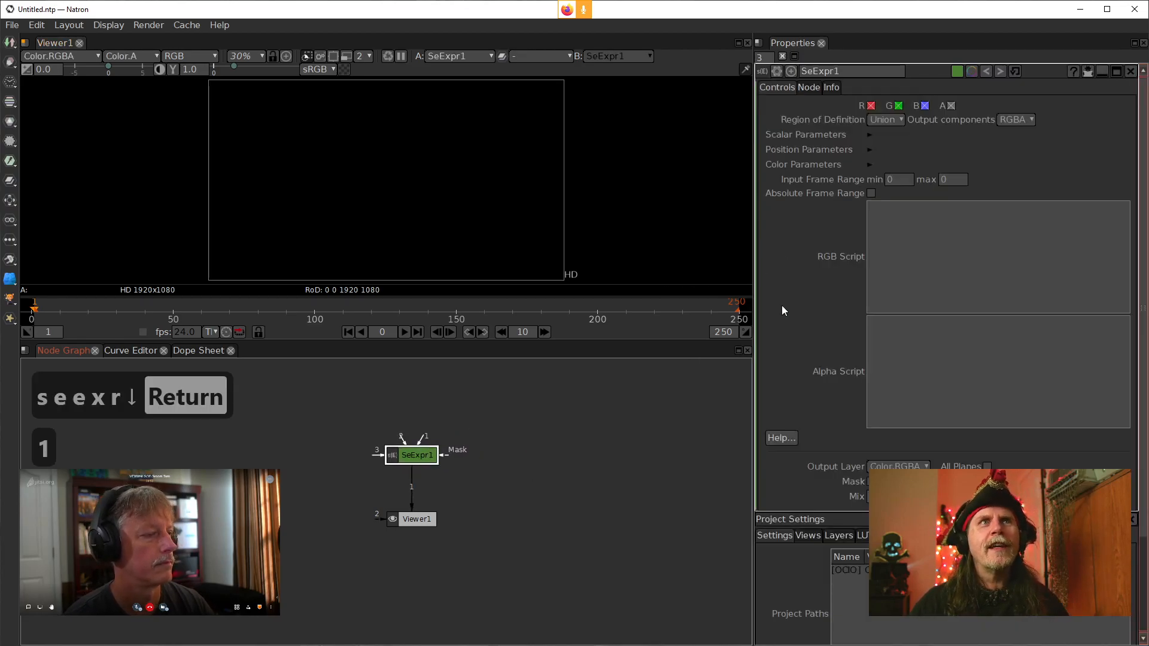
# Expand the SeExpr node's Scalar, Position and Color Parameters sections and inspect its RGB and Alpha script fields
pyautogui.click(868, 135)
pyautogui.click(870, 164)
pyautogui.click(870, 194)
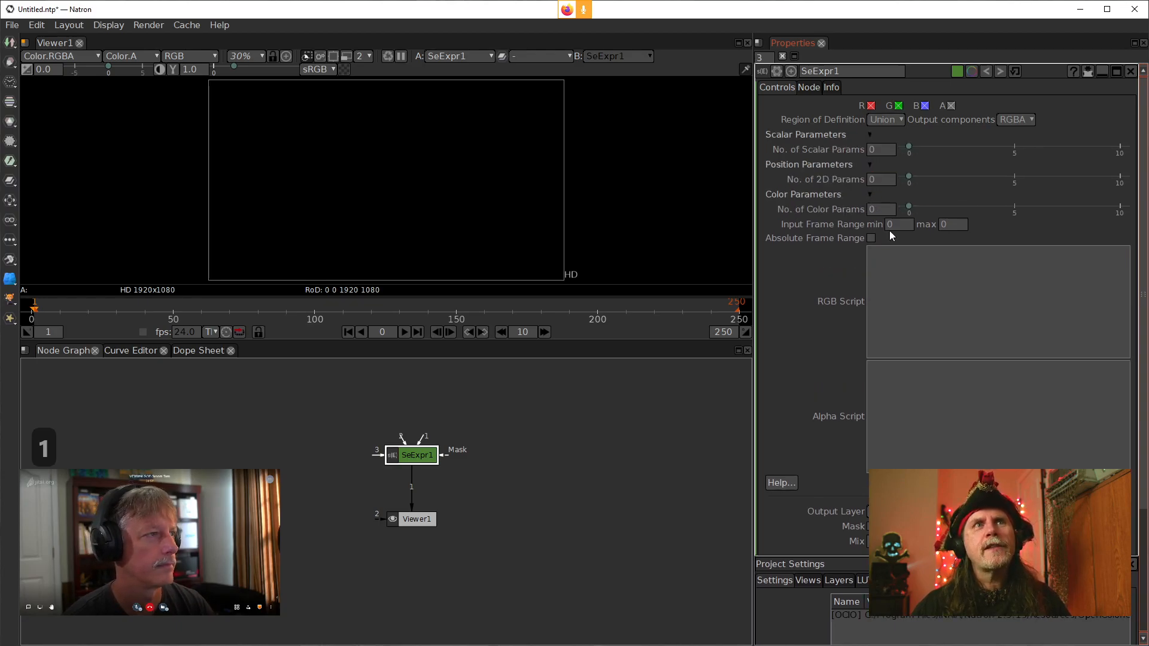
pyautogui.click(896, 347)
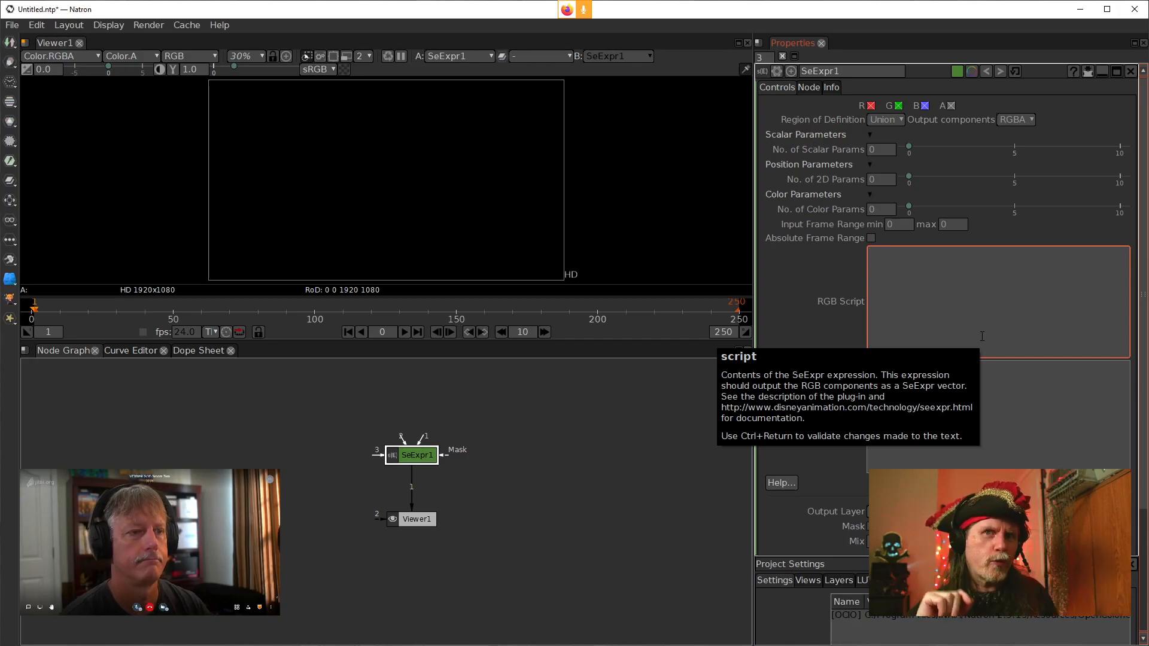
pyautogui.click(942, 307)
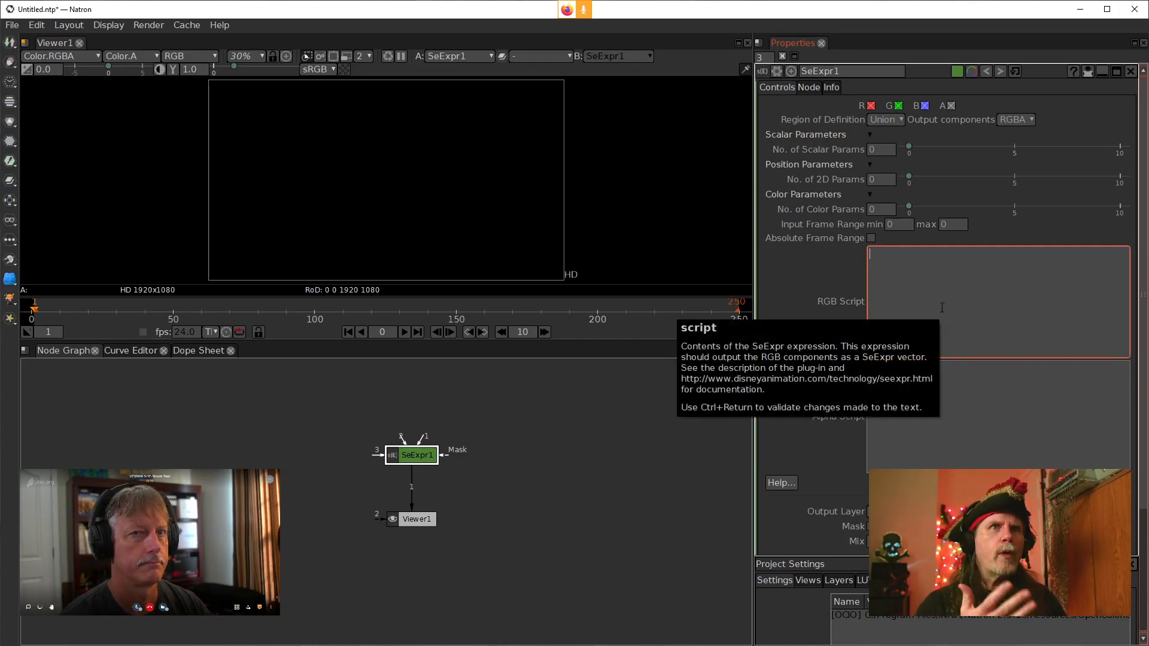
pyautogui.click(932, 402)
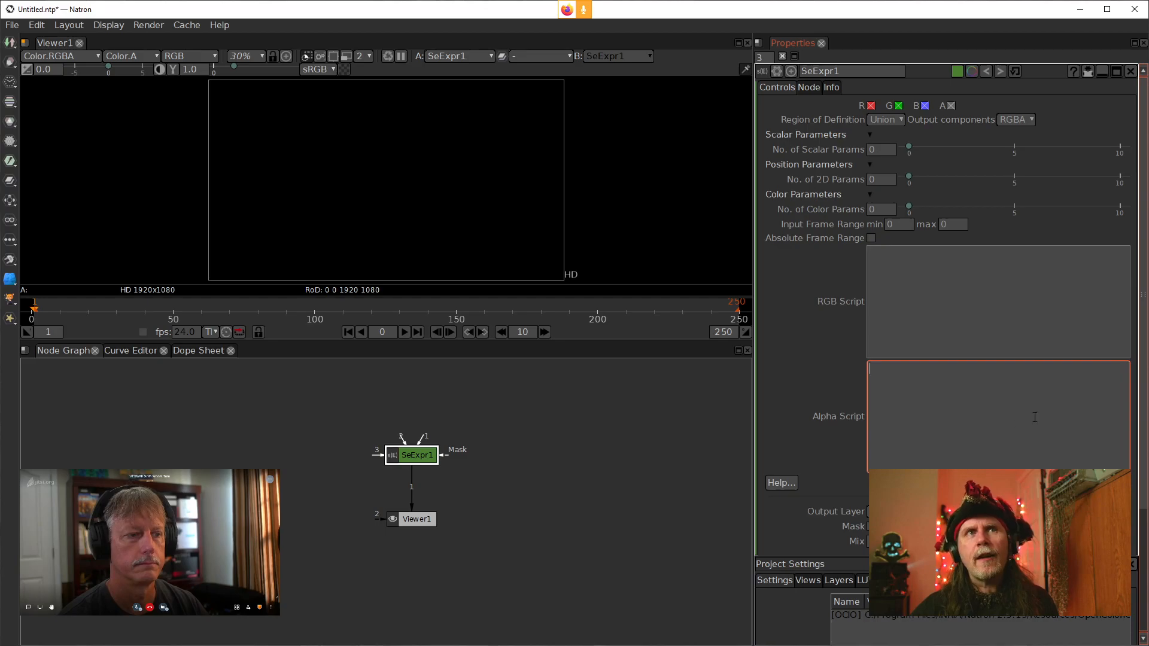
pyautogui.click(828, 301)
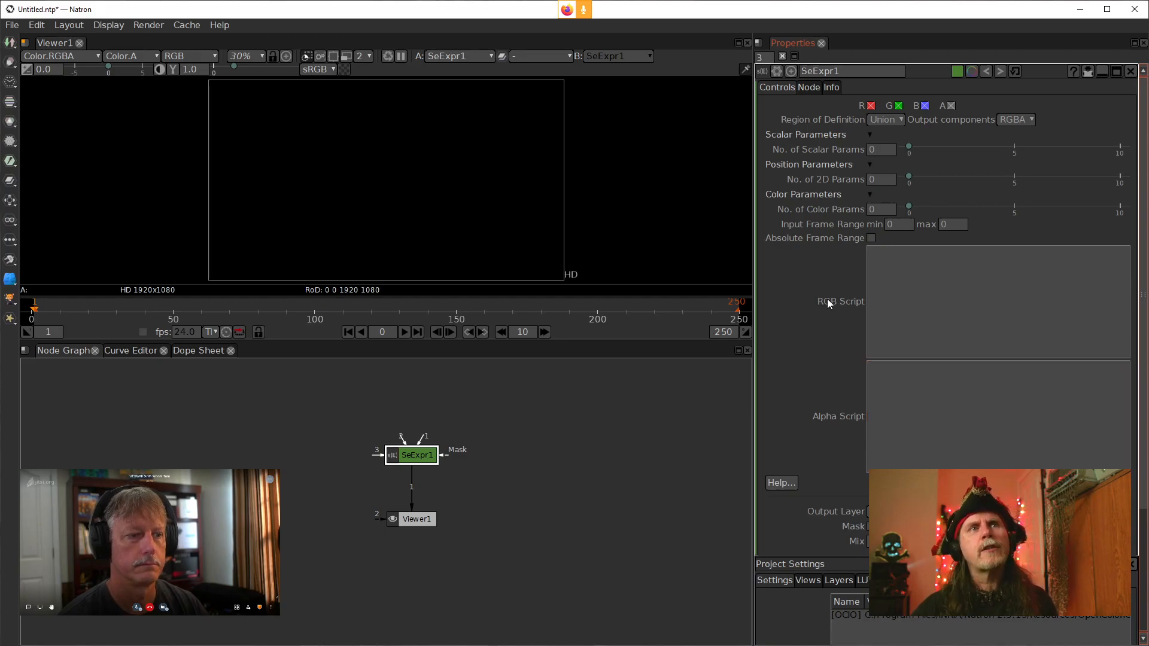
pyautogui.moveTo(825, 303)
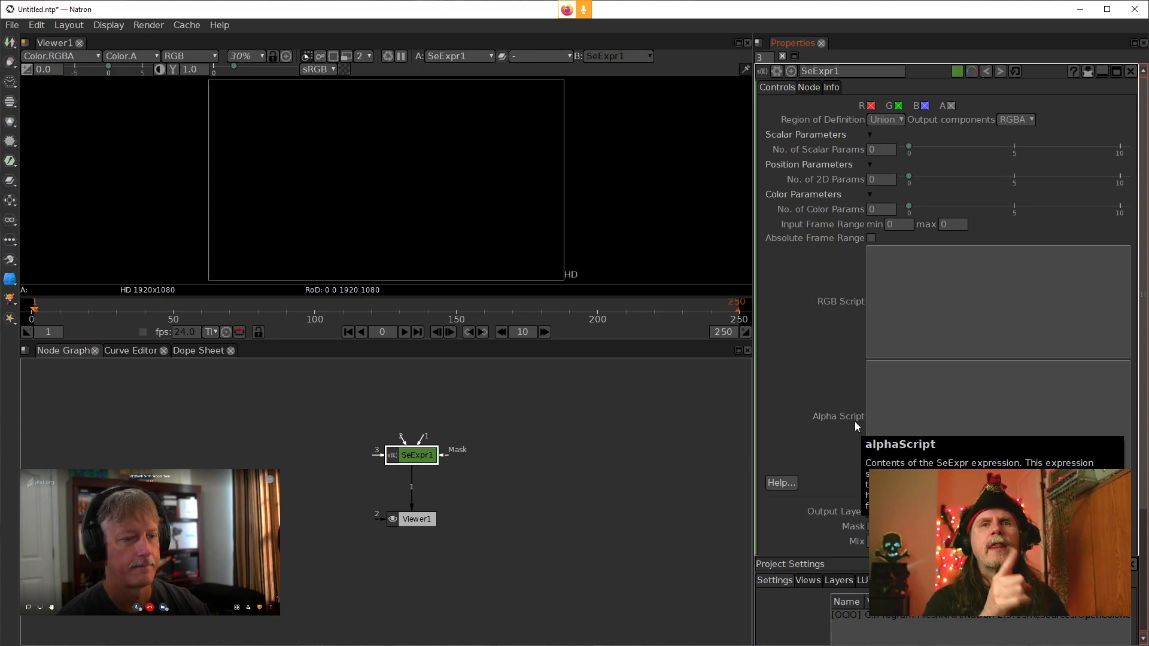
pyautogui.hotkey('alt', 'Tab')
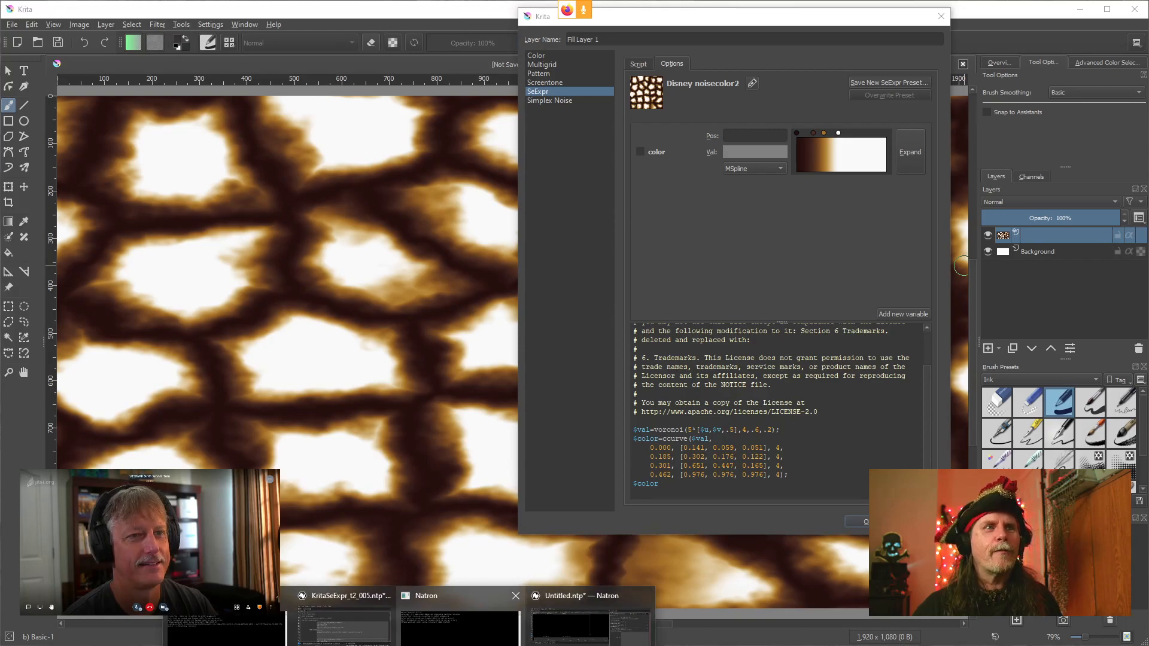
pyautogui.click(573, 638)
pyautogui.click(926, 281)
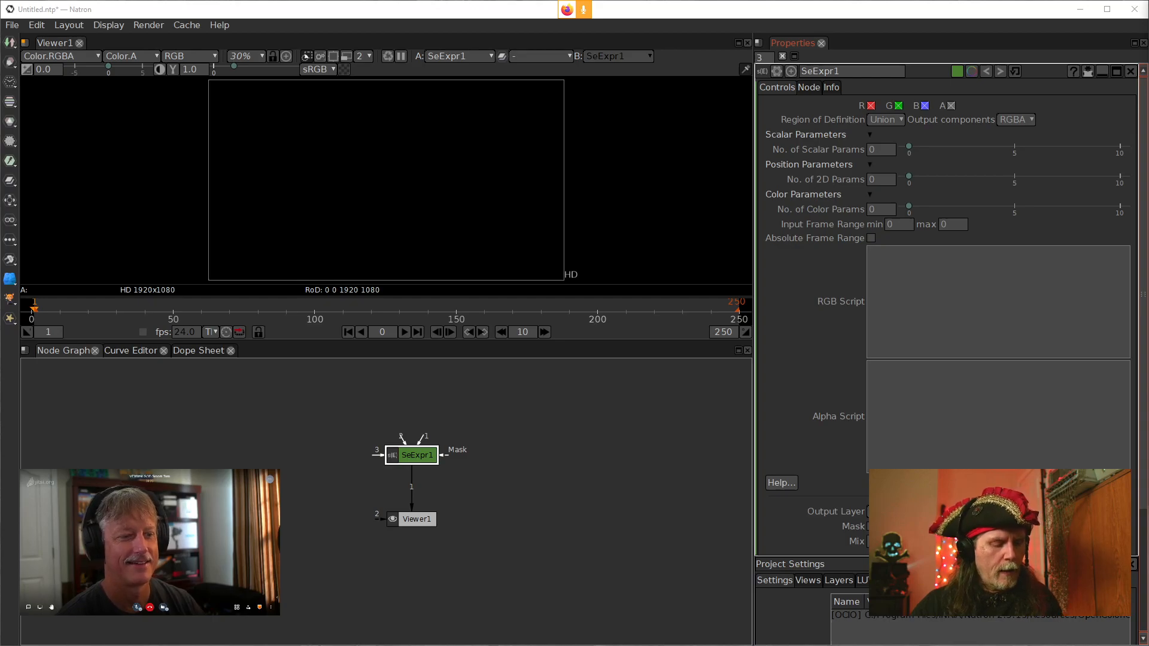
pyautogui.hotkey('ctrl', 'c')
pyautogui.click(1056, 274)
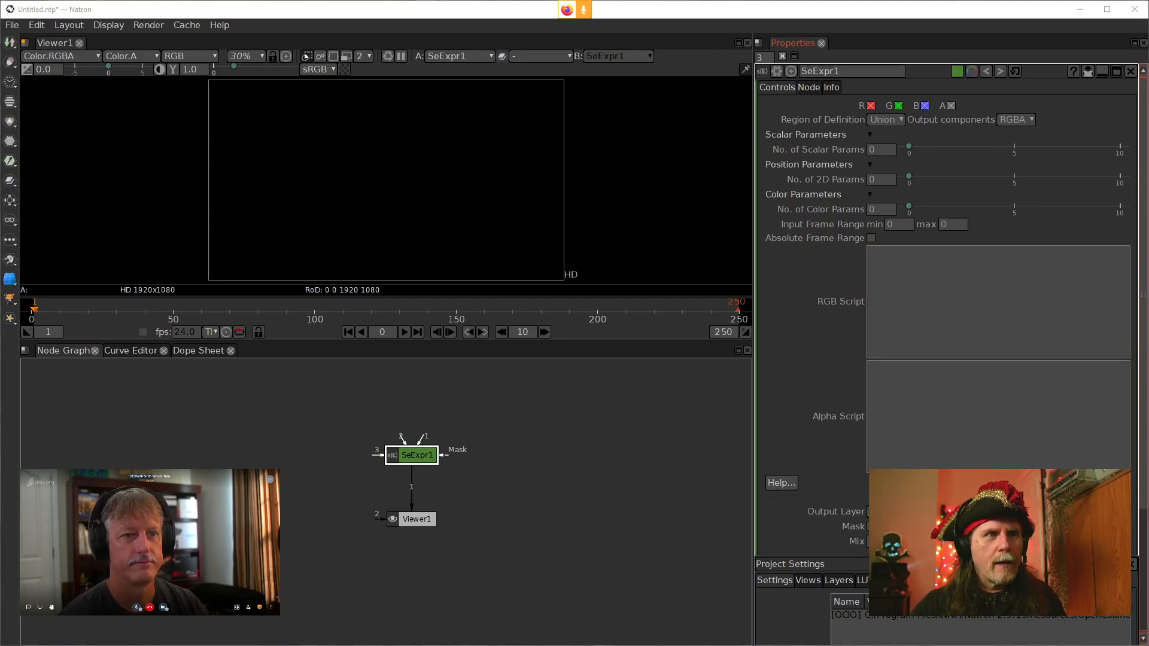
pyautogui.hotkey('alt', 'Tab')
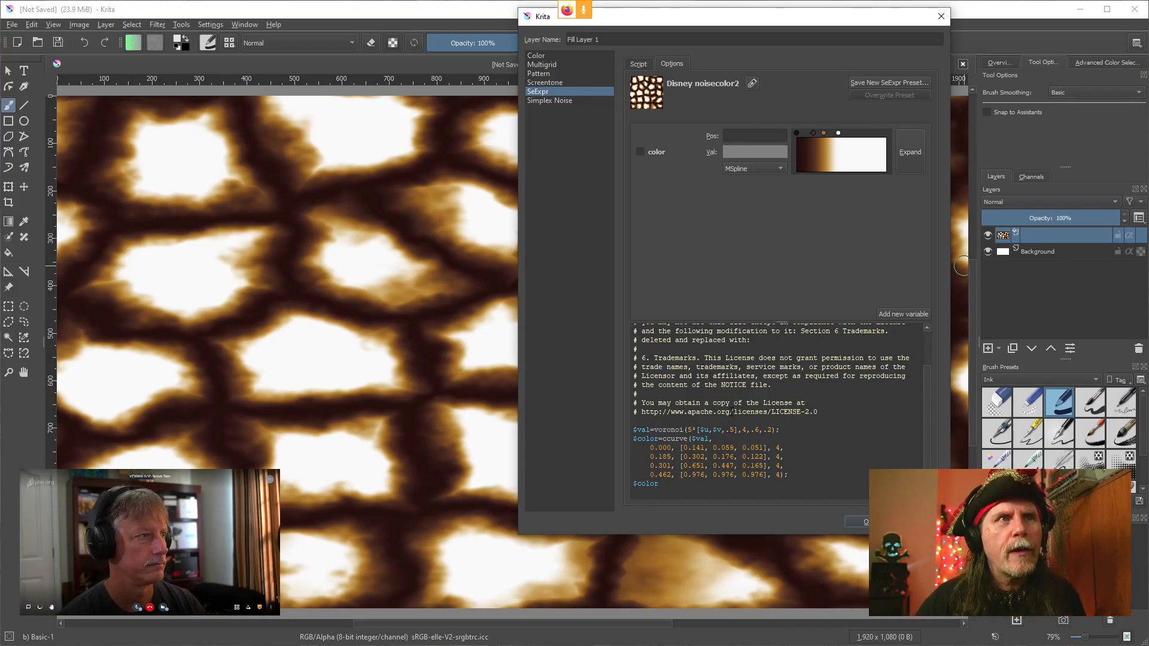
# Switch the fill layer to the David Revoy's Example script preset and review its options and script
pyautogui.scroll(2, 779, 407)
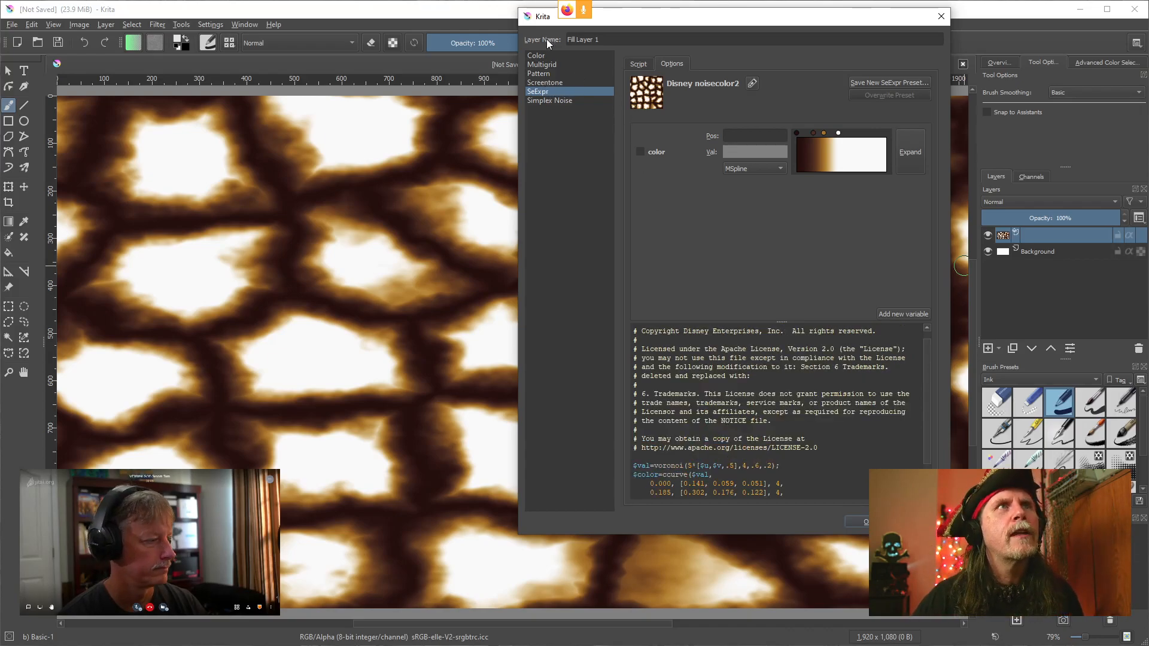
pyautogui.click(642, 64)
pyautogui.click(692, 113)
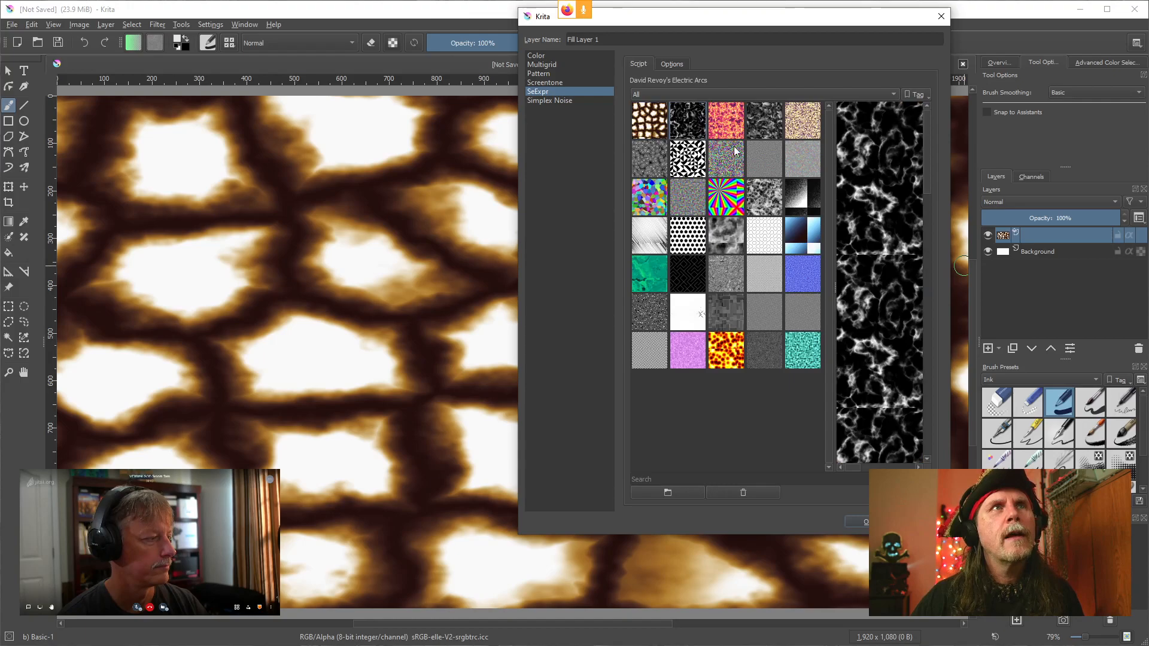
pyautogui.click(731, 124)
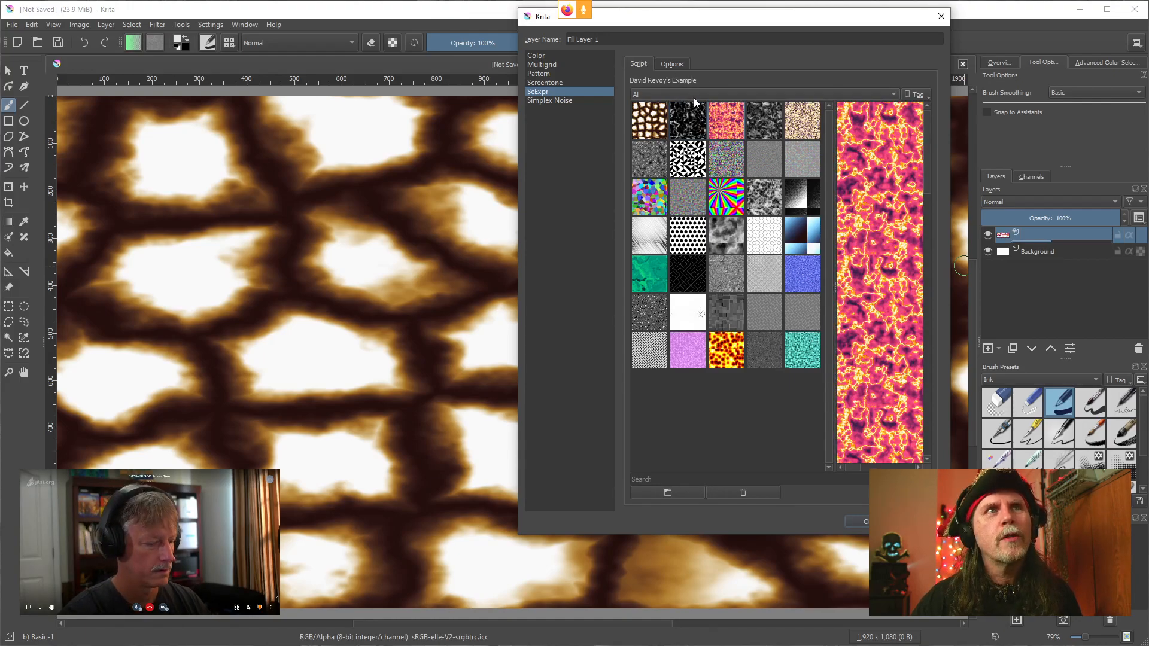
pyautogui.click(672, 65)
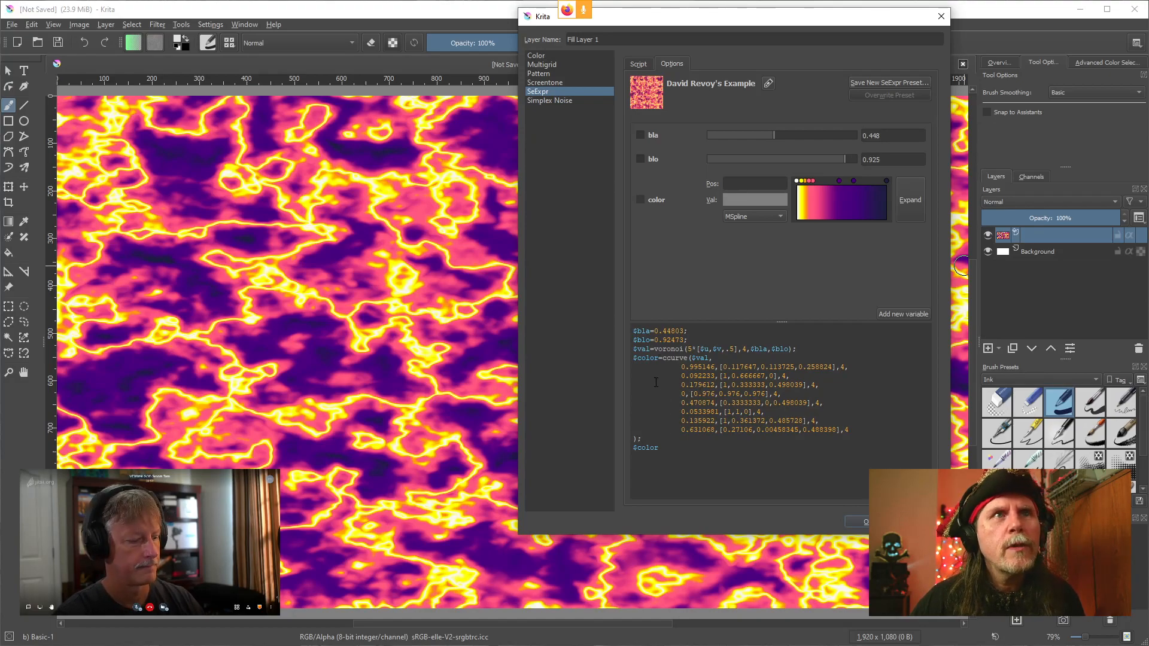
pyautogui.click(893, 404)
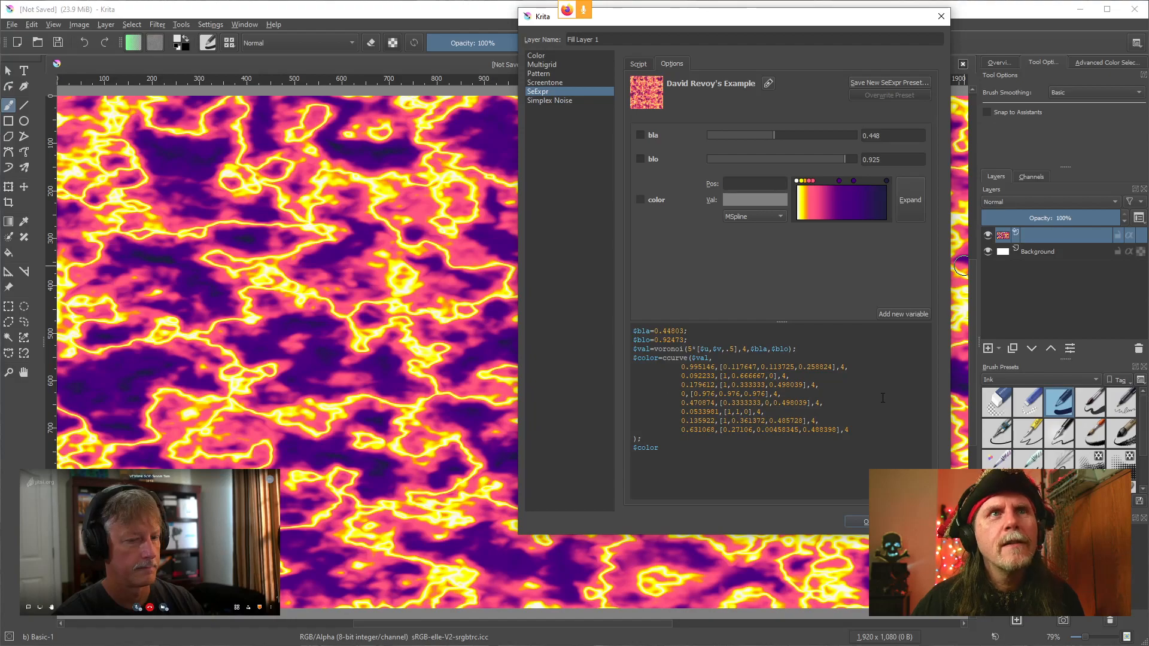
# Apply the Wolthera's Color Voronoi script preset and scroll through its script
pyautogui.click(638, 64)
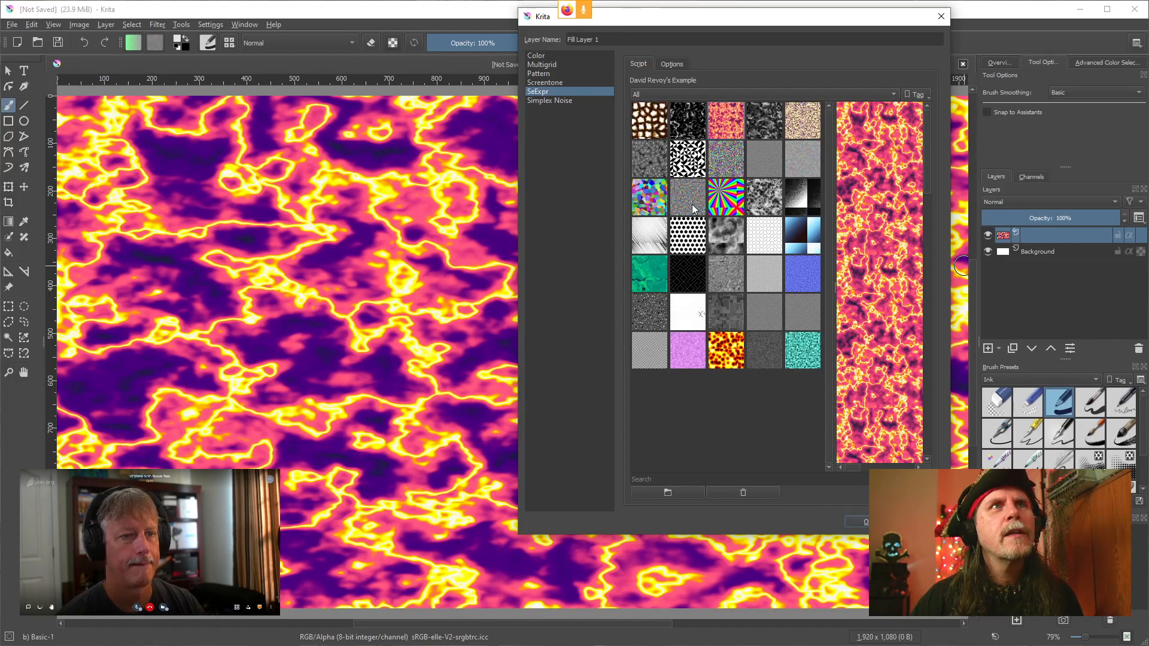
pyautogui.click(652, 198)
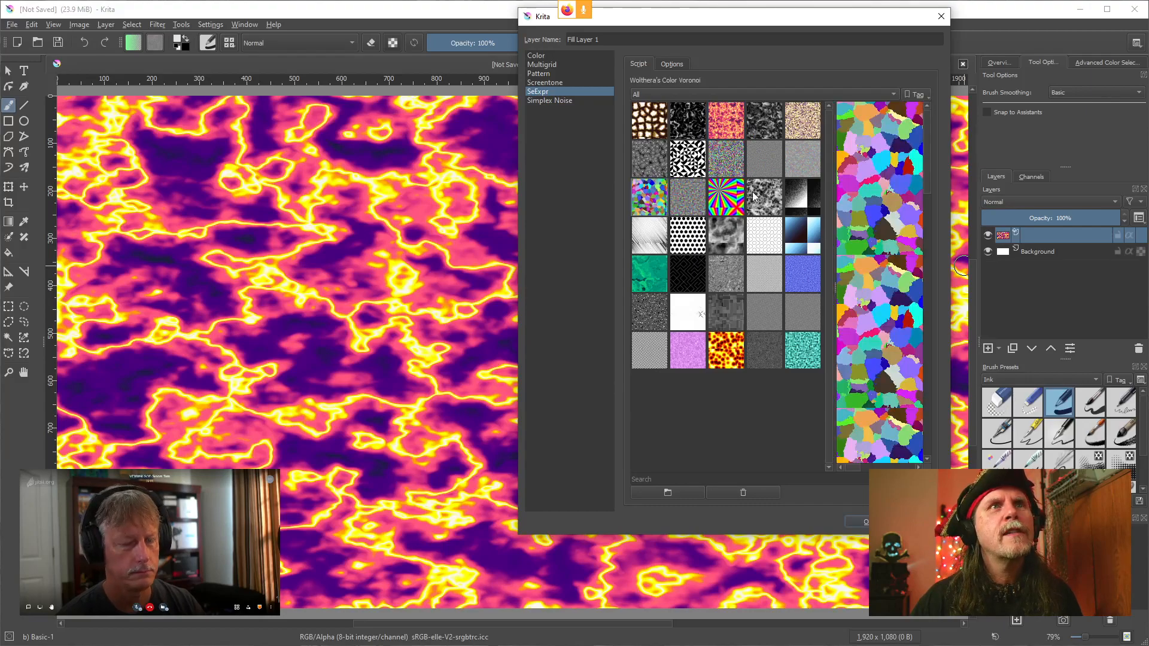
pyautogui.click(660, 64)
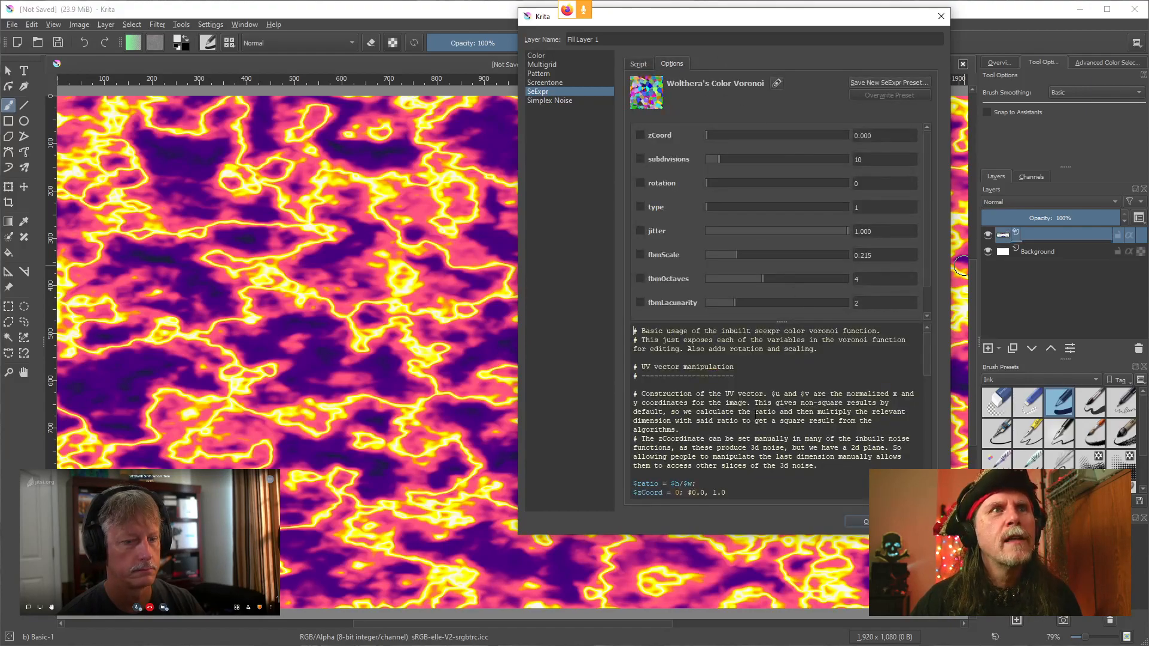
pyautogui.scroll(-3, 775, 435)
pyautogui.scroll(-2, 670, 412)
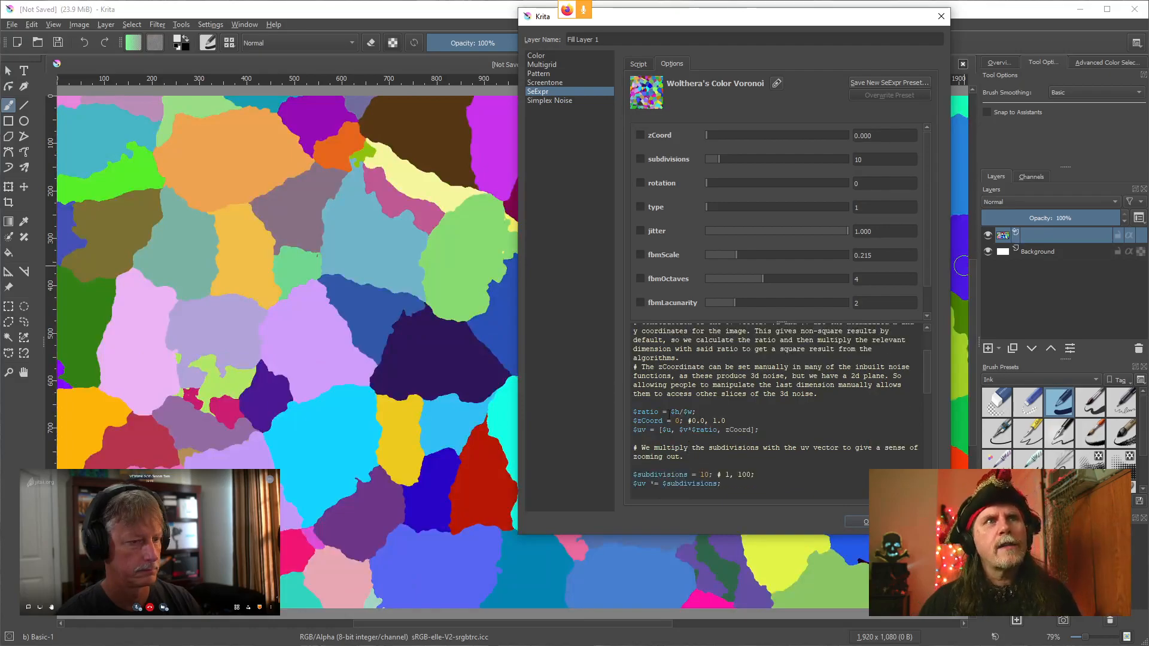
pyautogui.scroll(-2, 701, 421)
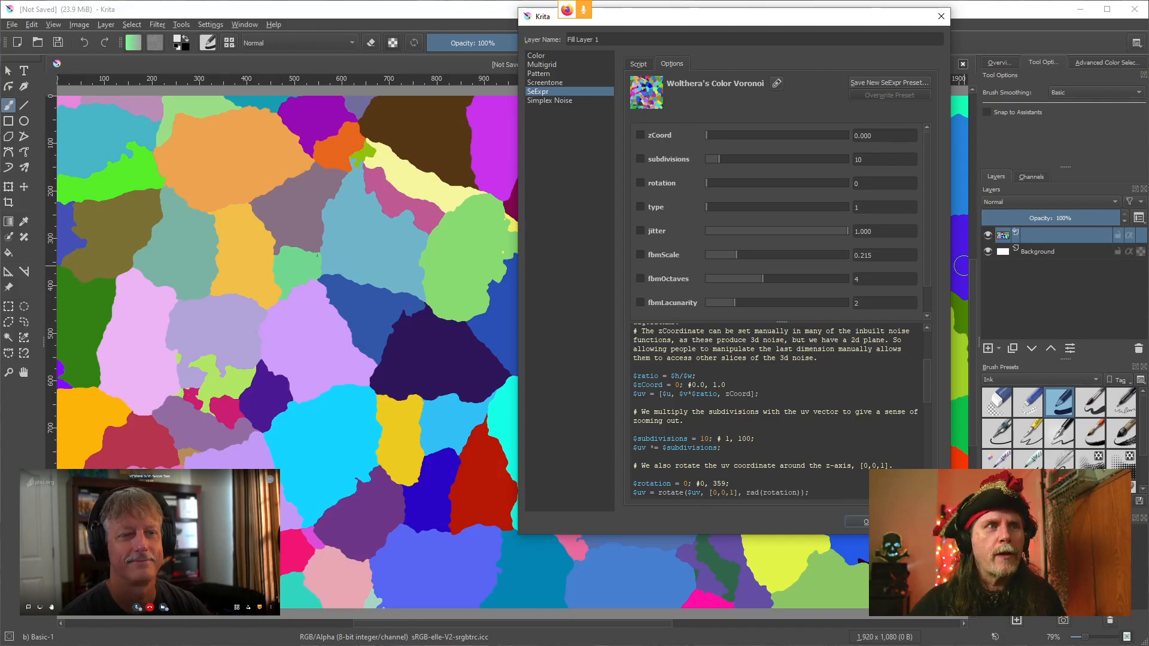
# Switch back to the Natron window
pyautogui.click(412, 645)
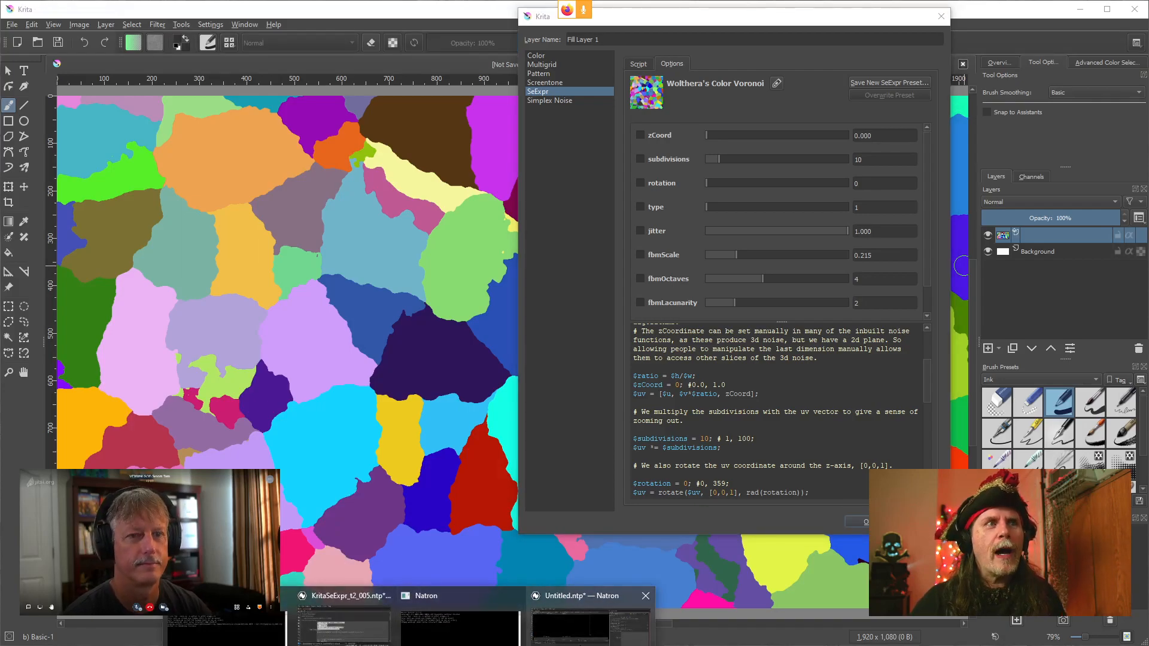
pyautogui.click(590, 623)
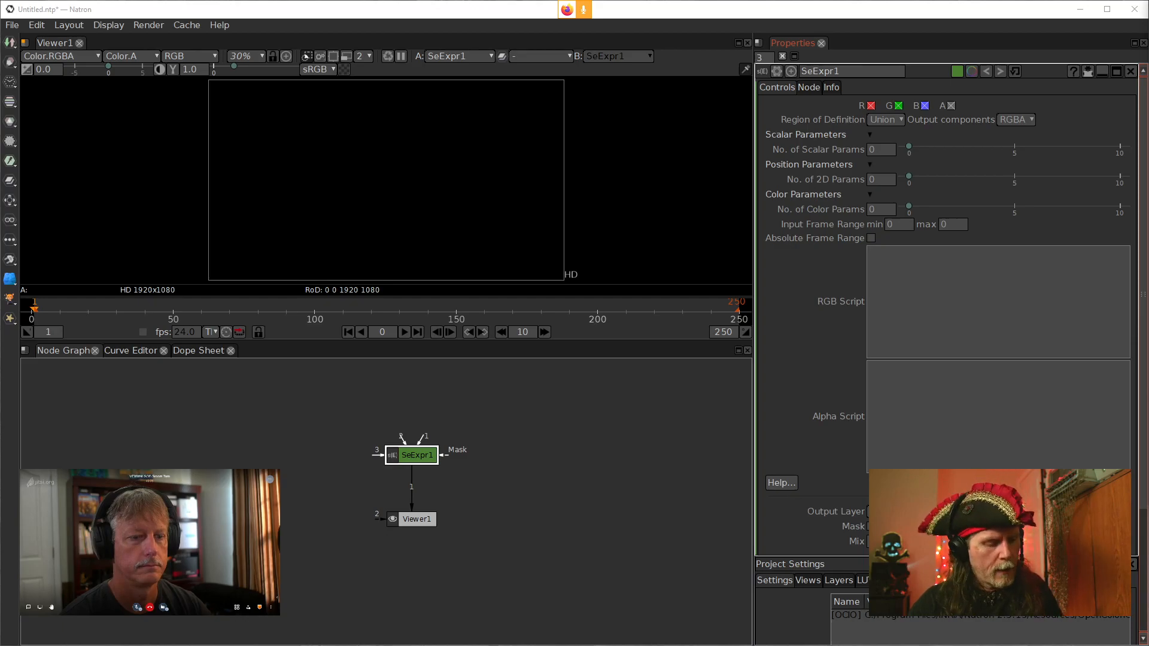
# Paste the SeExpr compatibility definitions into the RGB Script field and add a final line containing 0
pyautogui.hotkey('ctrl', 'c')
pyautogui.click(902, 273)
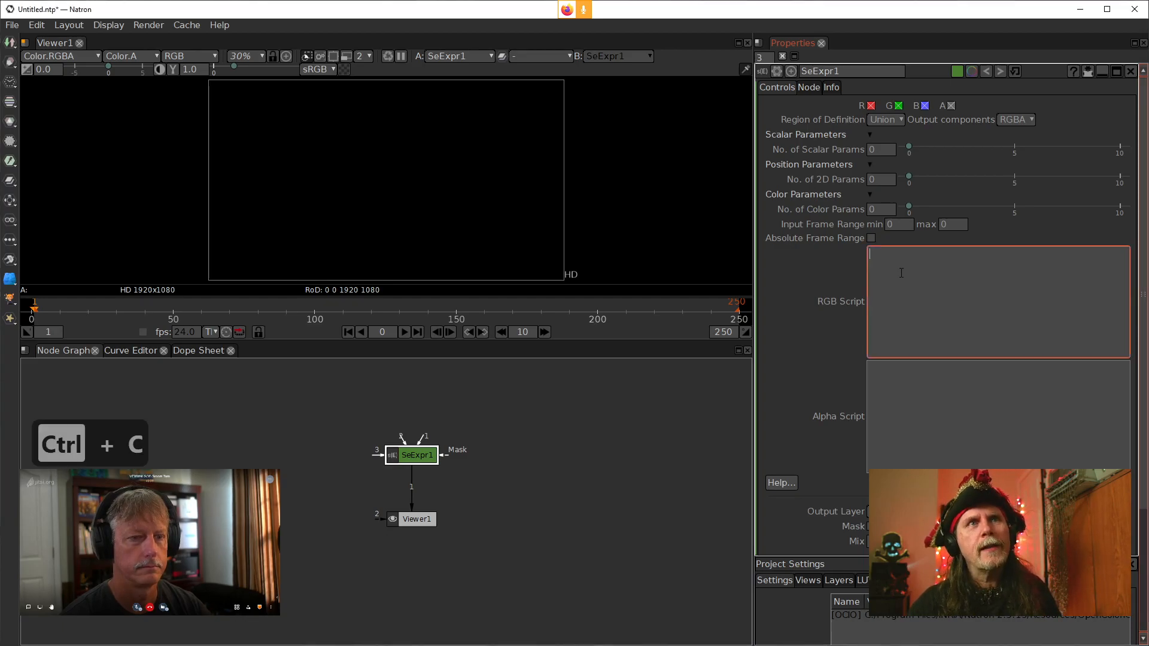
pyautogui.hotkey('ctrl', 'v')
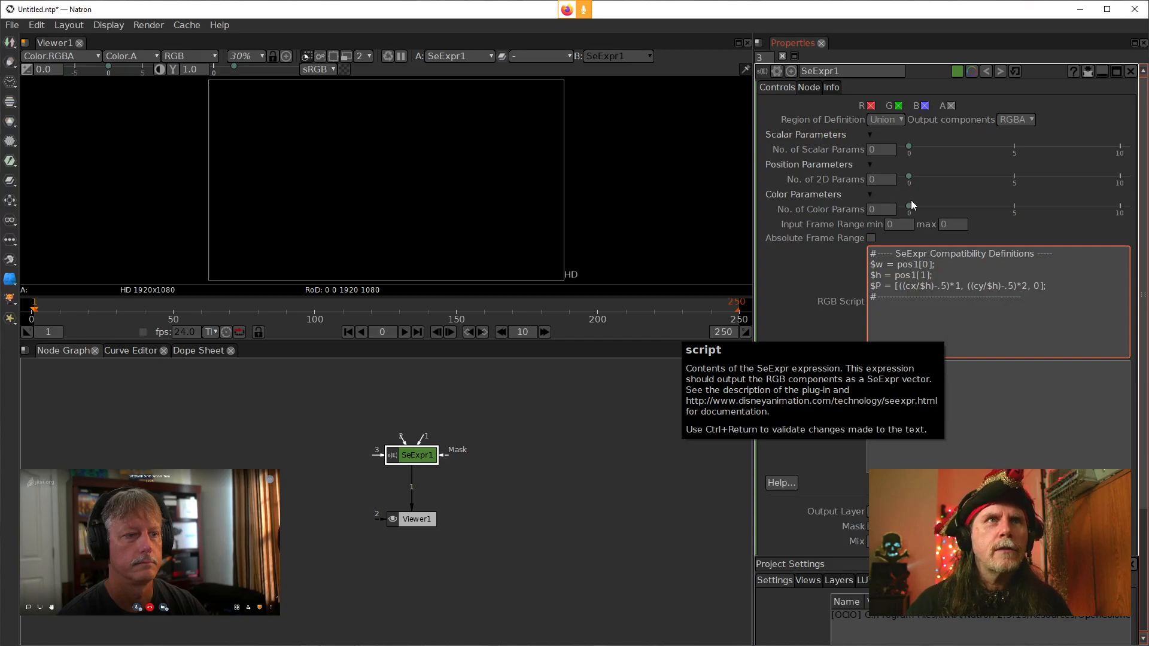
pyautogui.click(871, 181)
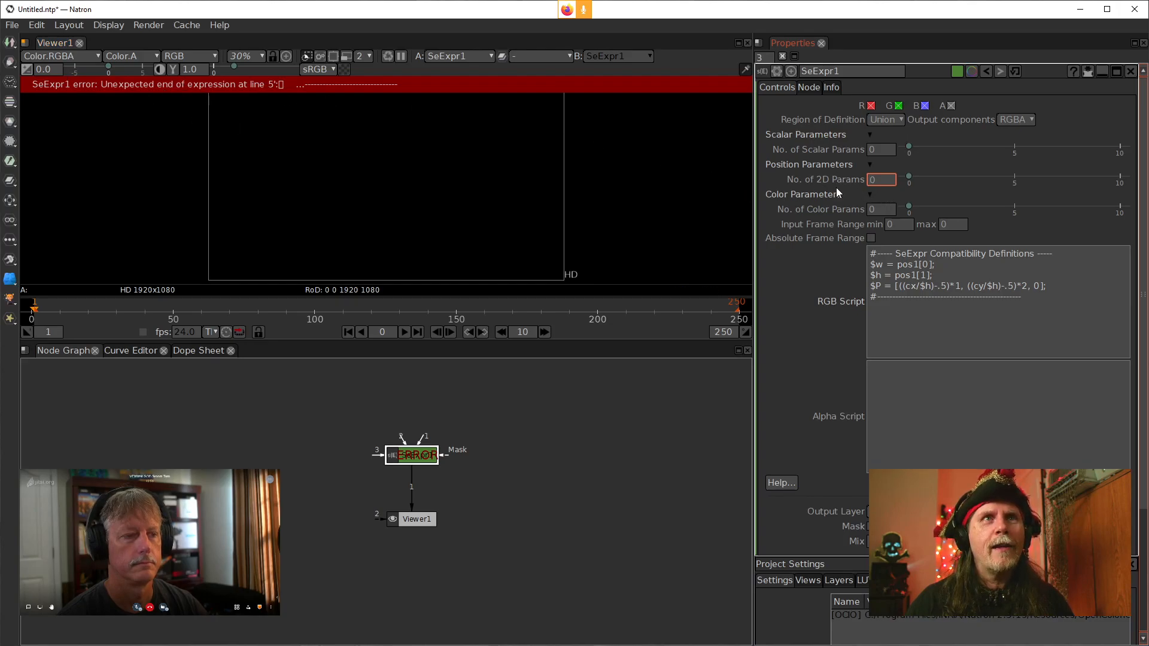
pyautogui.click(892, 317)
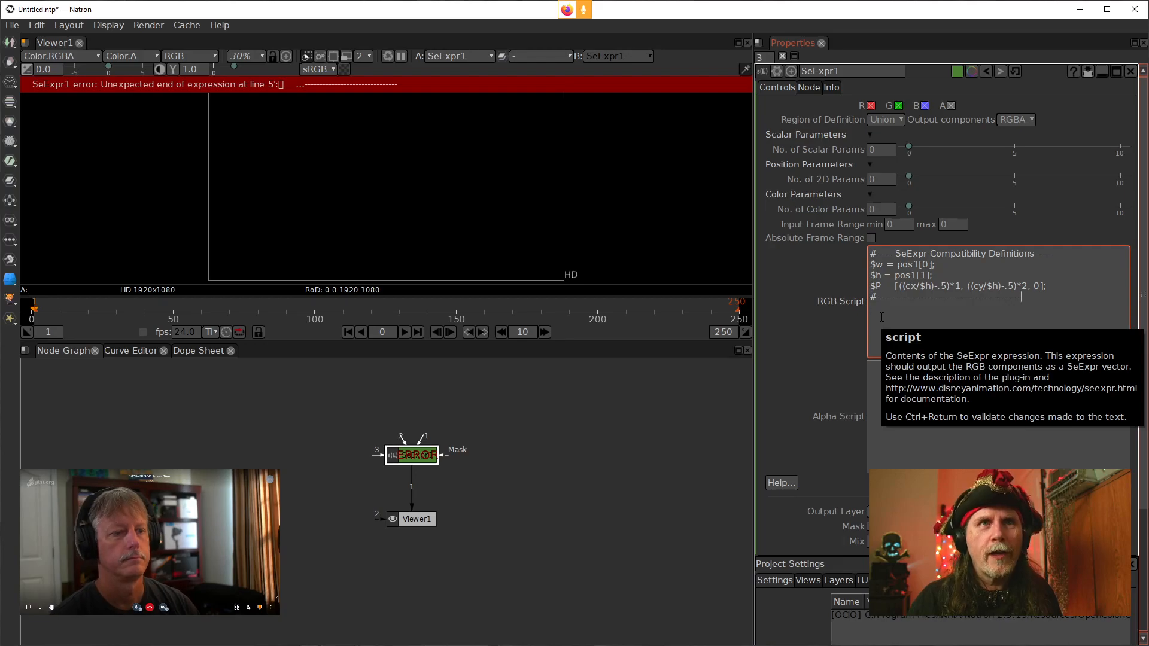
pyautogui.press('Return')
pyautogui.write('0')
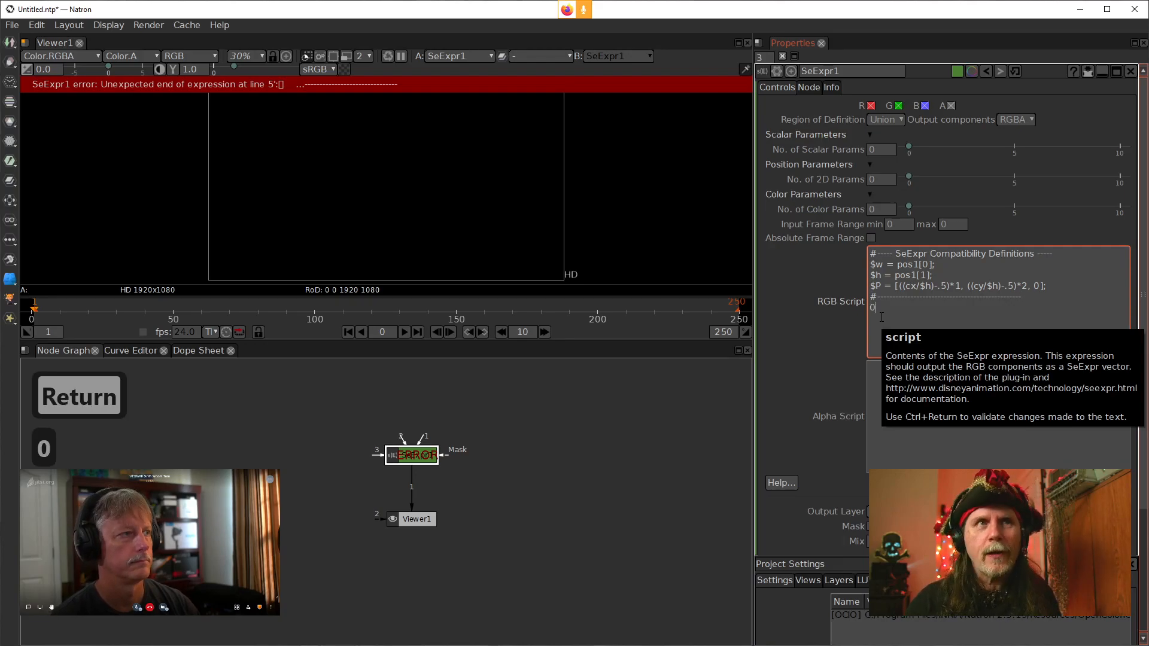
pyautogui.click(841, 324)
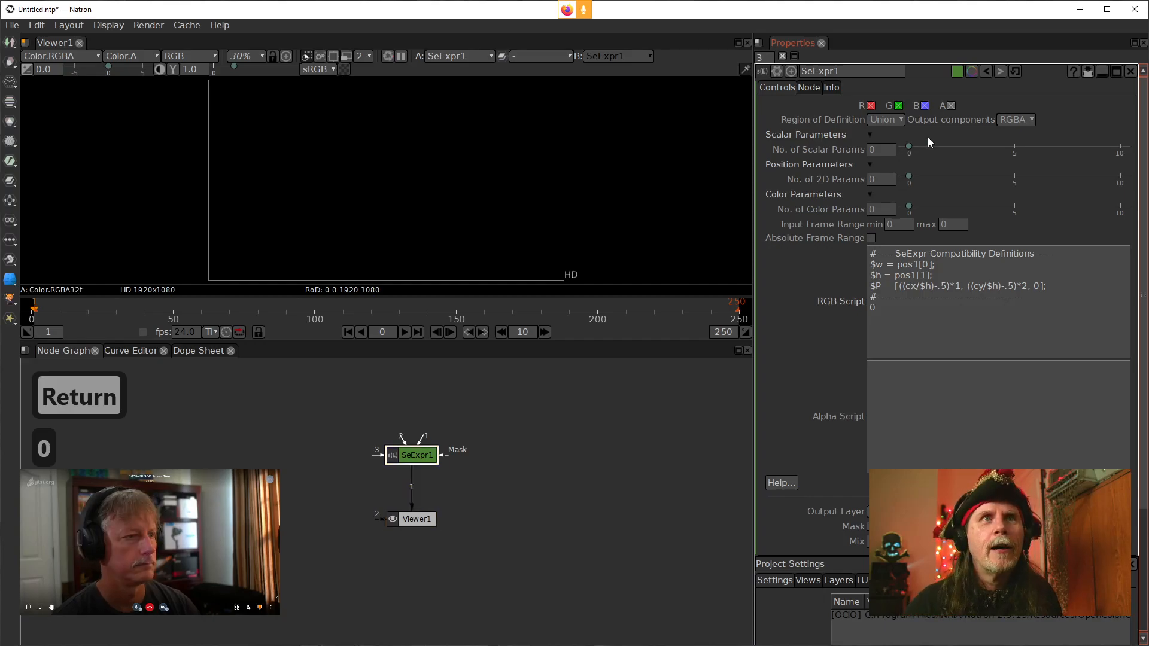
# Add one 2D parameter and set pos1's x value to the Python expression thisNode.getOutputFormat().right()
pyautogui.click(870, 184)
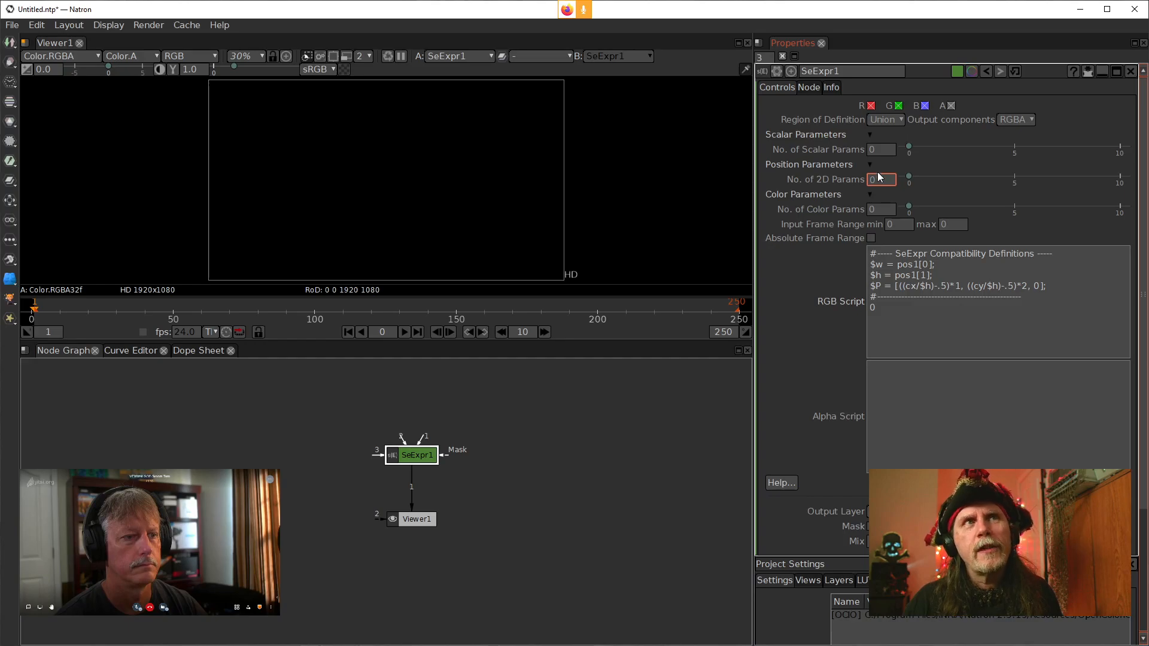
pyautogui.scroll(1, 872, 182)
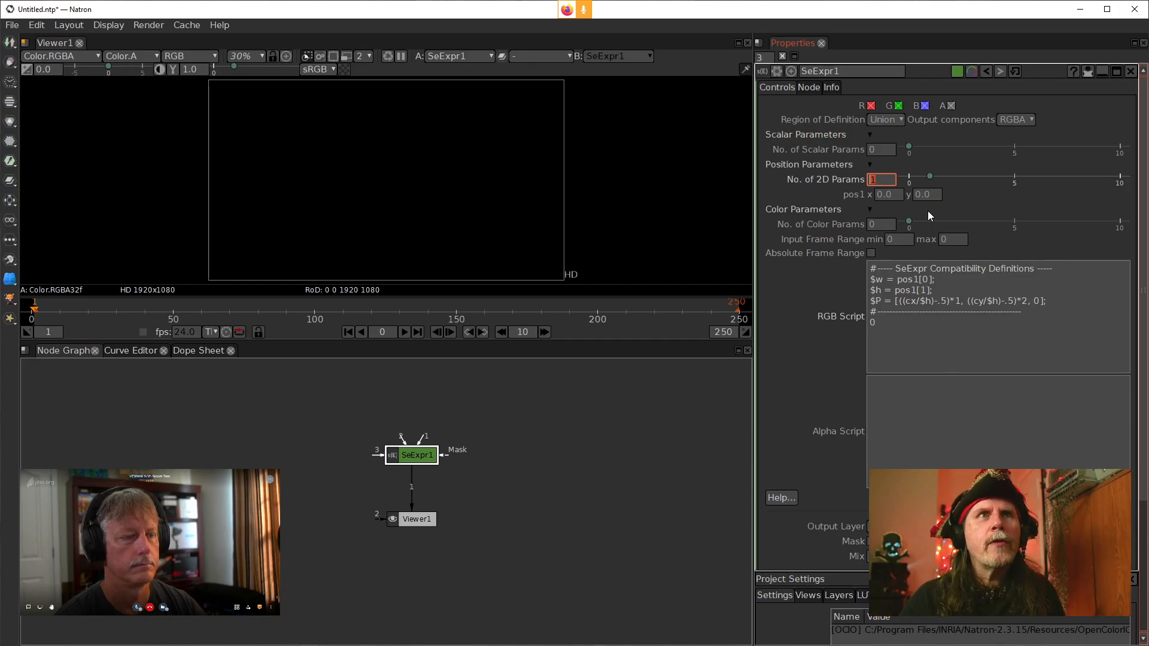
pyautogui.rightClick(883, 194)
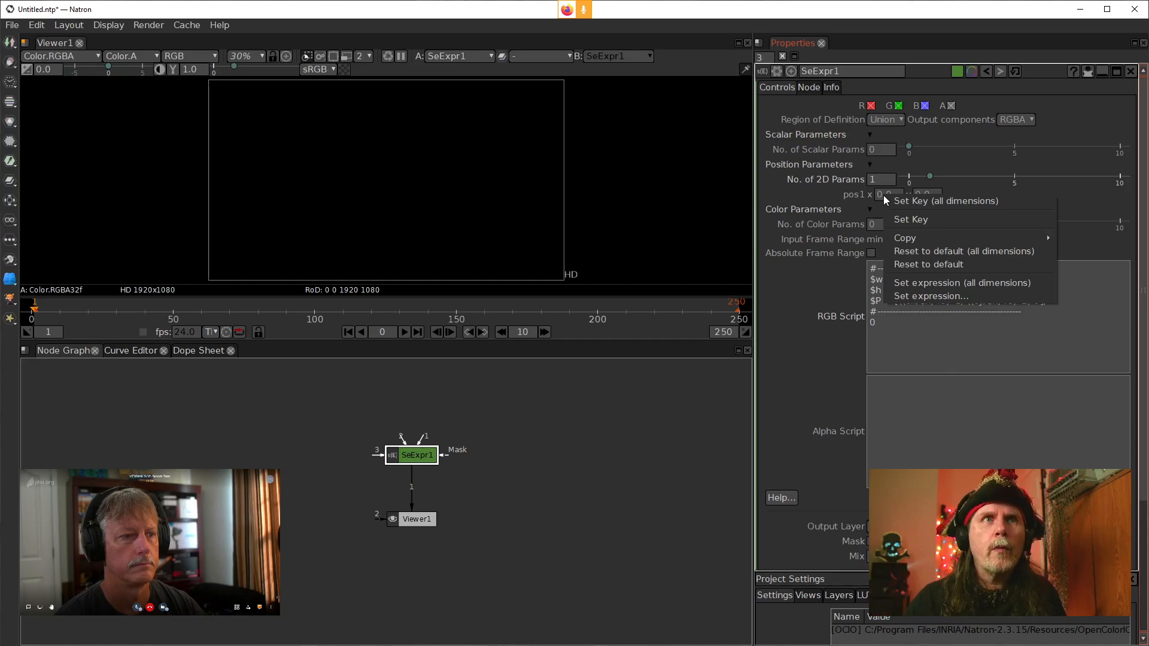
pyautogui.click(917, 296)
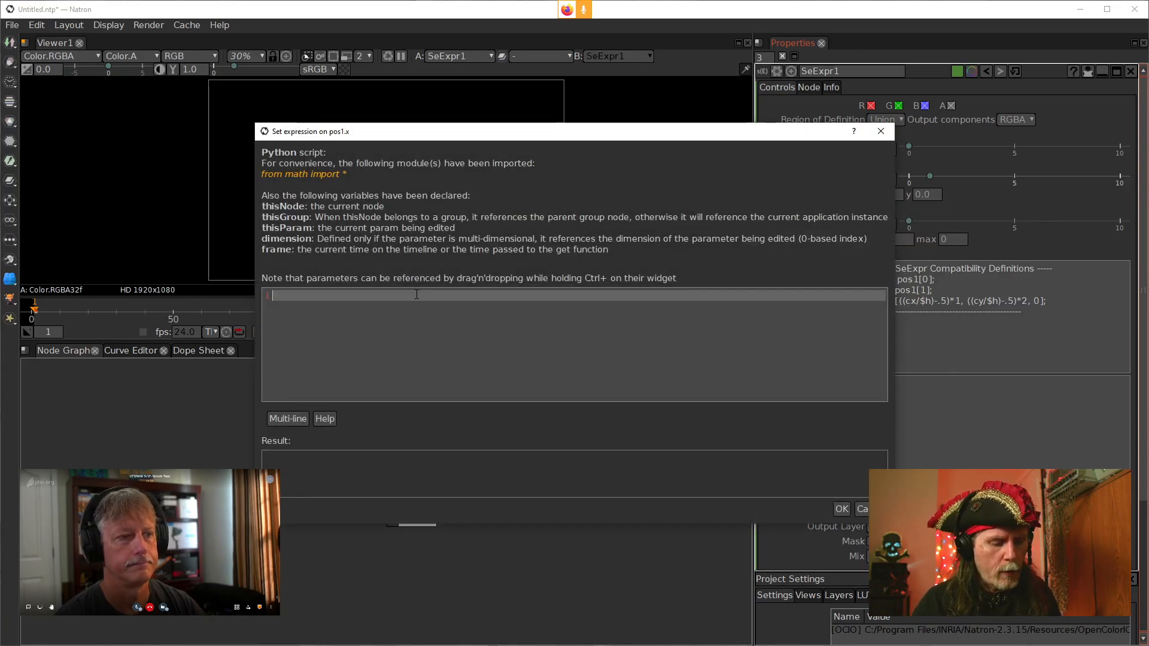
pyautogui.write('thisn')
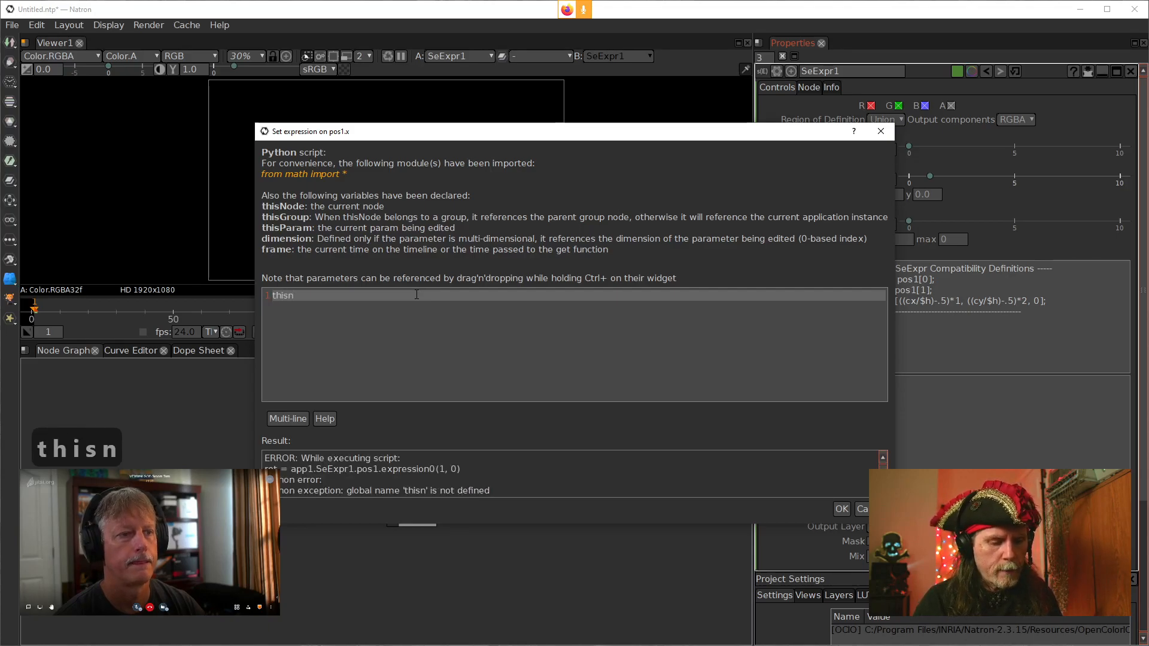
pyautogui.press('BackSpace')
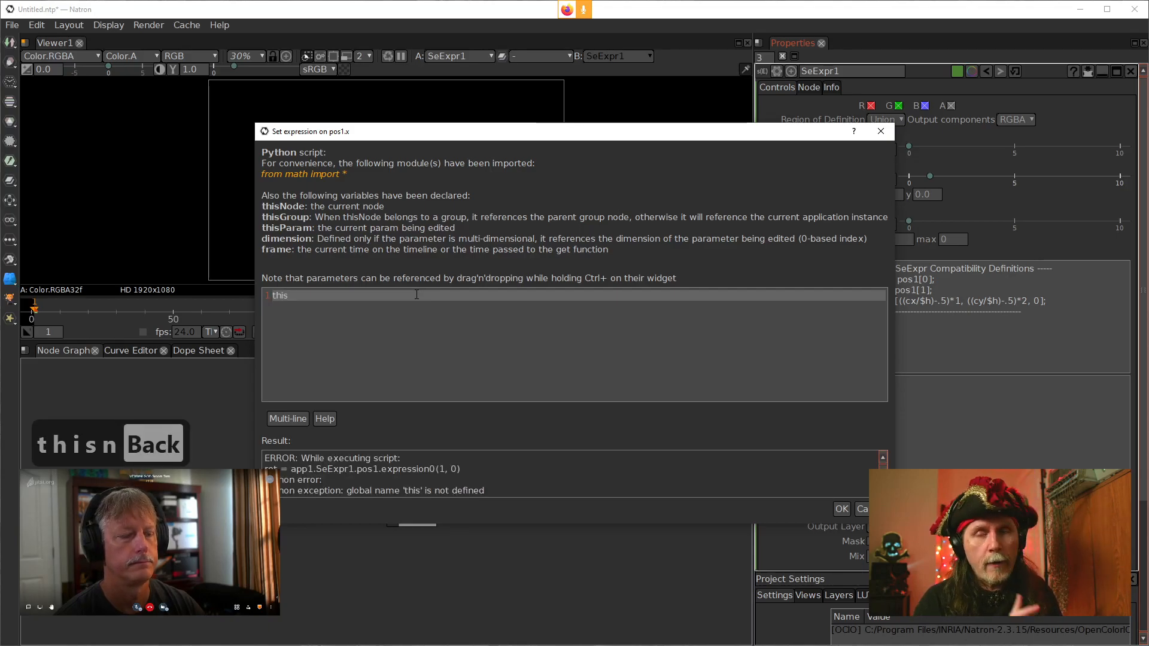
pyautogui.write('Node')
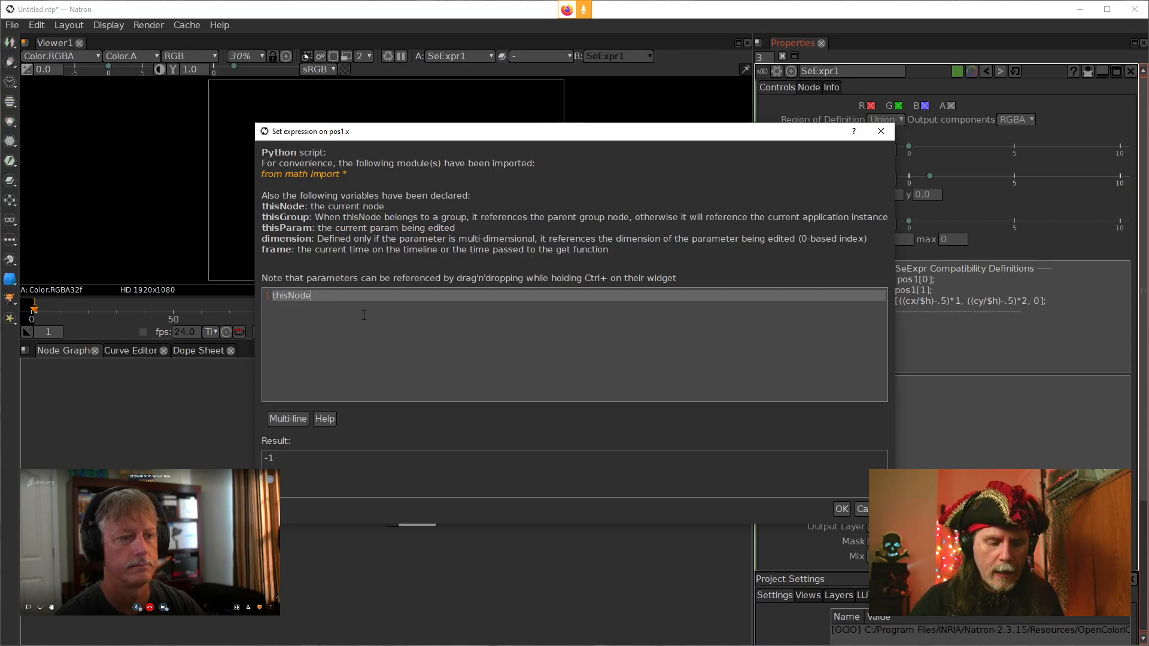
pyautogui.write('.')
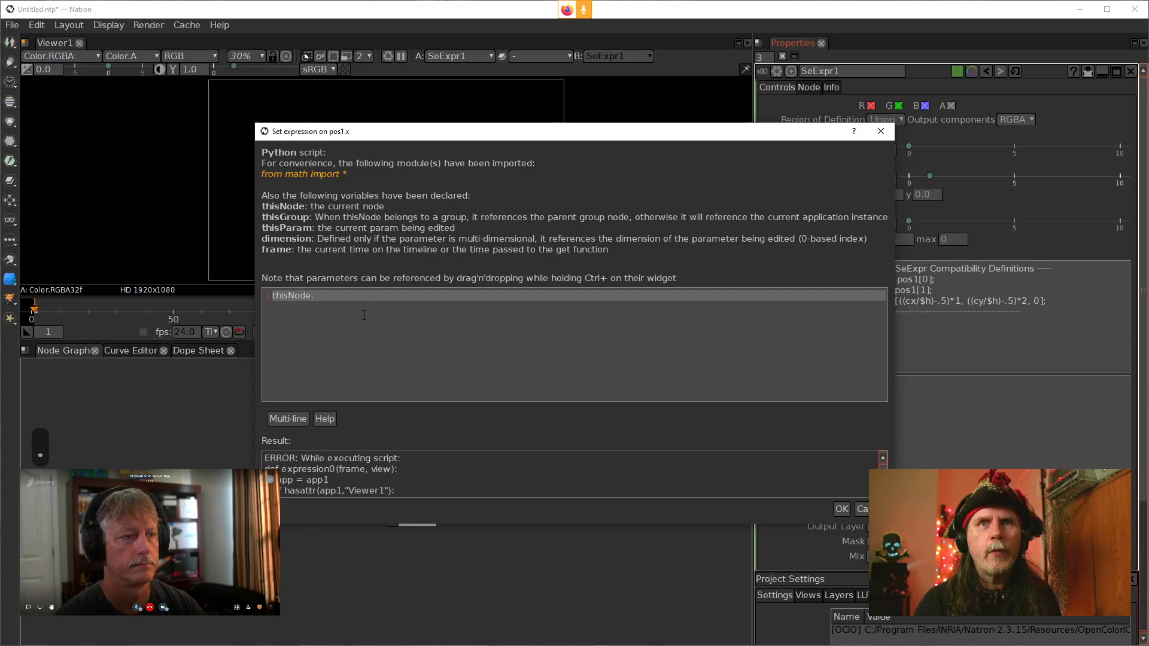
pyautogui.write('get')
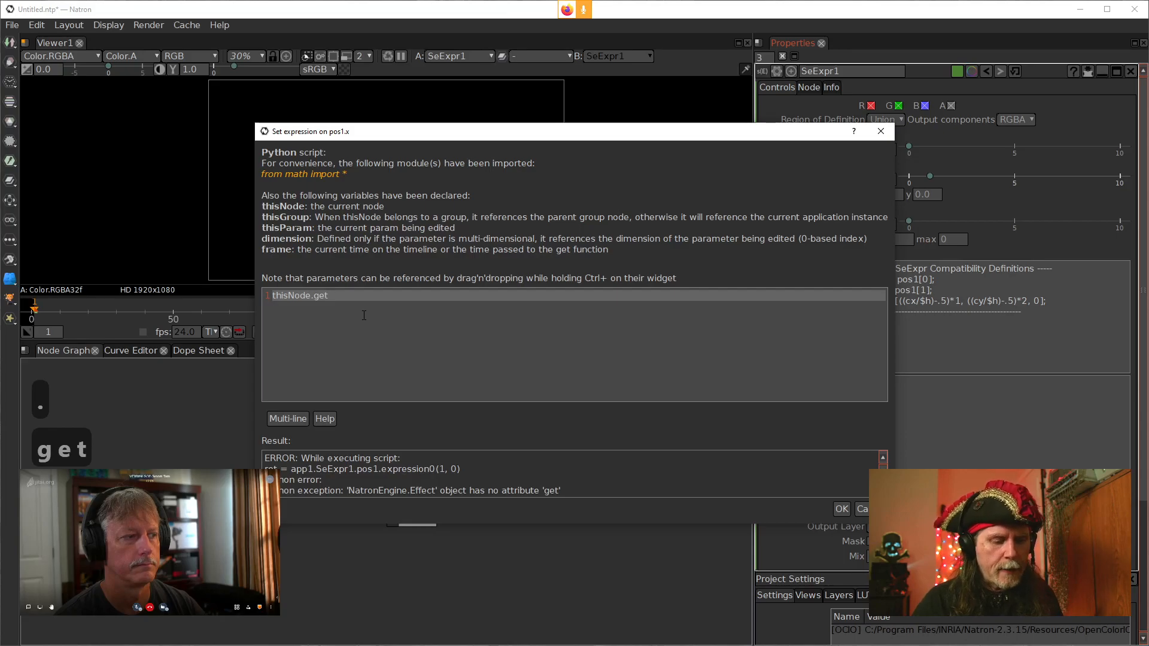
pyautogui.write('Output')
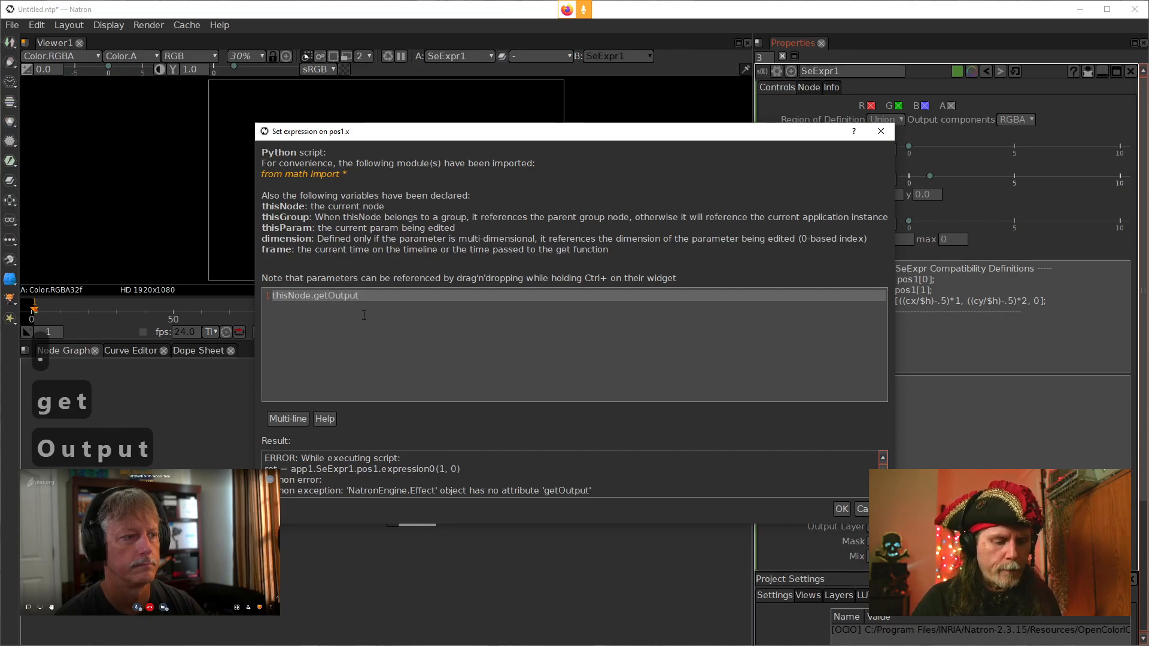
pyautogui.write('Format')
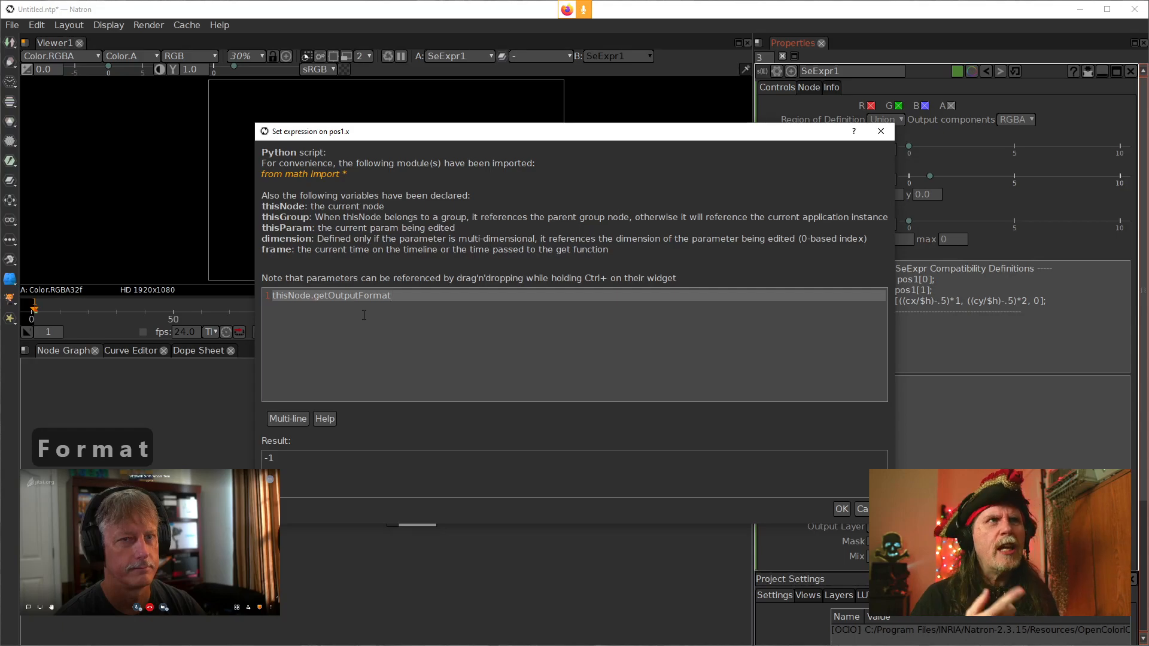
pyautogui.write('()')
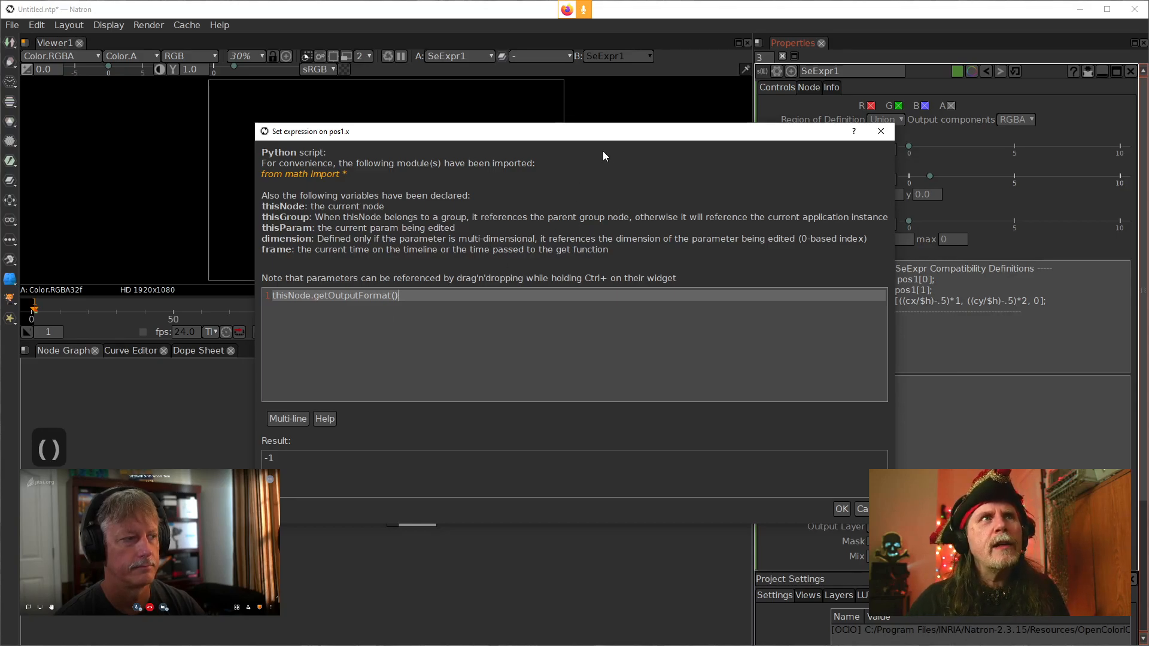
pyautogui.moveTo(618, 132); pyautogui.dragTo(473, 156)
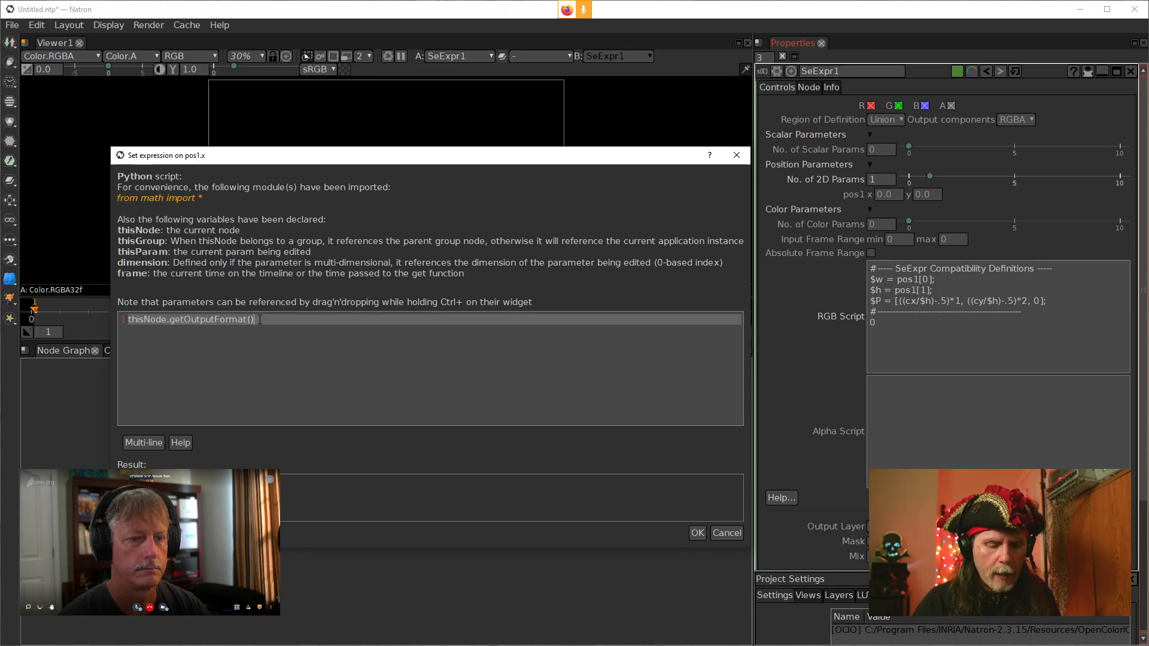
pyautogui.write('.')
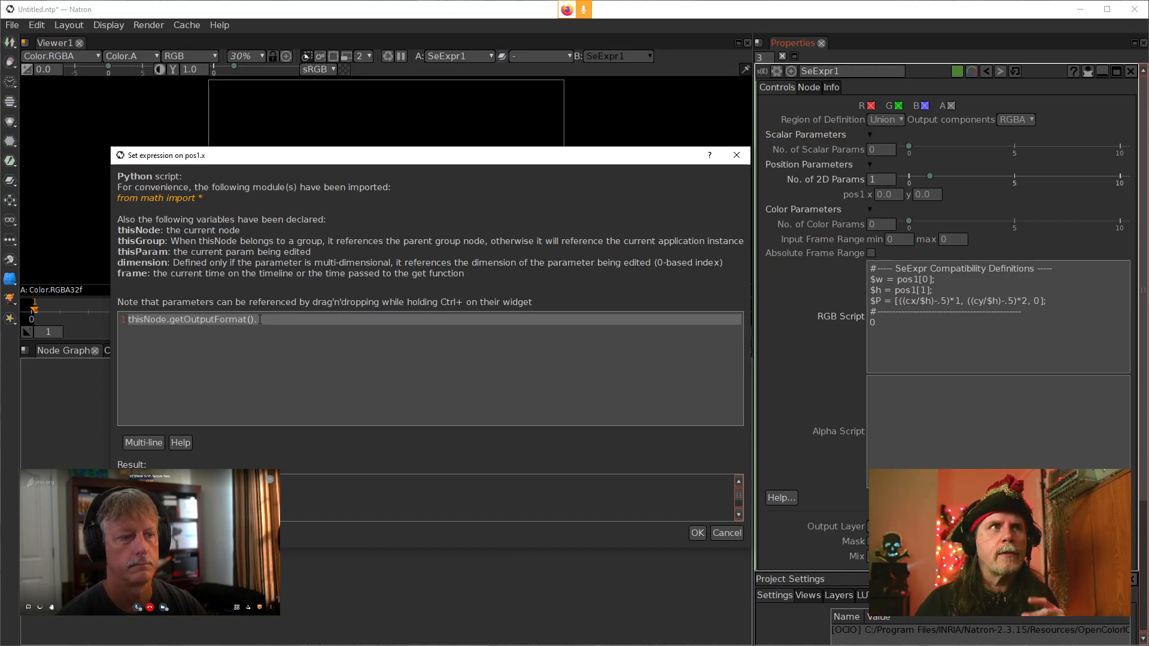
pyautogui.moveTo(477, 160); pyautogui.dragTo(458, 365)
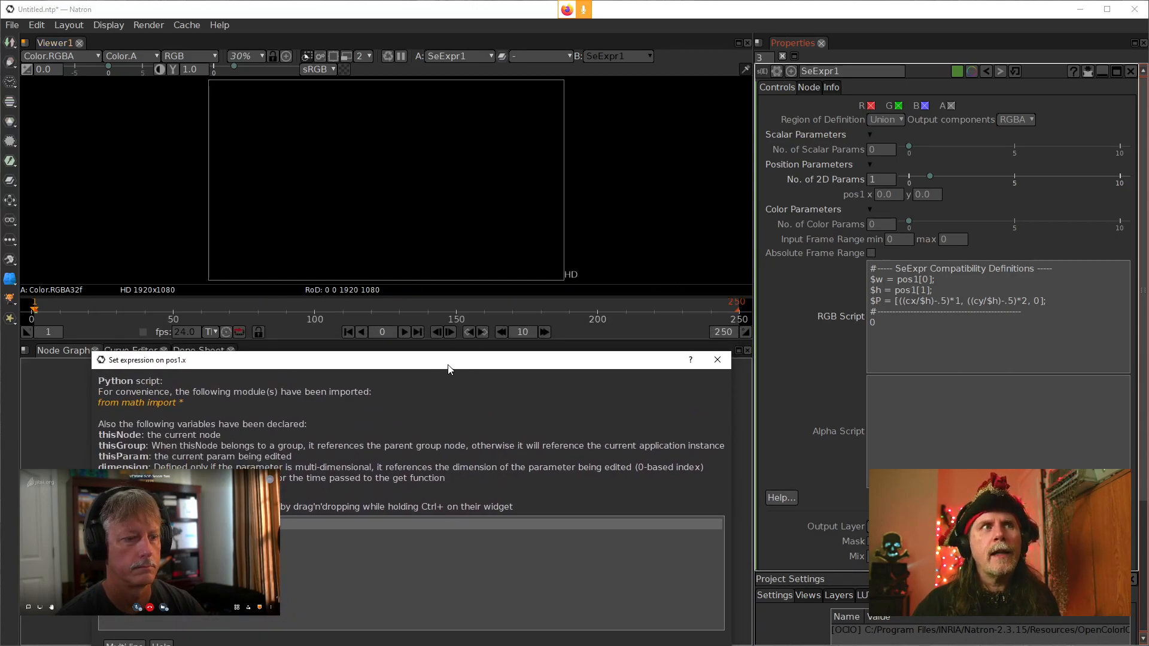
pyautogui.moveTo(448, 365); pyautogui.dragTo(477, 236)
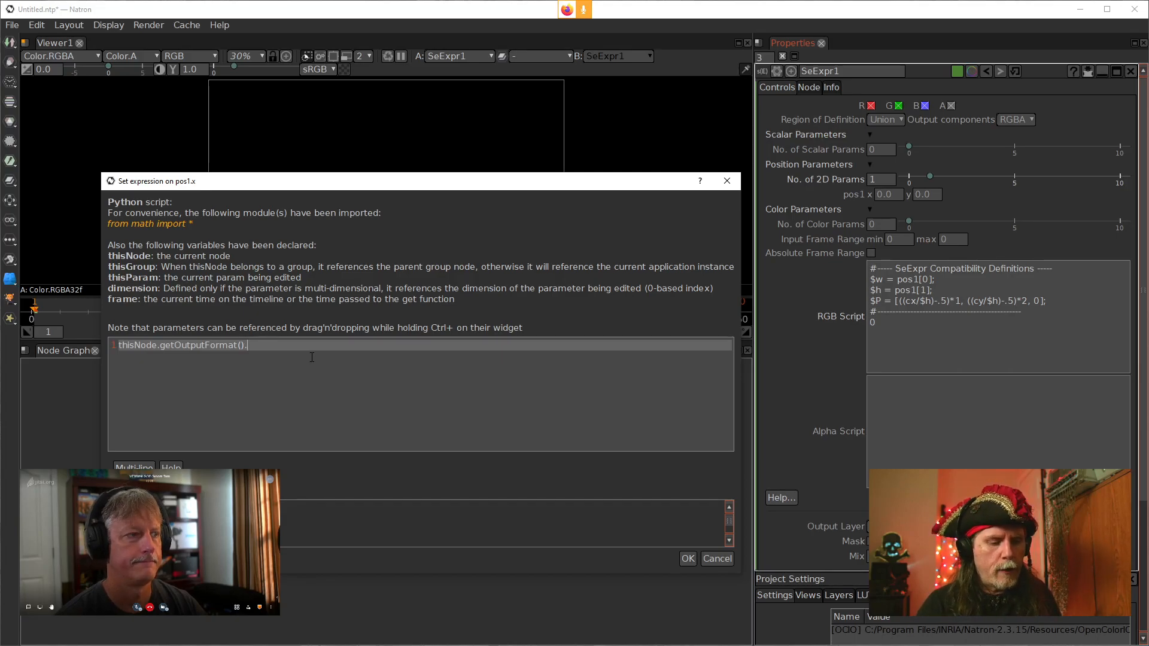
pyautogui.write('ri')
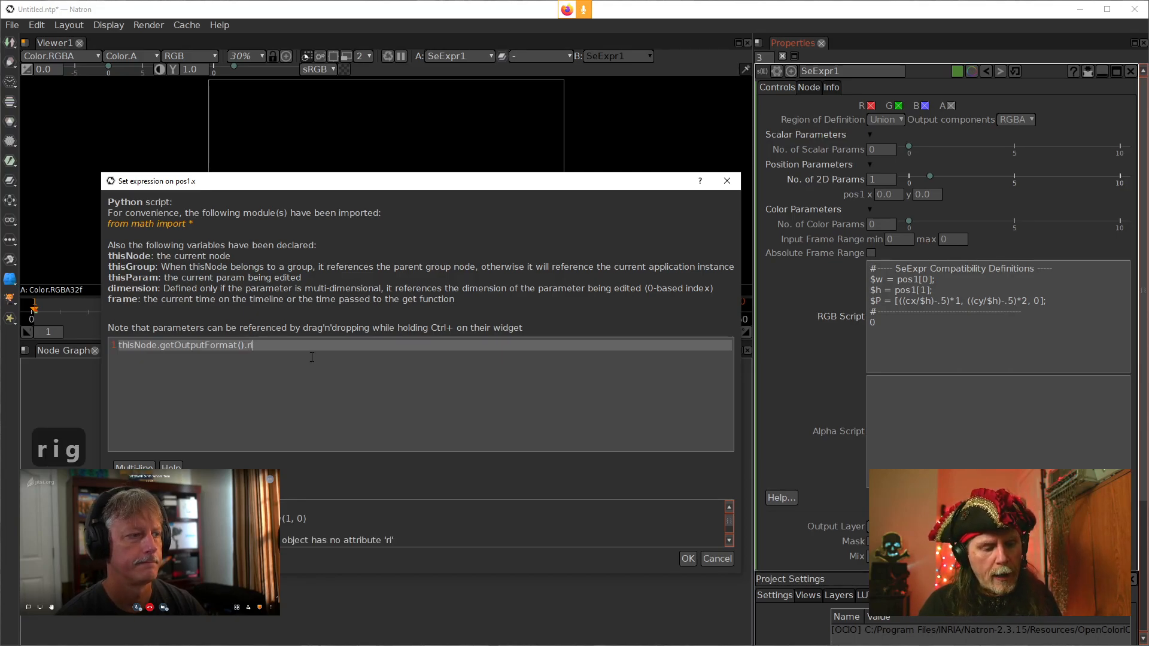
pyautogui.write('ght()')
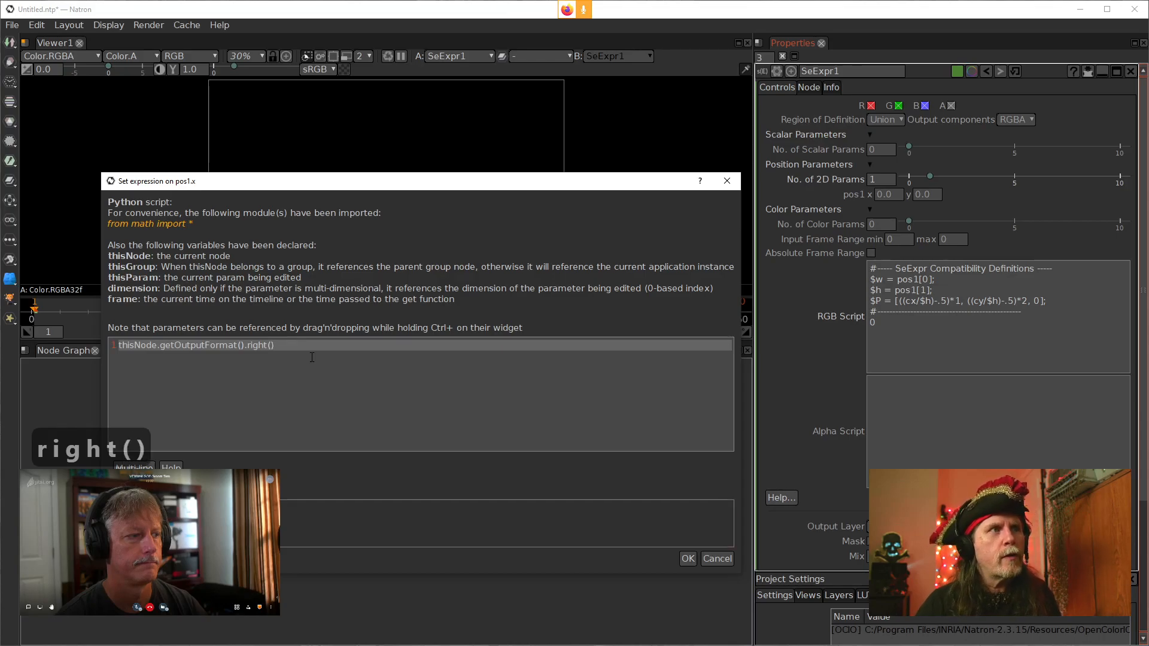
pyautogui.moveTo(357, 190); pyautogui.dragTo(583, 112)
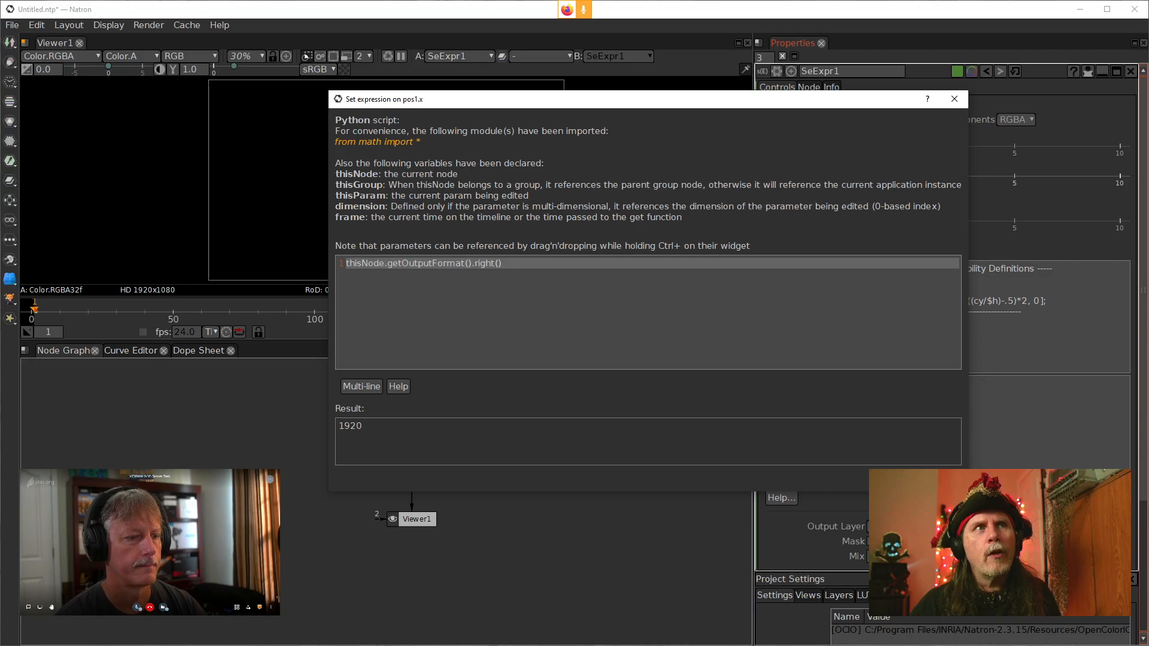
pyautogui.press('Return')
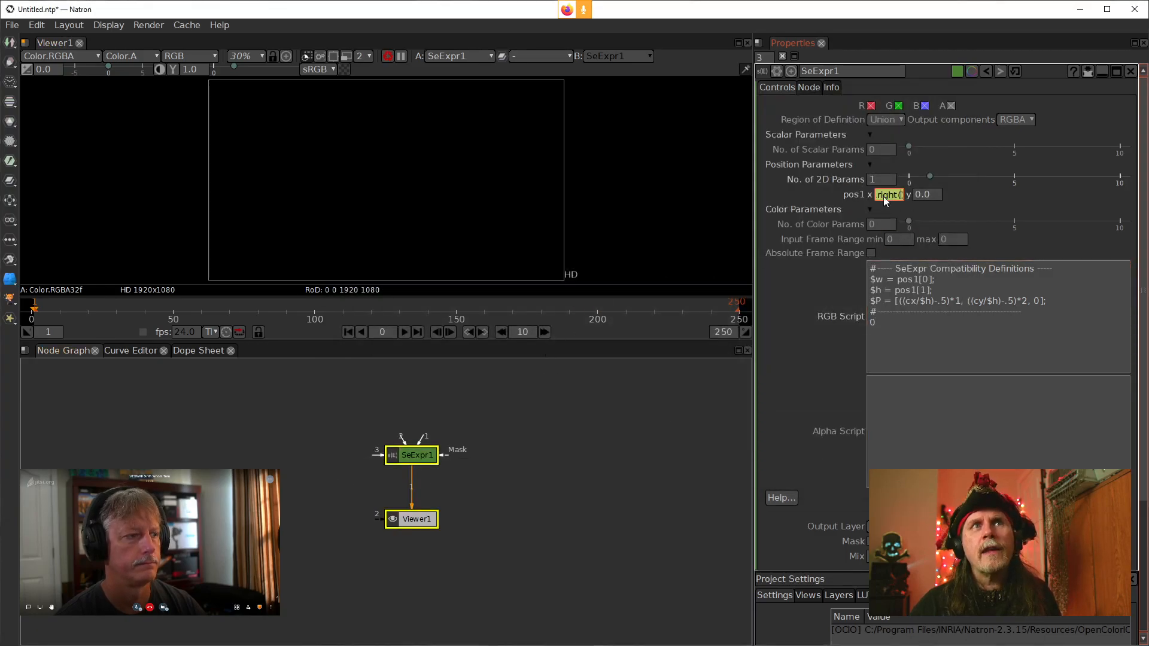
# Set pos1's y value to the Python expression thisNode.getOutputFormat().top()
pyautogui.click(896, 369)
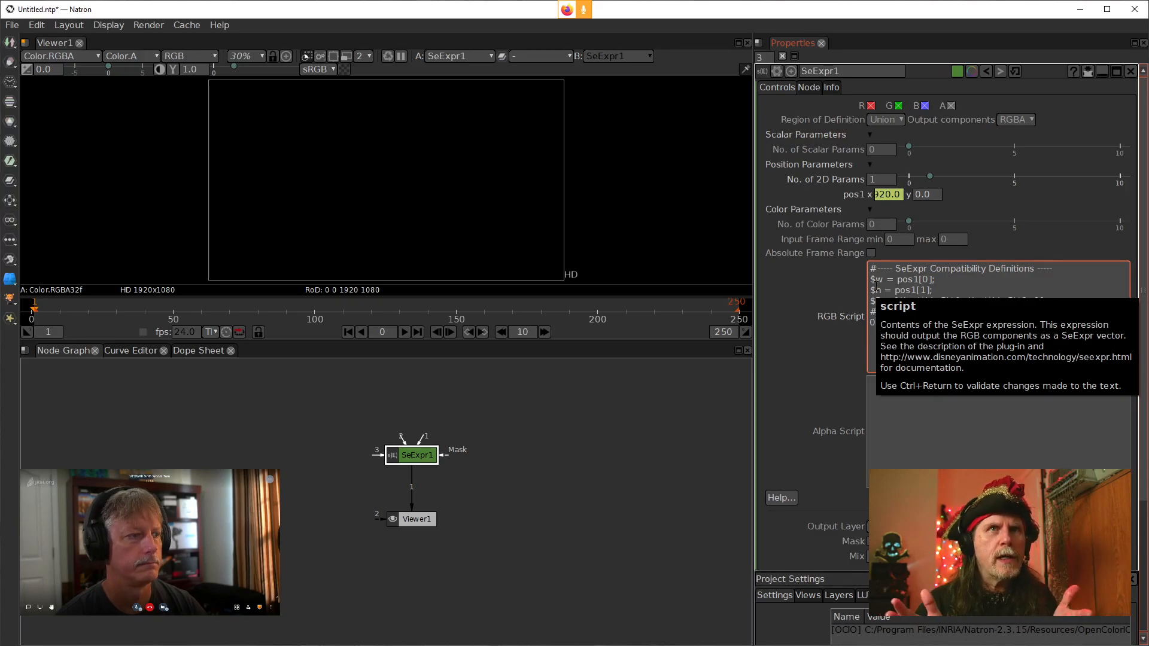
pyautogui.rightClick(928, 196)
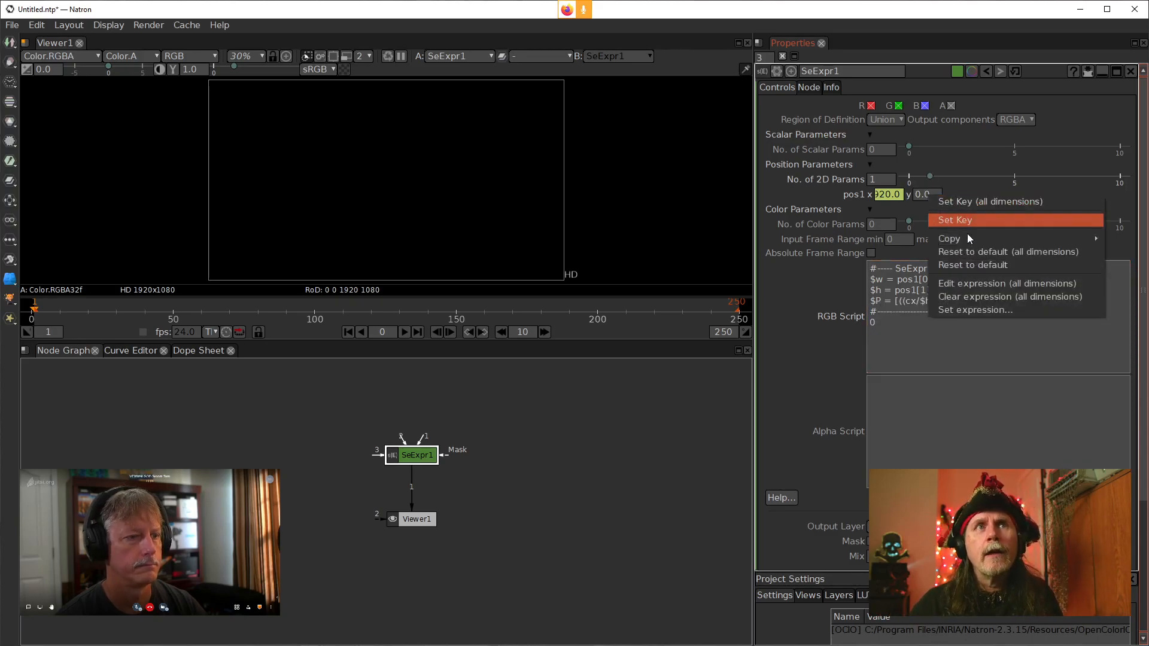
pyautogui.click(963, 311)
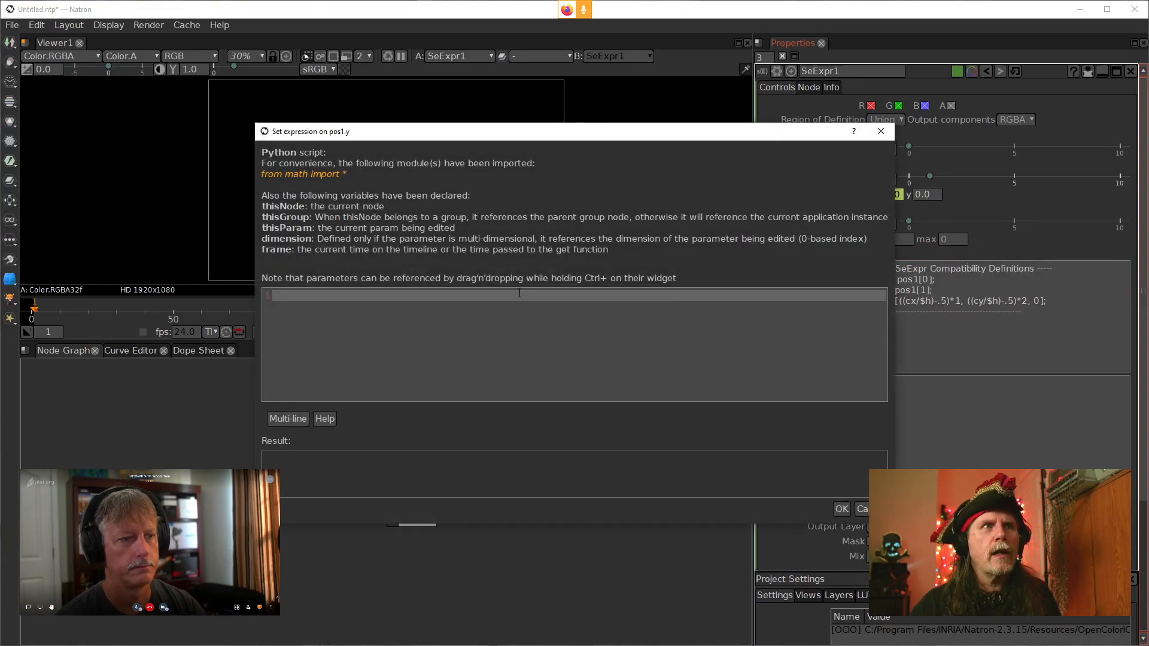
pyautogui.write('this')
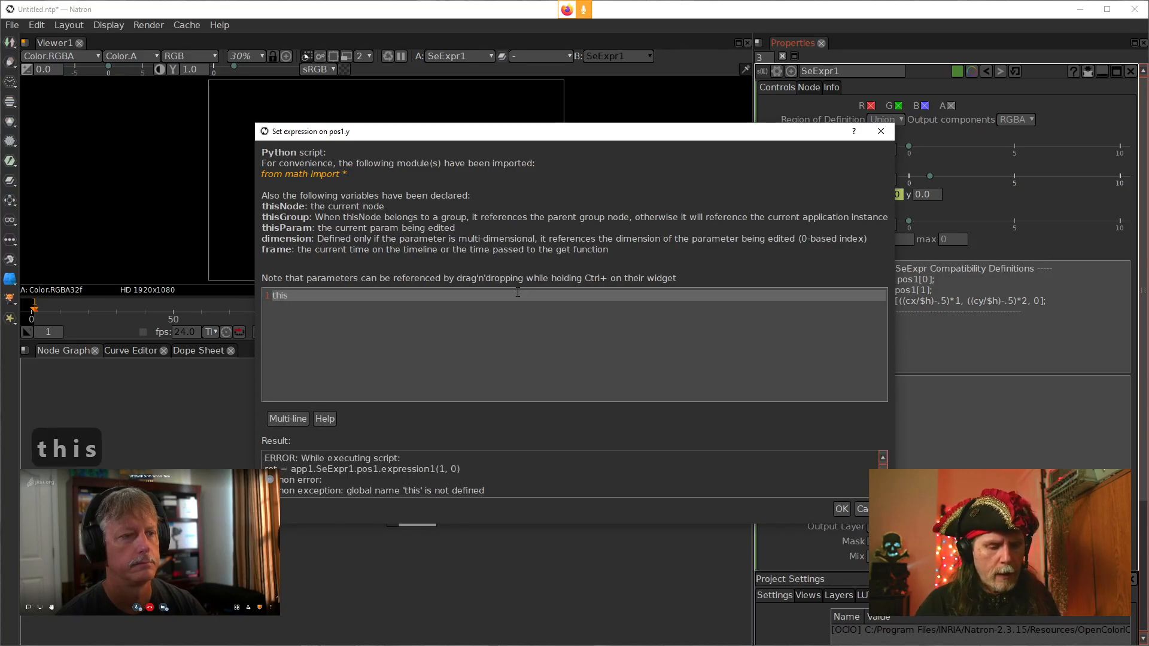
pyautogui.write('Node')
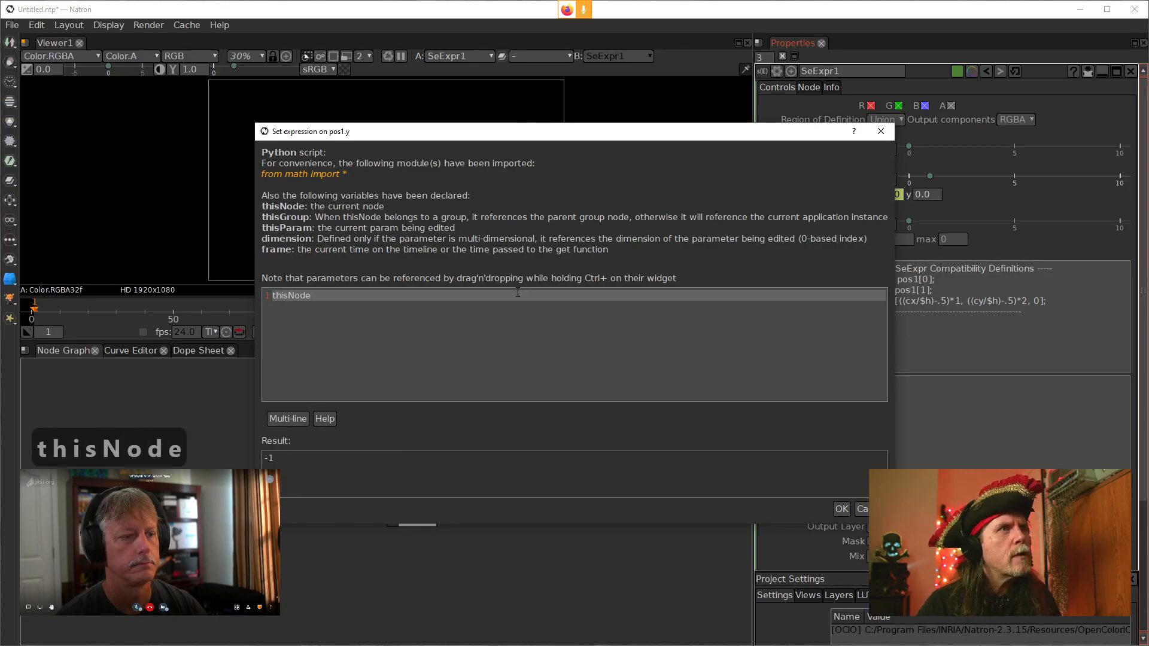
pyautogui.write('.O')
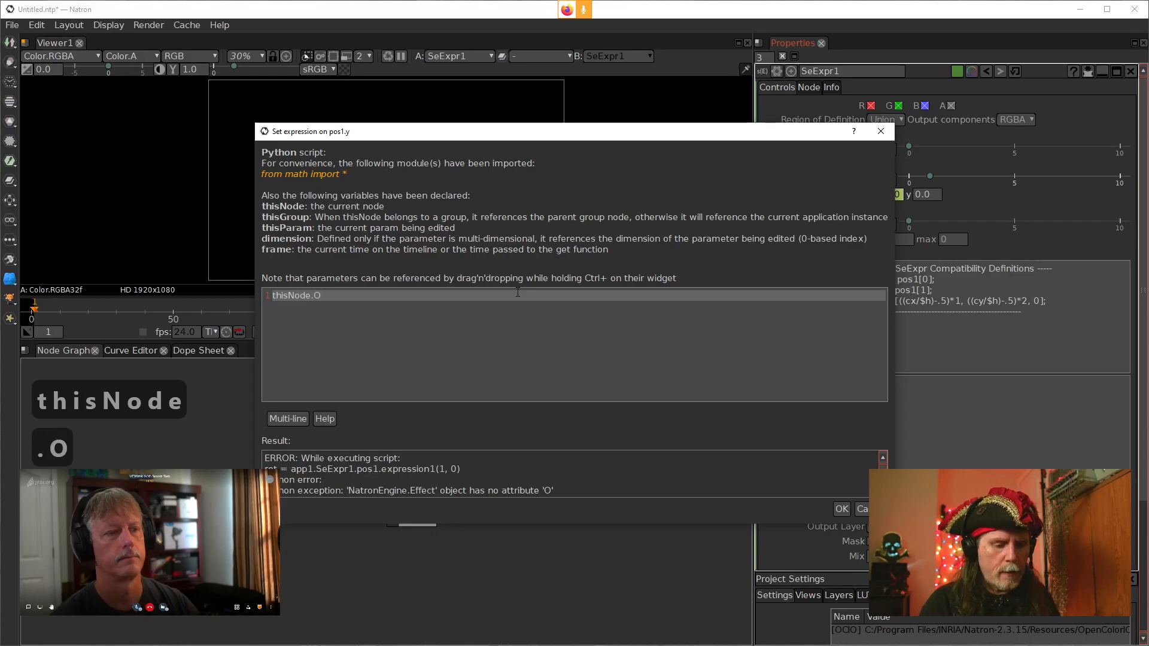
pyautogui.press('BackSpace')
pyautogui.write('out')
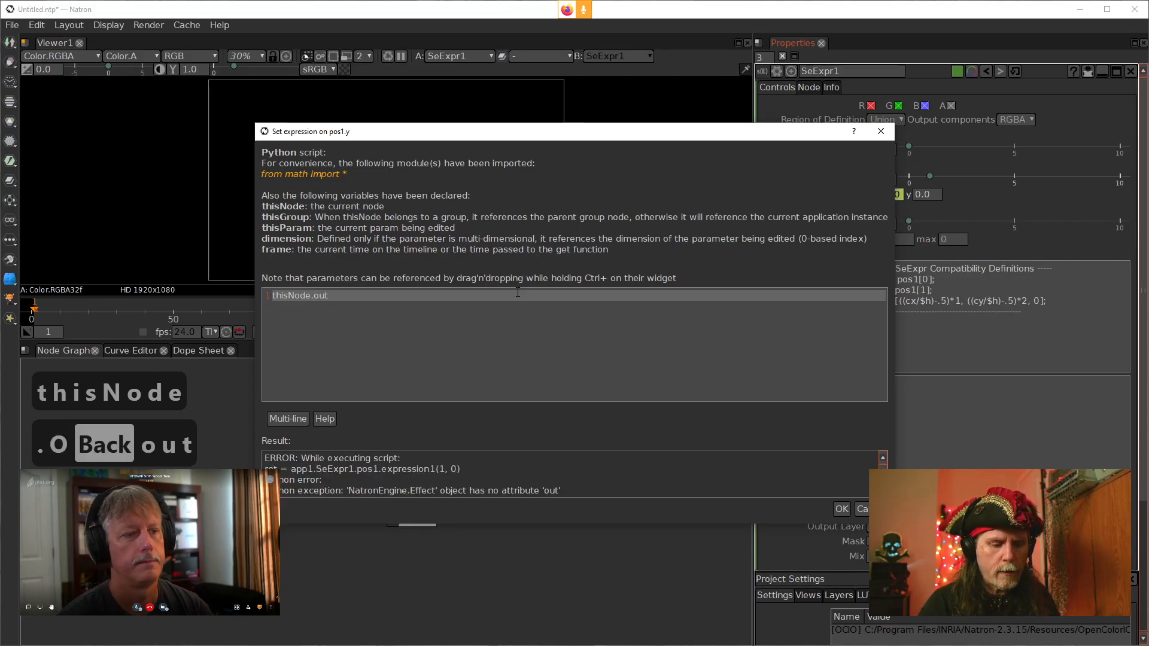
pyautogui.press('BackSpace')
pyautogui.press('BackSpace')
pyautogui.press('BackSpace')
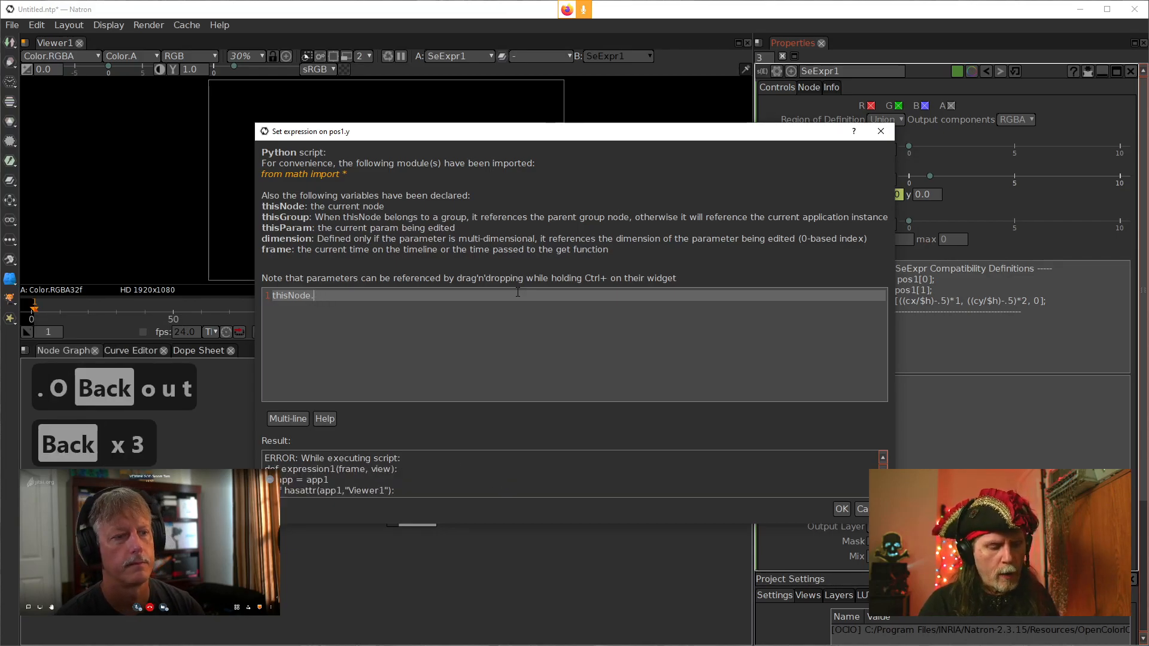
pyautogui.write('getOu')
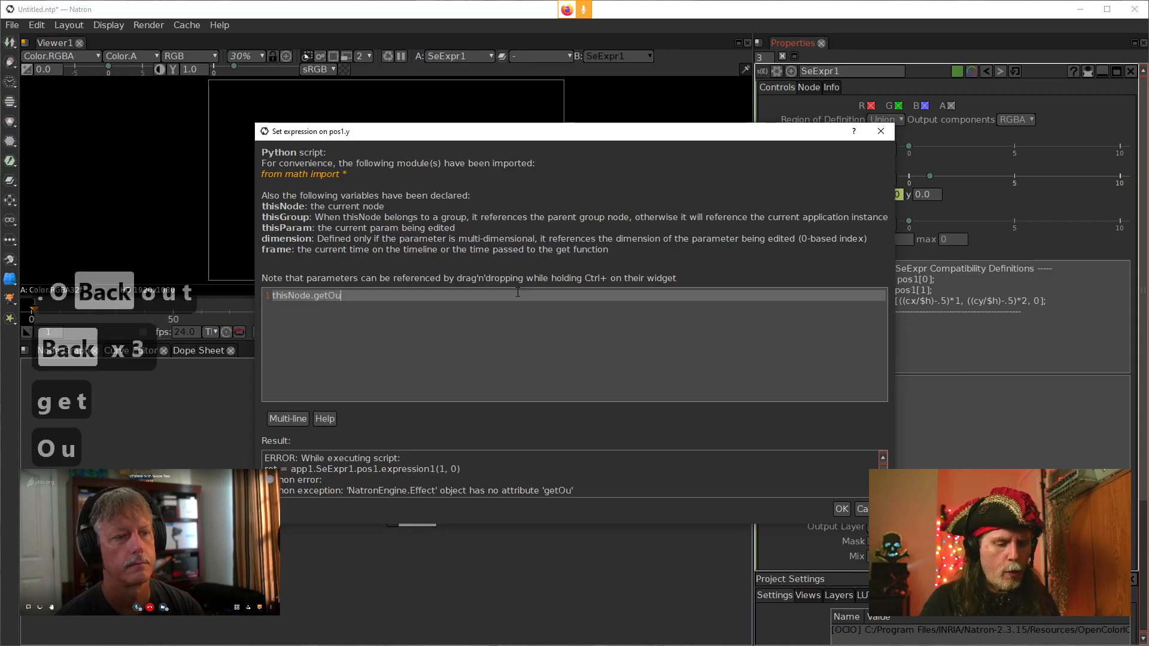
pyautogui.write('tput')
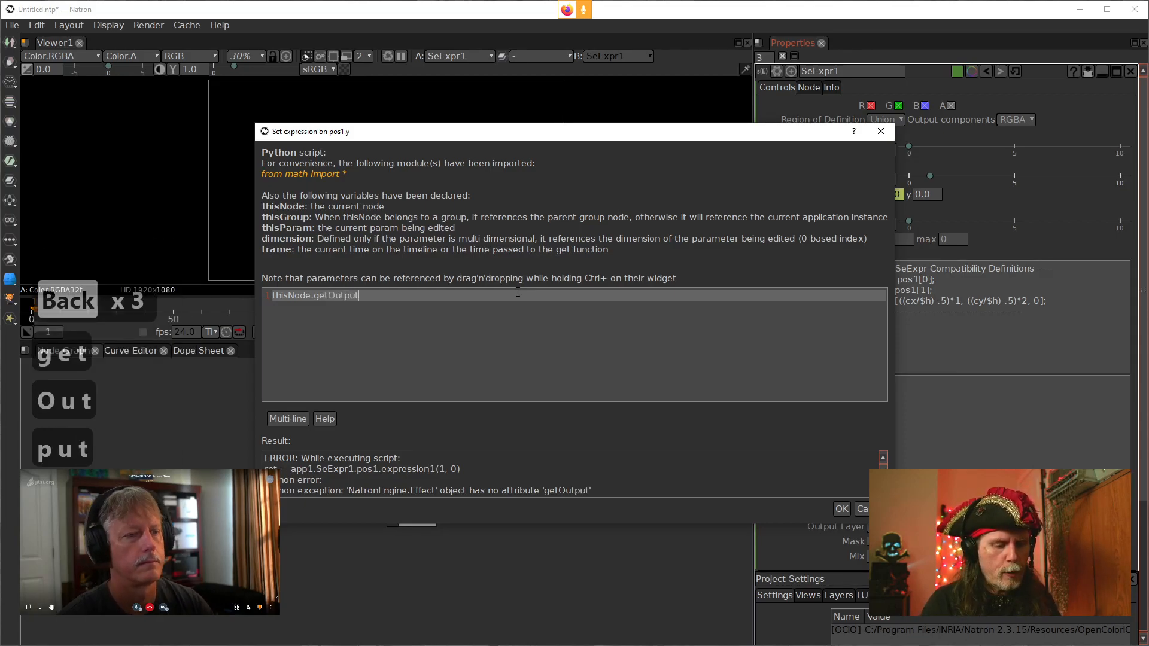
pyautogui.write('For')
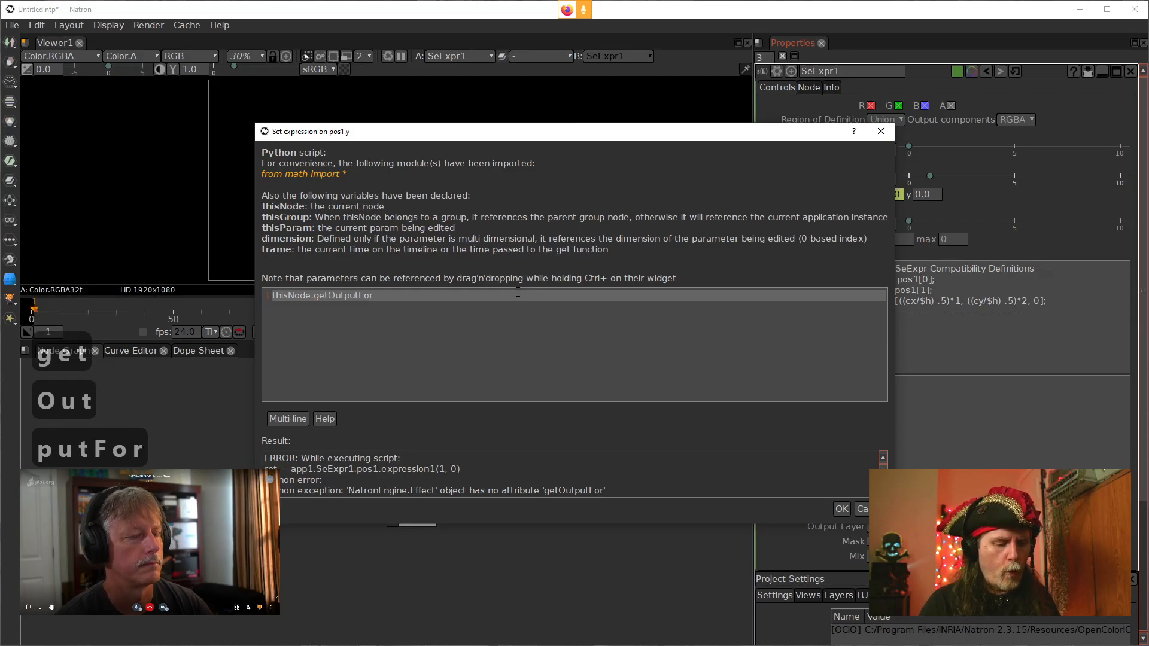
pyautogui.write('mat().')
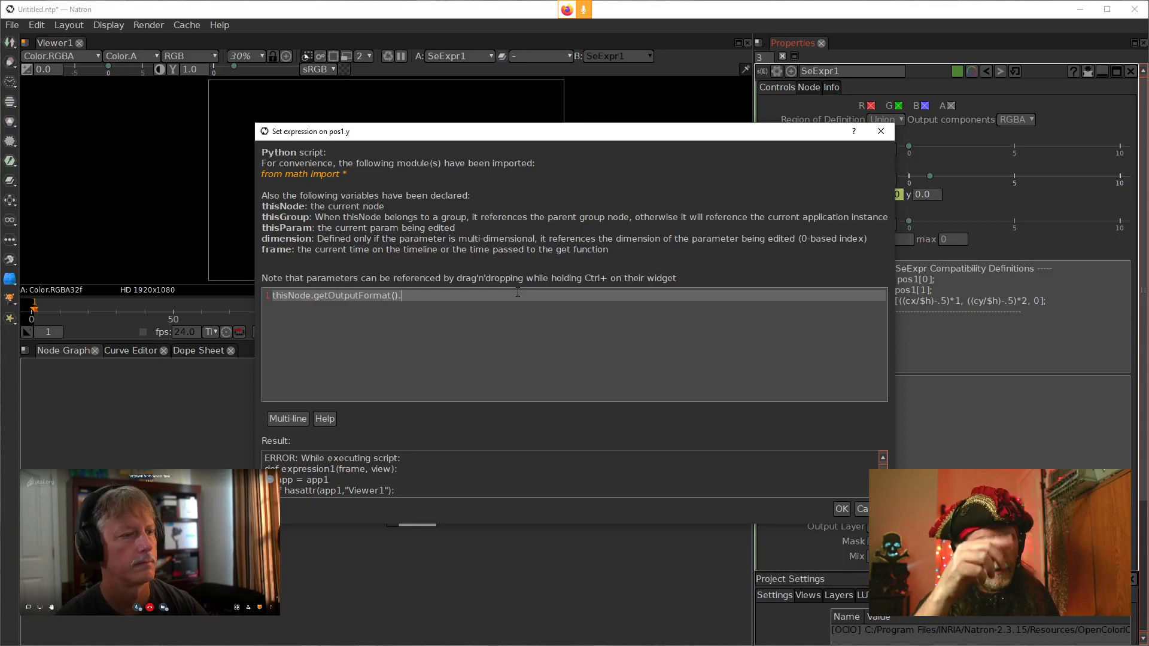
pyautogui.write('top')
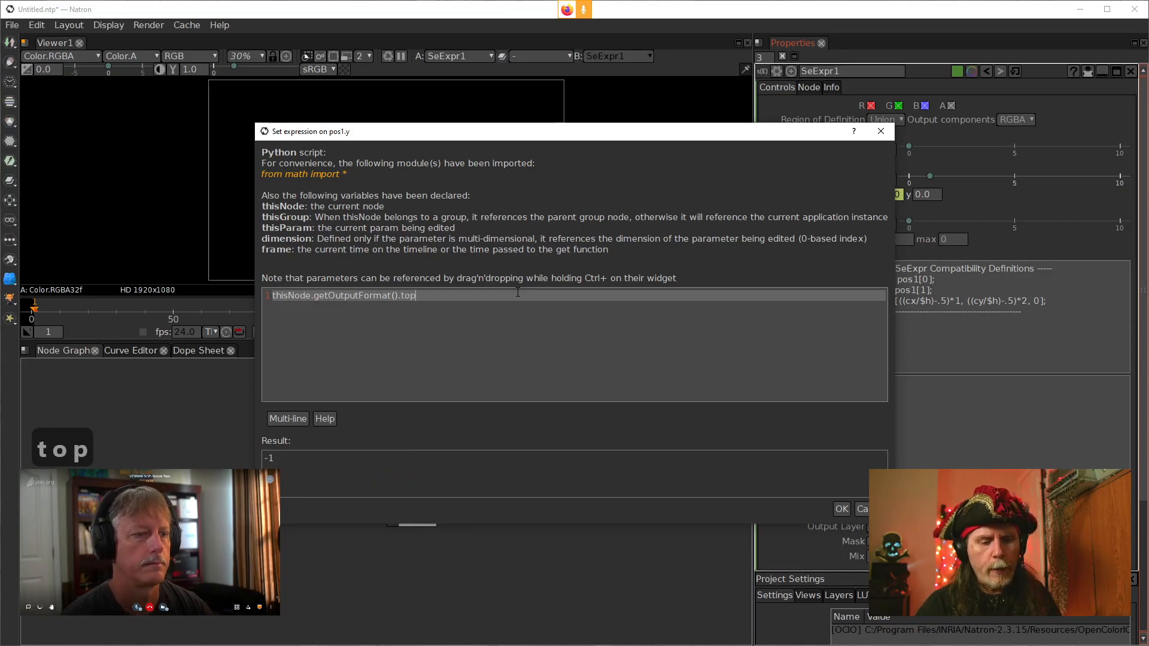
pyautogui.write('()')
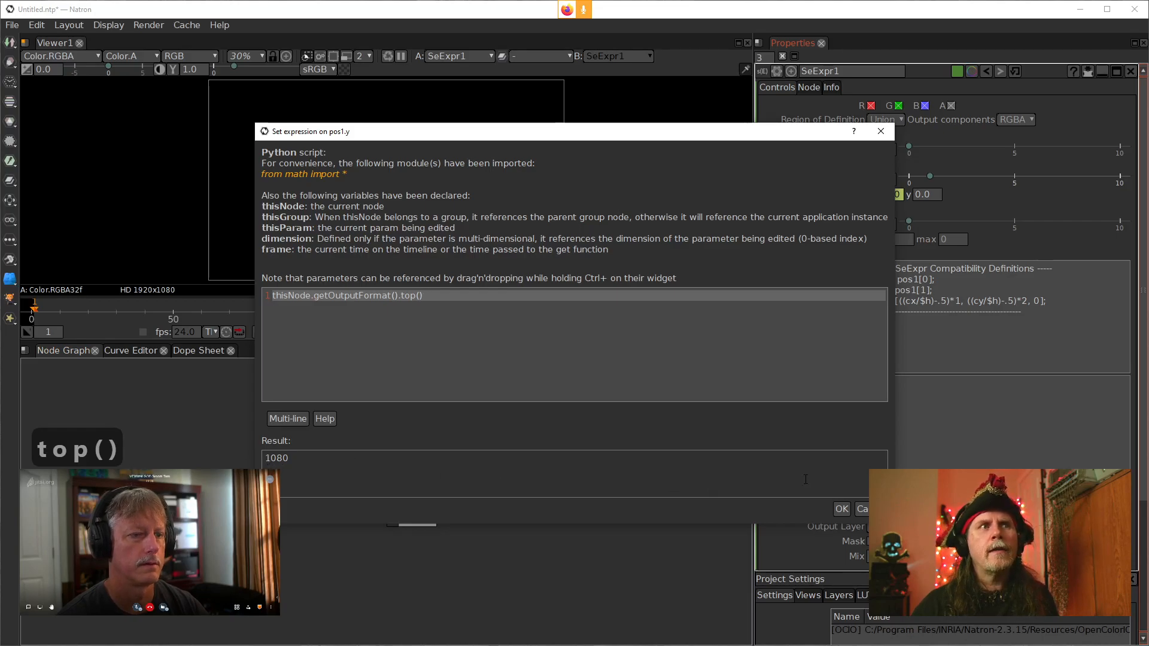
pyautogui.click(842, 508)
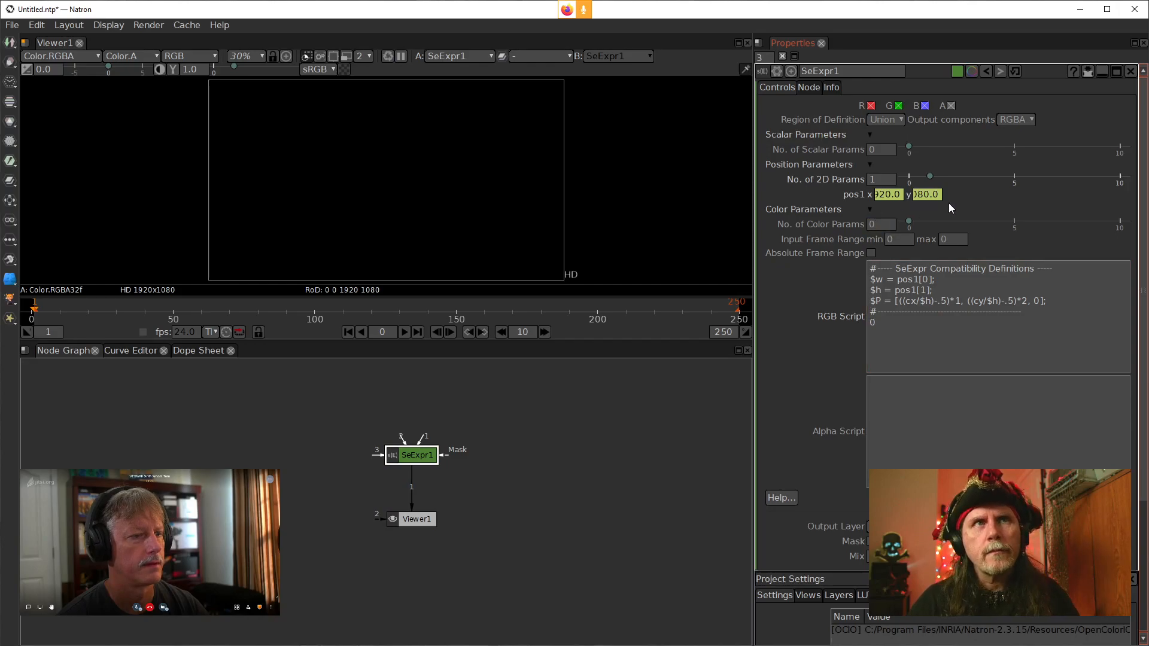
pyautogui.click(884, 284)
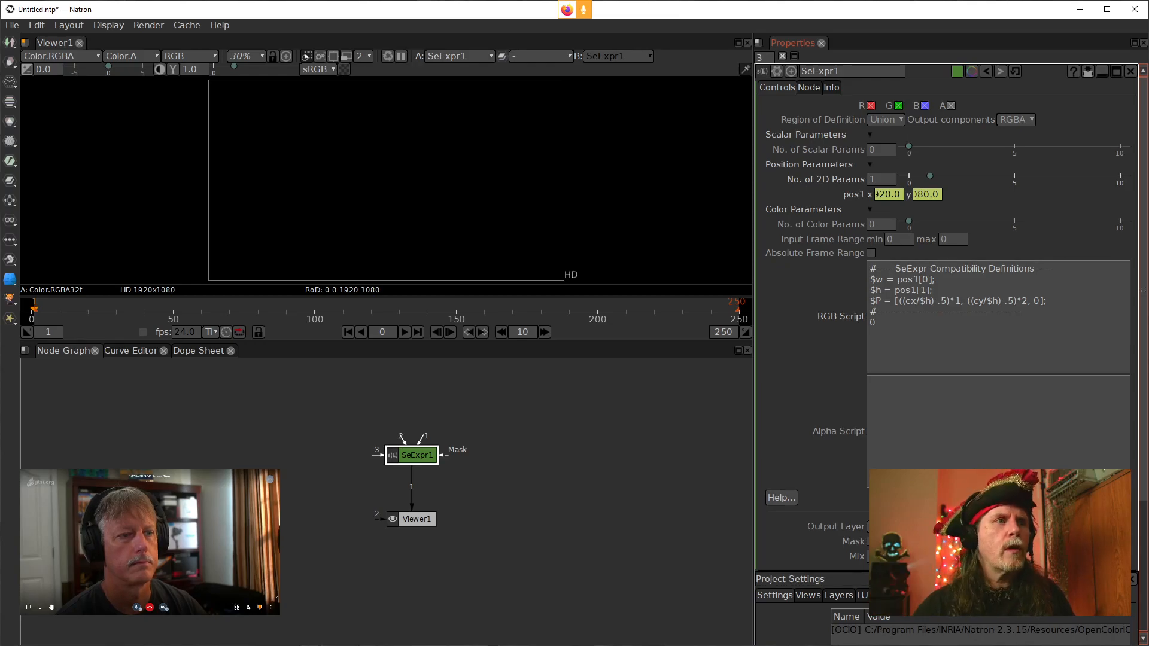
pyautogui.click(928, 328)
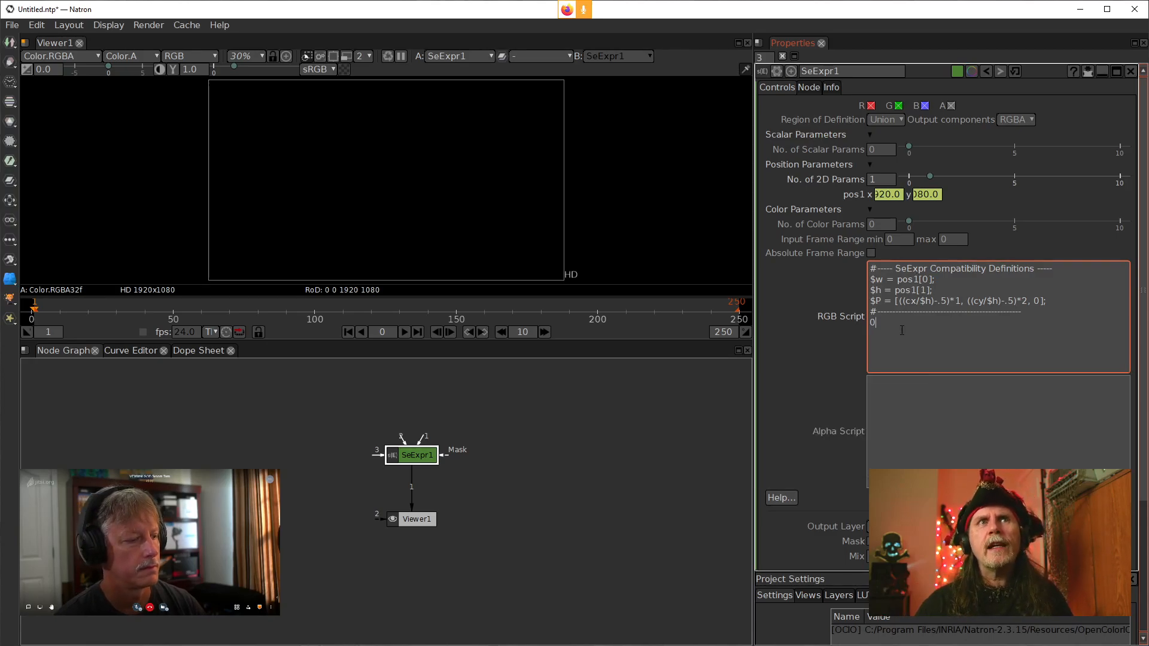
pyautogui.click(916, 396)
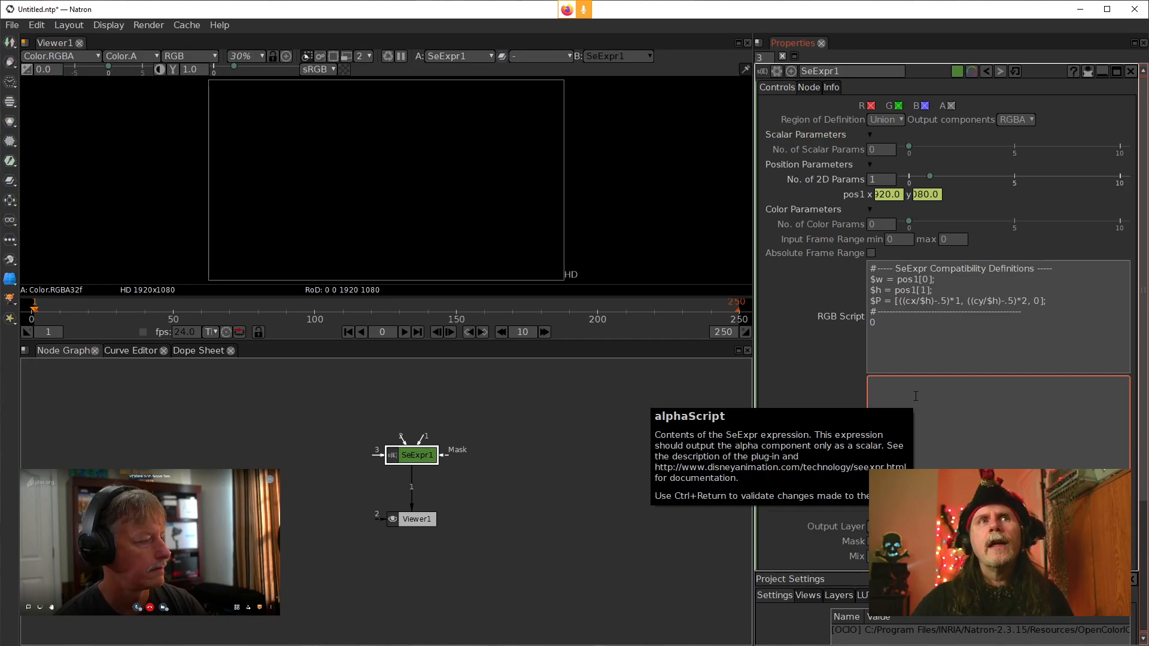
pyautogui.click(928, 317)
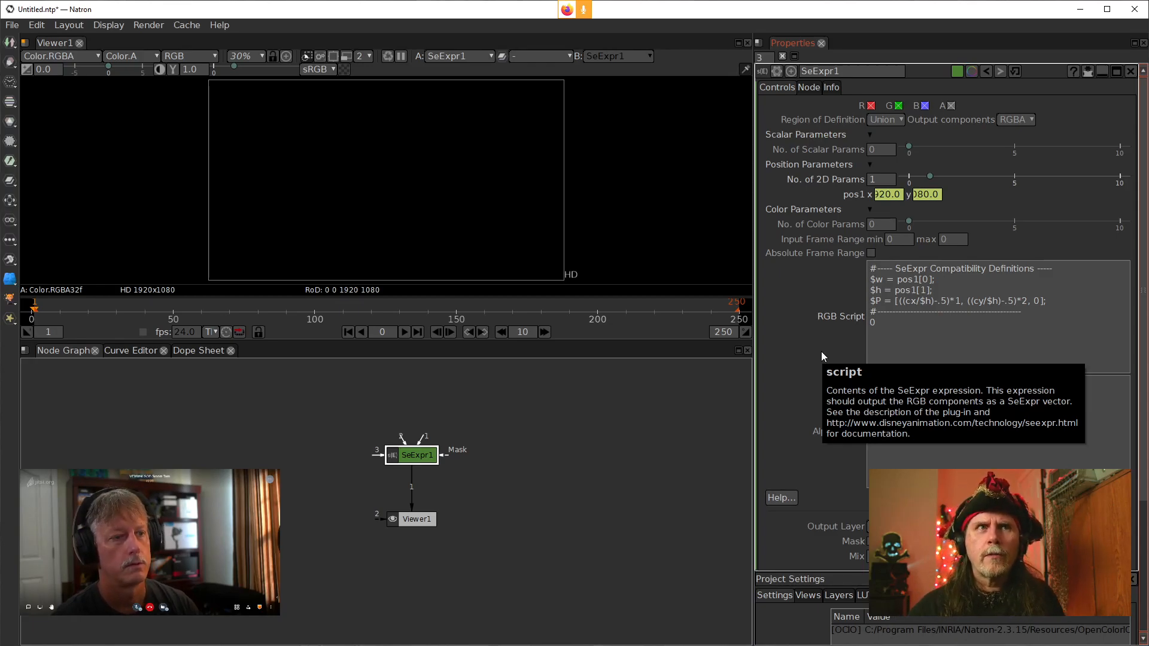
pyautogui.click(882, 354)
pyautogui.click(854, 320)
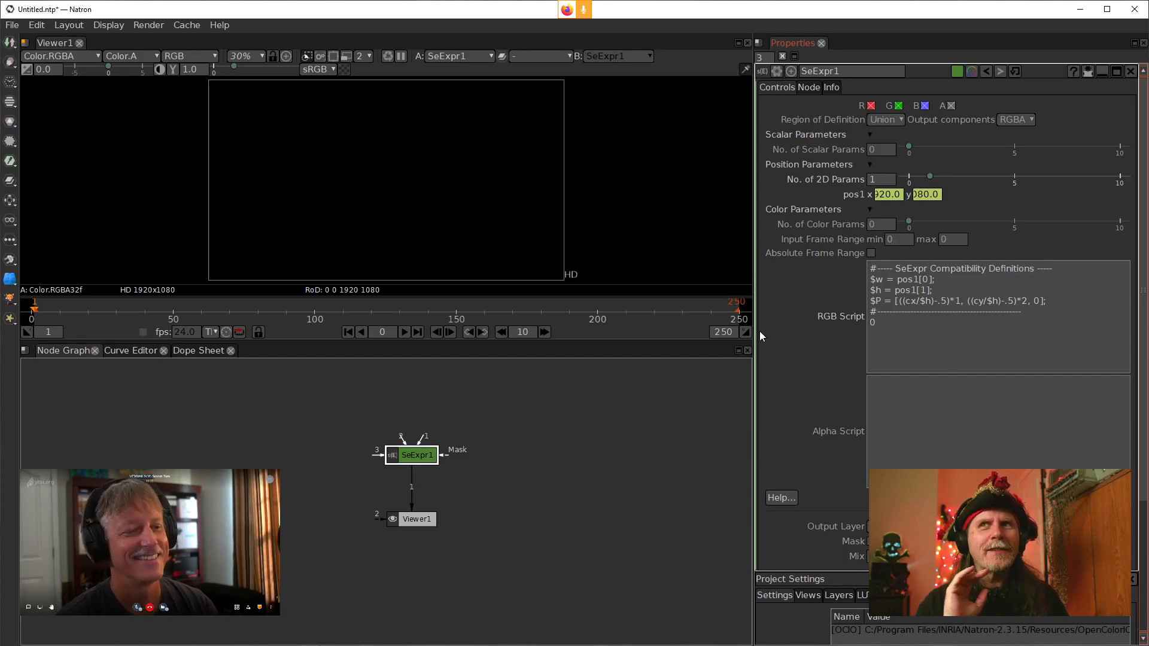
pyautogui.click(948, 337)
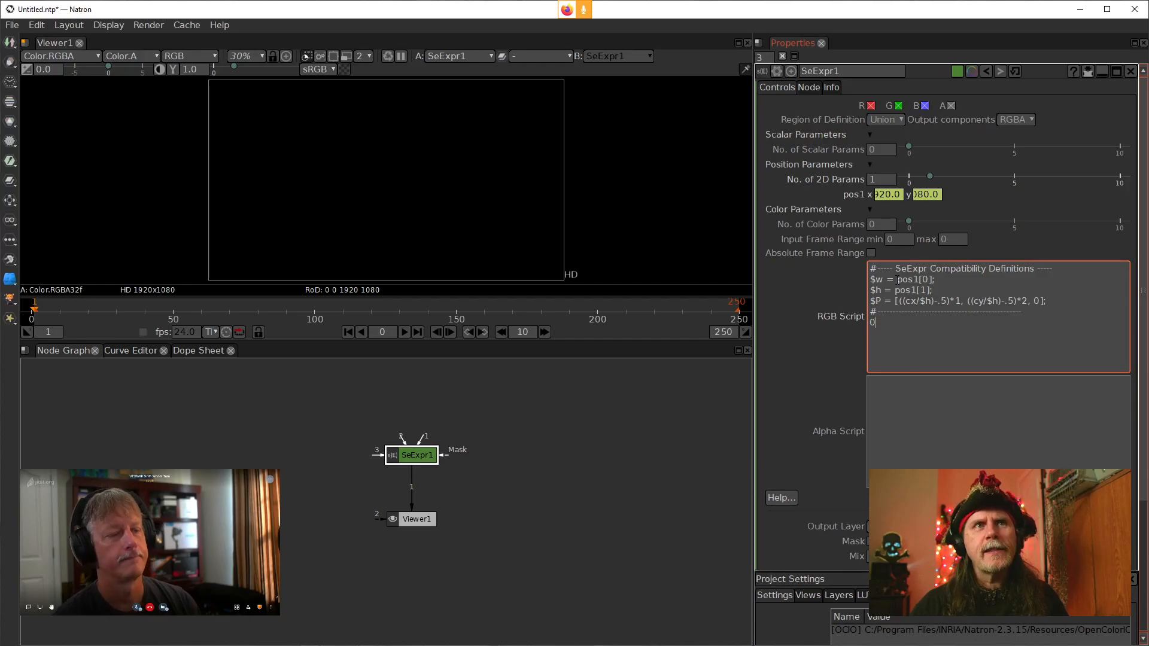
pyautogui.moveTo(898, 279)
pyautogui.mouseDown()
pyautogui.moveTo(930, 280)
pyautogui.moveTo(897, 279)
pyautogui.mouseUp()
pyautogui.click(843, 198)
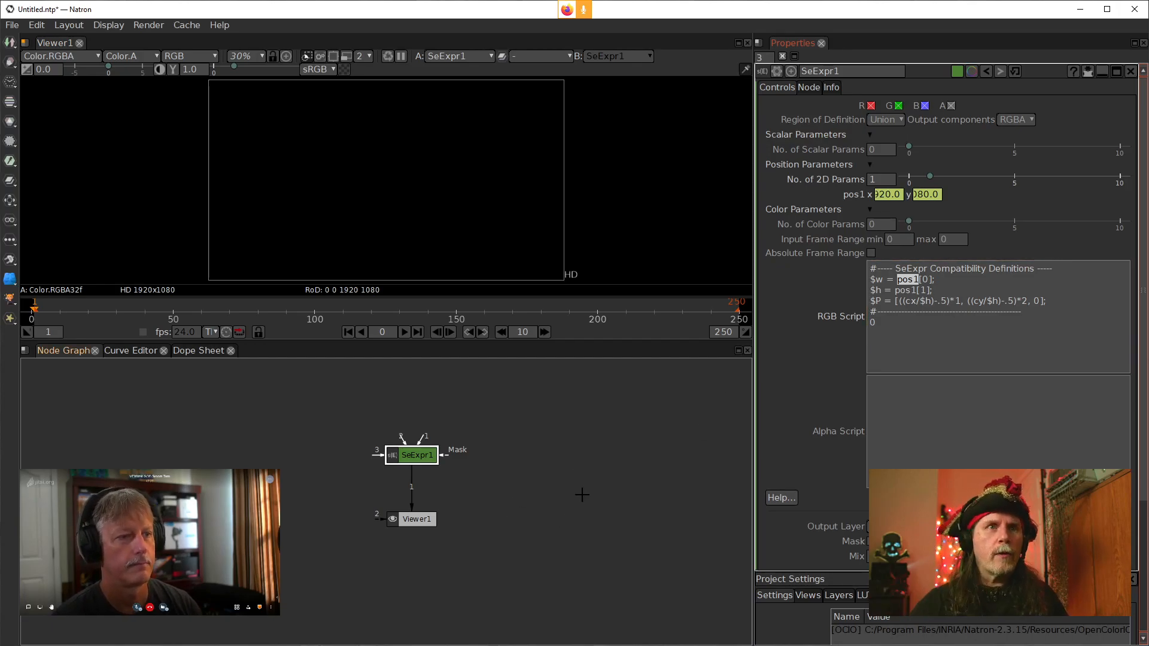
# Change the project output format to UHD_4K 3840x2160
pyautogui.scroll(-4, 820, 566)
pyautogui.click(901, 607)
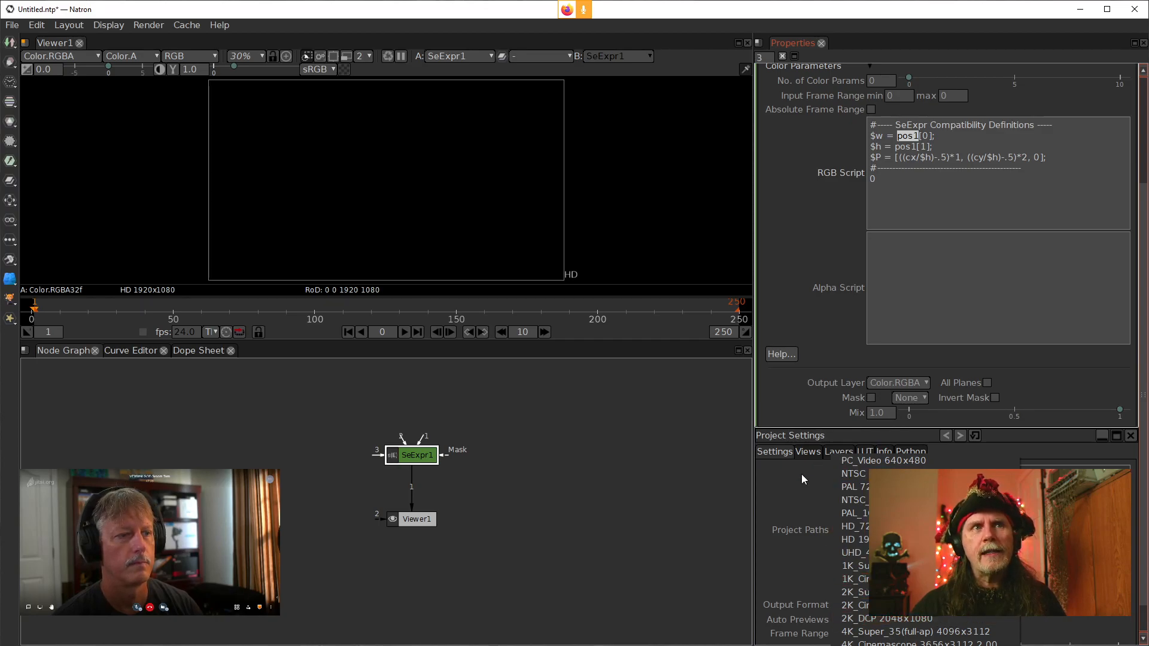
pyautogui.click(803, 506)
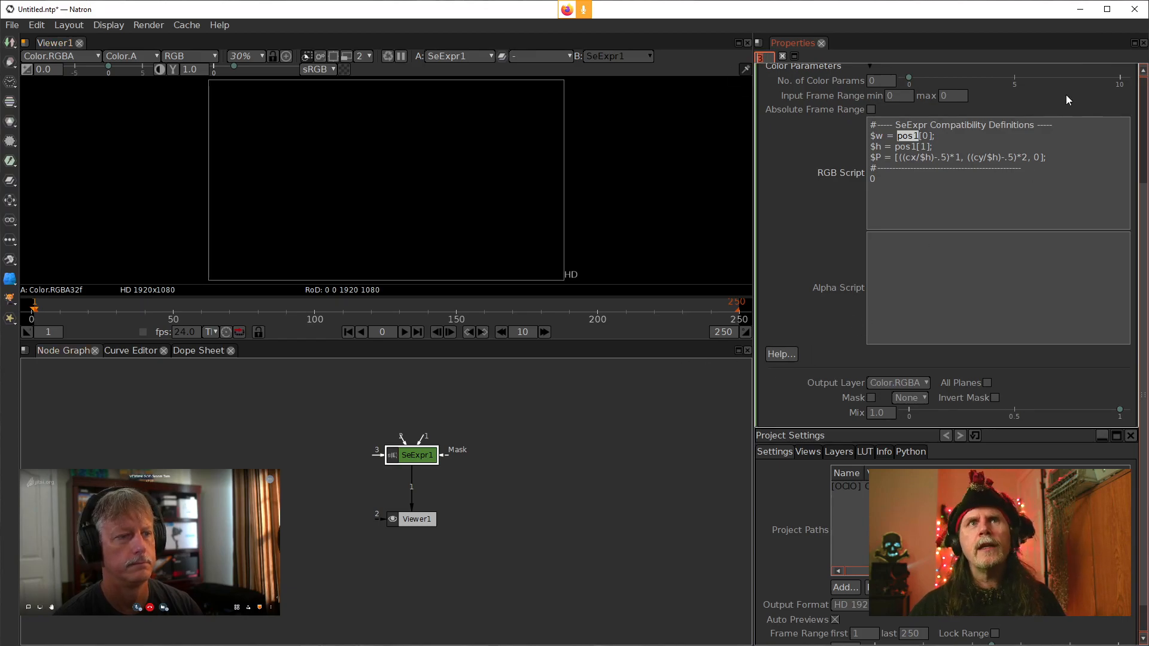
pyautogui.scroll(1, 920, 240)
pyautogui.scroll(3, 920, 240)
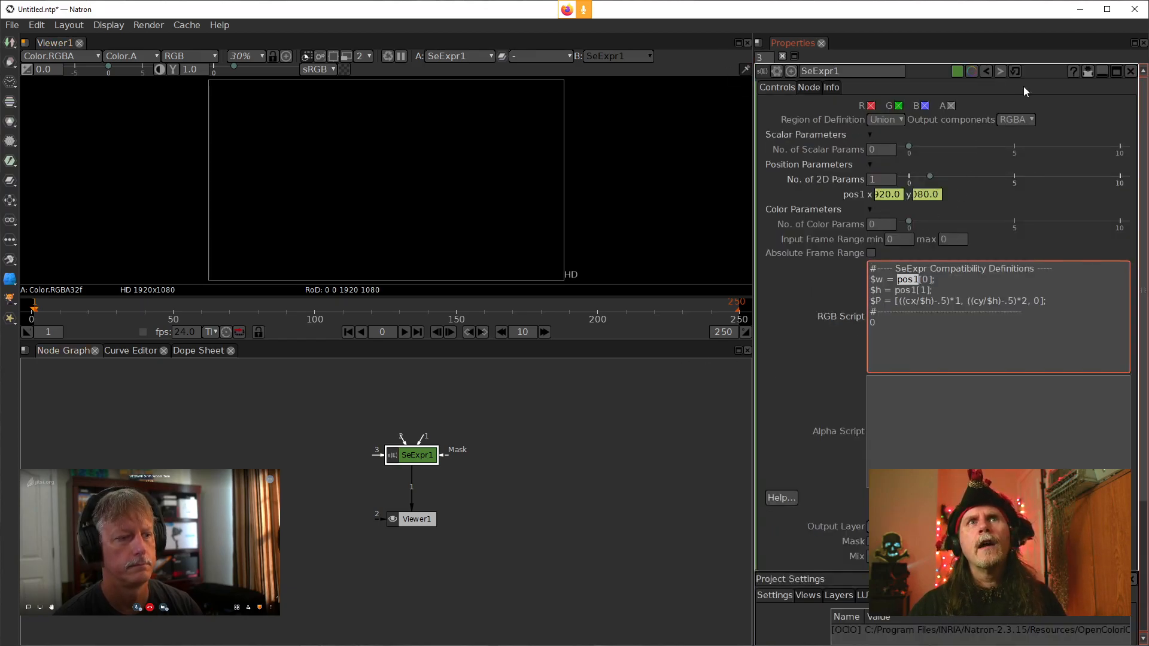
pyautogui.click(1087, 75)
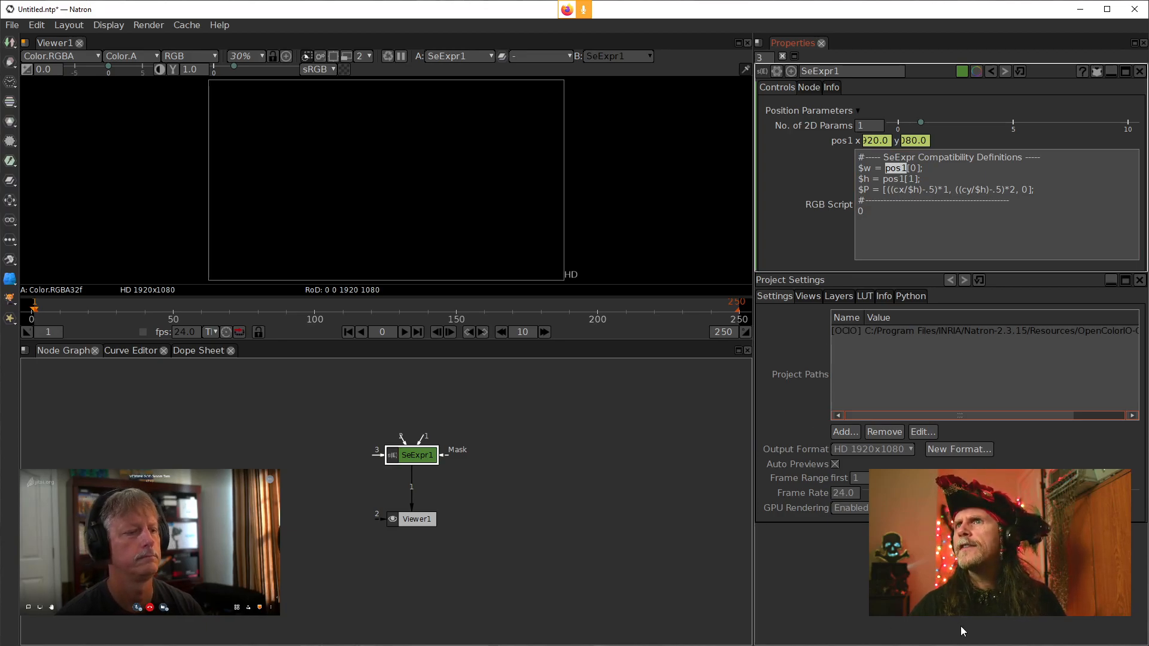
pyautogui.click(910, 450)
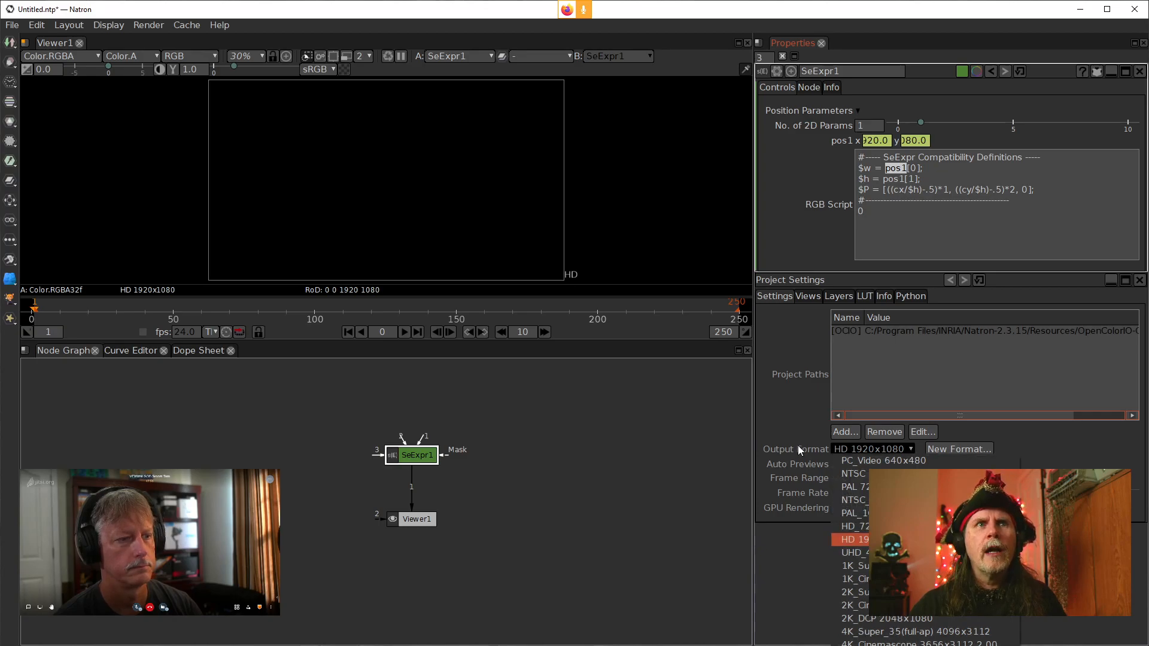
pyautogui.click(766, 447)
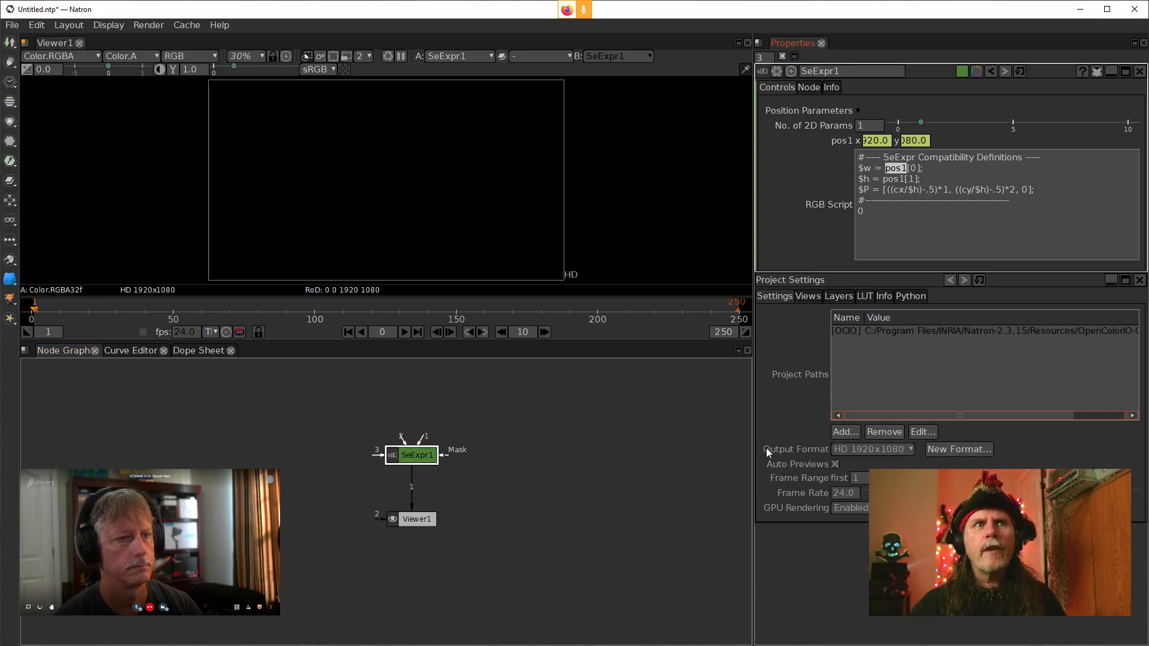
pyautogui.click(867, 451)
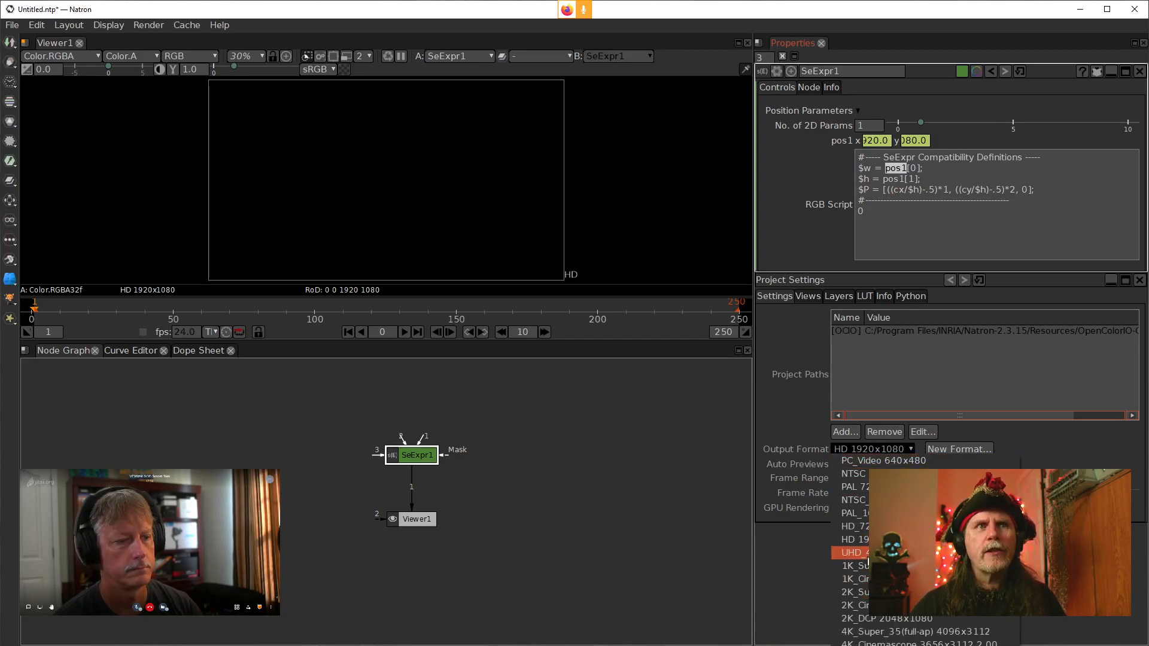
pyautogui.click(866, 553)
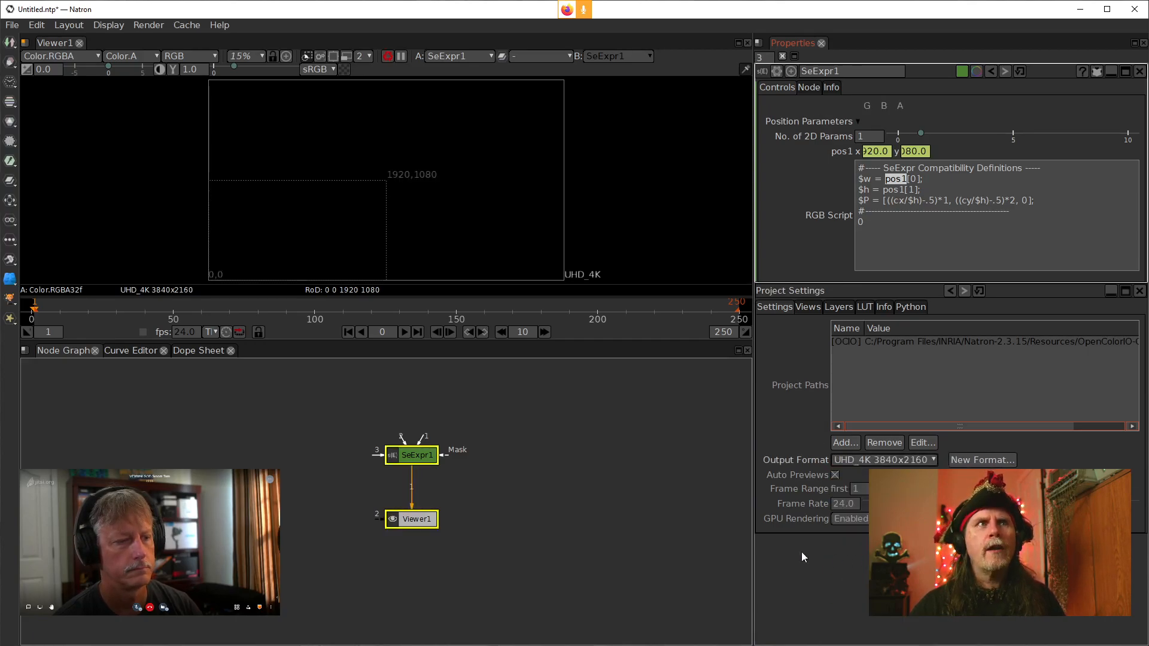
pyautogui.click(602, 505)
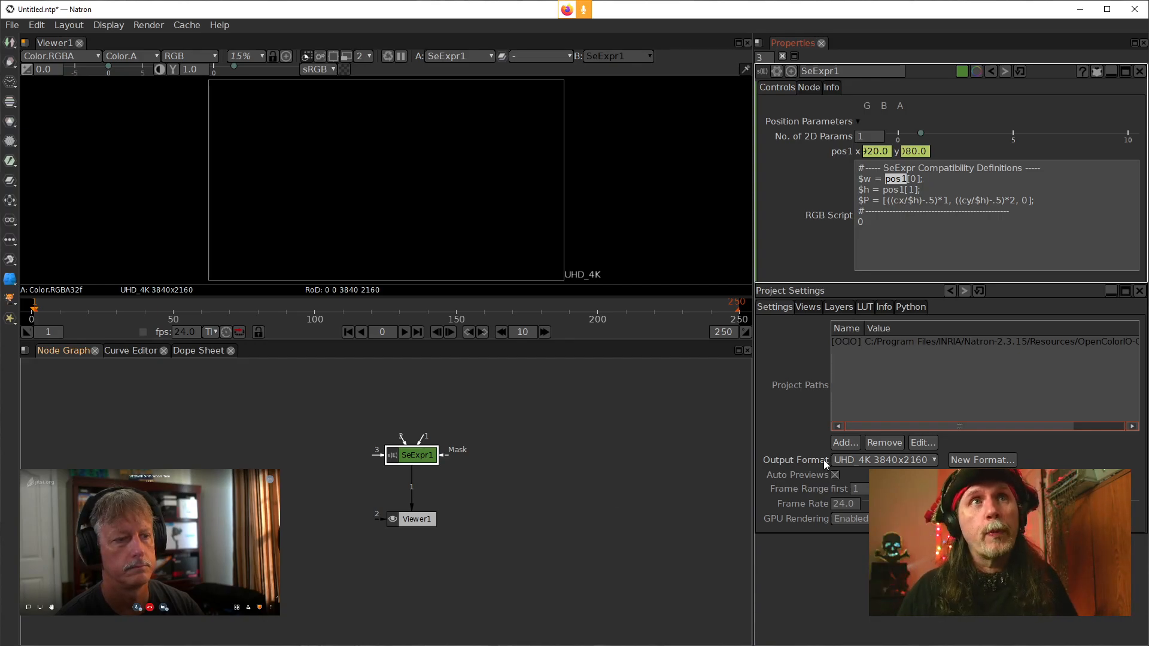
# Switch to Krita and scroll through the Wolthera's Color Voronoi script
pyautogui.moveTo(910, 226); pyautogui.dragTo(838, 221)
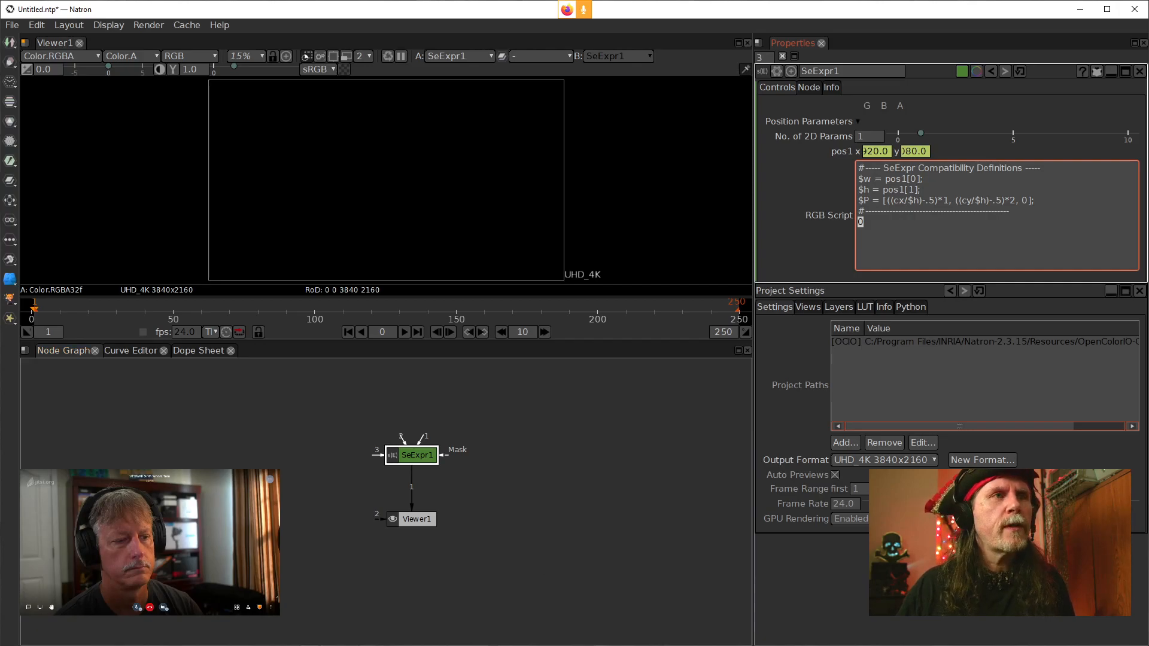
pyautogui.click(433, 645)
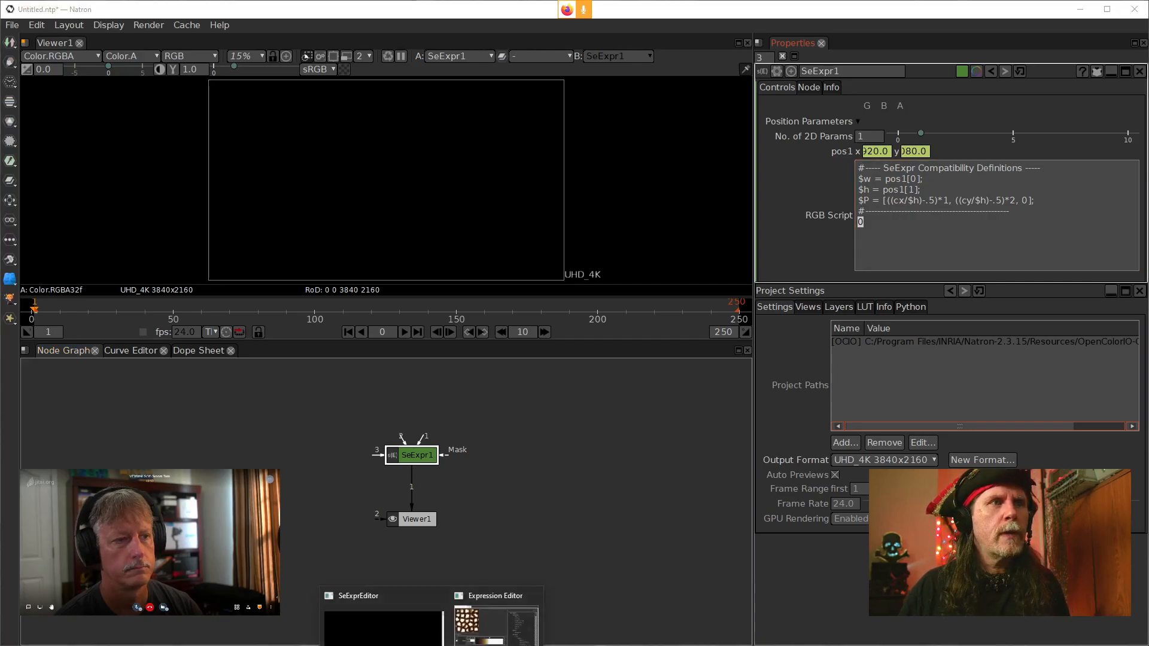
pyautogui.click(473, 644)
pyautogui.scroll(-3, 744, 386)
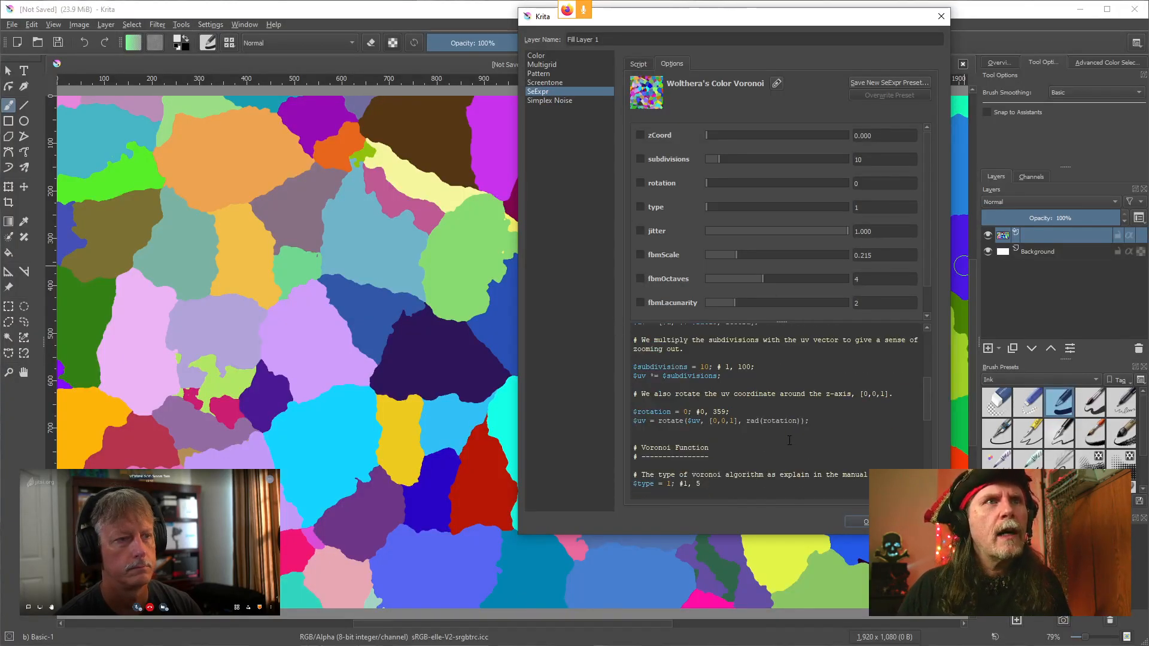
pyautogui.scroll(6, 744, 386)
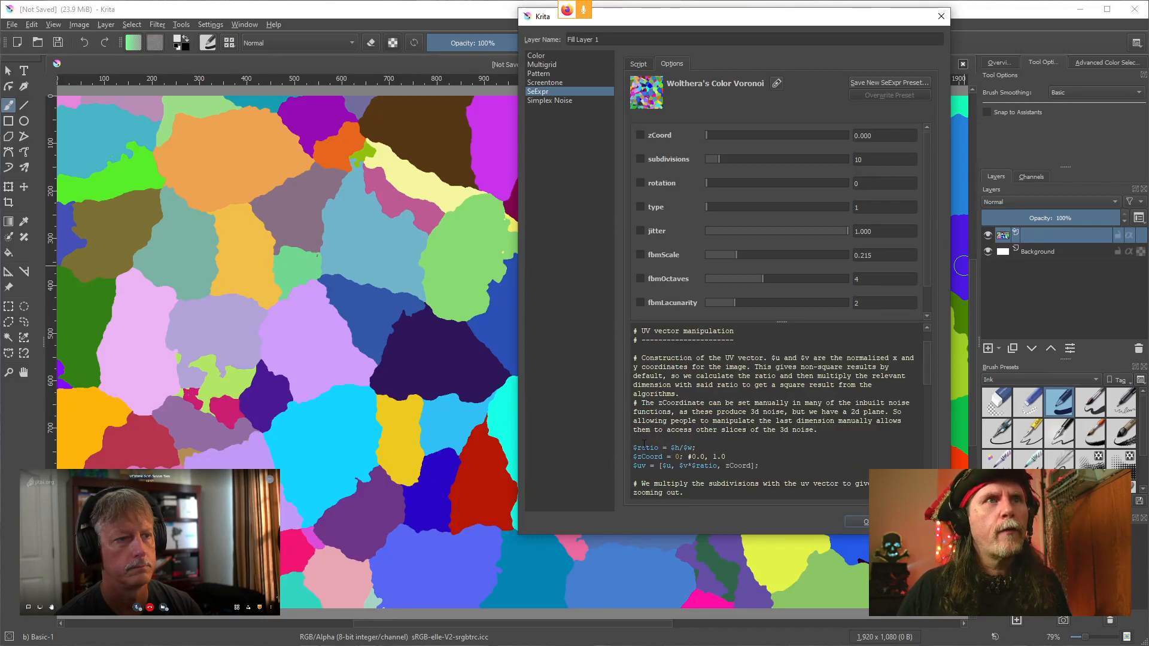
# Copy the Wolthera's Color Voronoi script from the $ratio line to the end
pyautogui.scroll(-2, 694, 444)
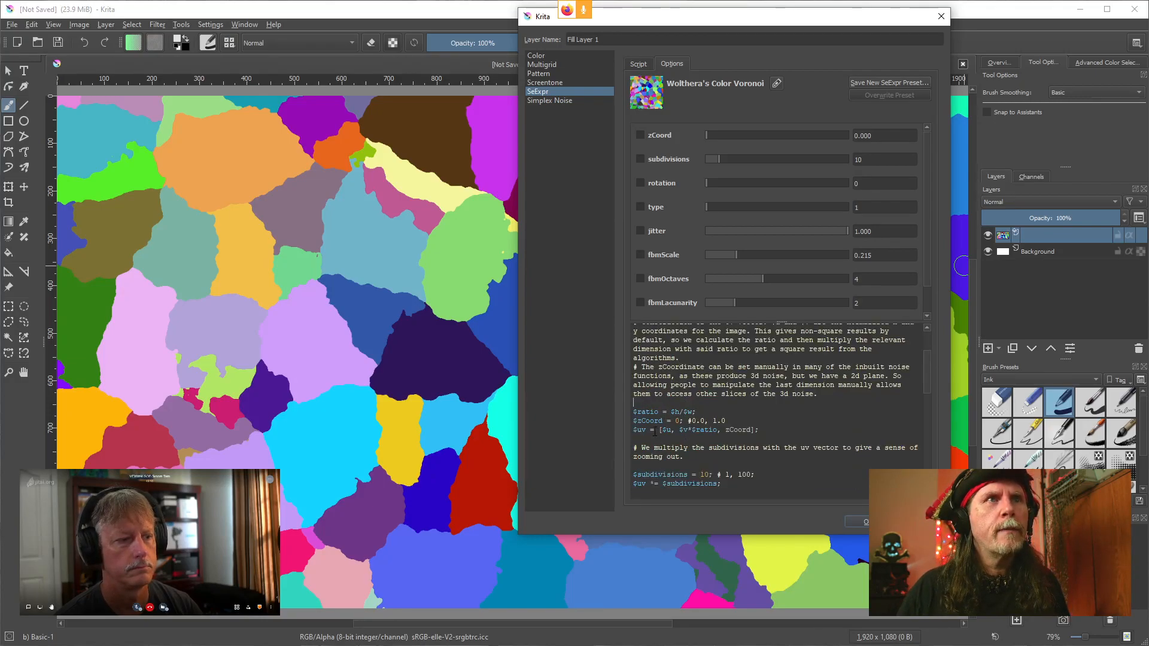
pyautogui.moveTo(638, 399); pyautogui.dragTo(741, 561)
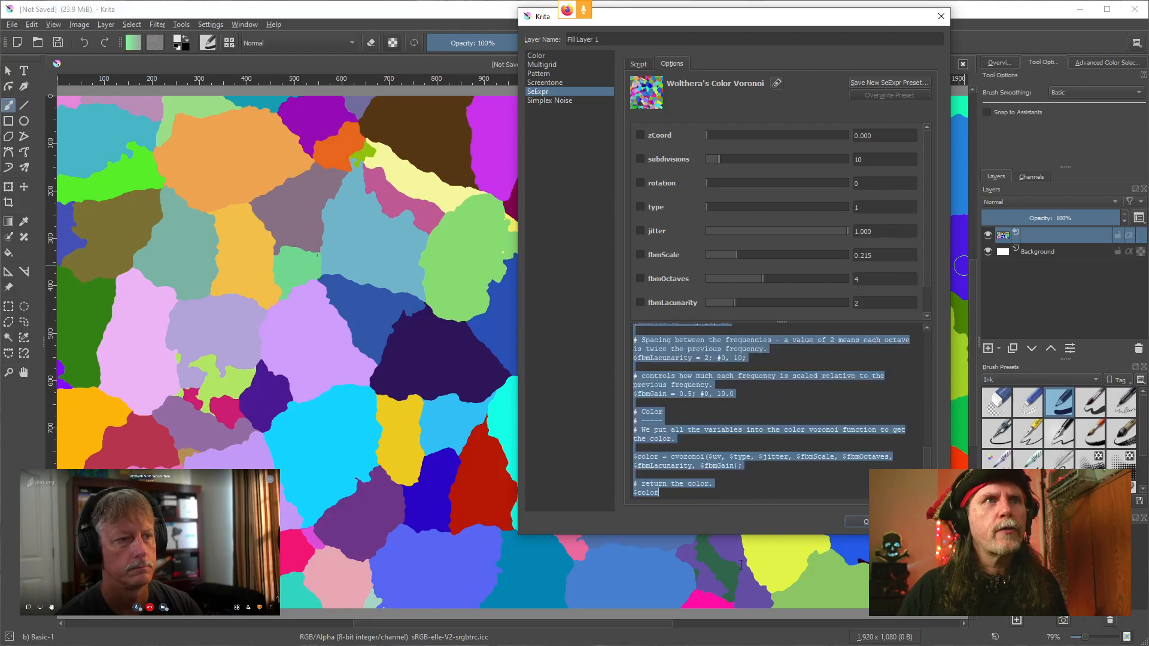
pyautogui.rightClick(691, 401)
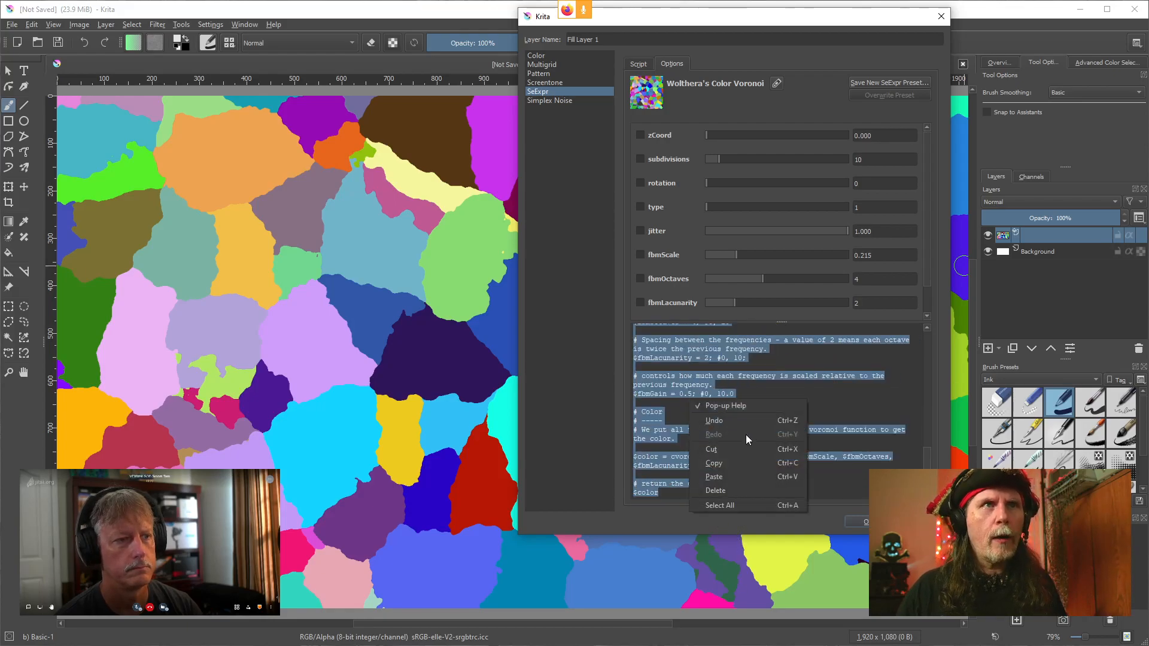
pyautogui.click(731, 463)
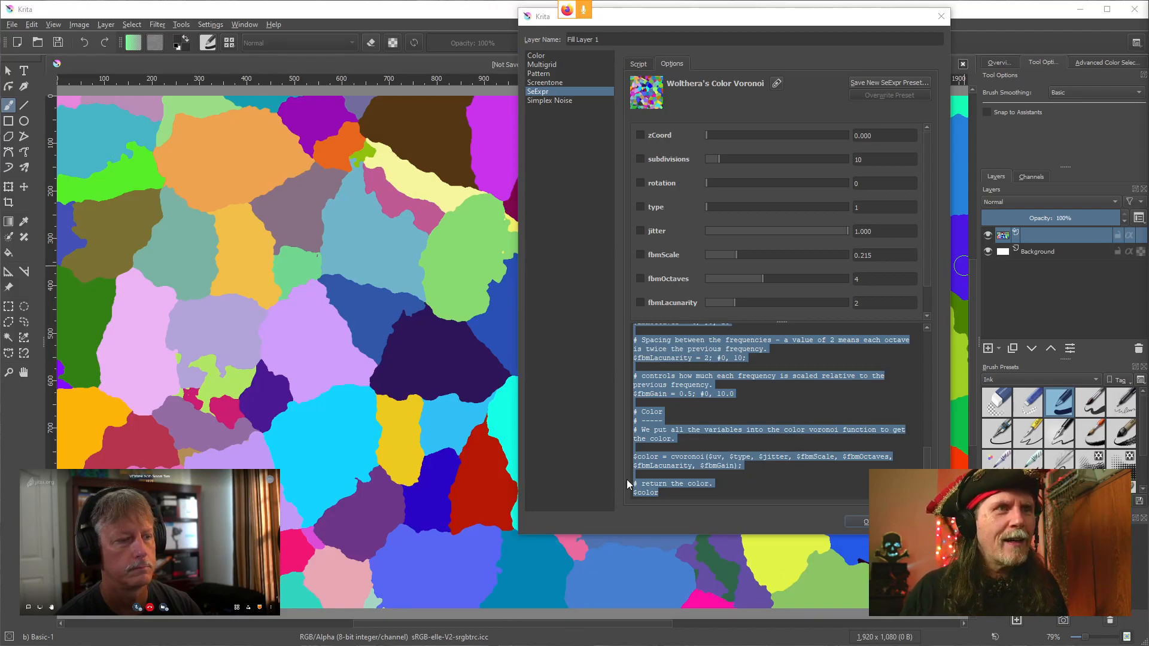
pyautogui.click(690, 374)
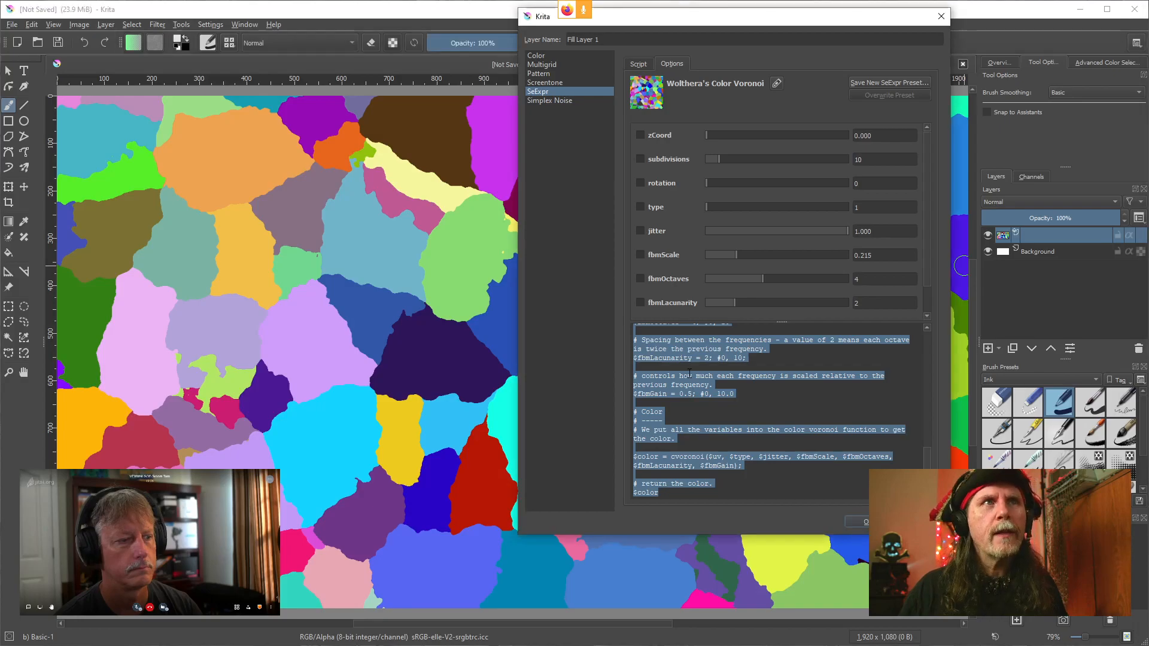
pyautogui.click(689, 374)
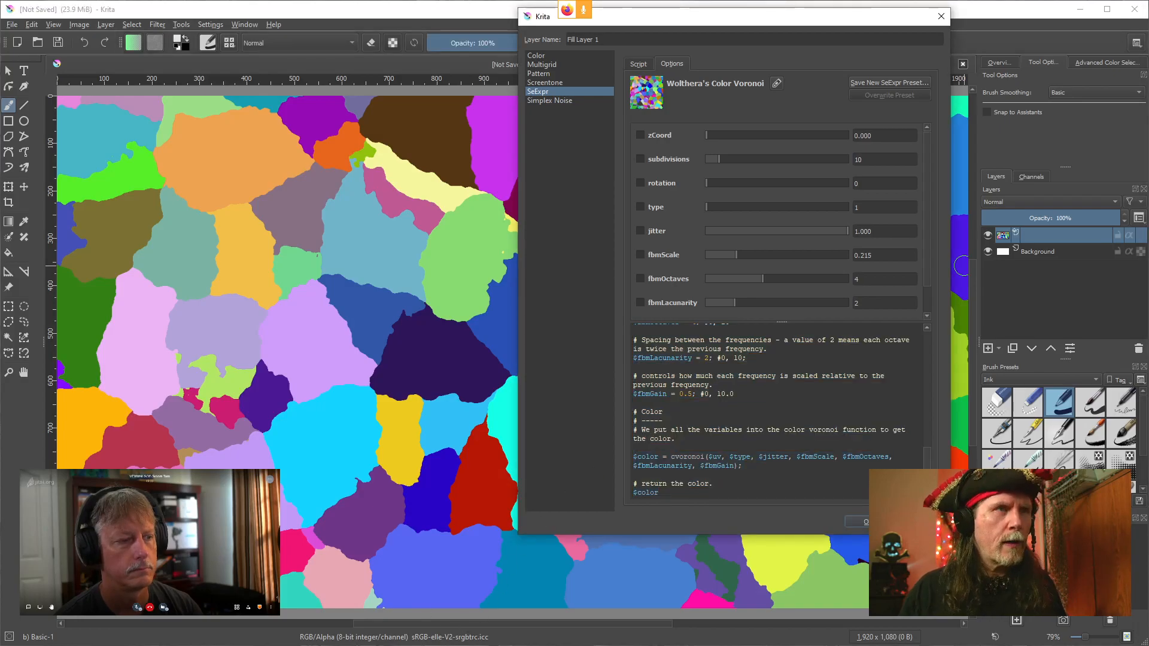
# Switch to Natron and paste the copied script into SeExpr1's RGB Script below the compatibility definitions
pyautogui.click(411, 645)
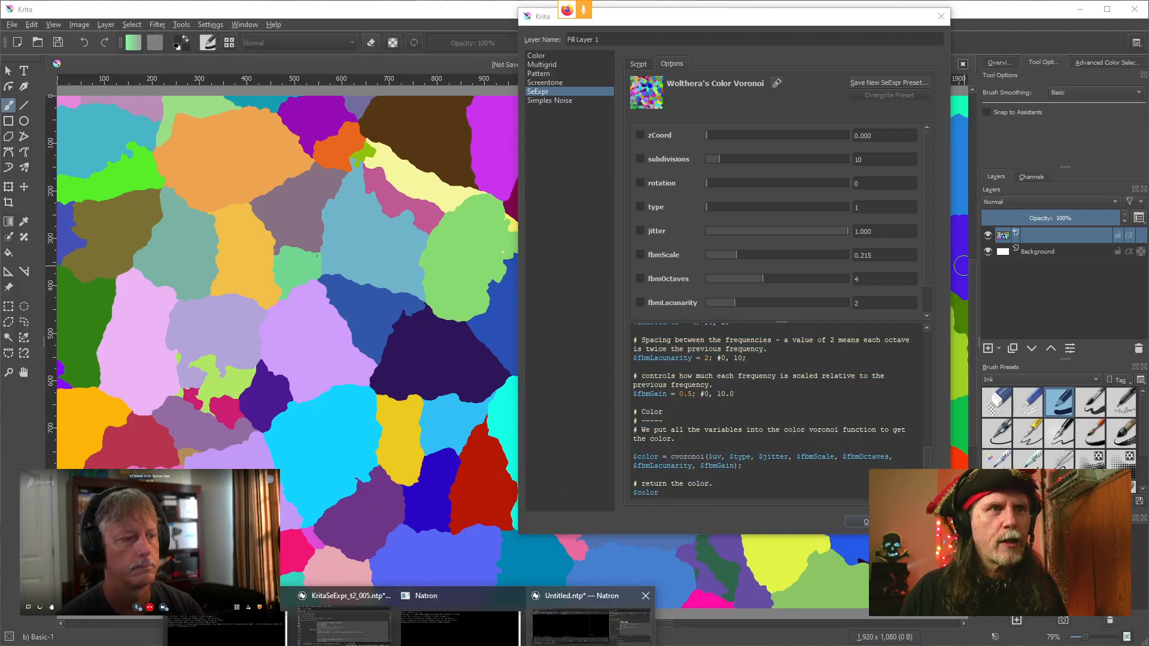
pyautogui.click(554, 597)
pyautogui.moveTo(908, 228); pyautogui.dragTo(859, 222)
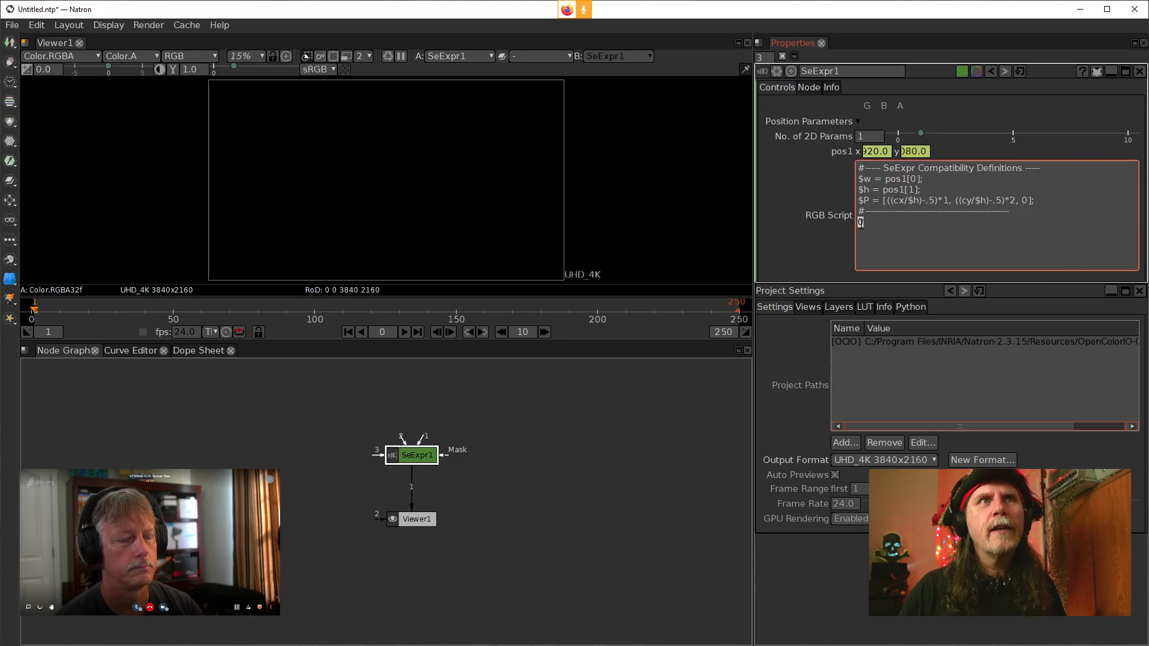
pyautogui.hotkey('ctrl', 'v')
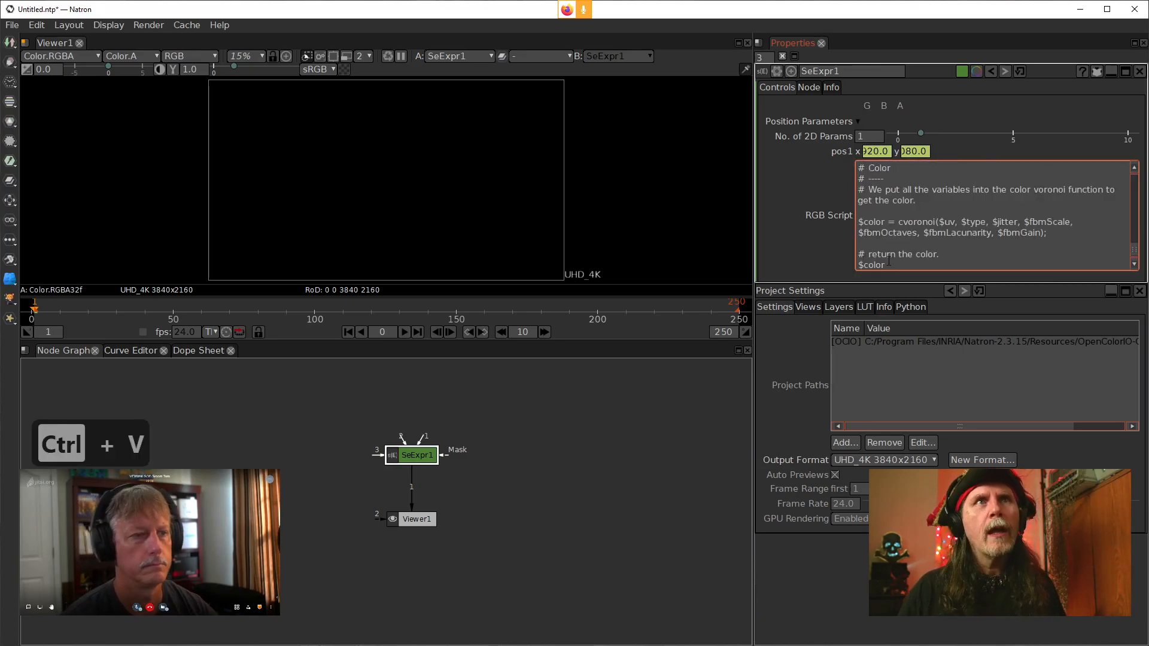
pyautogui.scroll(10, 898, 220)
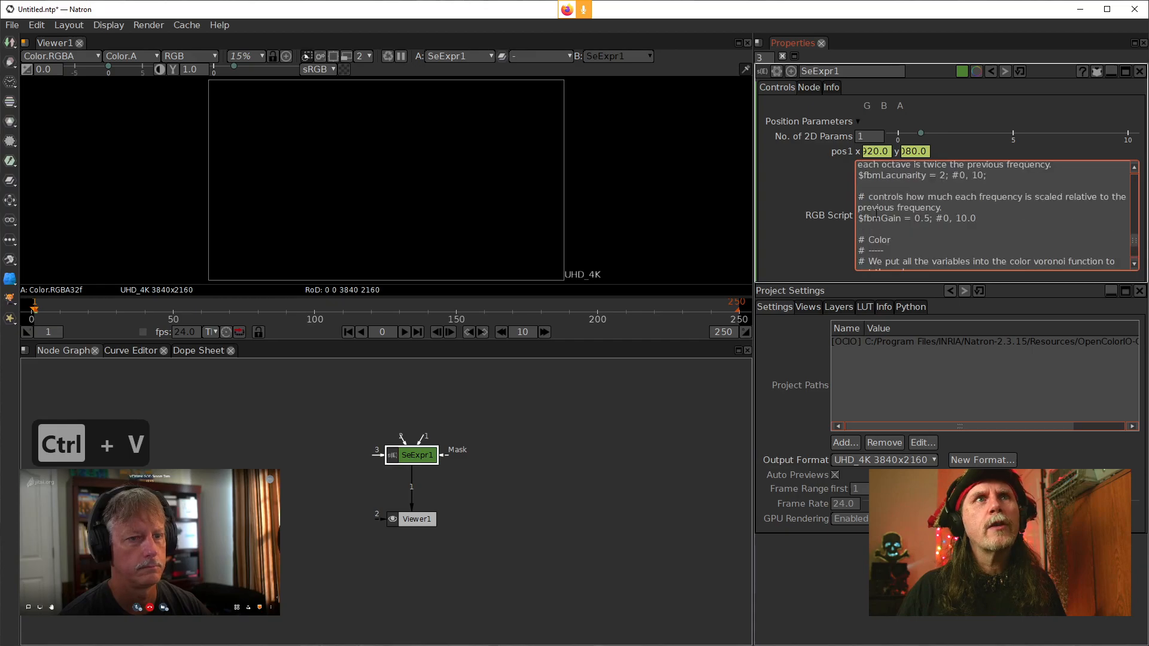
pyautogui.scroll(5, 907, 223)
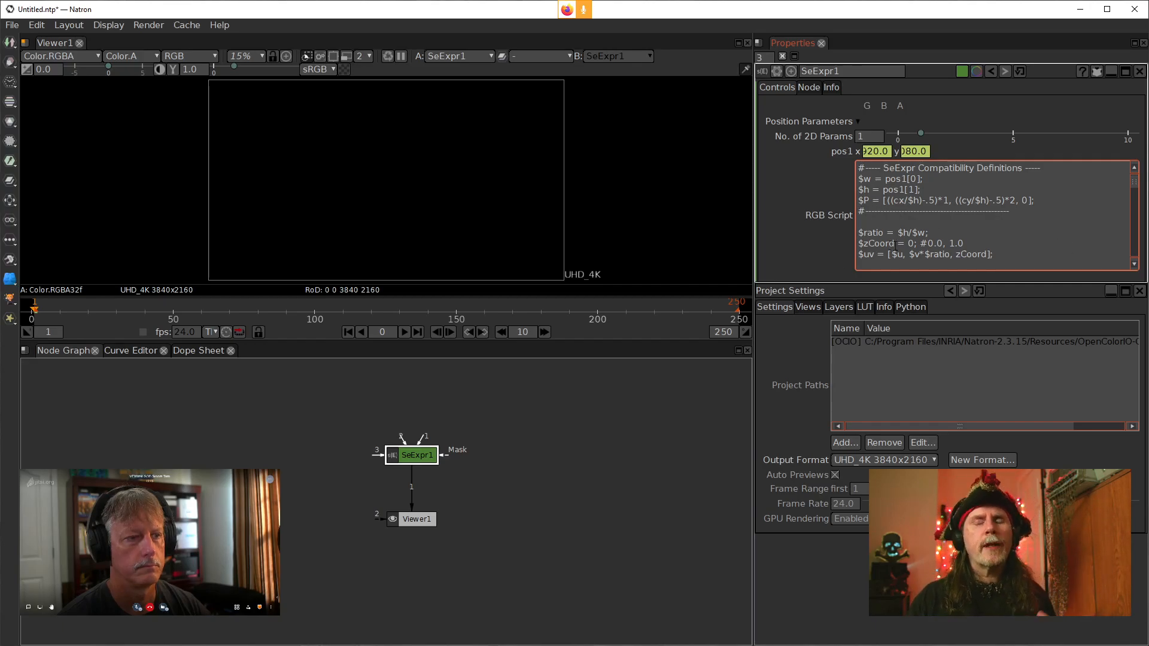
pyautogui.click(817, 257)
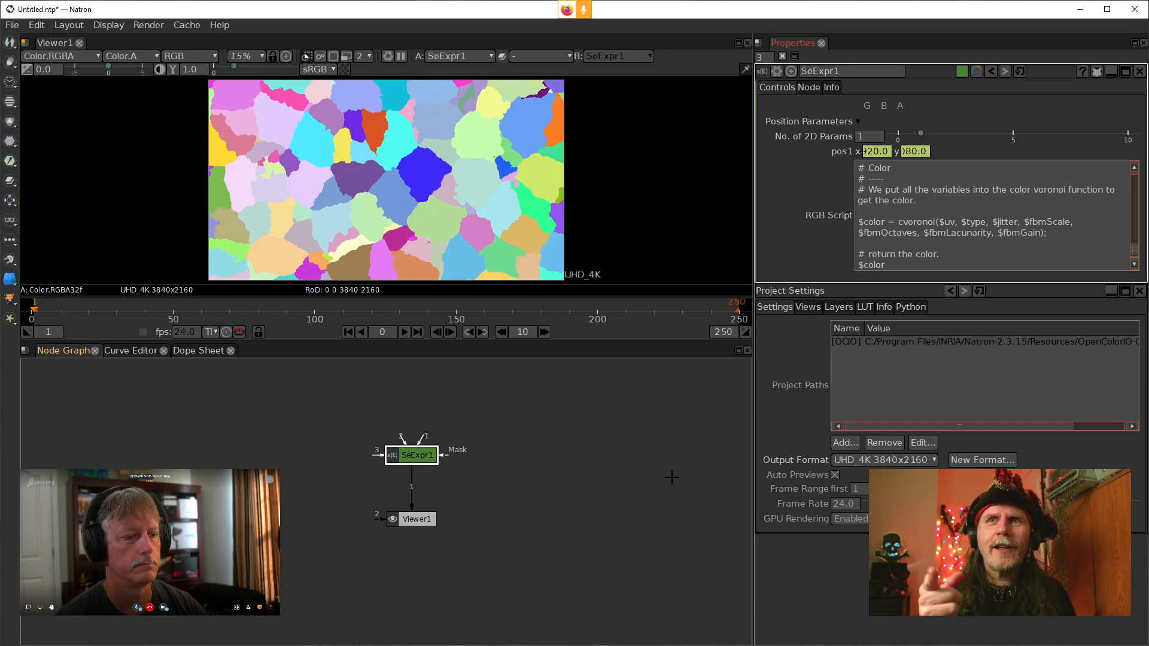
# Compare the Natron render with the Krita fill layer by switching between the two programs
pyautogui.moveTo(510, 484); pyautogui.dragTo(552, 466)
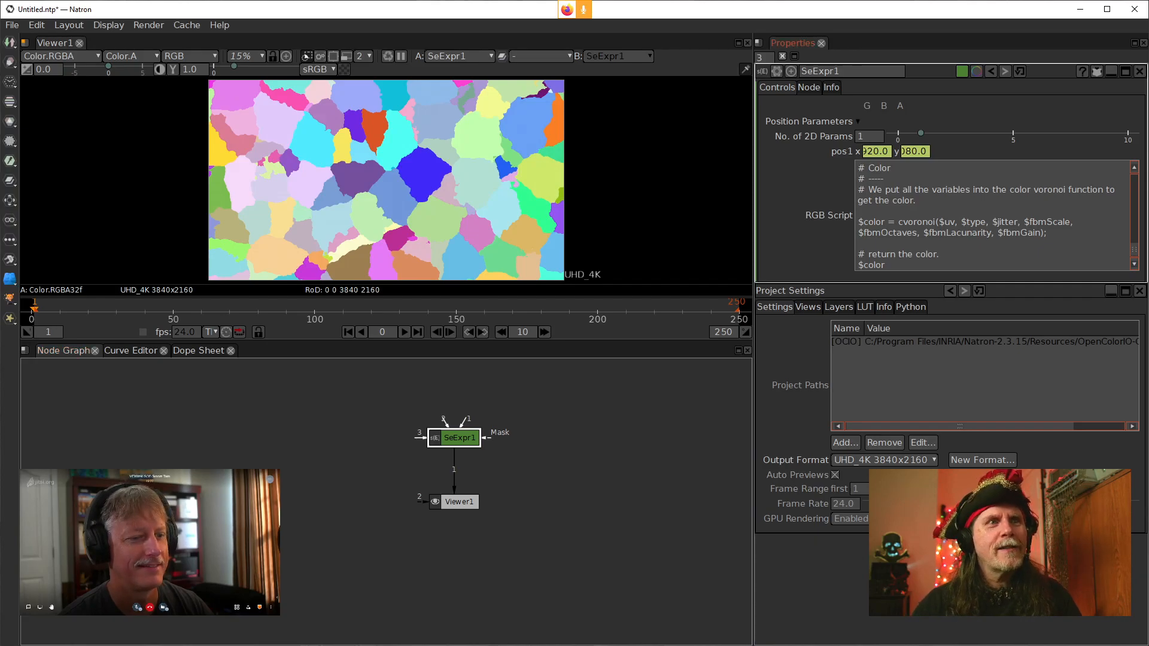
pyautogui.hotkey('alt', 'Tab')
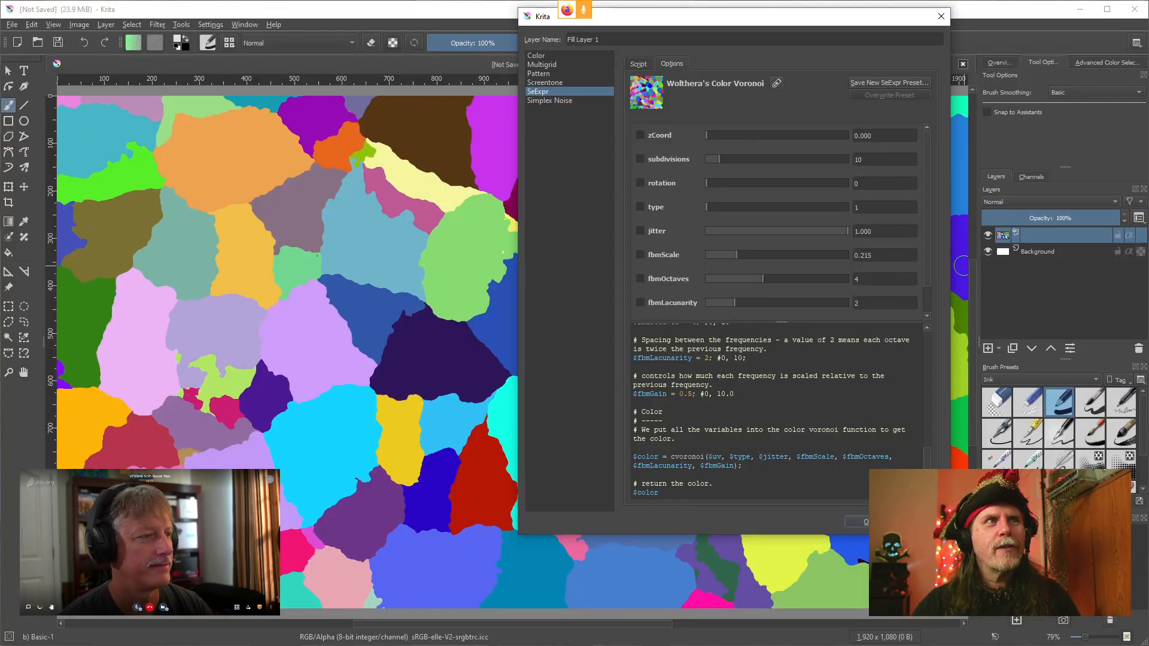
pyautogui.hotkey('alt', 'Tab')
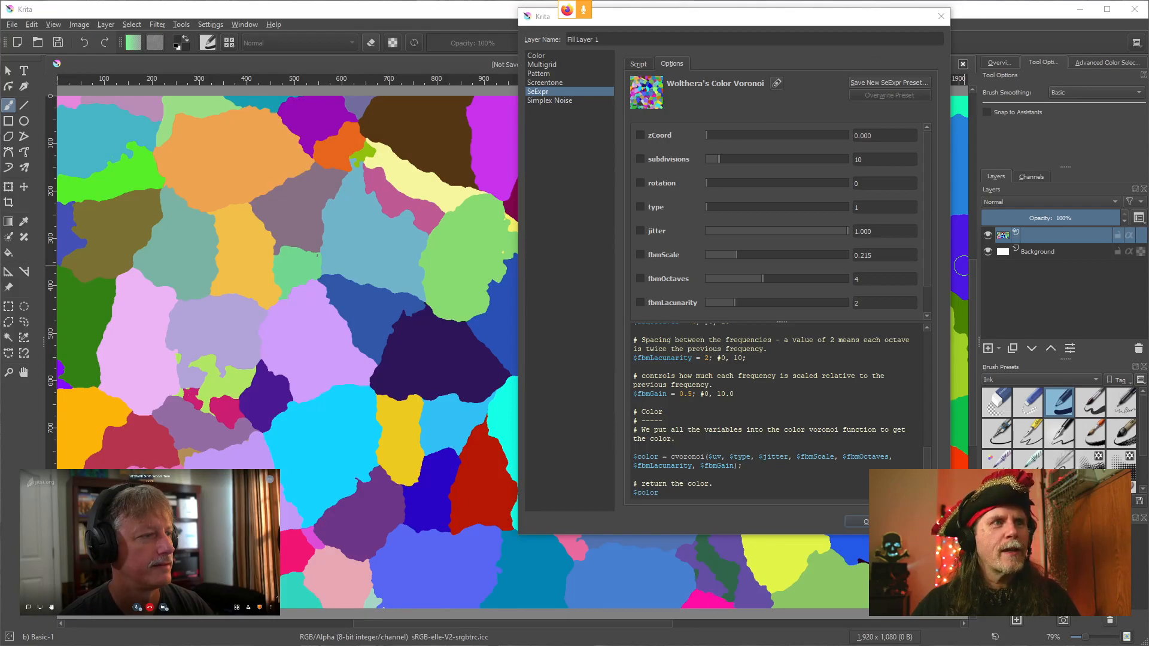
pyautogui.moveTo(412, 645)
pyautogui.click(593, 636)
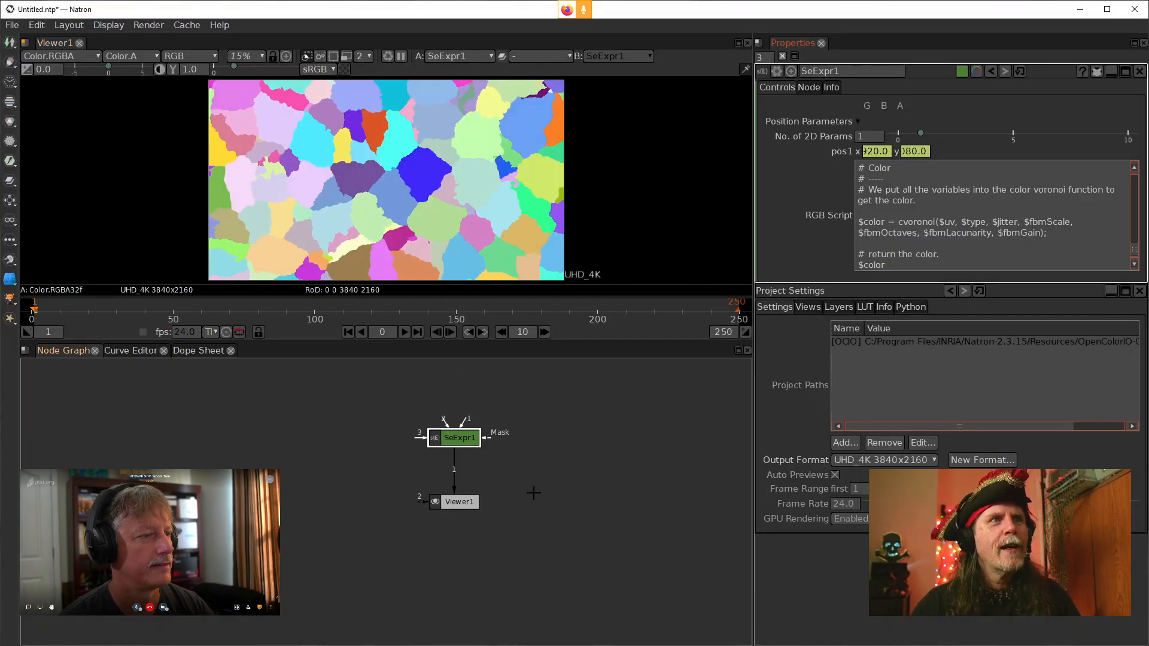
# Insert an OCIOColorSpace node between SeExpr1 and Viewer1
pyautogui.moveTo(450, 498); pyautogui.dragTo(450, 576)
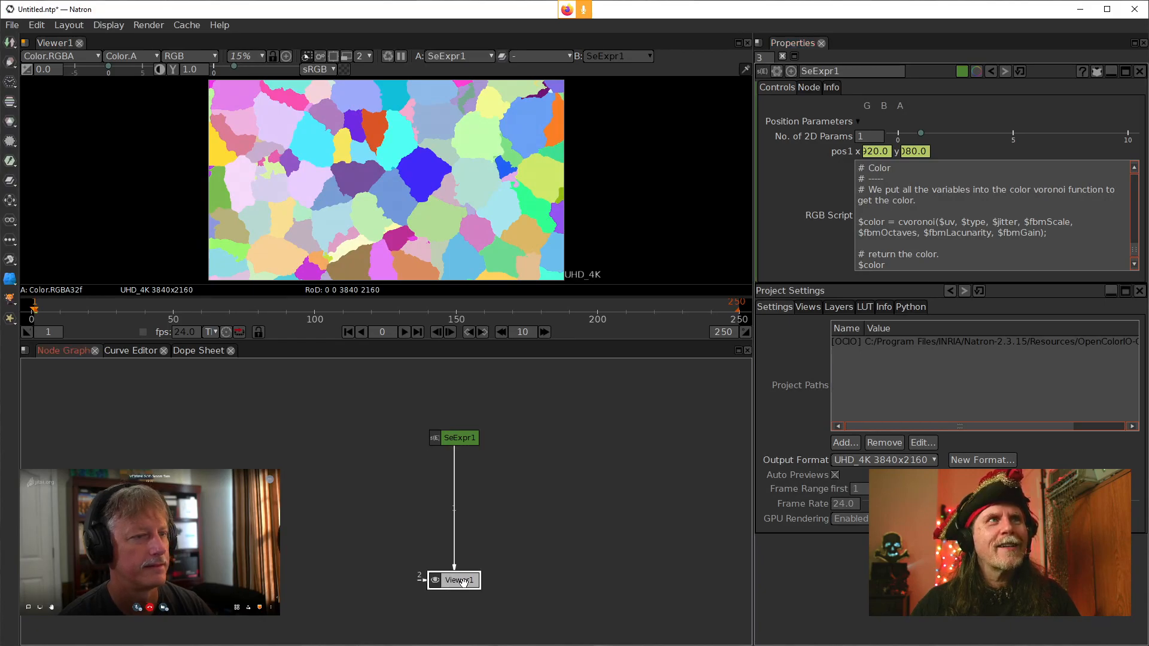
pyautogui.click(470, 441)
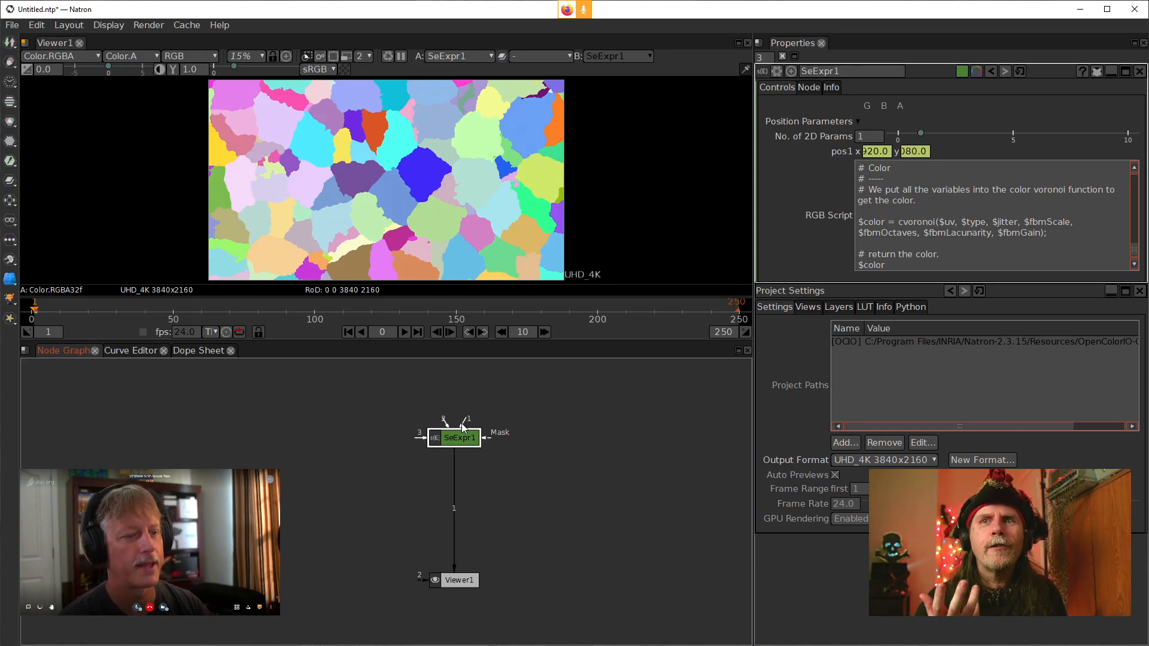
pyautogui.press('Tab')
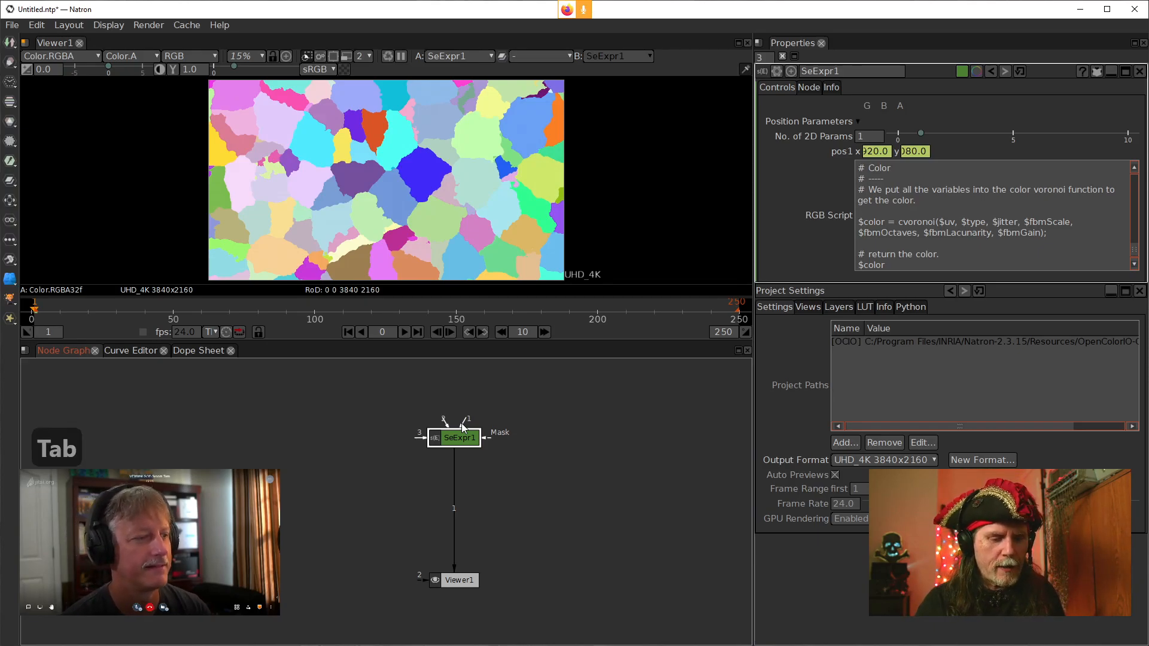
pyautogui.write('ocio')
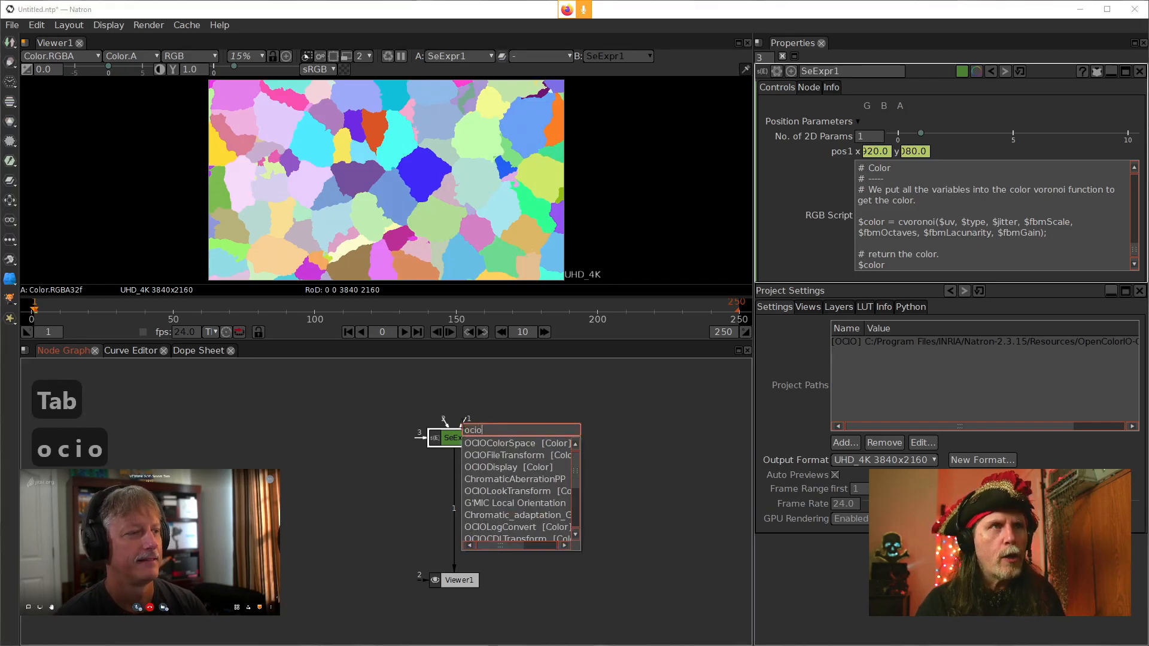
pyautogui.press('Down')
pyautogui.press('Return')
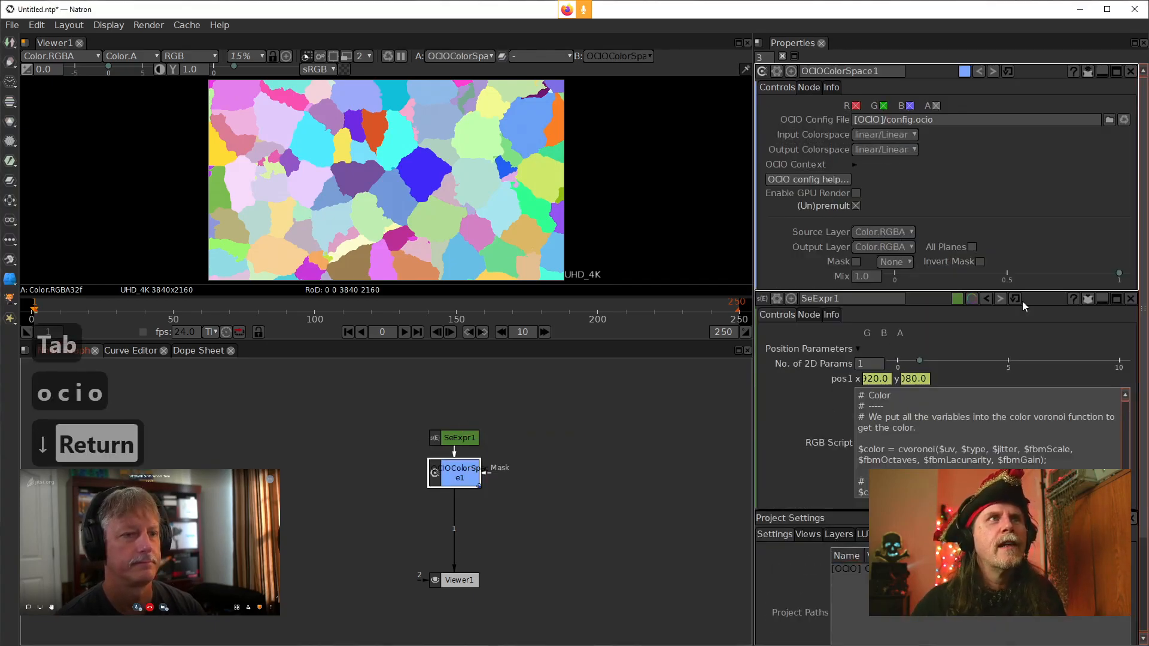
# Set the OCIOColorSpace node's input colorspace to sRGB and move the node down
pyautogui.click(885, 135)
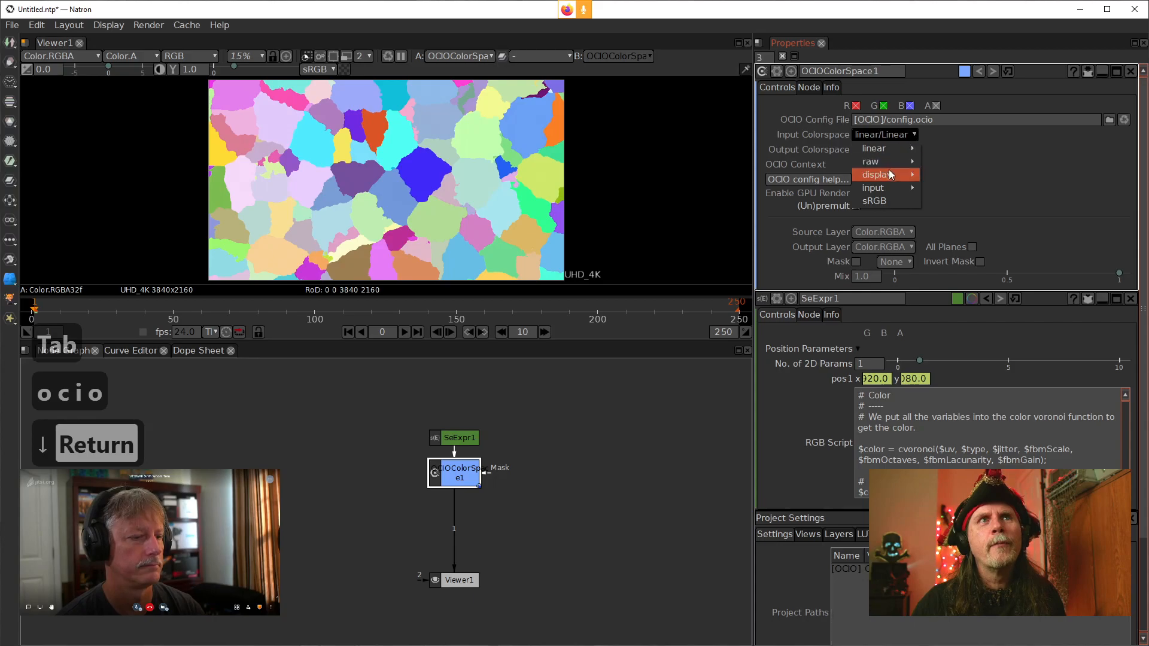
pyautogui.moveTo(886, 190)
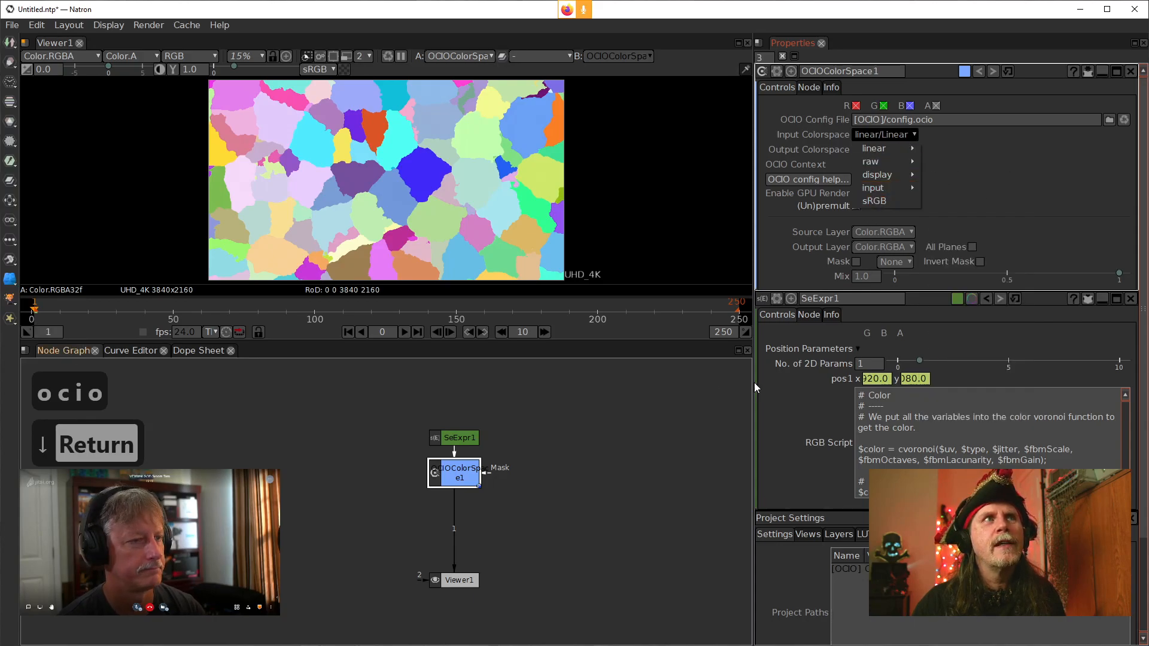
pyautogui.click(875, 201)
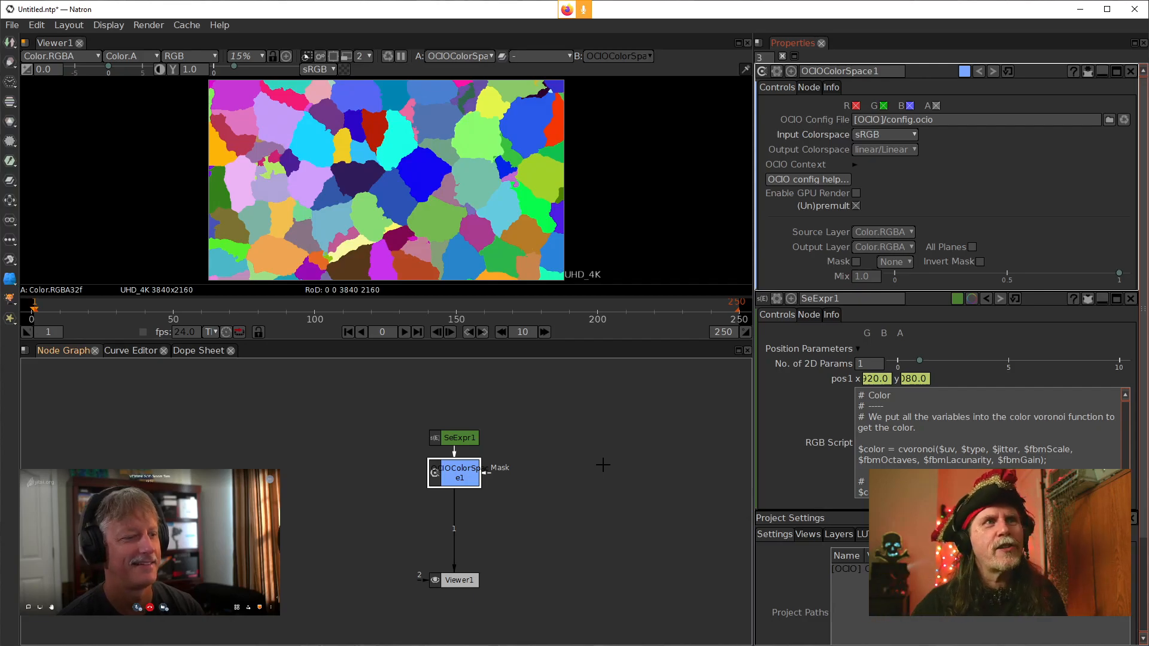
pyautogui.moveTo(464, 486); pyautogui.dragTo(464, 524)
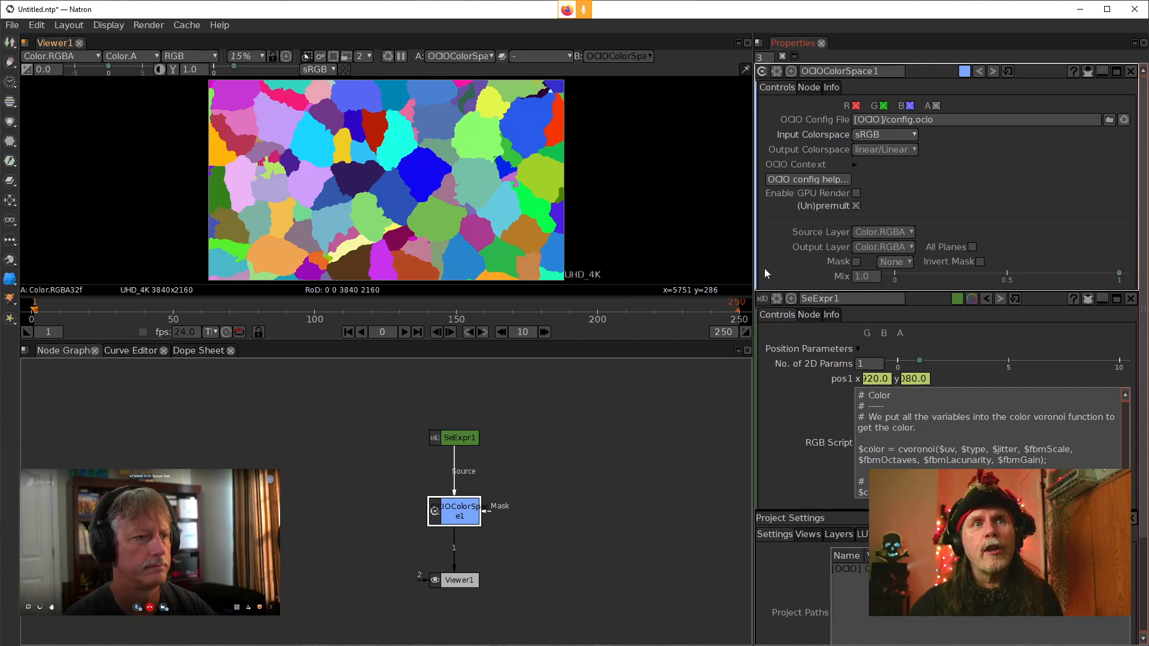
# Retype the semicolon after $zCoord = 0 in SeExpr1's RGB Script
pyautogui.scroll(10, 934, 447)
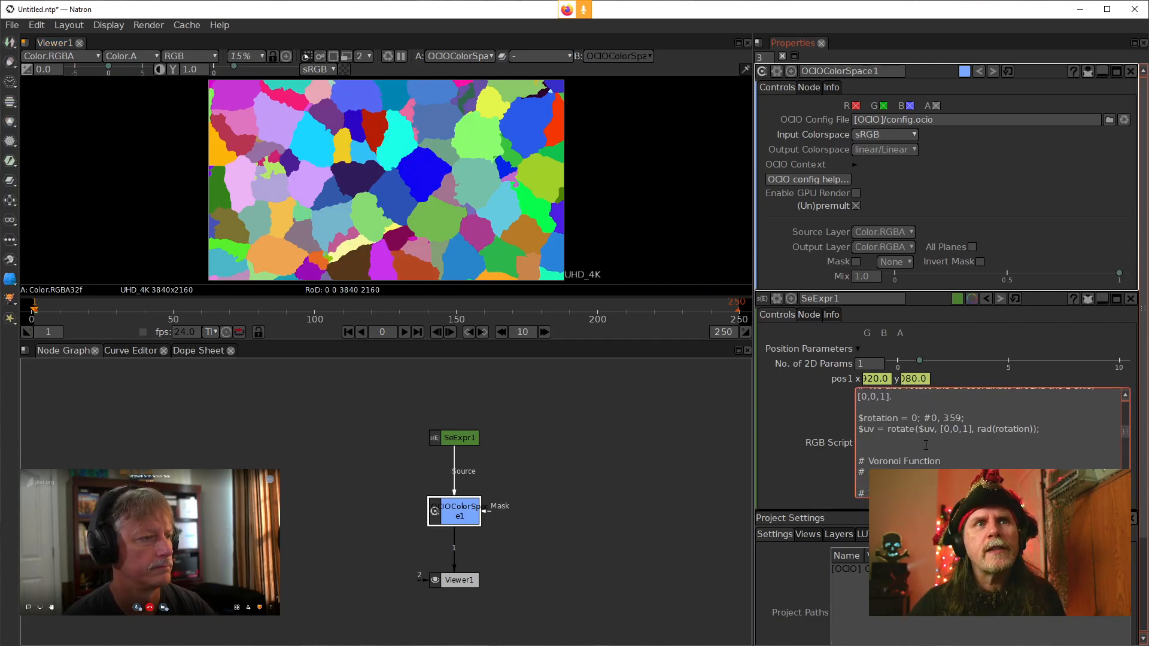
pyautogui.scroll(5, 922, 449)
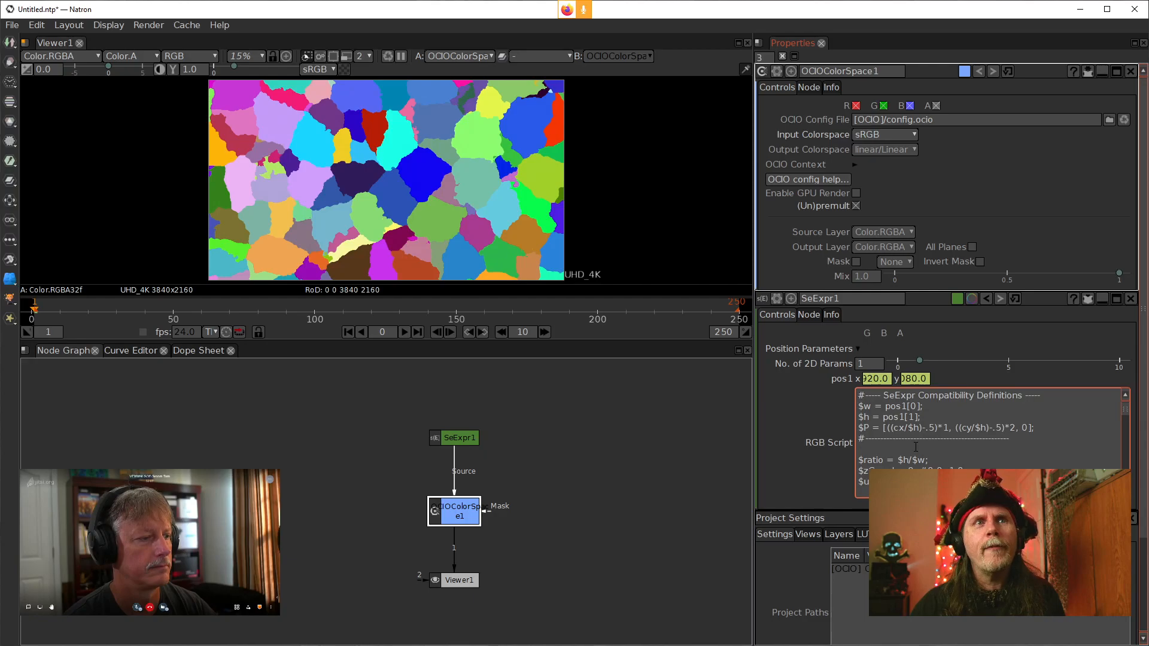
pyautogui.scroll(-1, 892, 466)
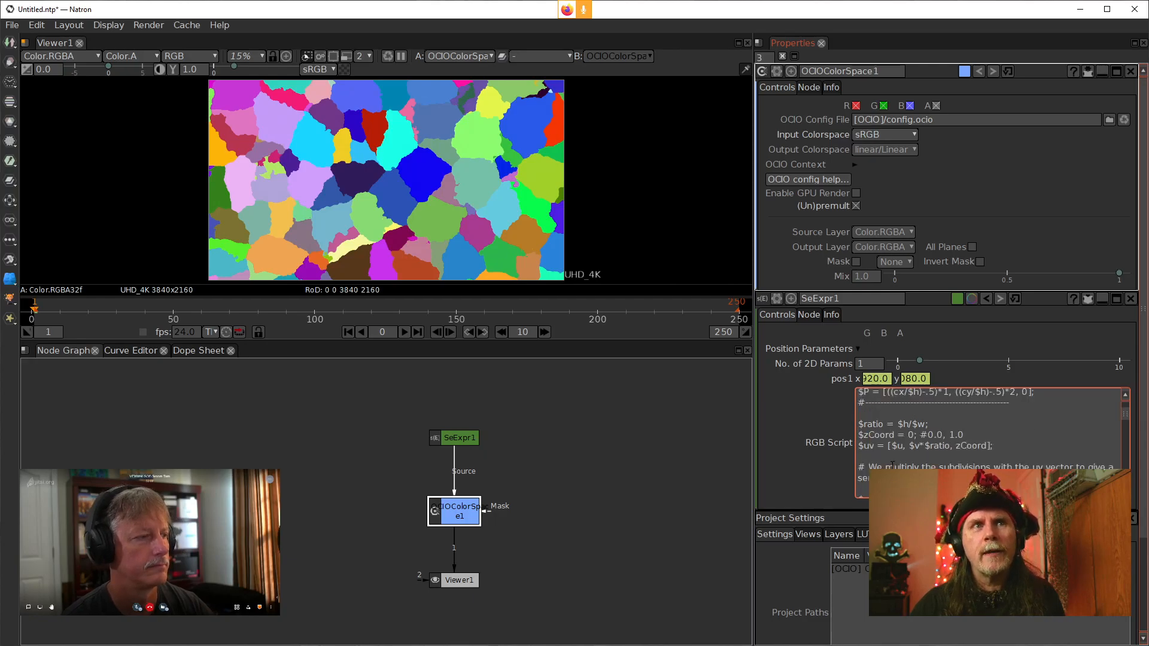
pyautogui.click(916, 434)
pyautogui.press('BackSpace')
pyautogui.write(';')
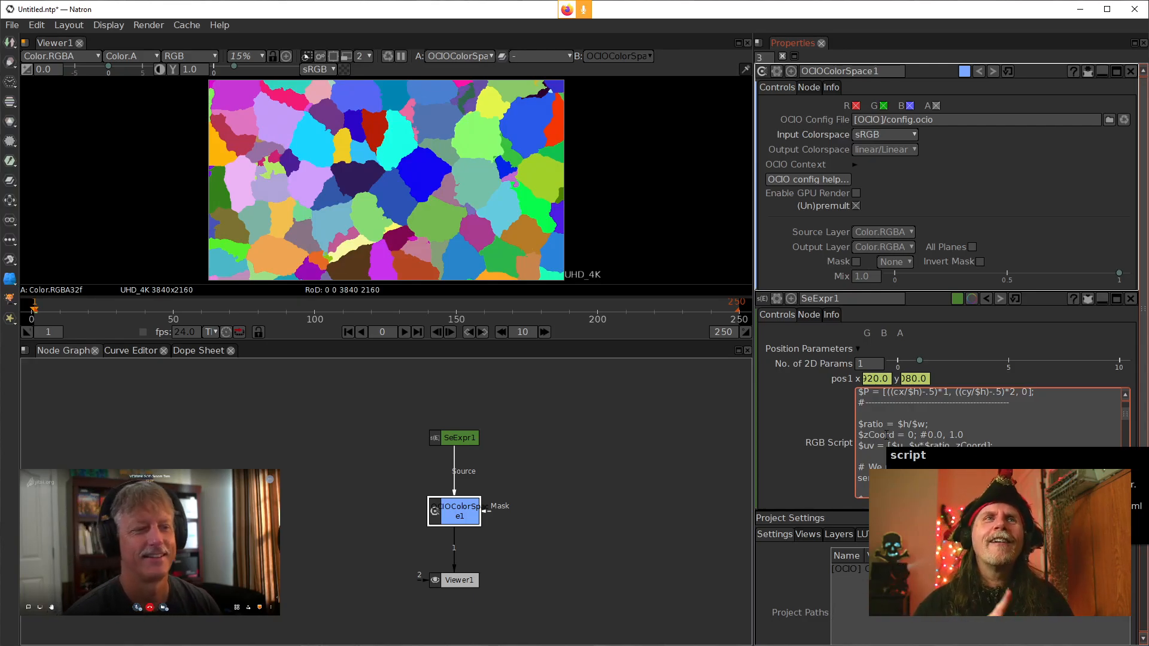
# Close the OCIOColorSpace properties and collapse SeExpr1's Scalar Parameters and Position Parameters groups
pyautogui.scroll(-3, 808, 464)
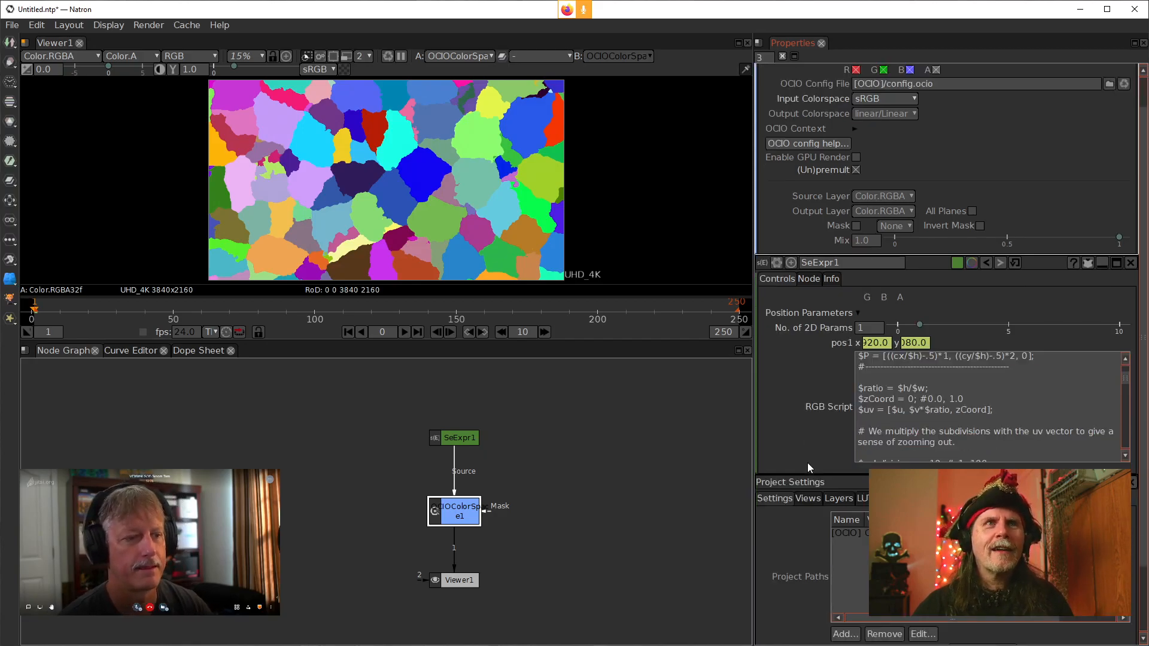
pyautogui.scroll(3, 1114, 129)
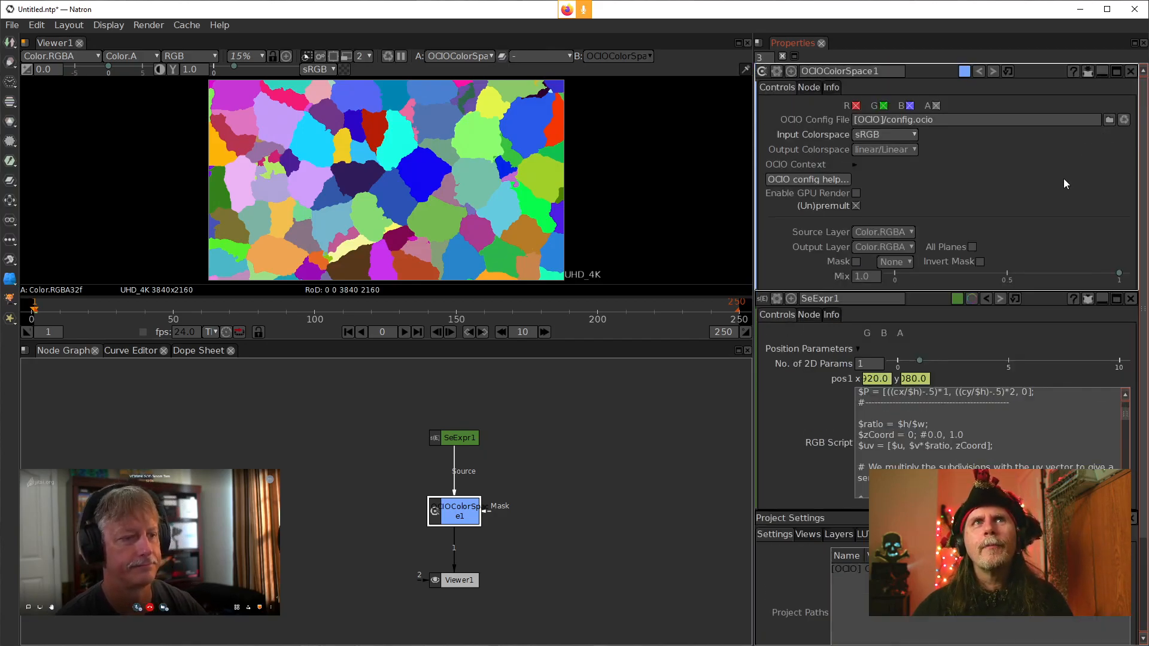
pyautogui.click(1131, 71)
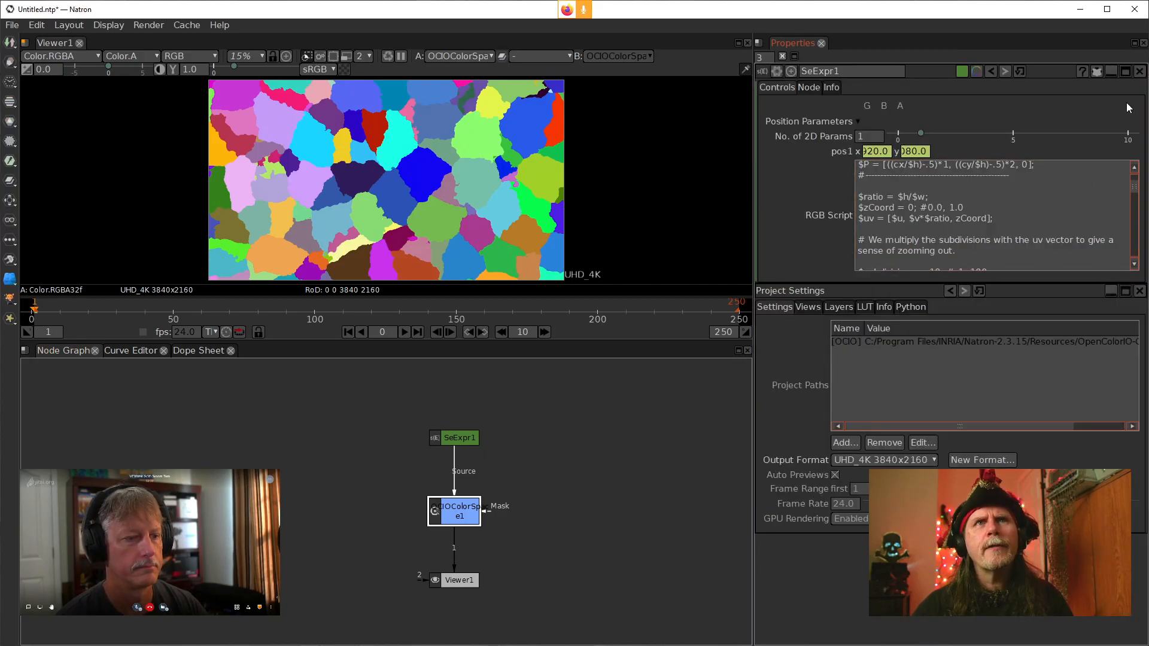
pyautogui.click(1098, 70)
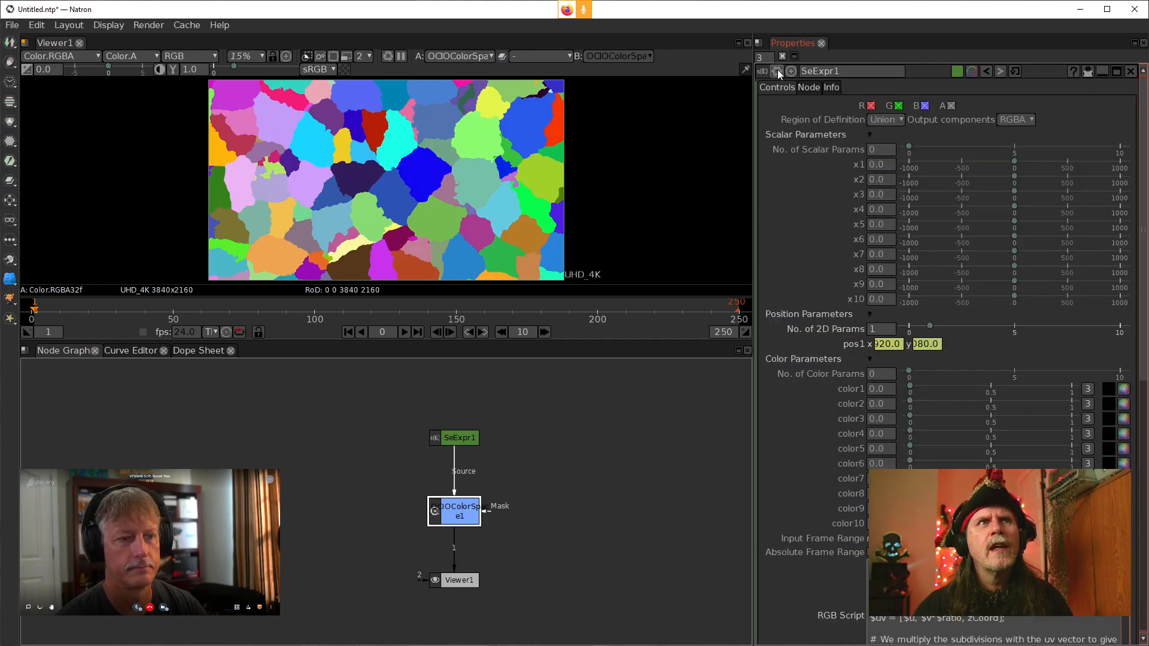
pyautogui.click(762, 58)
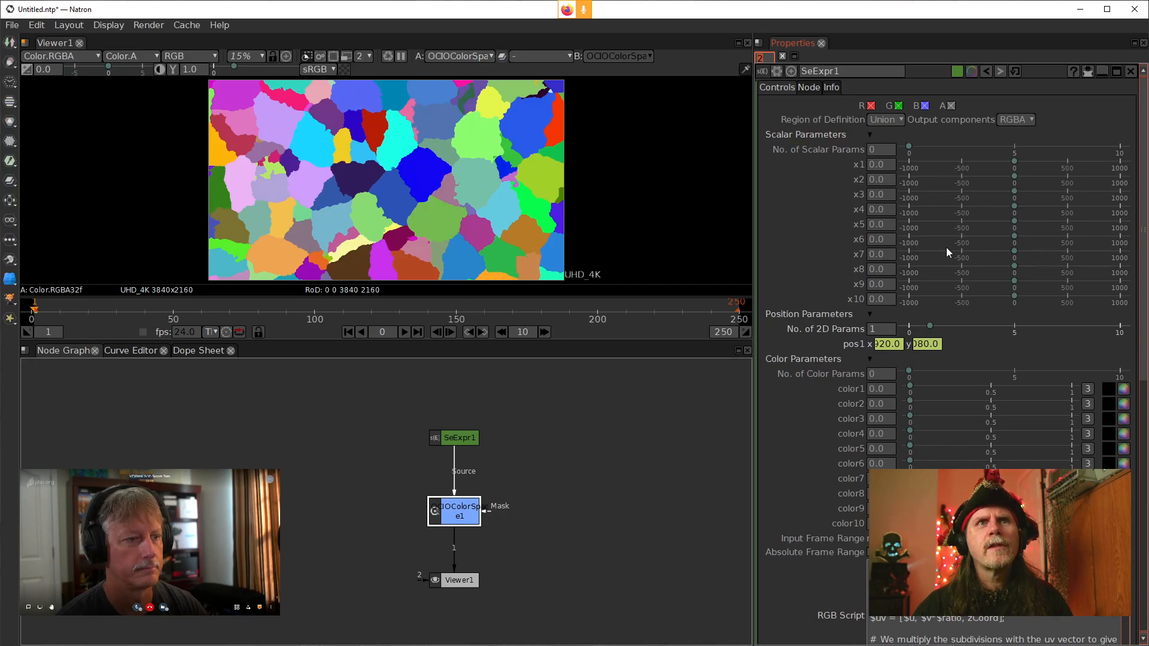
pyautogui.click(870, 136)
pyautogui.click(869, 150)
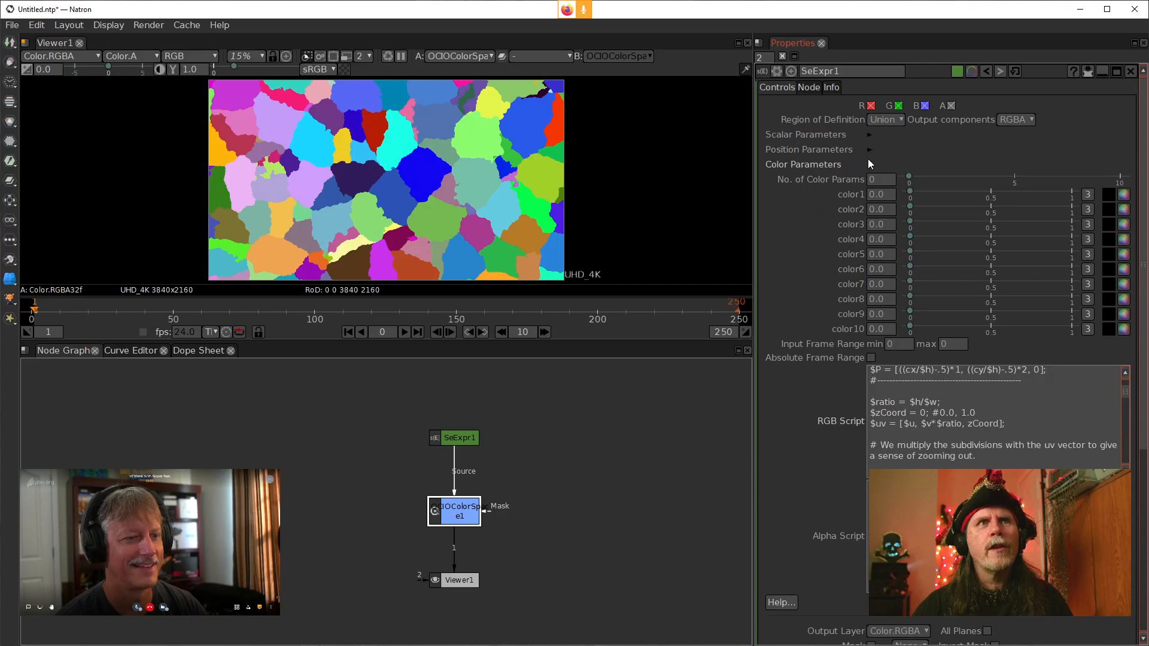
# Review SeExpr1's Position Parameters group and scroll through its RGB Script
pyautogui.click(870, 164)
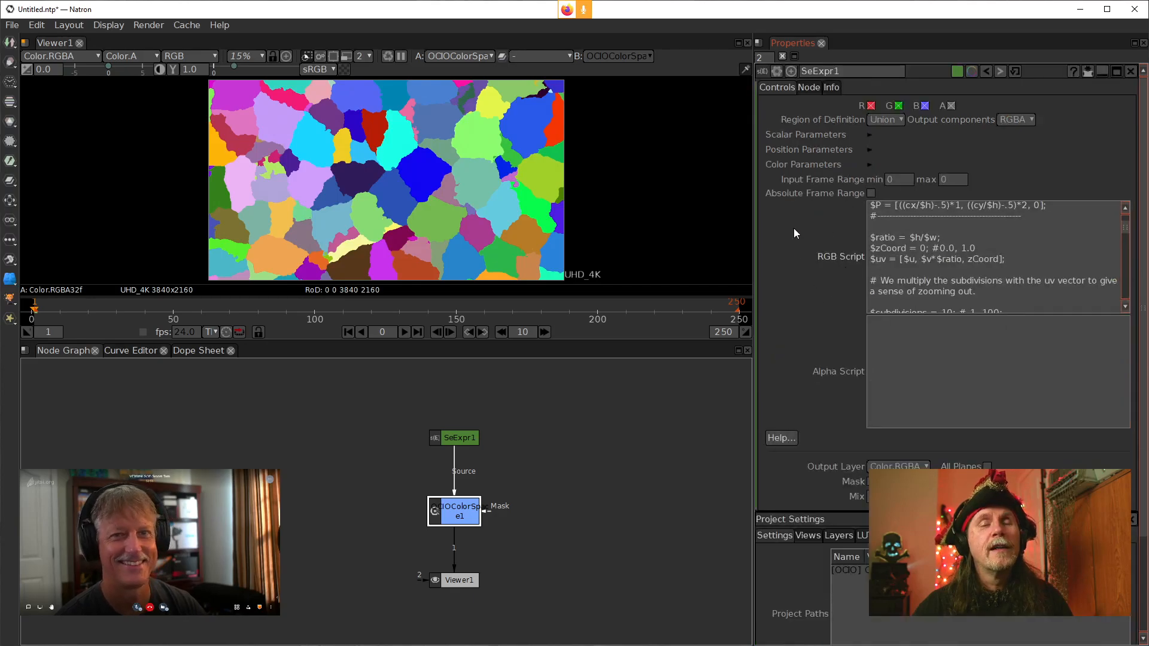
pyautogui.click(869, 150)
pyautogui.click(871, 135)
pyautogui.click(871, 135)
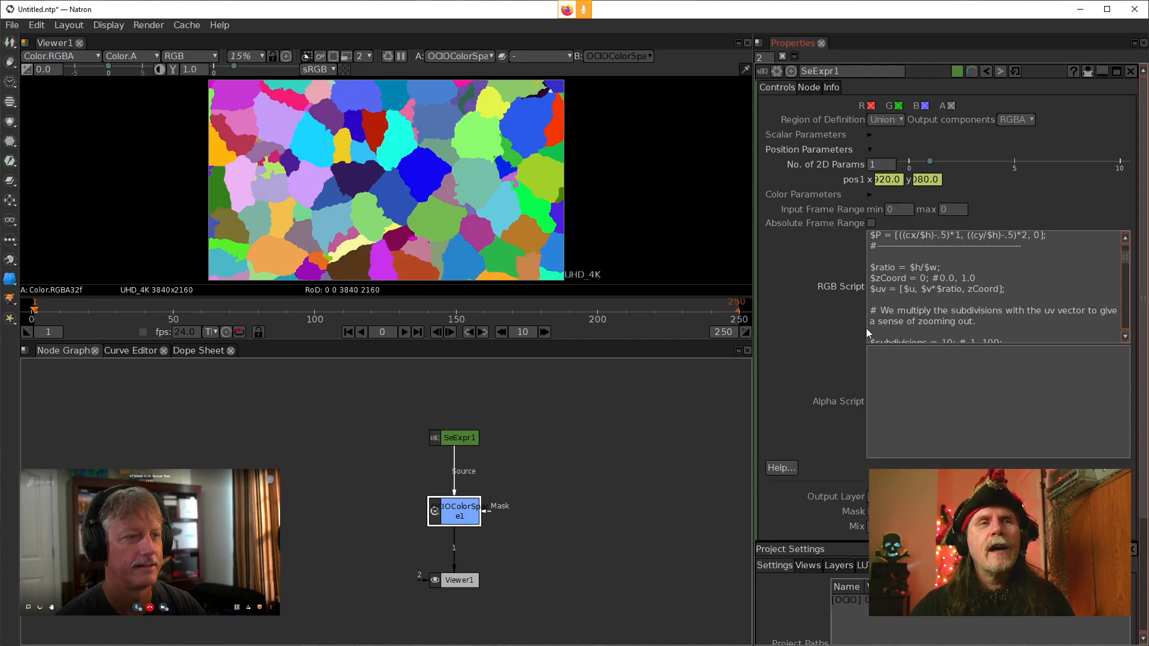
pyautogui.scroll(1, 885, 280)
pyautogui.scroll(-1, 885, 281)
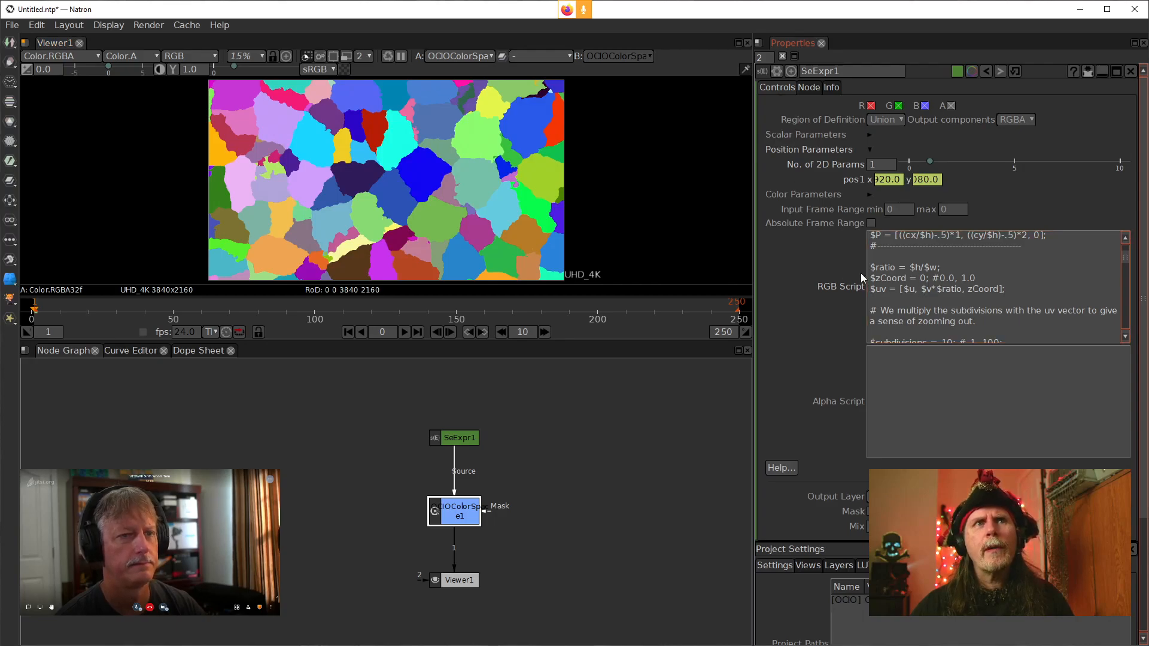
pyautogui.scroll(-4, 878, 421)
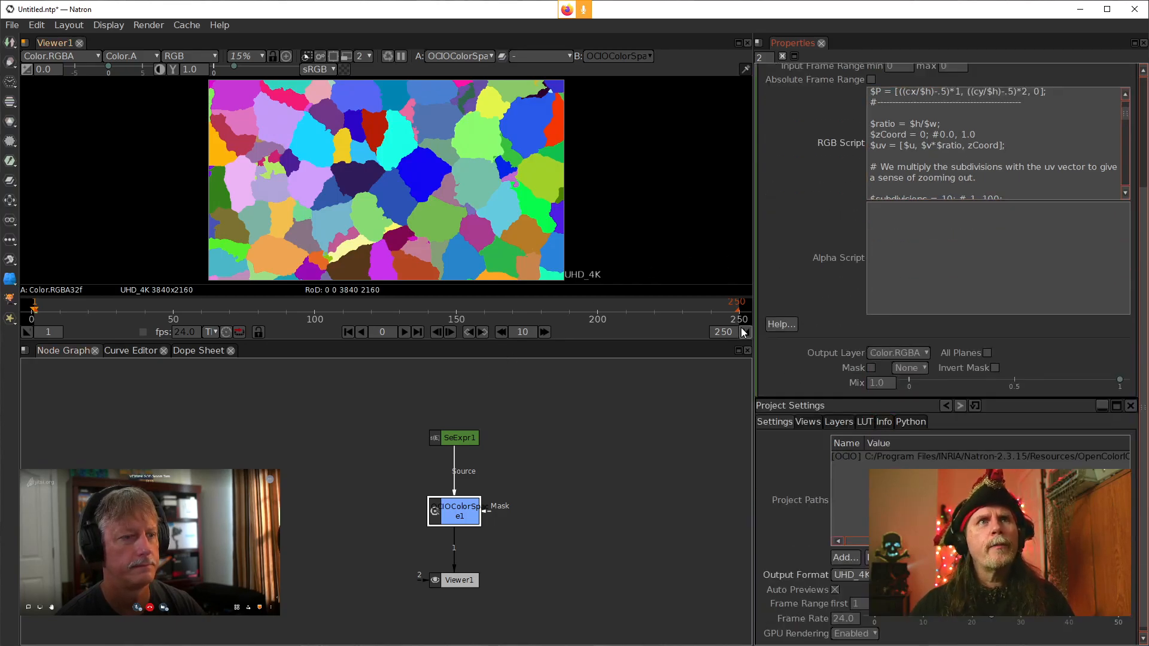
pyautogui.scroll(5, 973, 197)
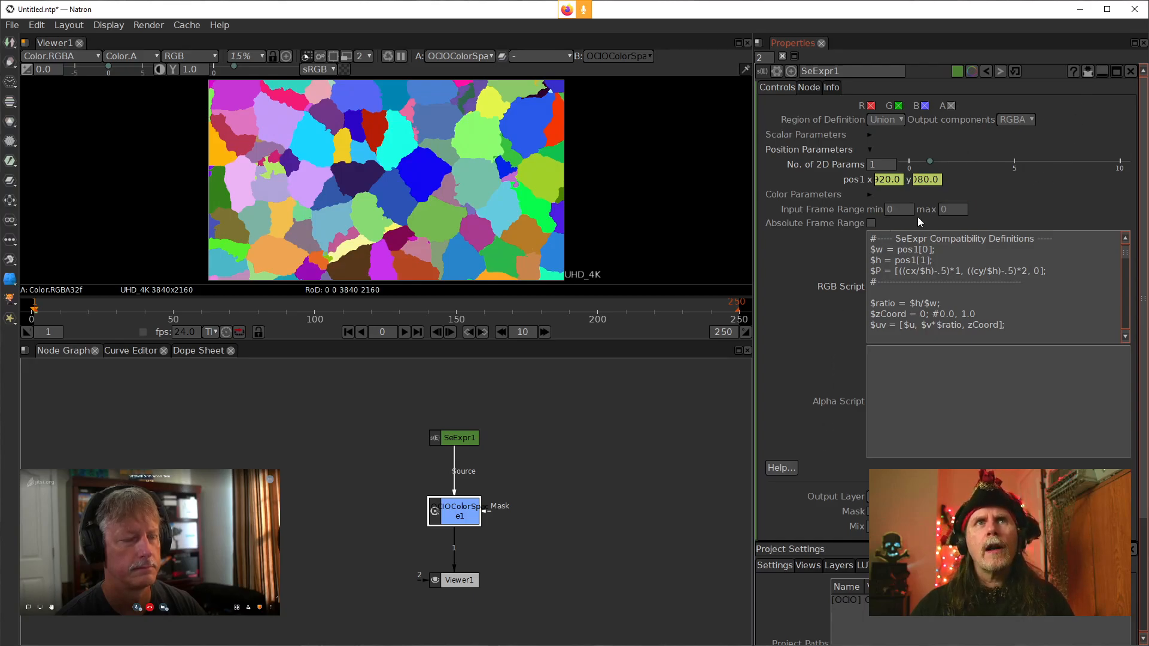
pyautogui.scroll(-5, 879, 270)
pyautogui.scroll(-5, 785, 371)
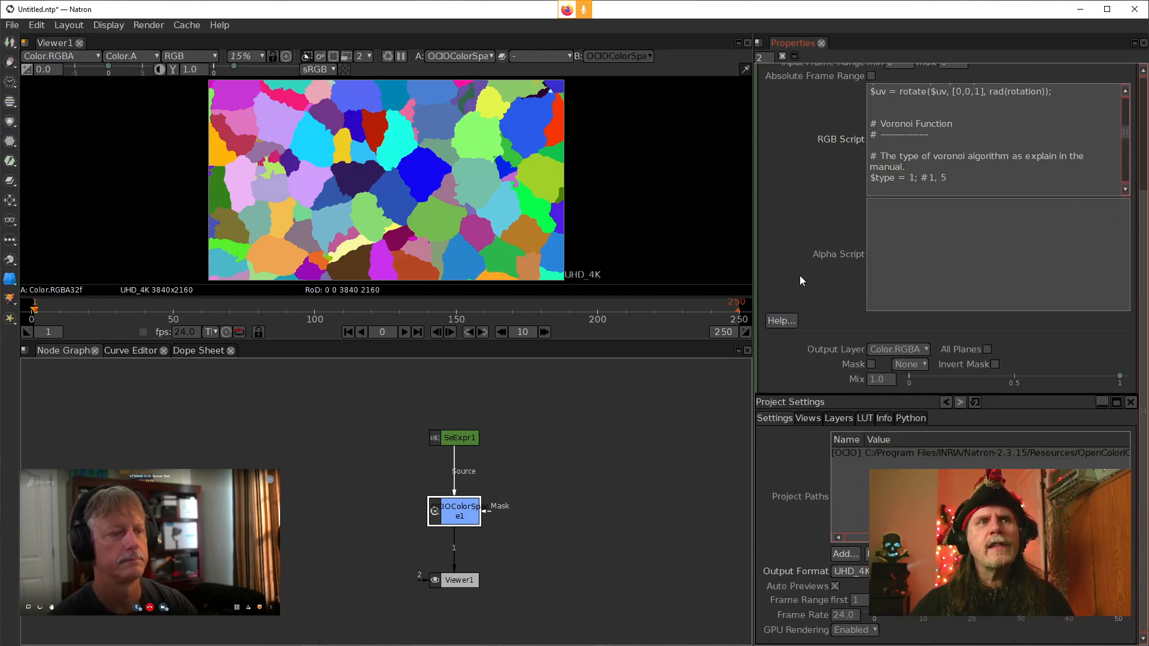
pyautogui.scroll(5, 892, 168)
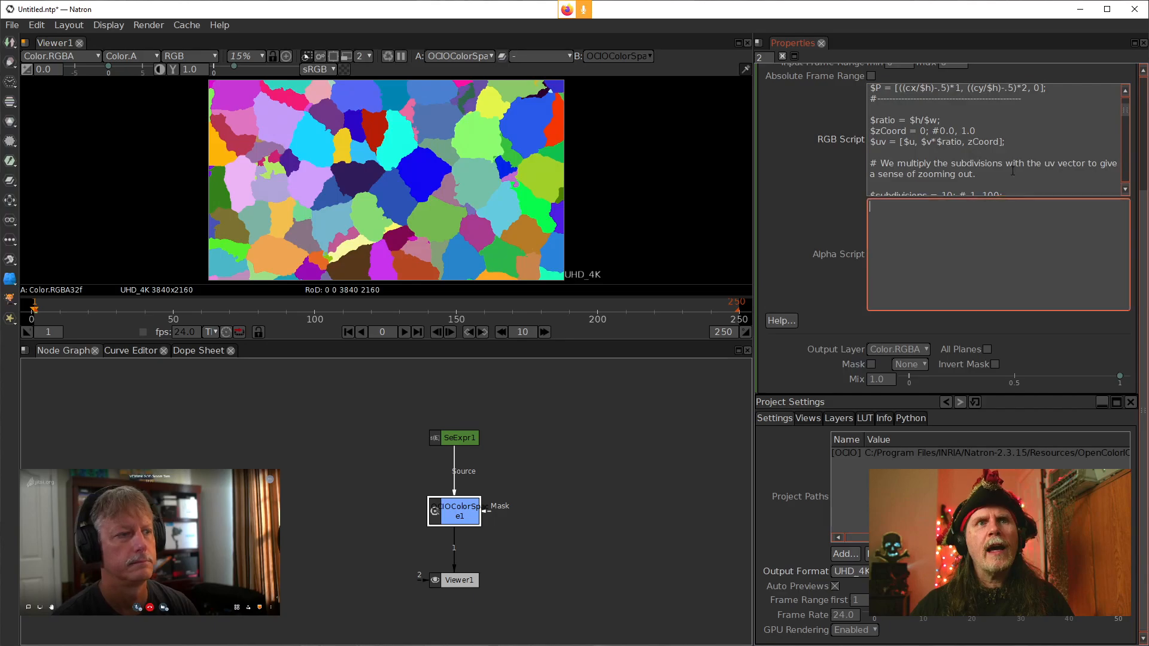
pyautogui.scroll(5, 1070, 112)
# Set the project's output format to HD 1920x1080
pyautogui.click(1088, 72)
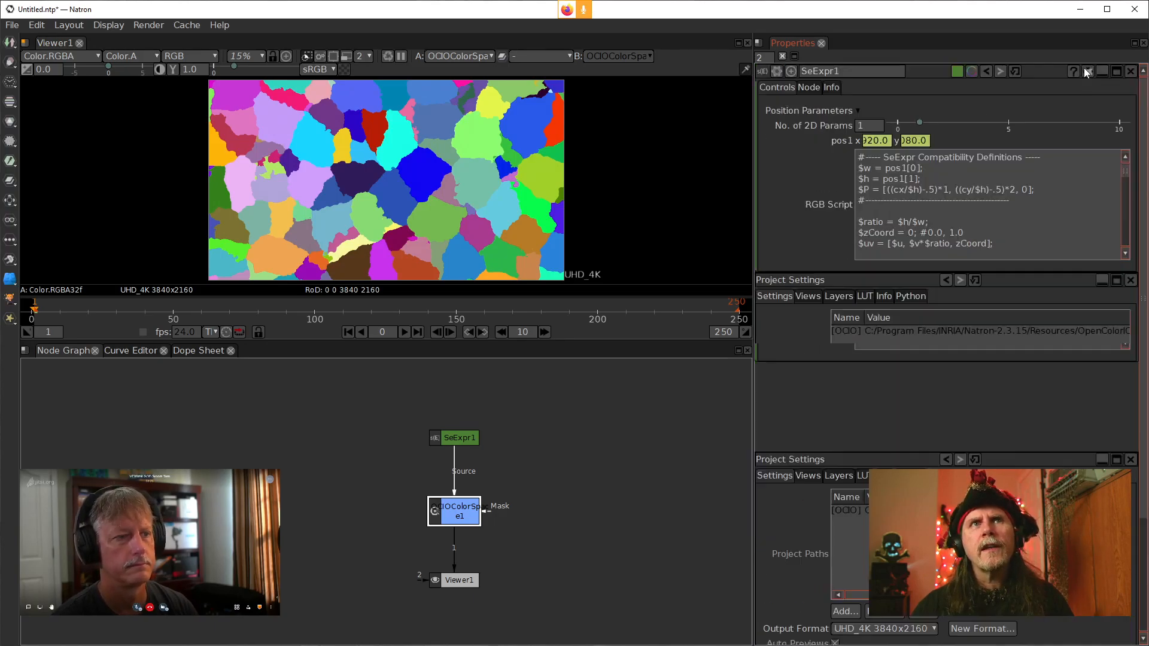
pyautogui.click(1140, 71)
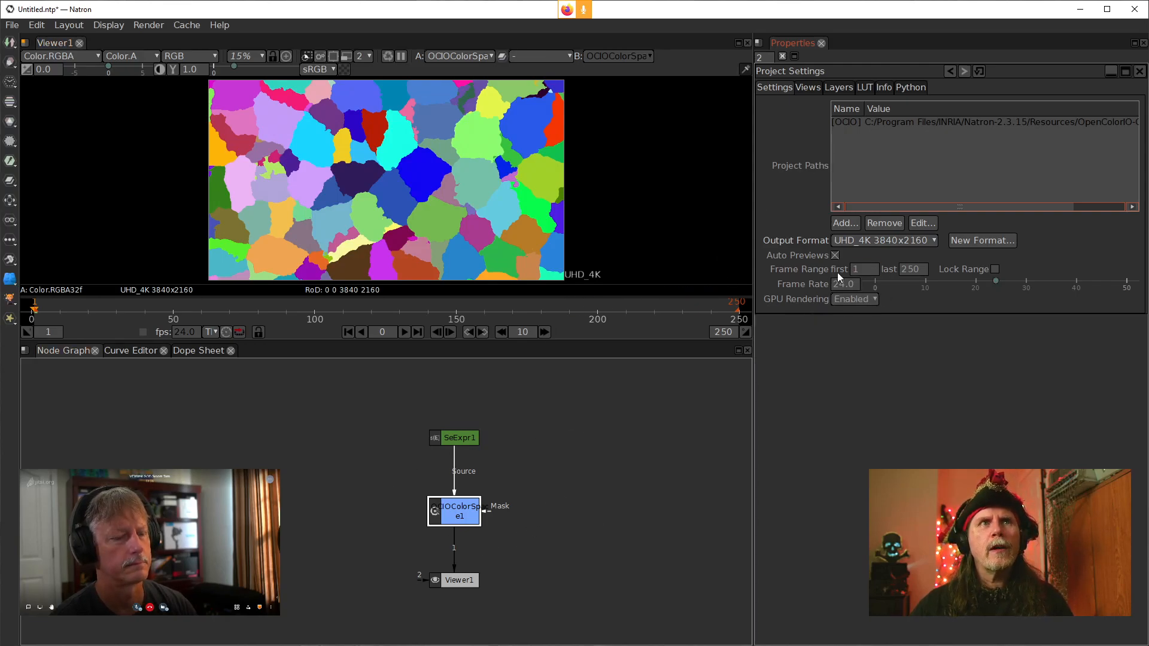
pyautogui.click(846, 238)
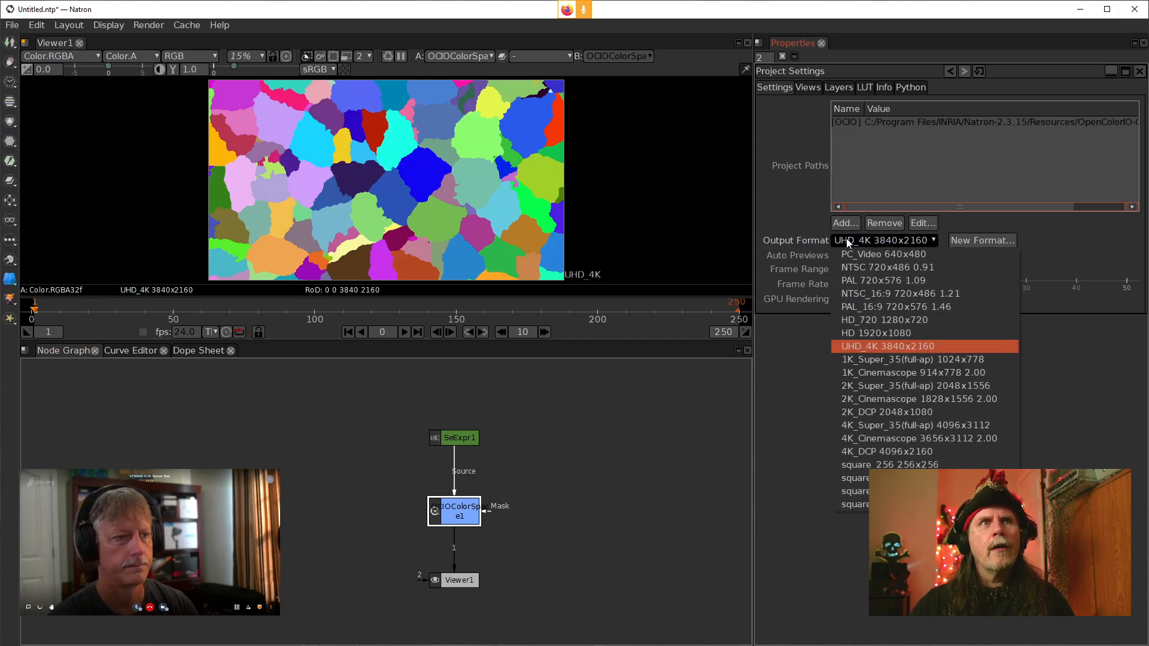
pyautogui.click(838, 333)
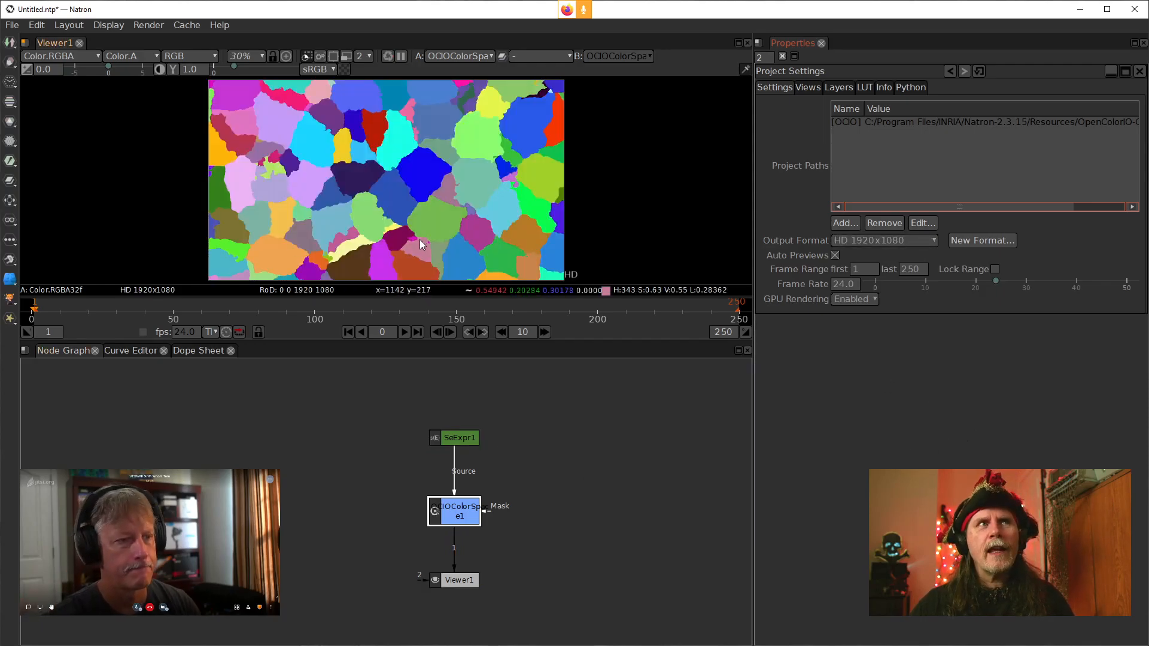
# Reopen SeExpr1's properties and delete all RGB Script text below the compatibility definitions
pyautogui.click(568, 474)
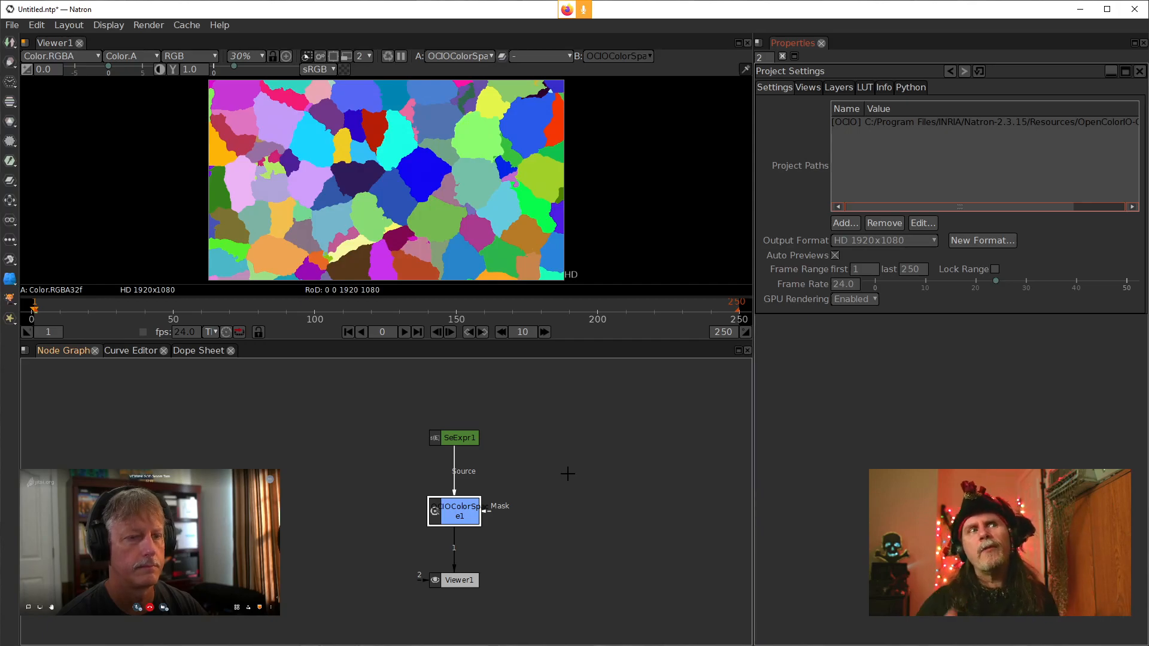
pyautogui.doubleClick(458, 437)
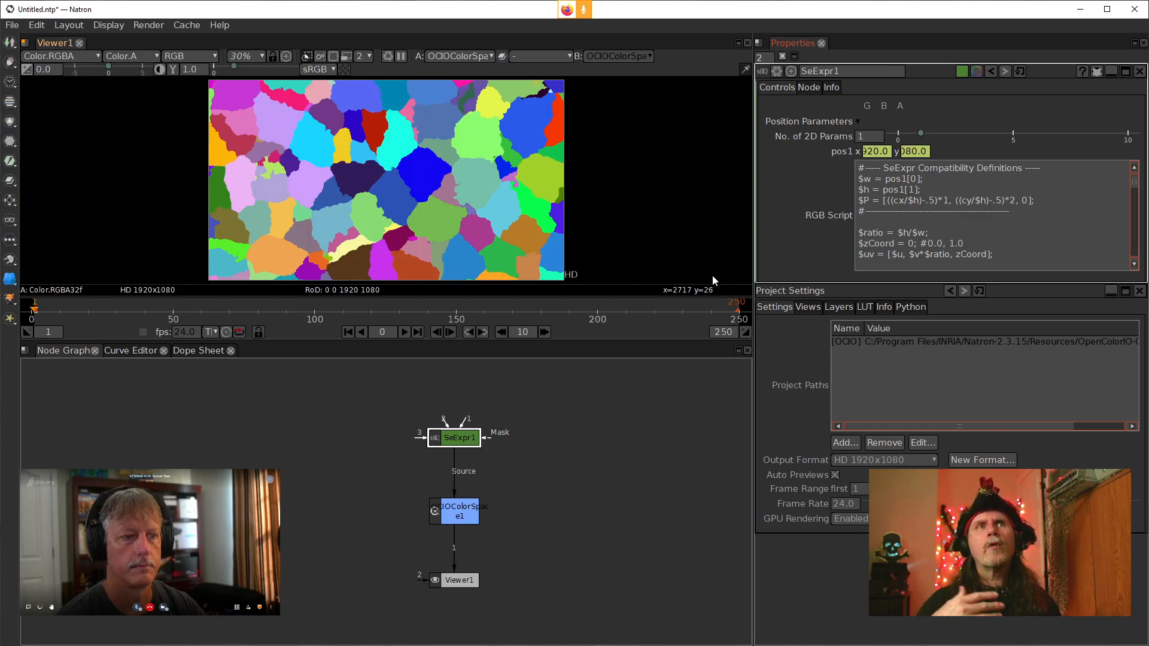
pyautogui.click(954, 237)
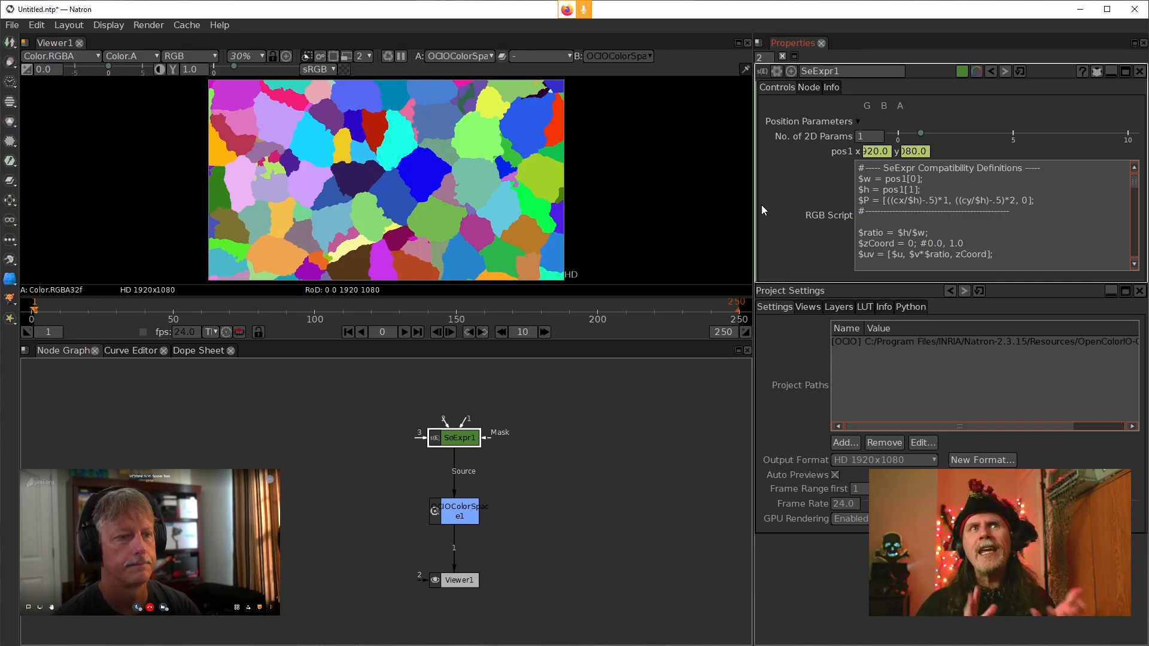
pyautogui.click(1069, 185)
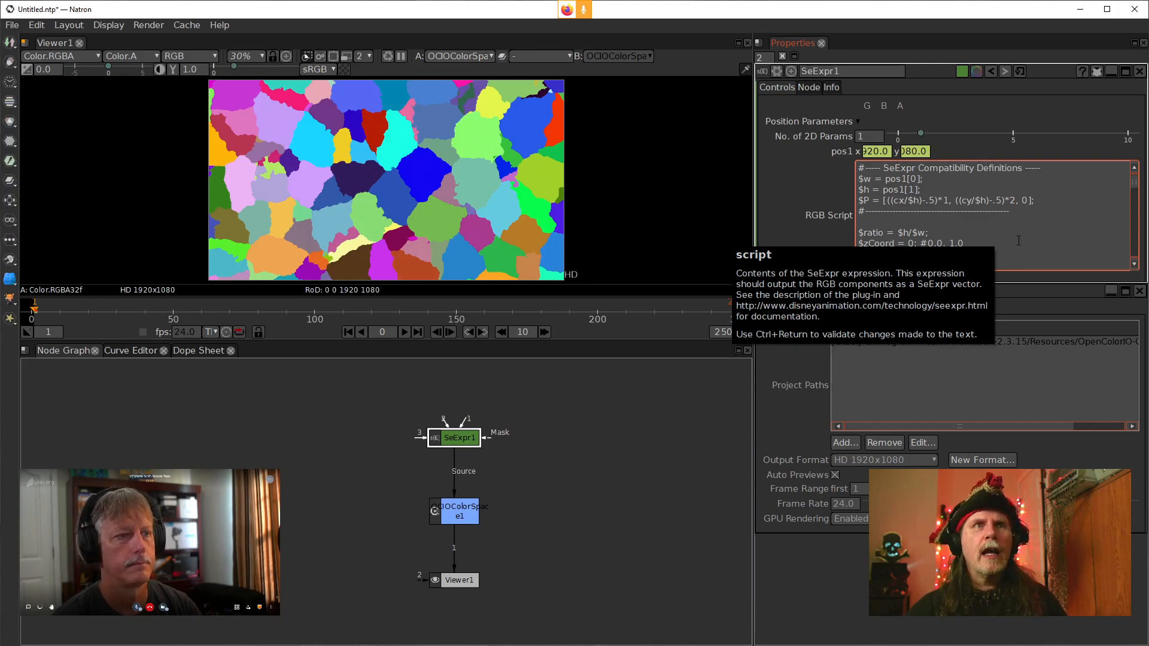
pyautogui.moveTo(860, 223); pyautogui.dragTo(1081, 335)
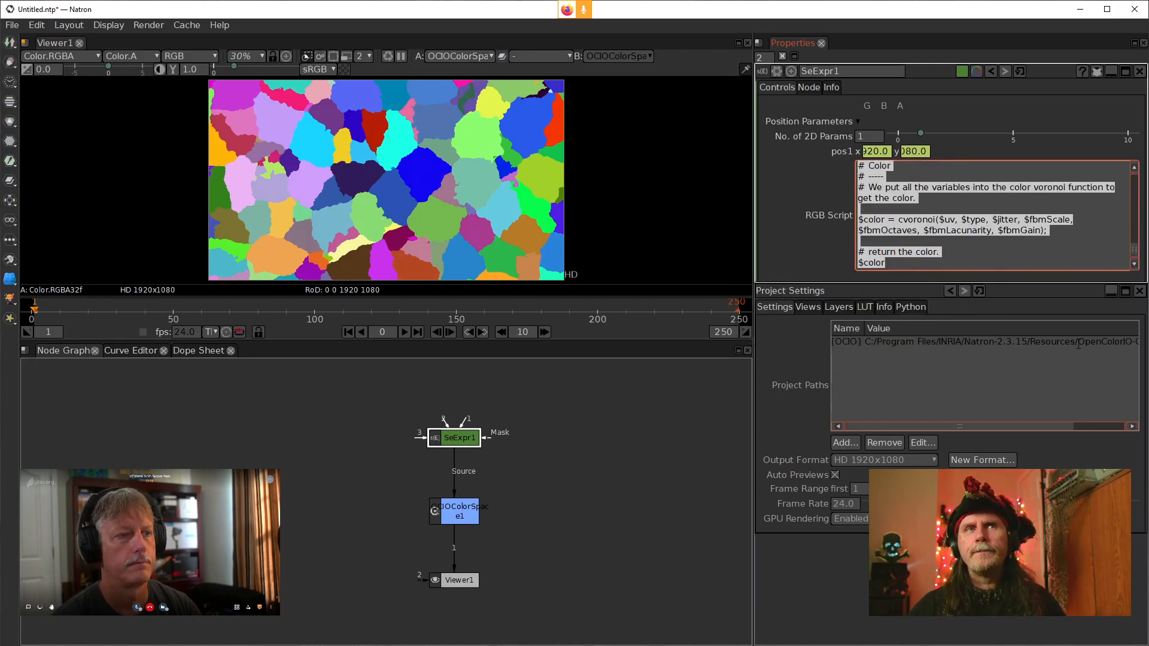
pyautogui.press('Delete')
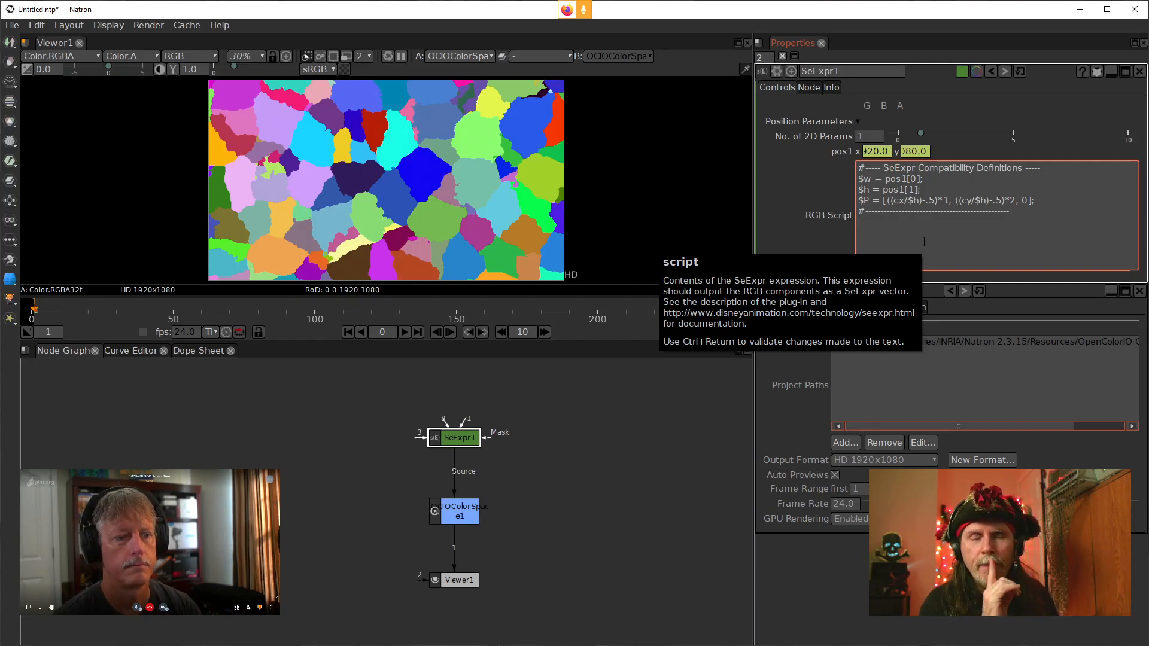
# Open the SeExprEditor, pick the fbm.se example from its library and copy its expression
pyautogui.click(432, 645)
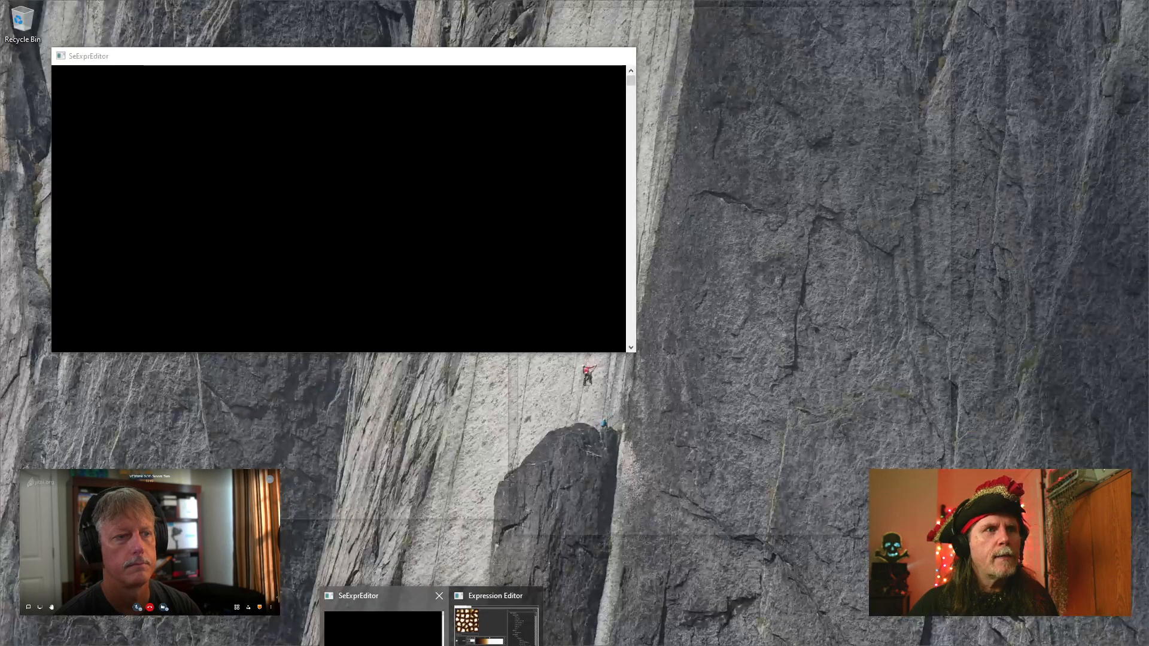
pyautogui.click(385, 625)
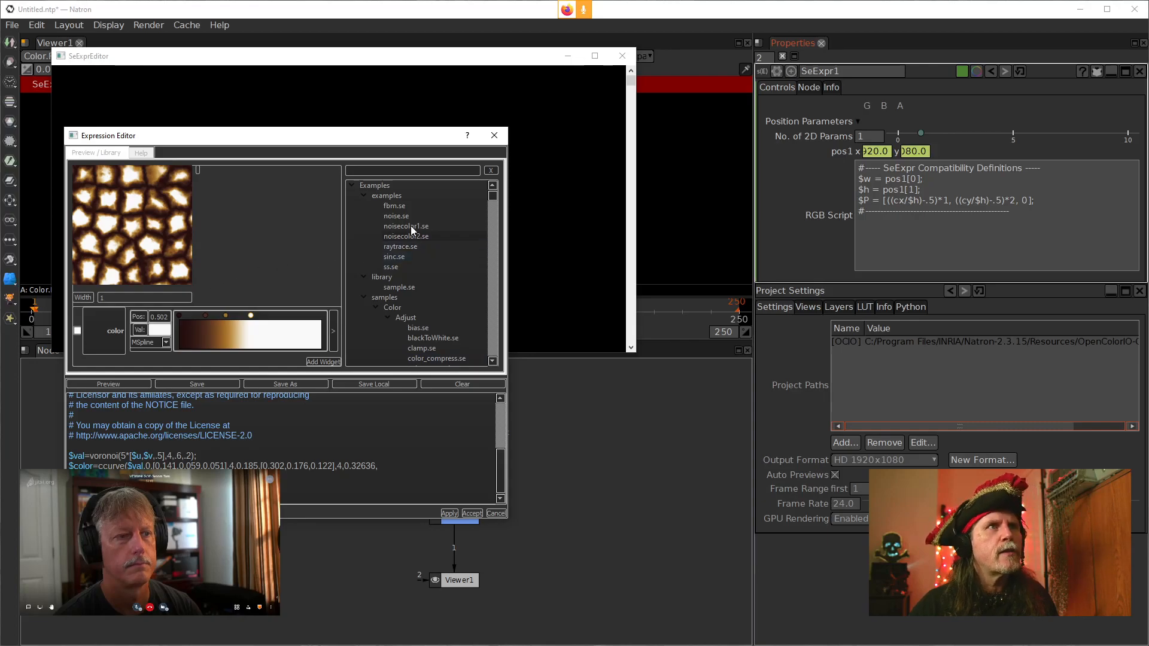
pyautogui.moveTo(337, 141); pyautogui.dragTo(420, 133)
pyautogui.click(482, 208)
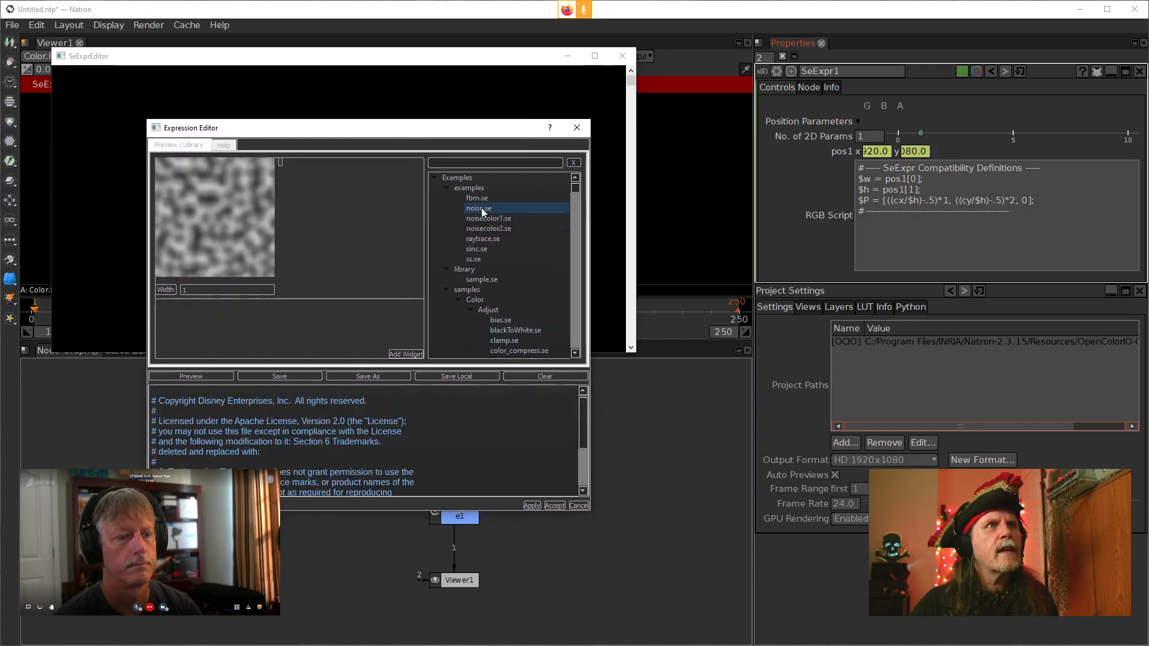
pyautogui.press('Up')
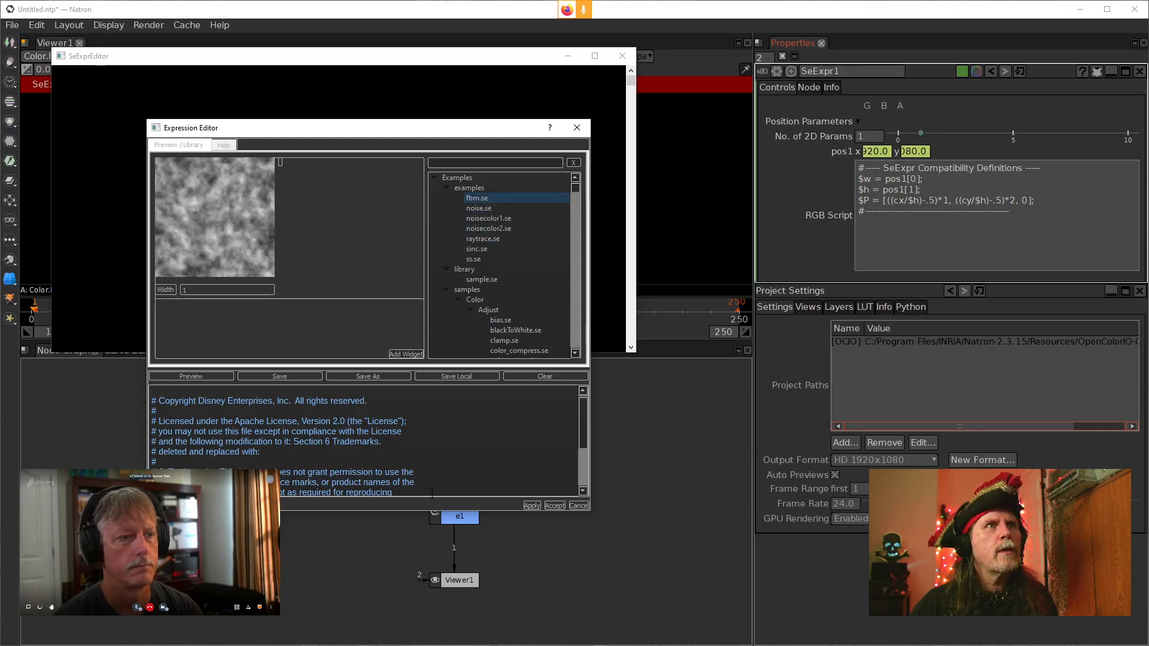
pyautogui.scroll(-3, 437, 488)
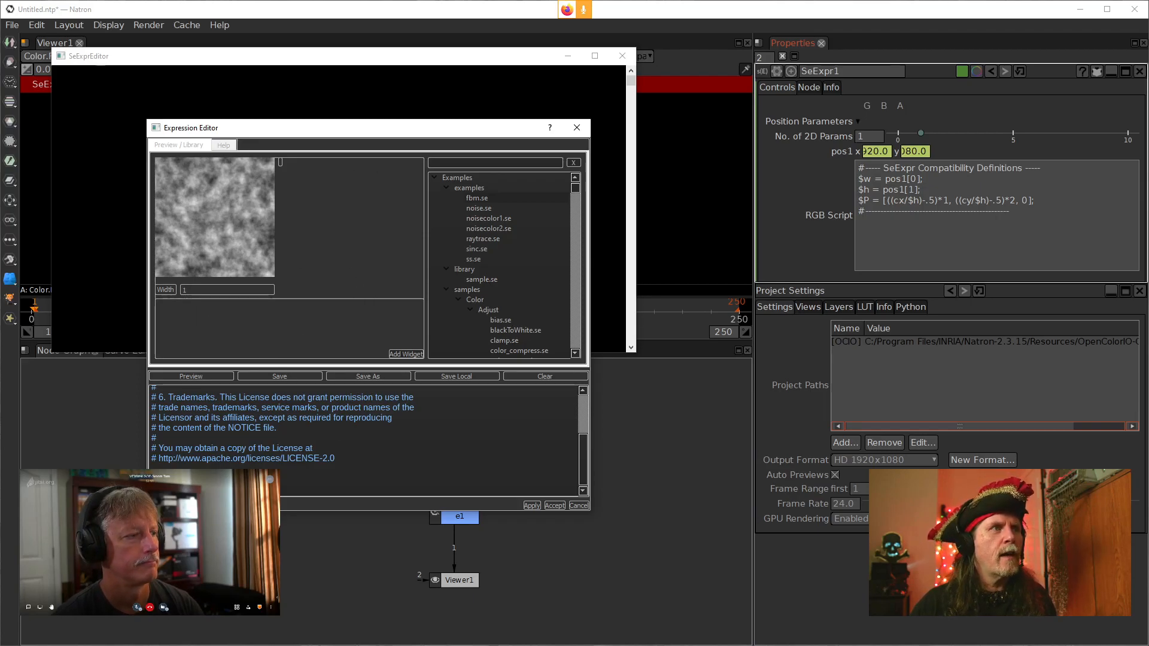
pyautogui.hotkey('ctrl', 'c')
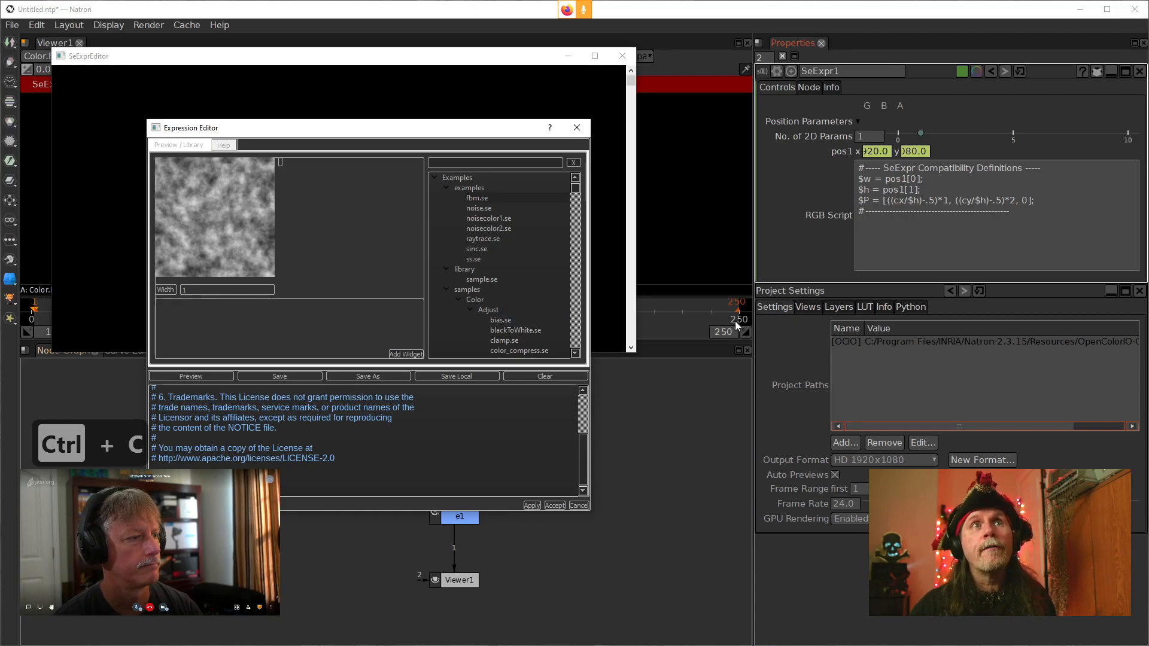
# Paste the fbm expression below the compatibility definitions in SeExpr1's RGB Script and apply it
pyautogui.click(927, 242)
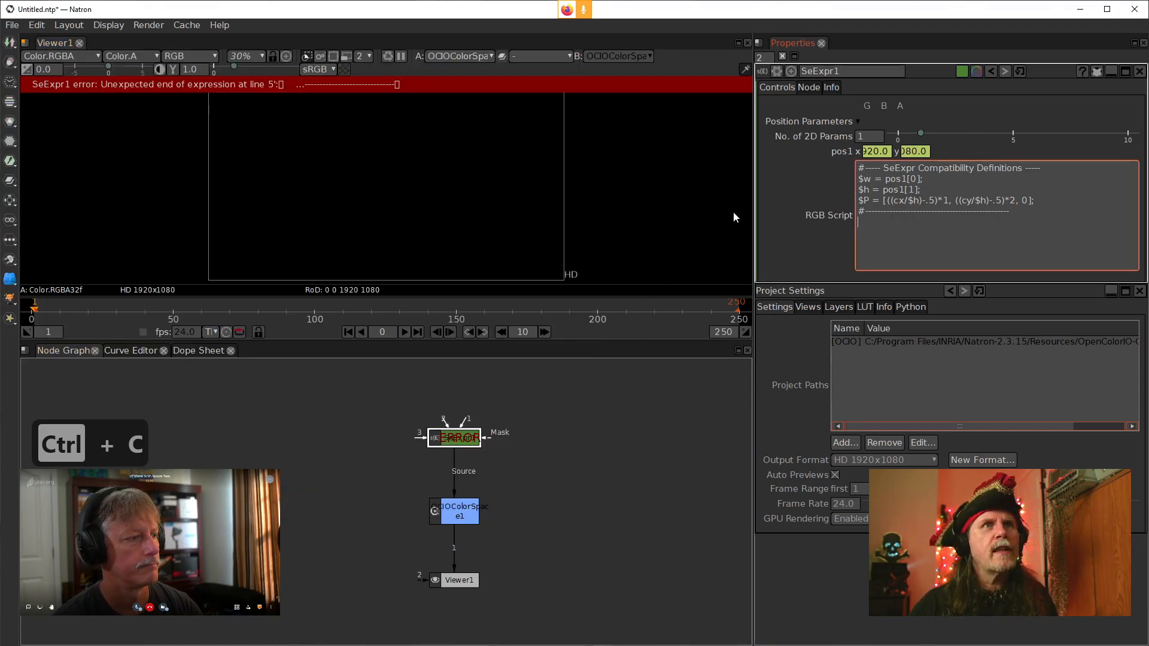
pyautogui.rightClick(893, 241)
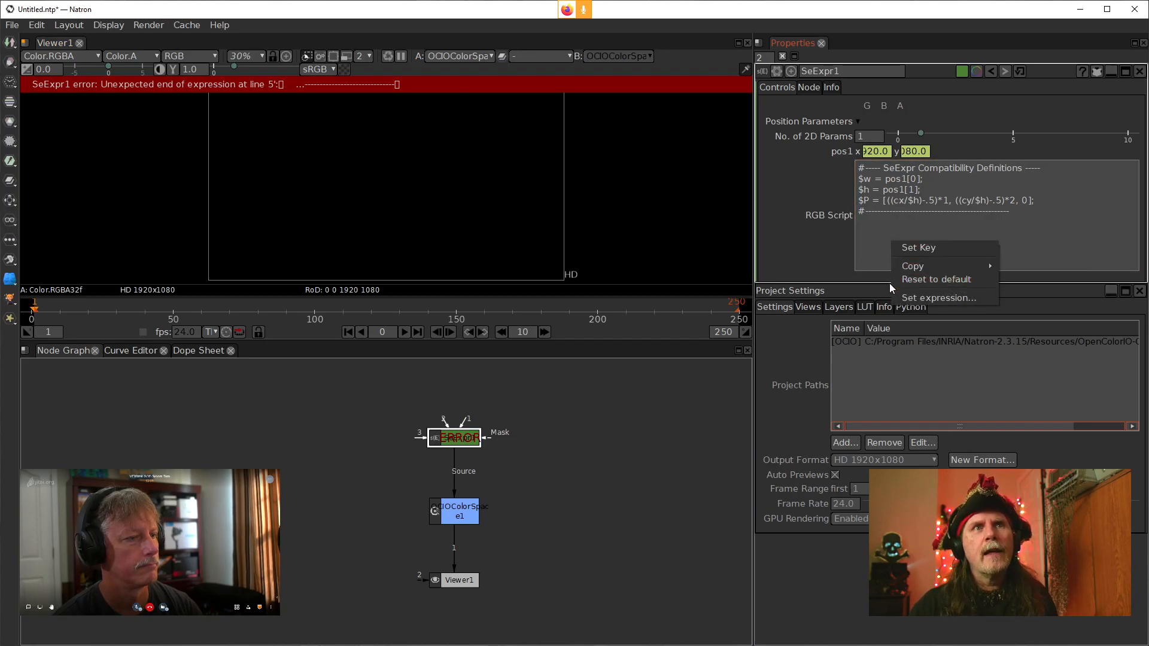
pyautogui.click(875, 240)
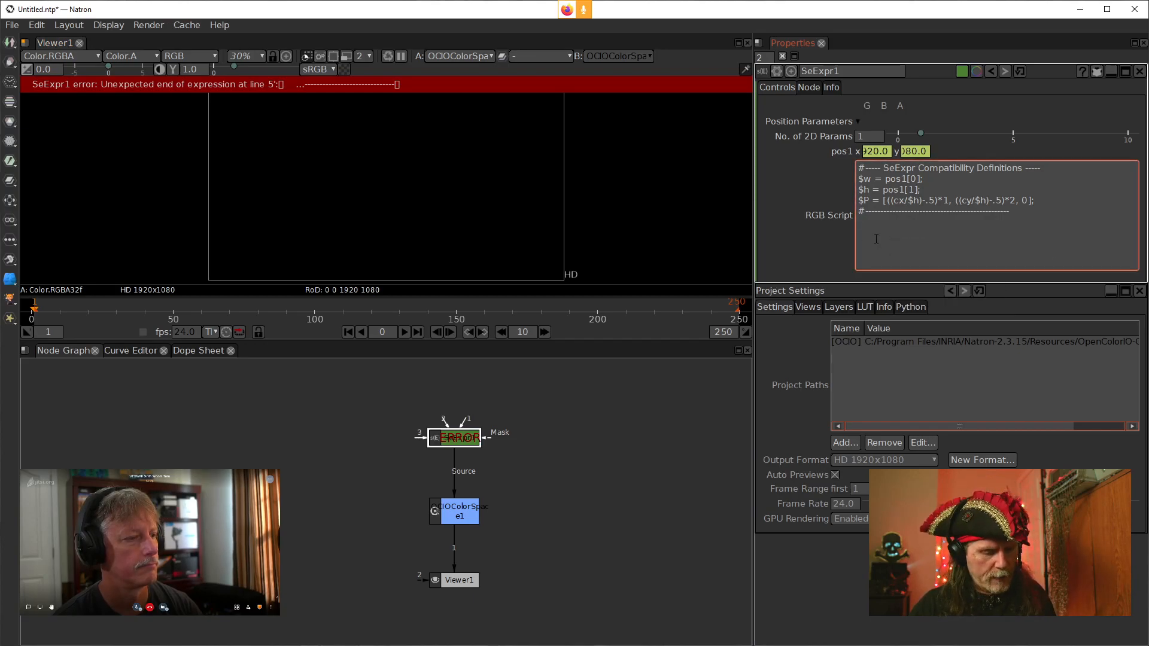
pyautogui.hotkey('ctrl', 'v')
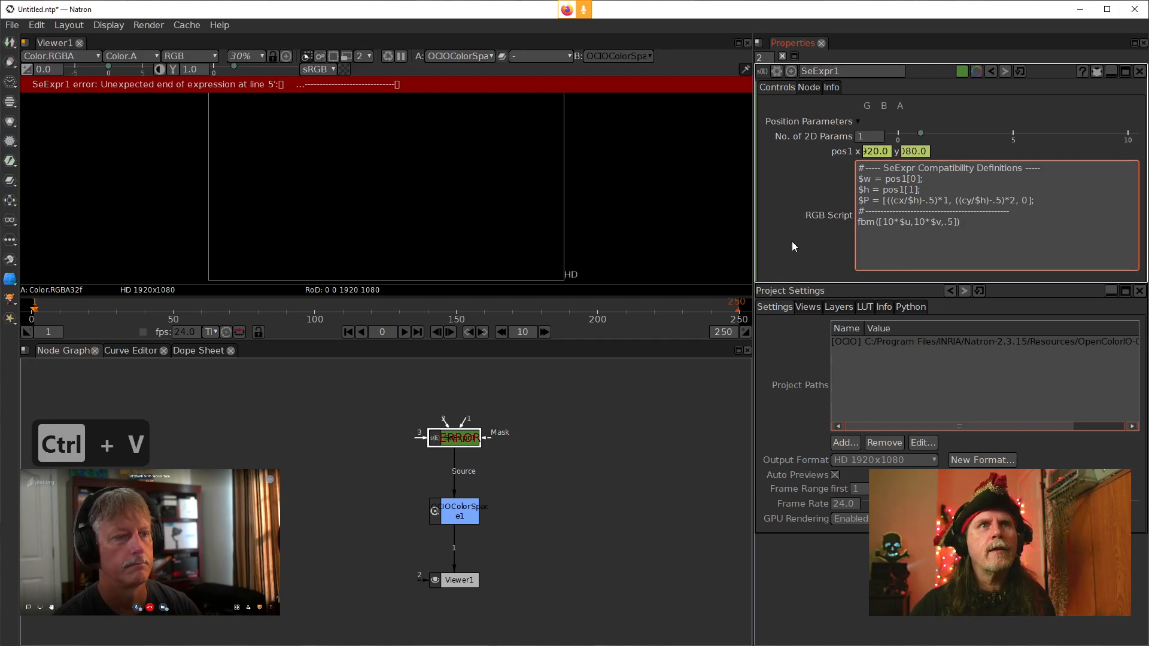
pyautogui.press('Return')
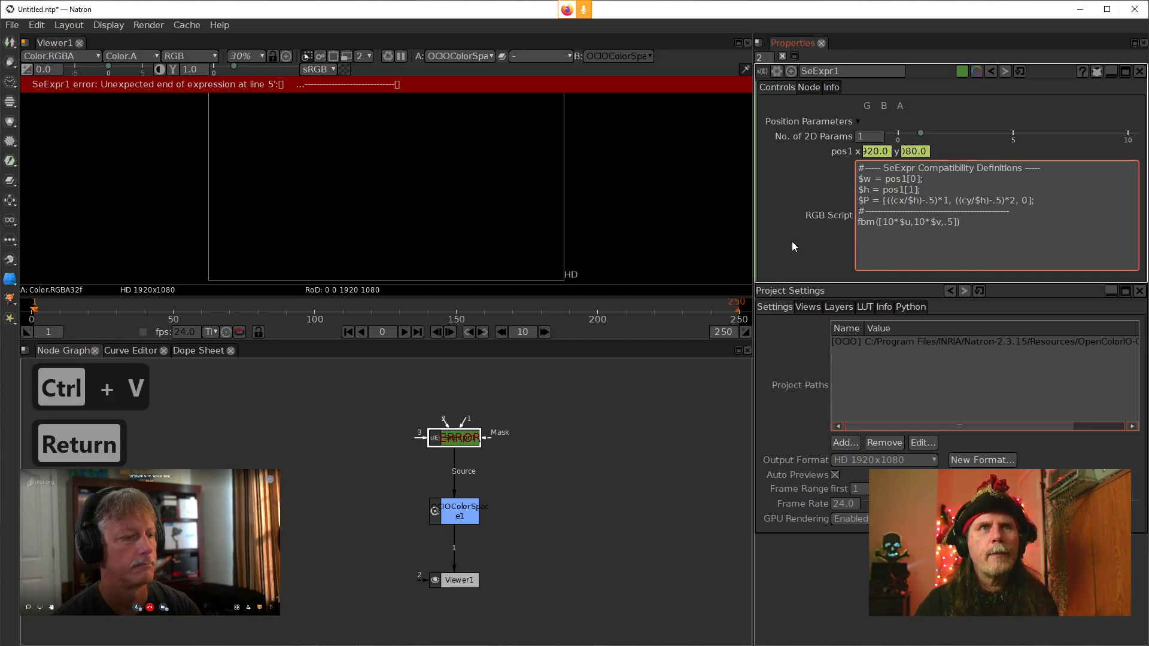
pyautogui.press('BackSpace')
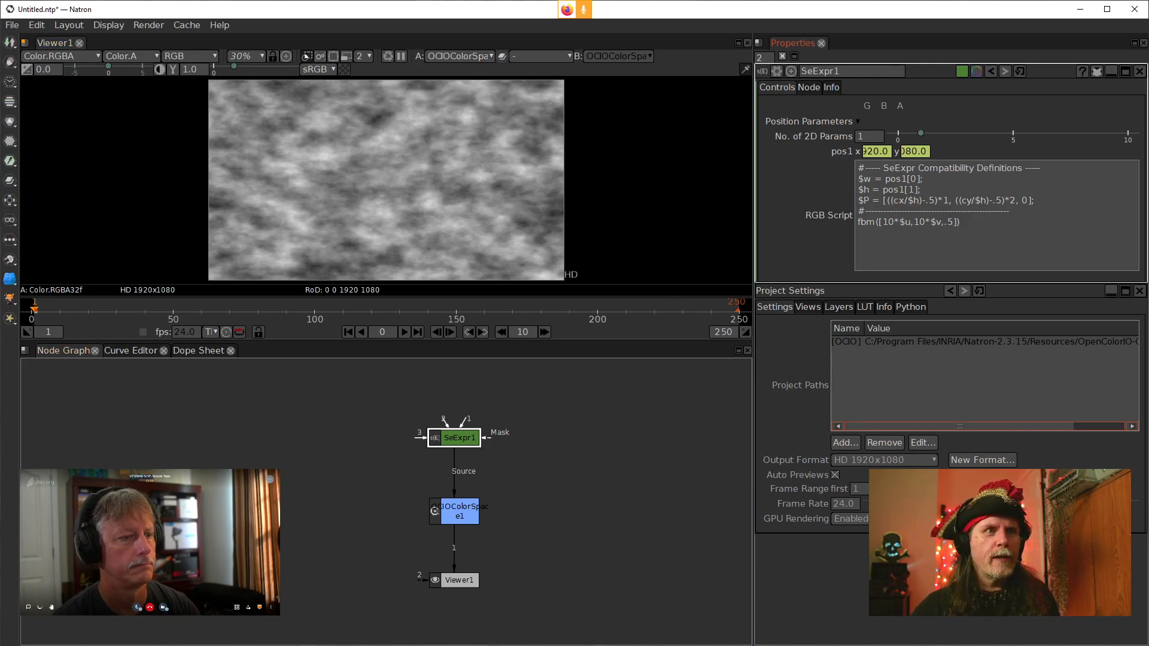
# Switch to Krita and replace the Color Voronoi SeExpr script with the copied fbm expression
pyautogui.hotkey('alt', 'Tab')
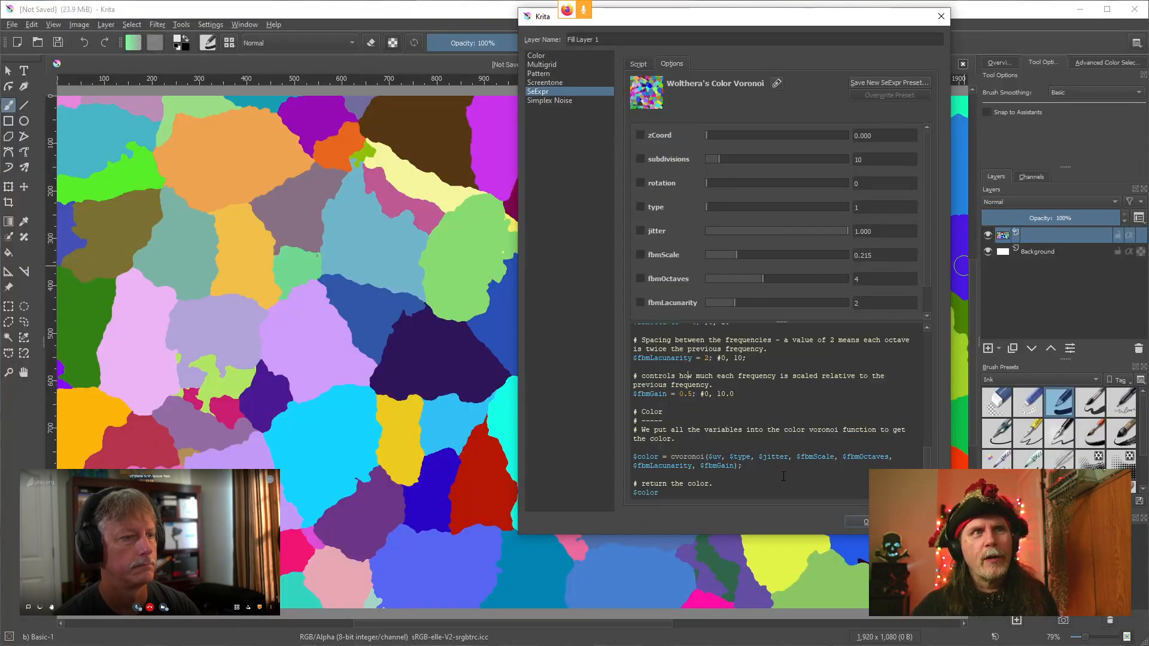
pyautogui.hotkey('ctrl', 'a')
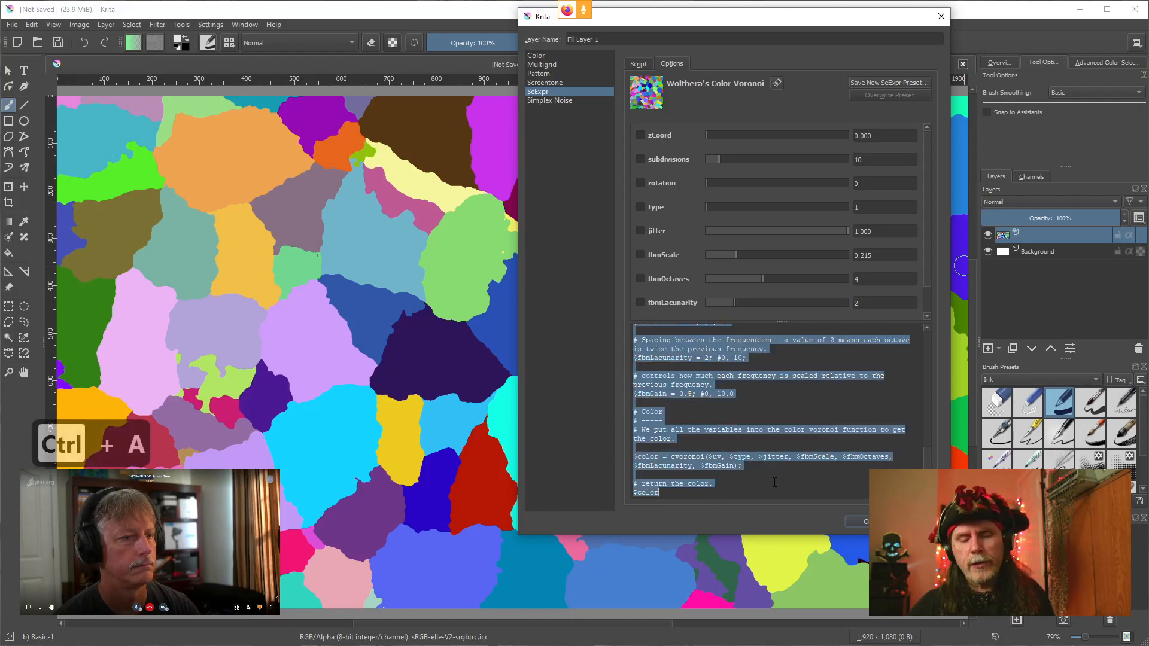
pyautogui.press('Delete')
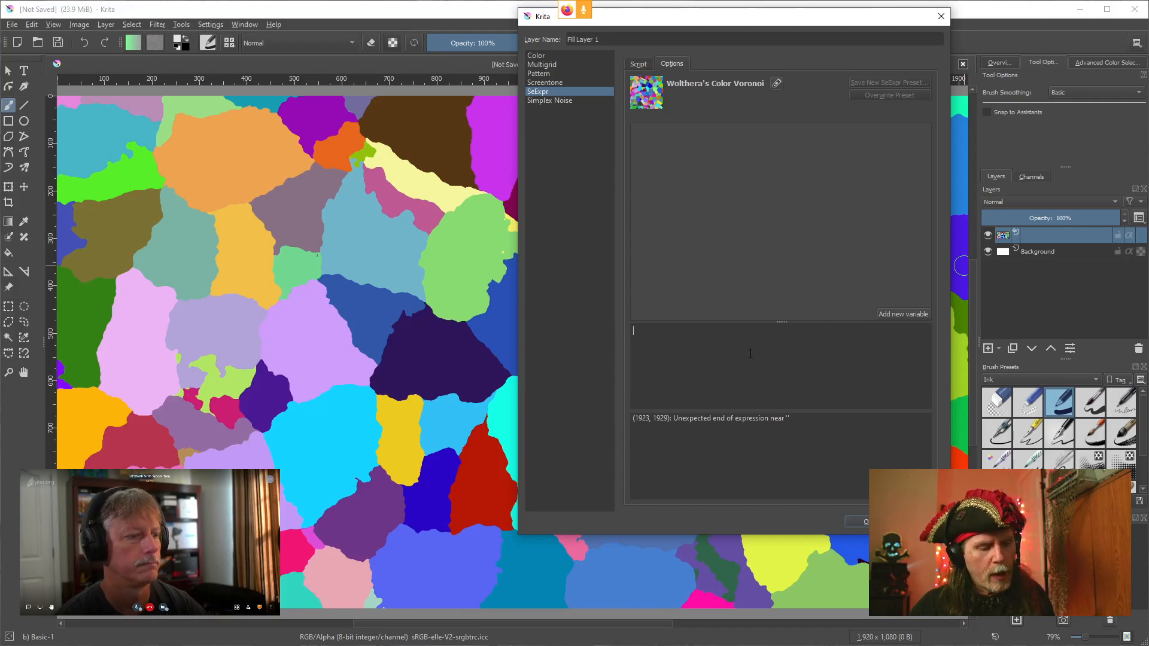
pyautogui.hotkey('ctrl', 'v')
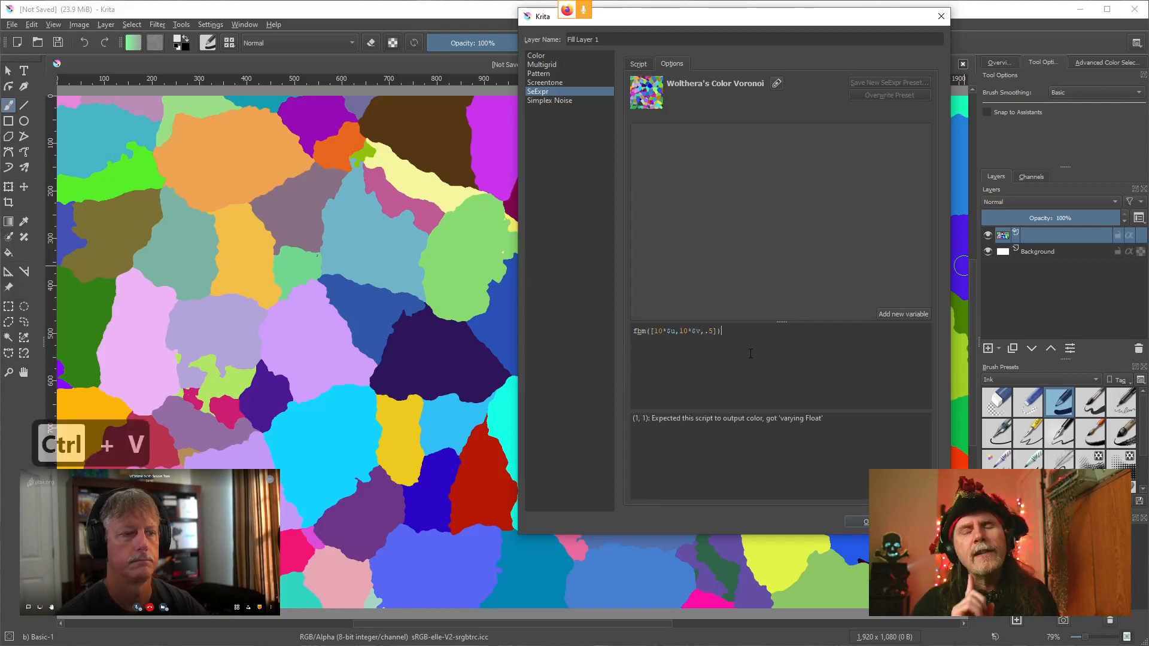
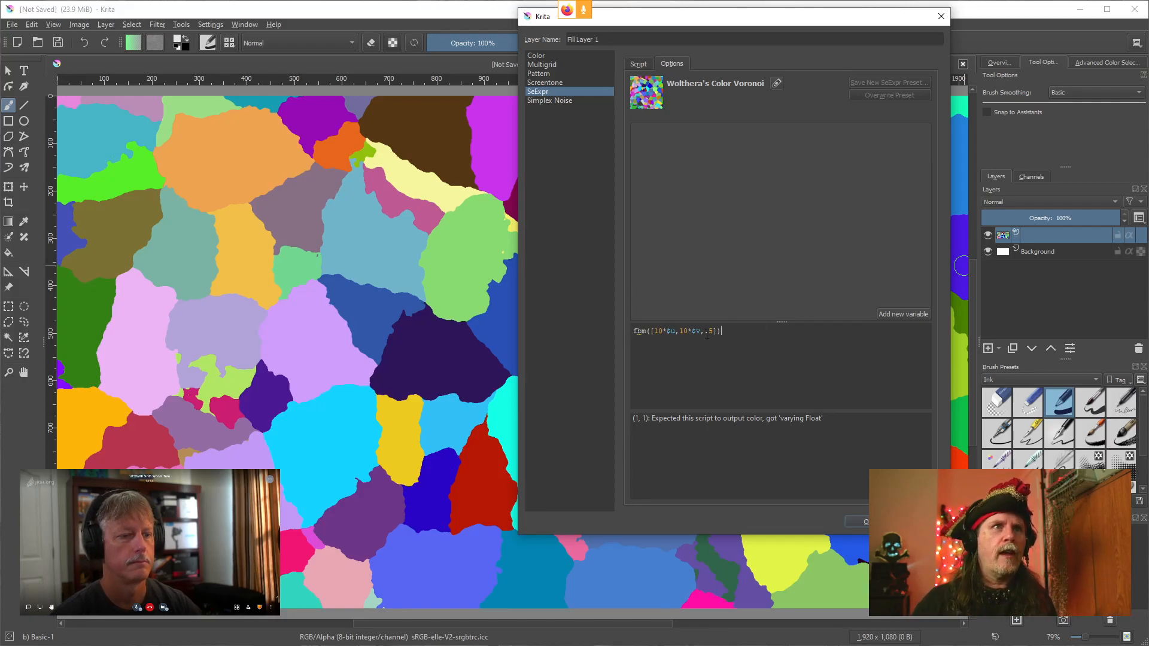
# Change the Krita SeExpr script's fbm call to cfbm
pyautogui.press('Left')
pyautogui.press('Left')
pyautogui.press('Left')
pyautogui.press('Left')
pyautogui.press('Left')
pyautogui.press('Left')
pyautogui.press('Left')
pyautogui.press('Left')
pyautogui.press('Left')
pyautogui.press('Left')
pyautogui.press('Left')
pyautogui.press('Left')
pyautogui.press('Left')
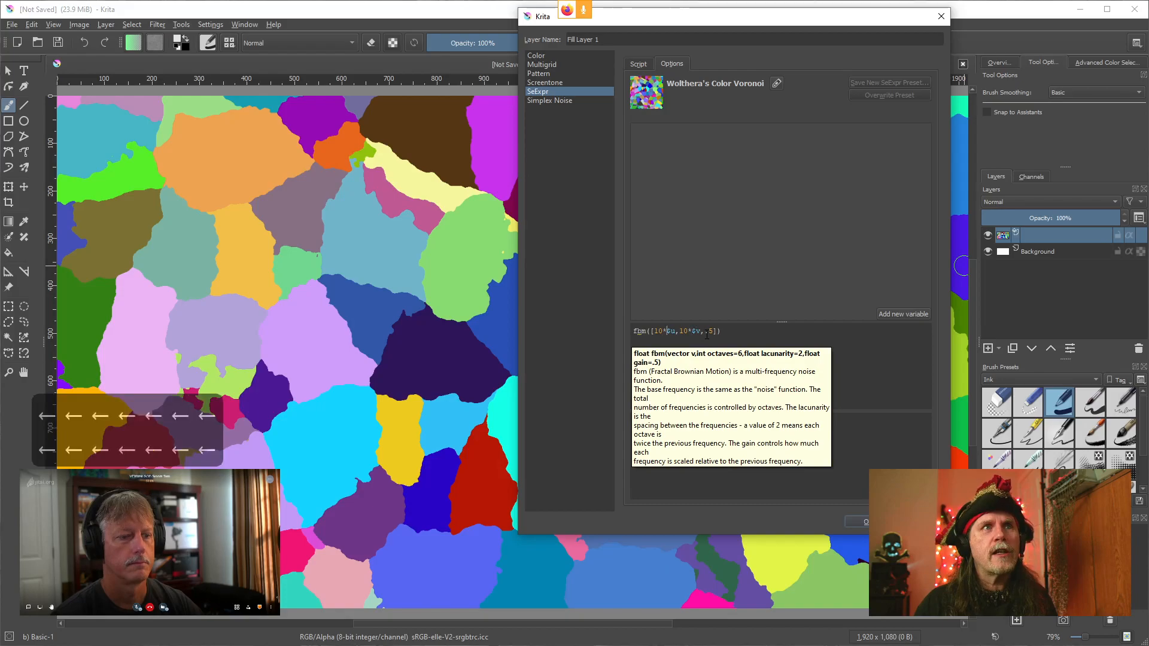
pyautogui.press('Left')
pyautogui.press('Left')
pyautogui.press('Left')
pyautogui.press('Left')
pyautogui.press('Left')
pyautogui.press('Left')
pyautogui.press('Left')
pyautogui.press('Left')
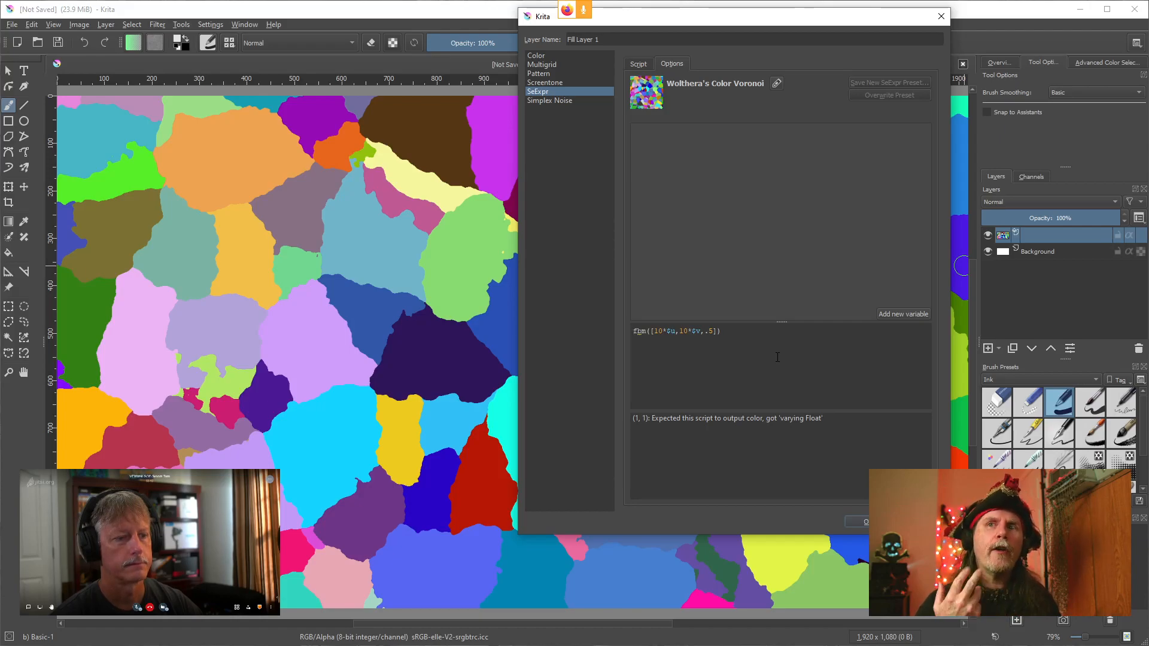
pyautogui.write('c')
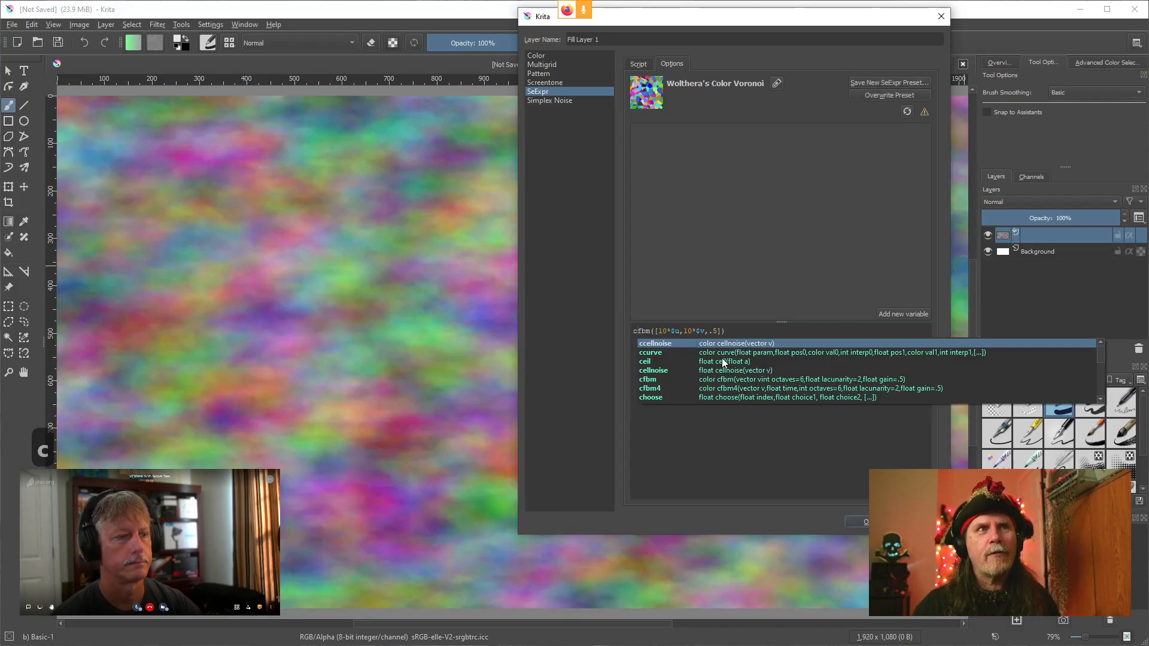
pyautogui.click(785, 264)
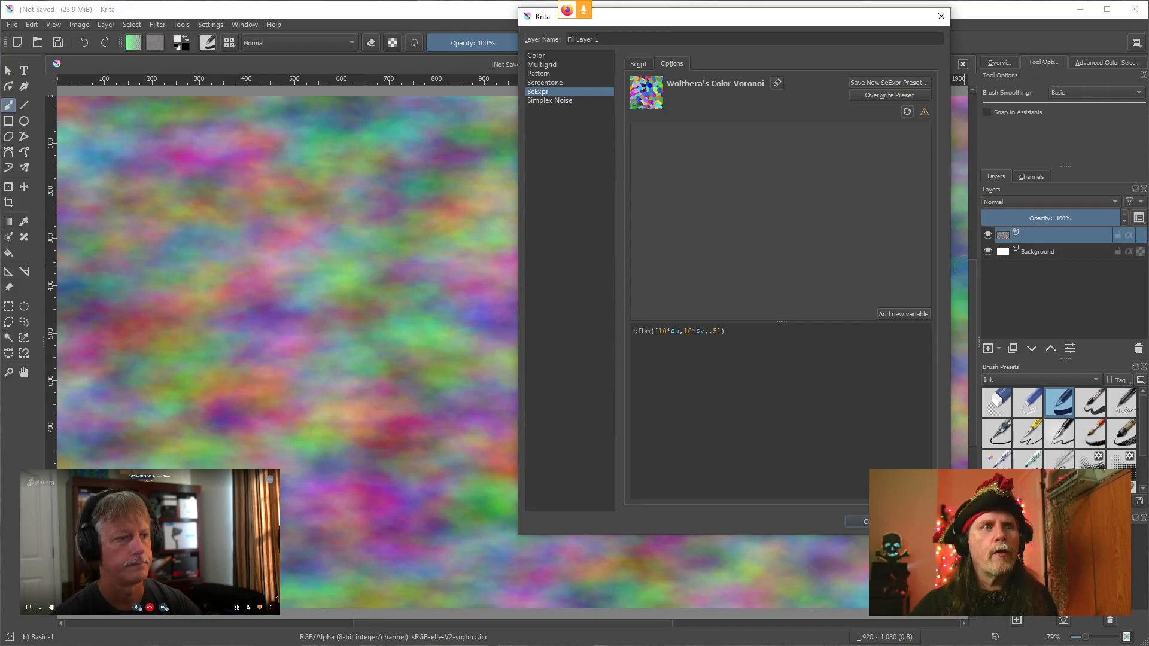
# Switch to the Expression Editor, change its fbm call to cfbm and apply it
pyautogui.click(409, 645)
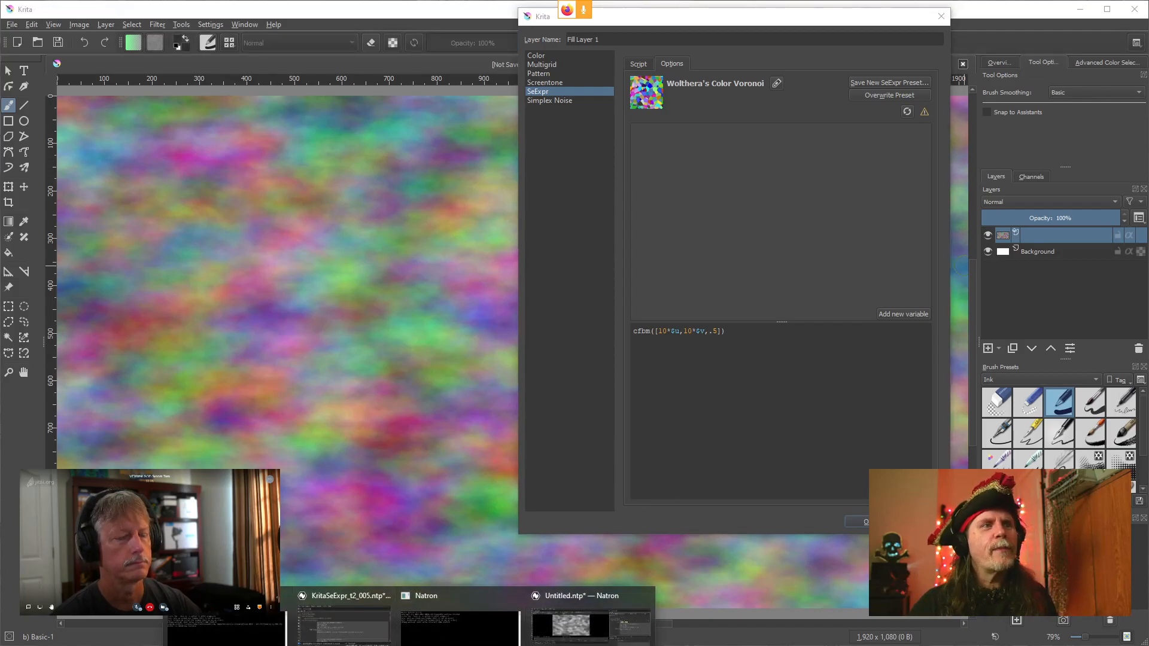
pyautogui.moveTo(433, 645)
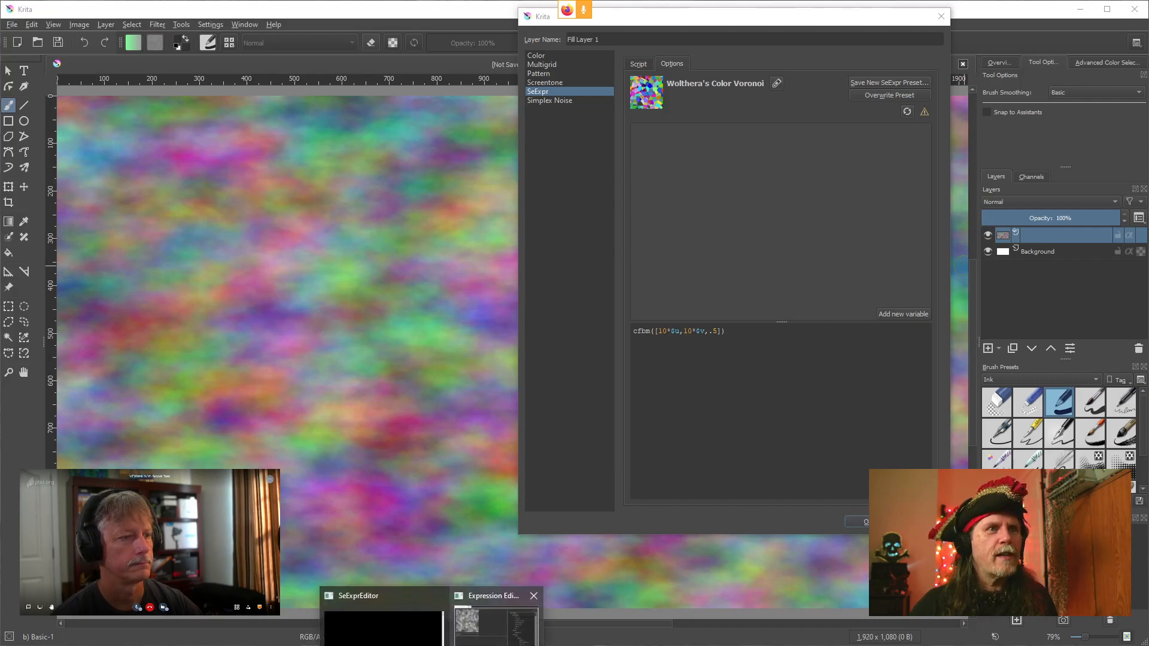
pyautogui.click(496, 626)
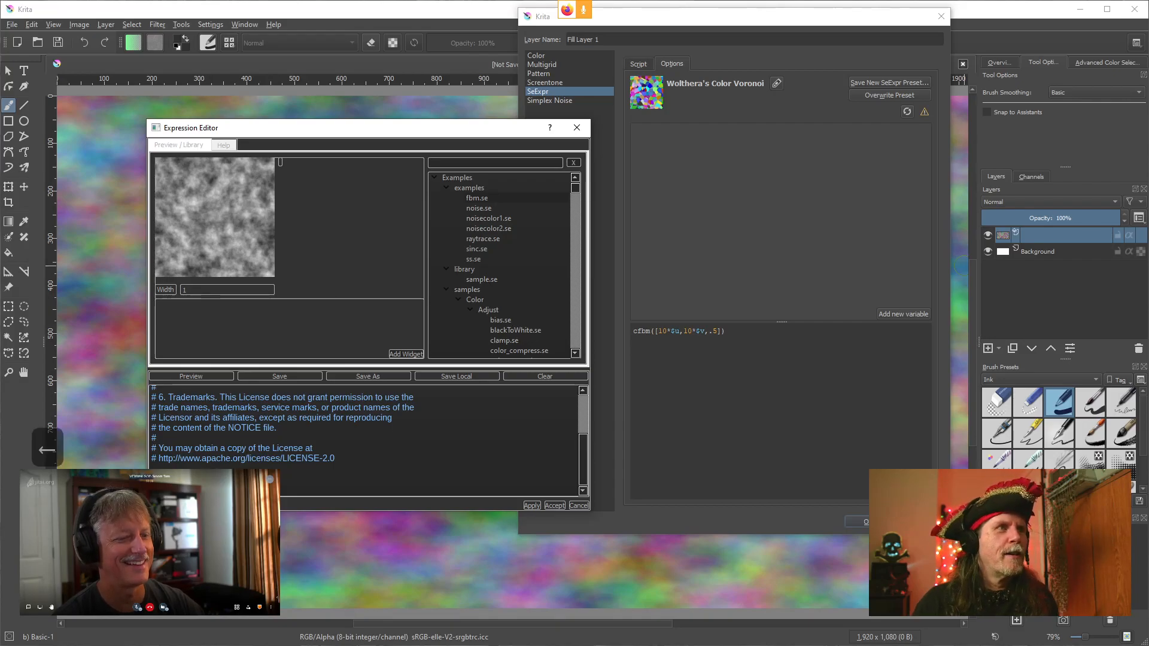
pyautogui.press('Left')
pyautogui.write('c')
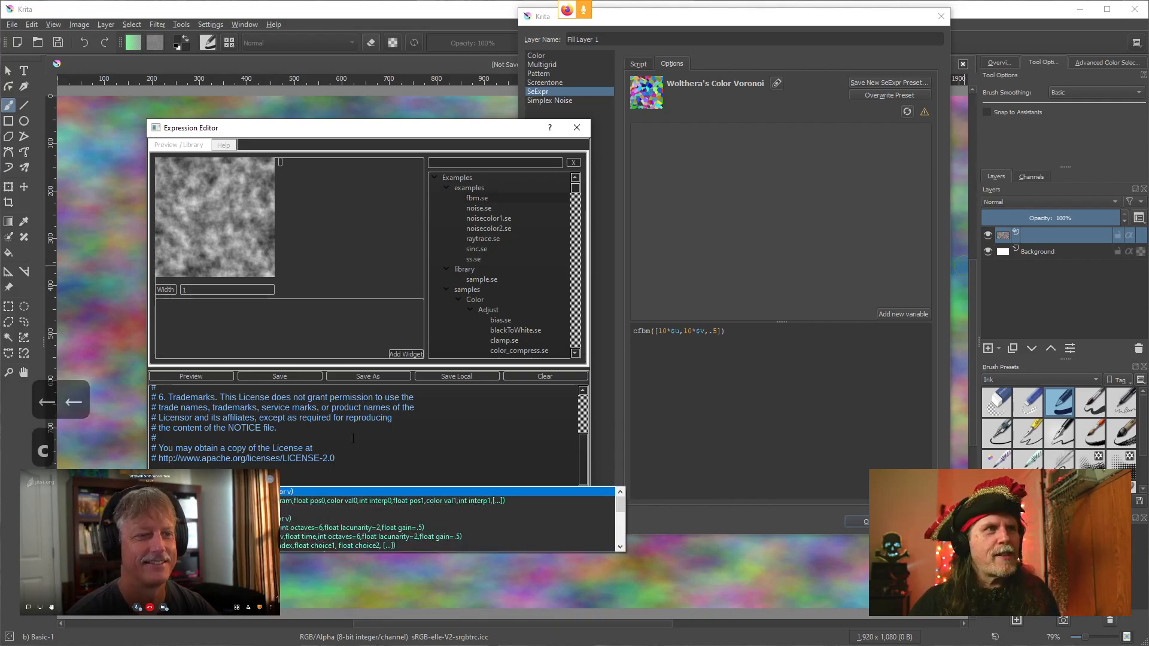
pyautogui.click(319, 447)
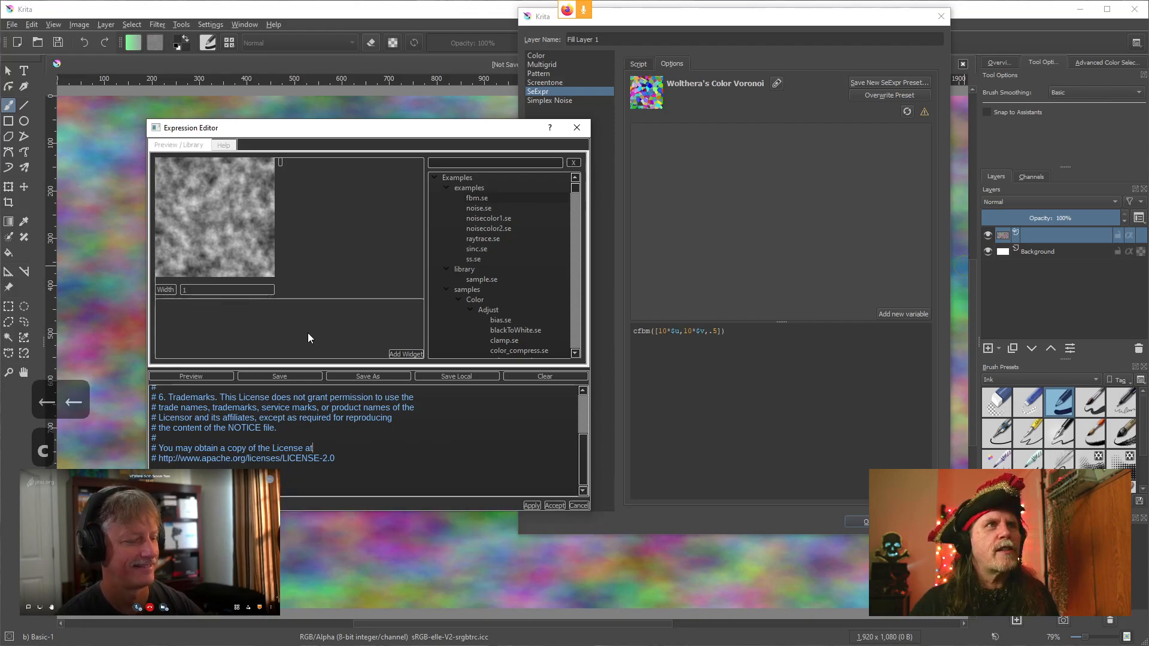
pyautogui.click(531, 506)
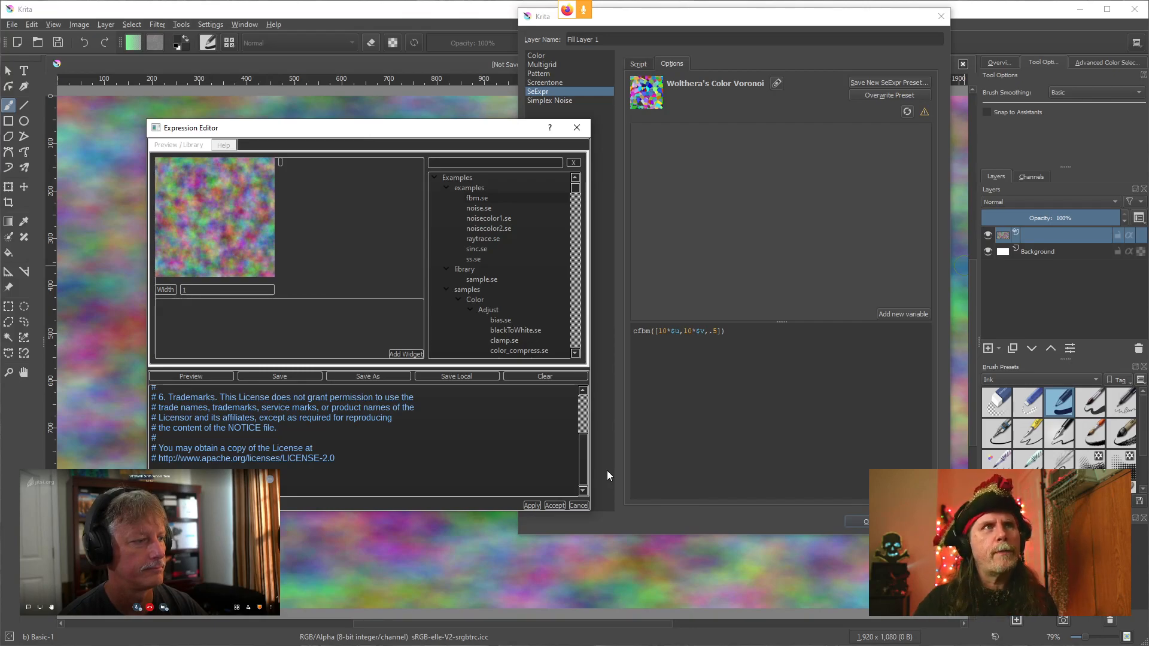
# Switch to Natron and change SeExpr1's RGB Script call from fbm to cfbm, applying the edit
pyautogui.click(409, 645)
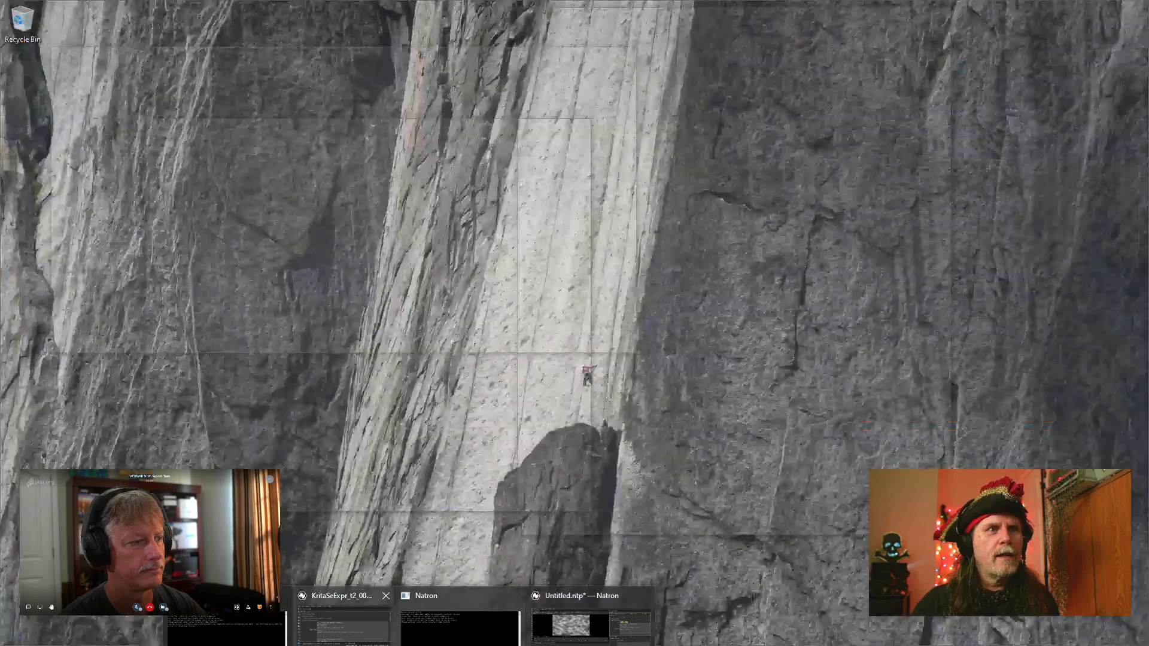
pyautogui.click(590, 626)
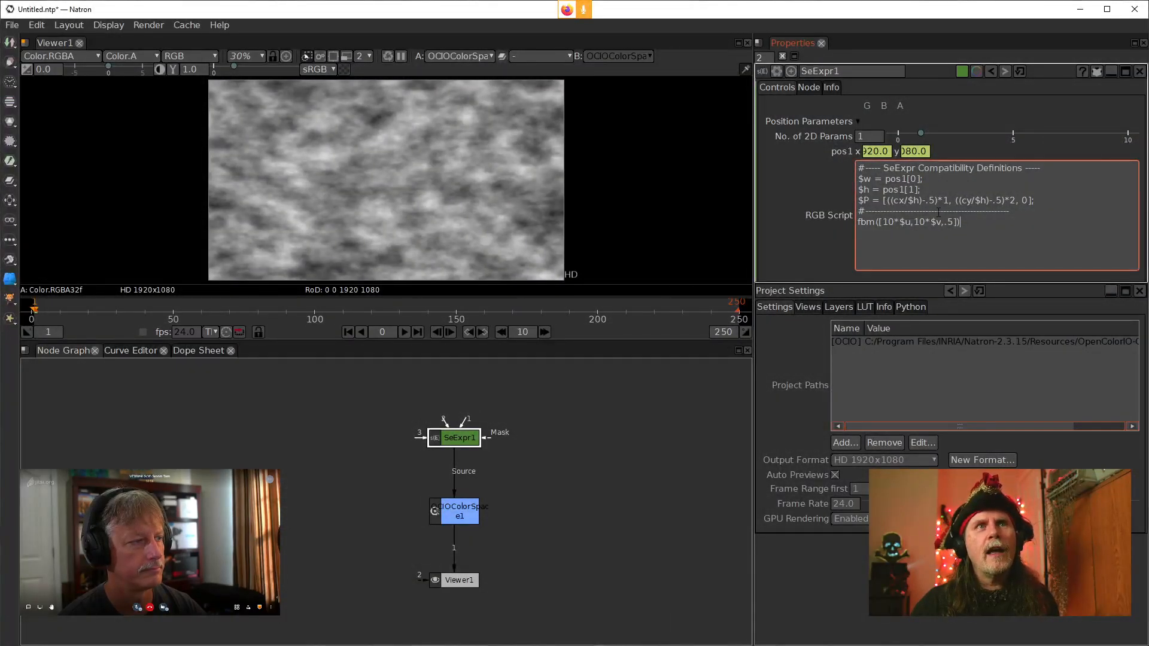
pyautogui.write('c')
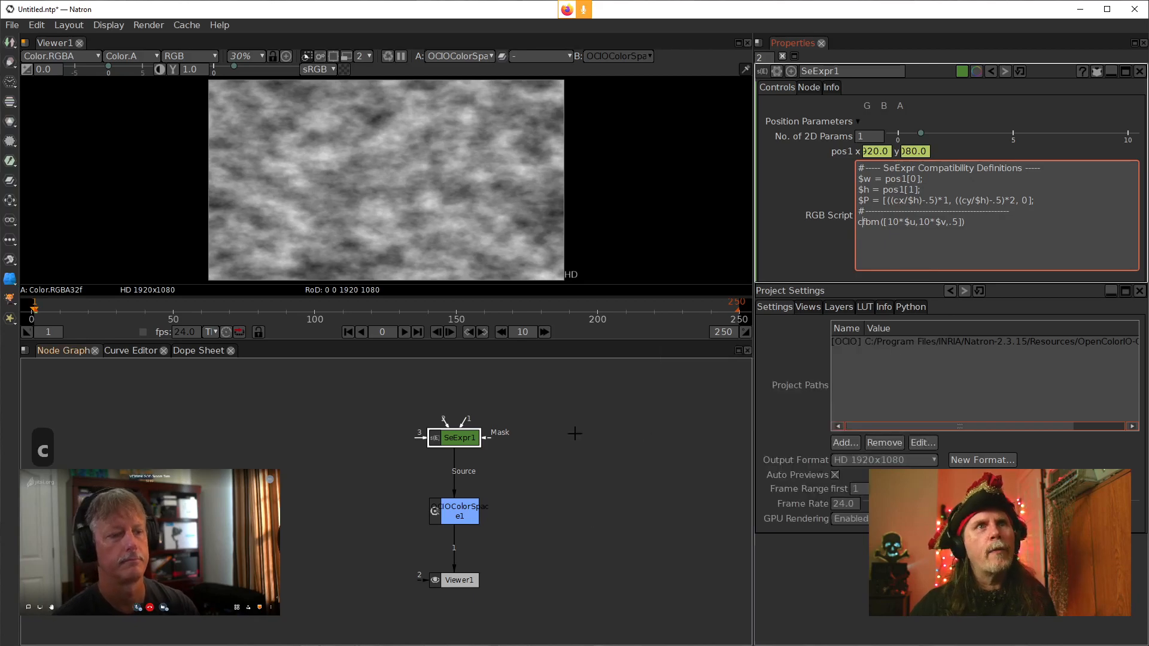
pyautogui.click(606, 420)
pyautogui.hotkey('ctrl', 'a')
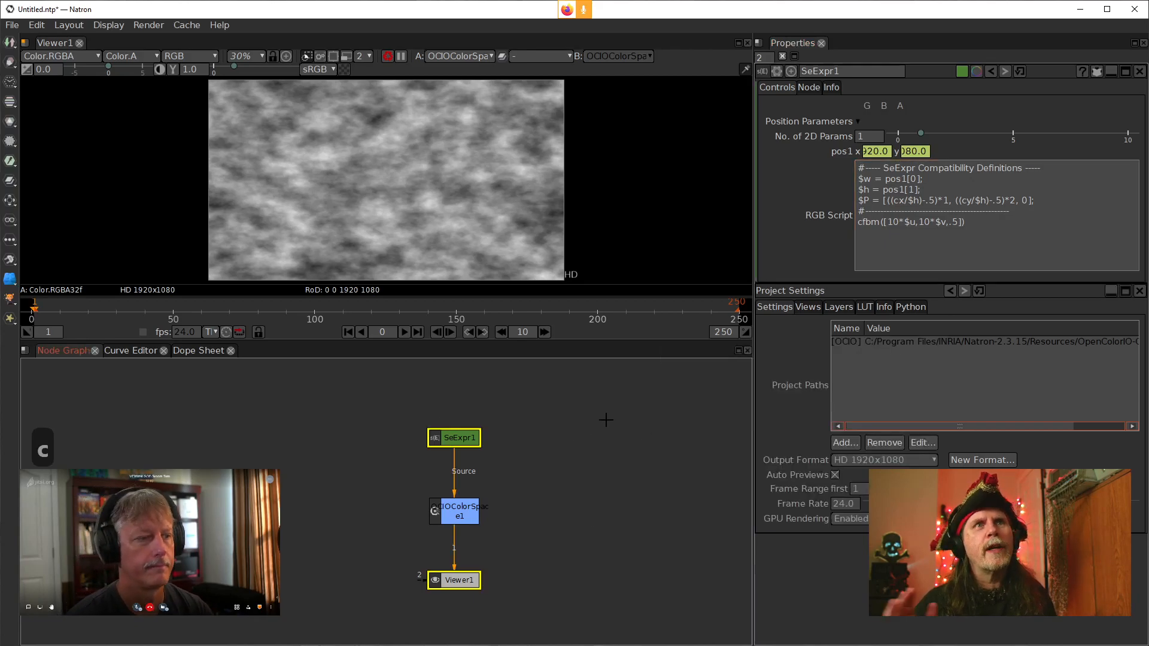
pyautogui.click(606, 420)
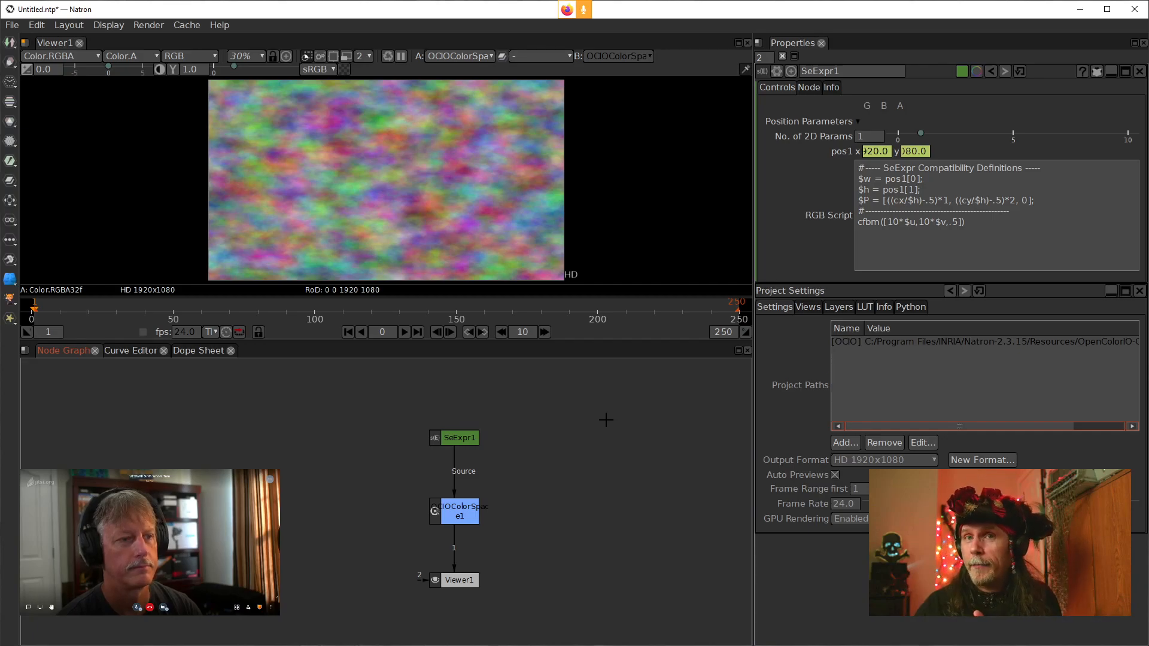
# Revert SeExpr1's RGB Script call back to fbm and apply it
pyautogui.click(873, 227)
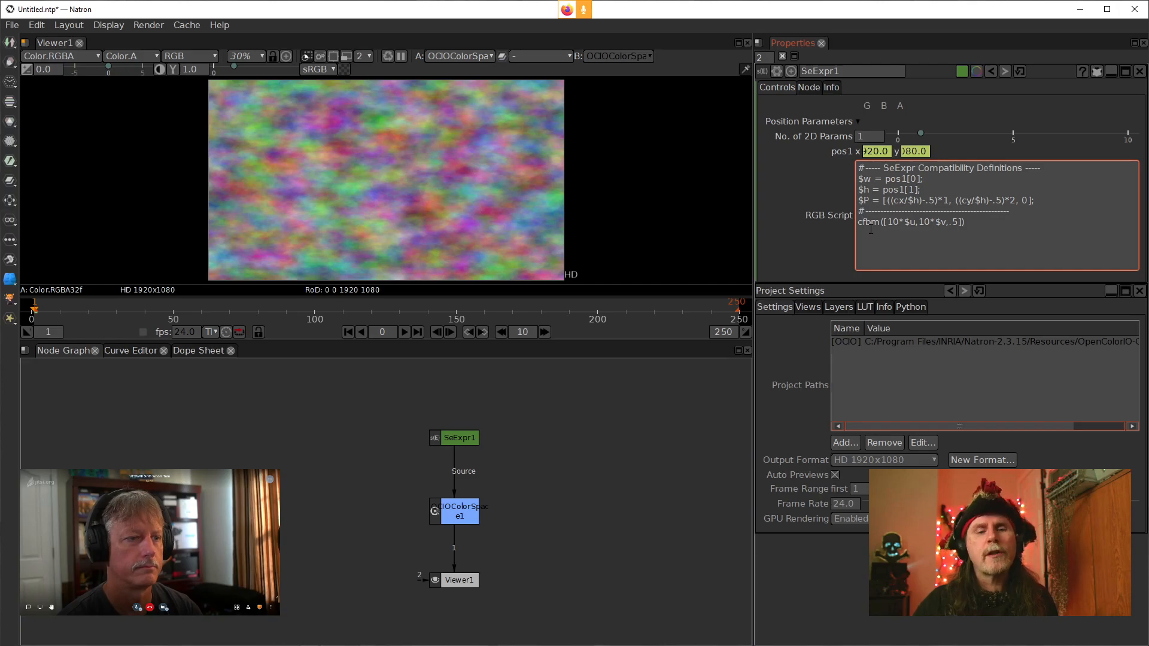
pyautogui.press('BackSpace')
pyautogui.click(830, 240)
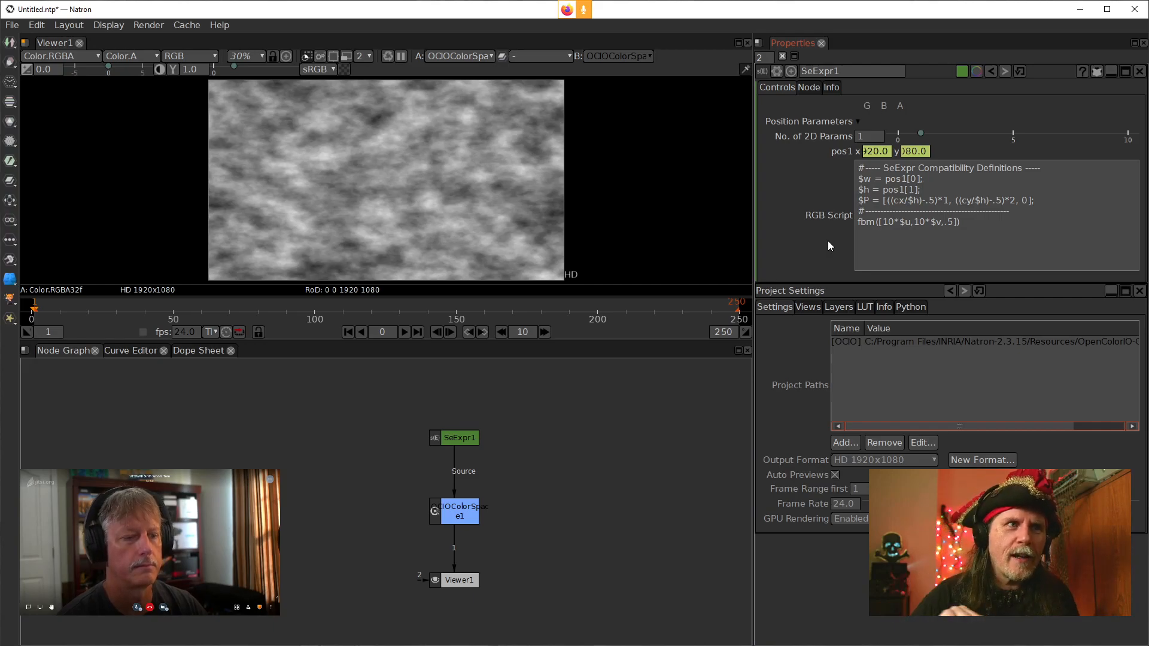
# Switch to Krita and revert the SeExpr script's cfbm call back to fbm
pyautogui.hotkey('alt', 'Tab')
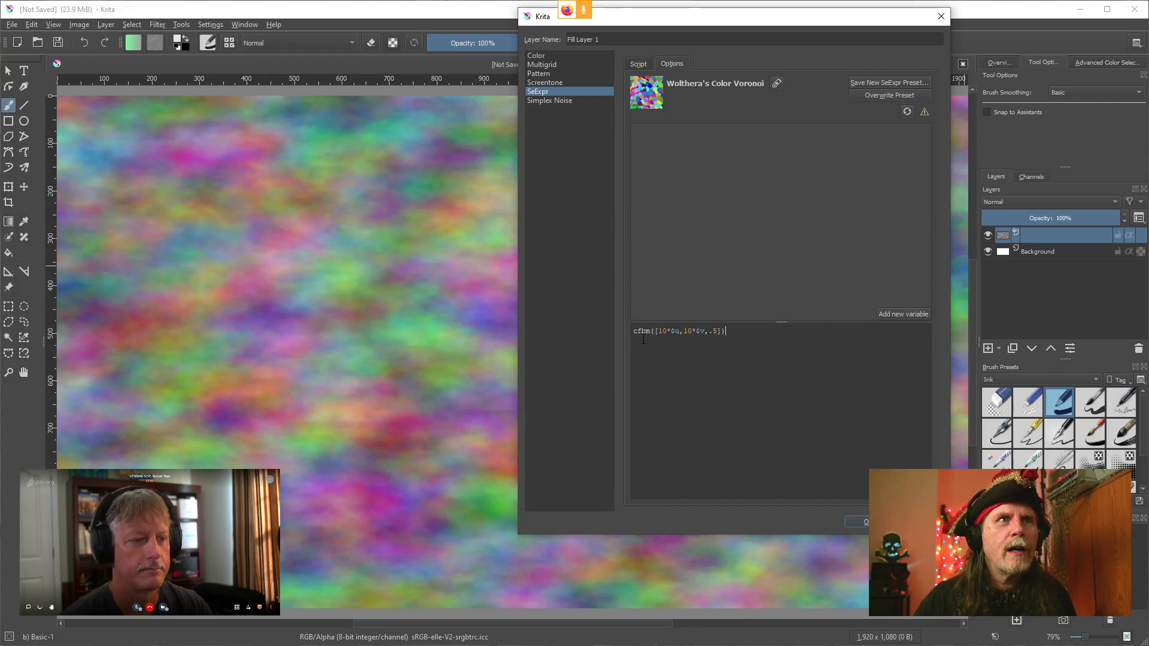
pyautogui.press('BackSpace')
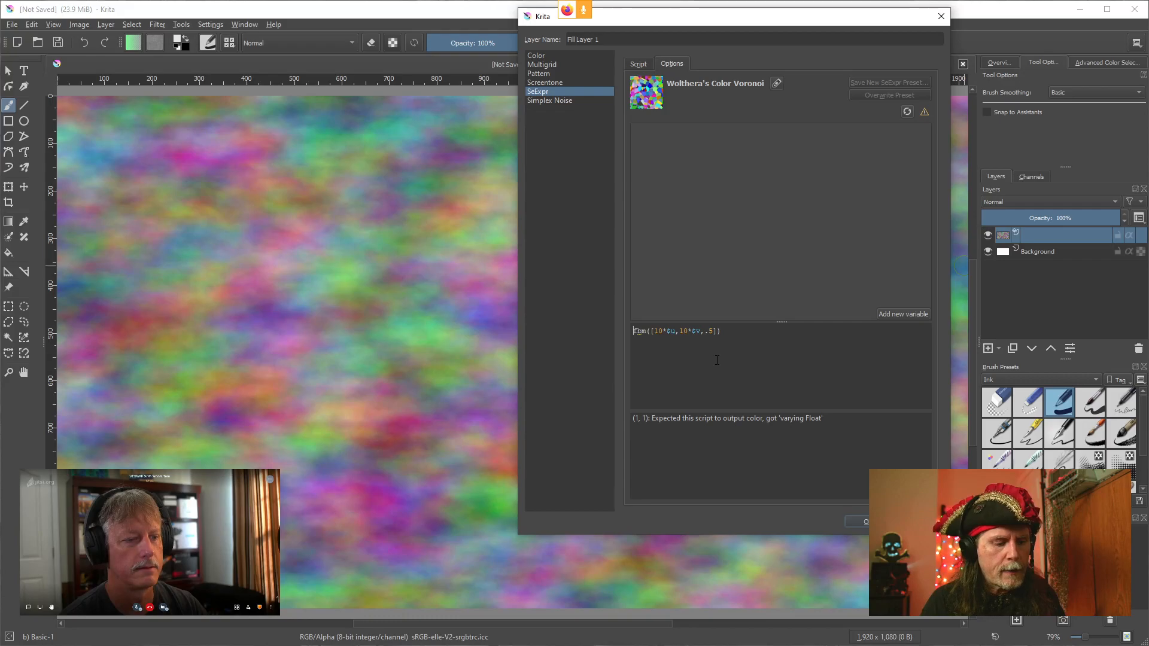
pyautogui.write('gou')
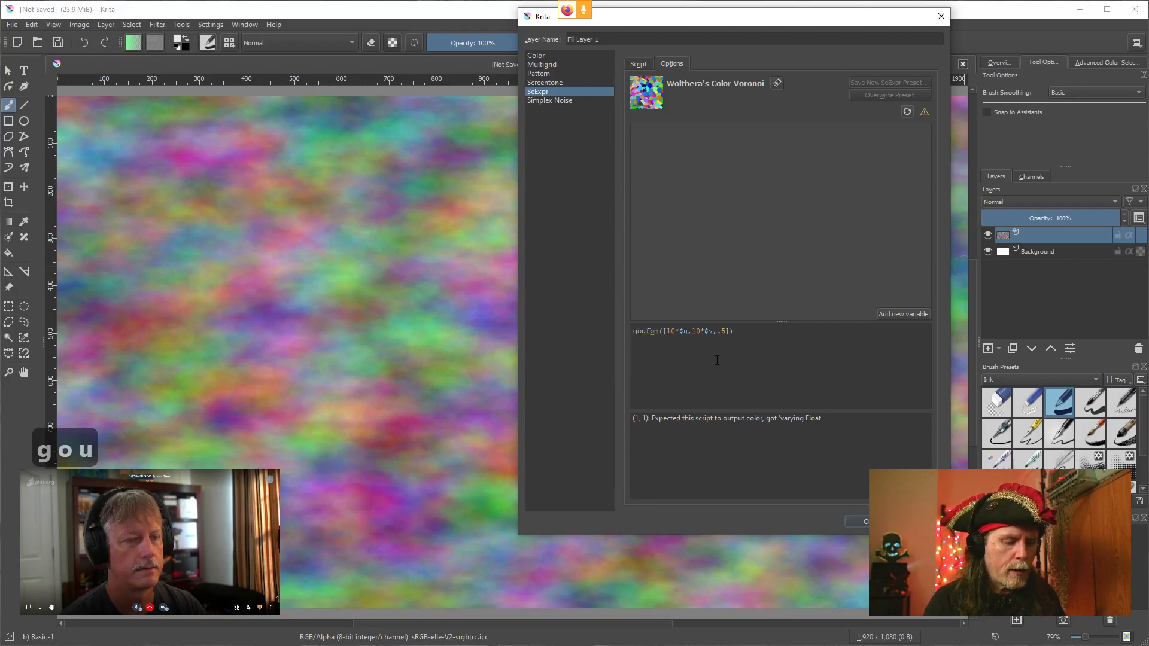
pyautogui.write('si')
pyautogui.press('BackSpace')
pyautogui.press('BackSpace')
pyautogui.press('BackSpace')
pyautogui.press('BackSpace')
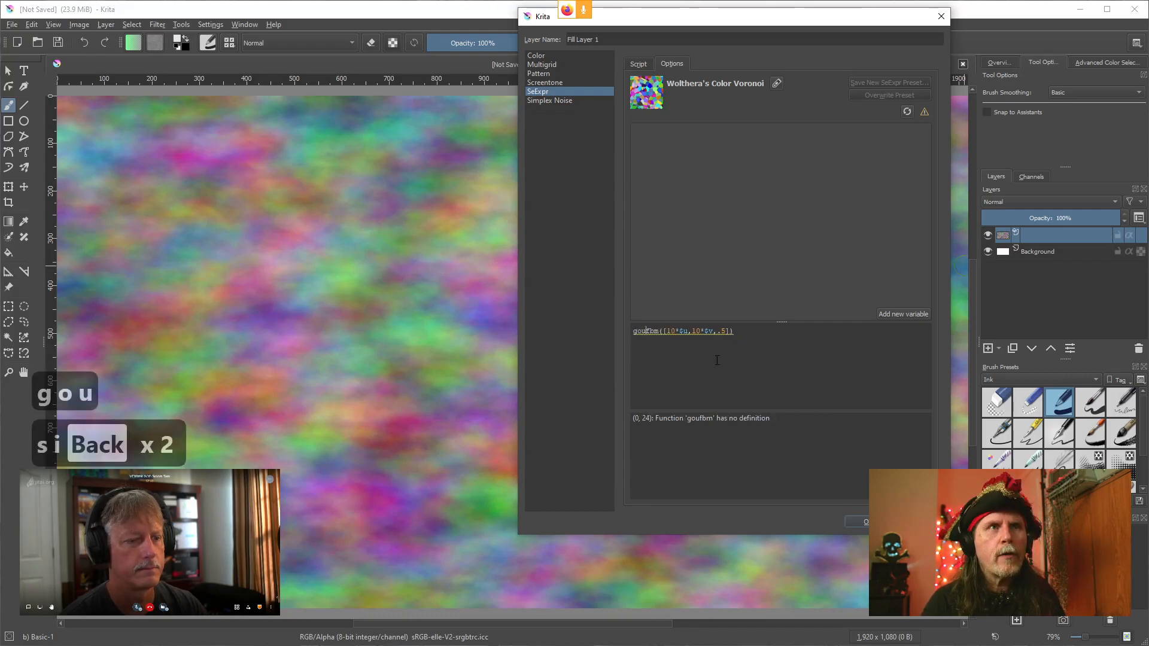
pyautogui.press('BackSpace')
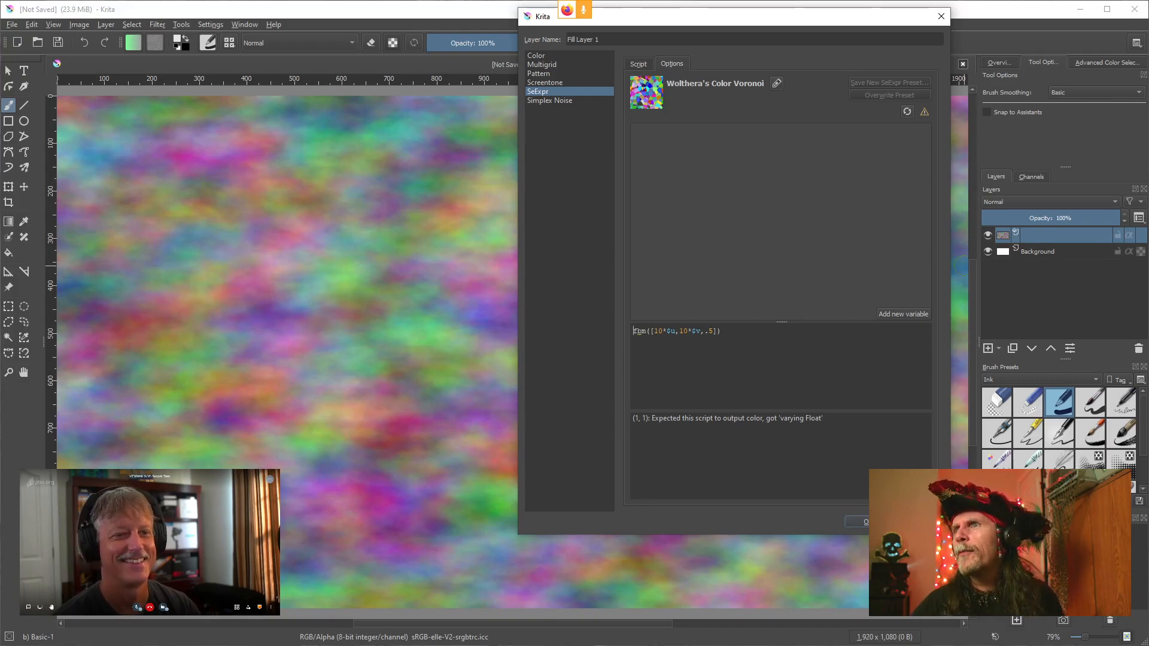
# Insert a boxstep call wrapping a nested fbm call at the start of the Krita SeExpr script
pyautogui.hotkey('alt', 'Tab')
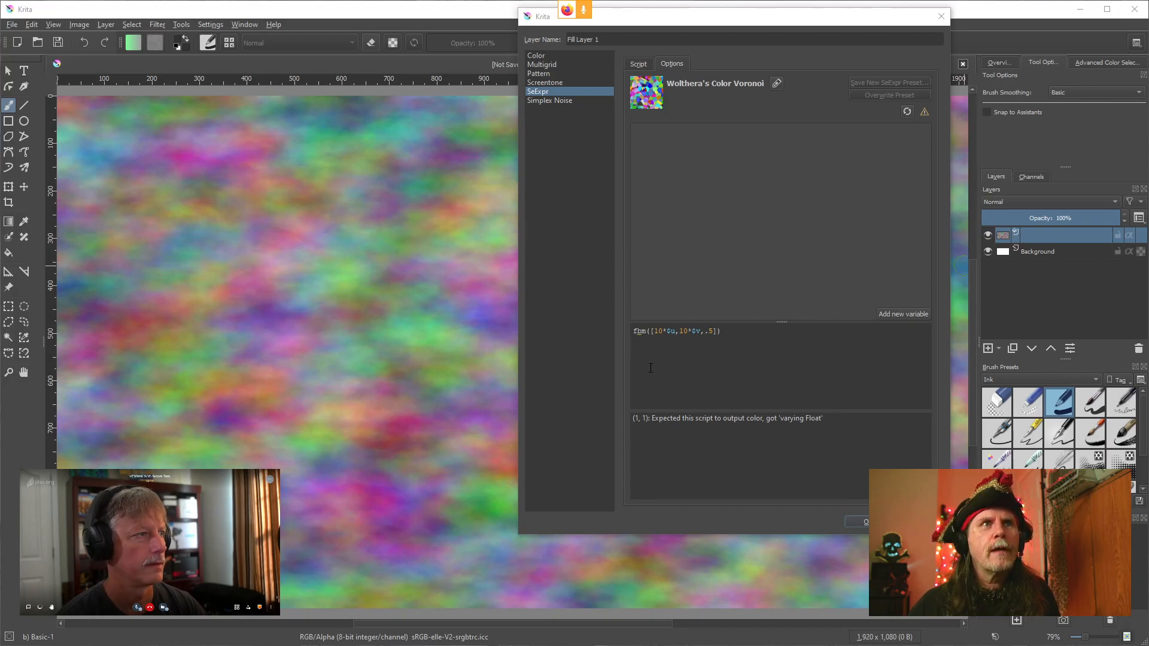
pyautogui.click(637, 331)
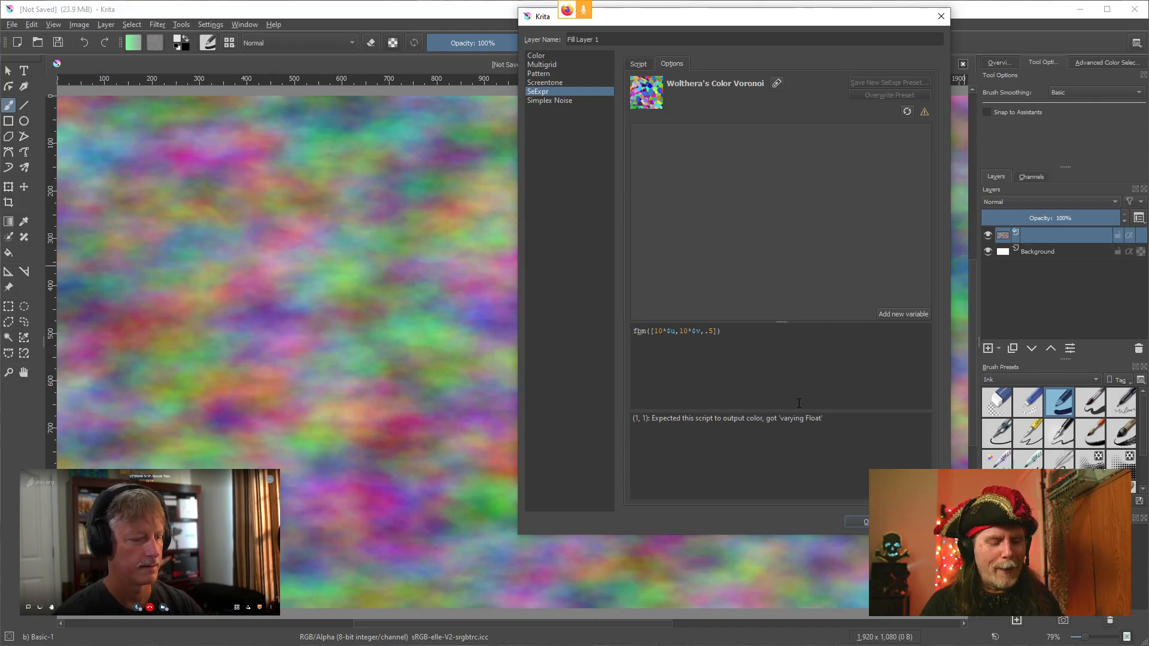
pyautogui.write('bo')
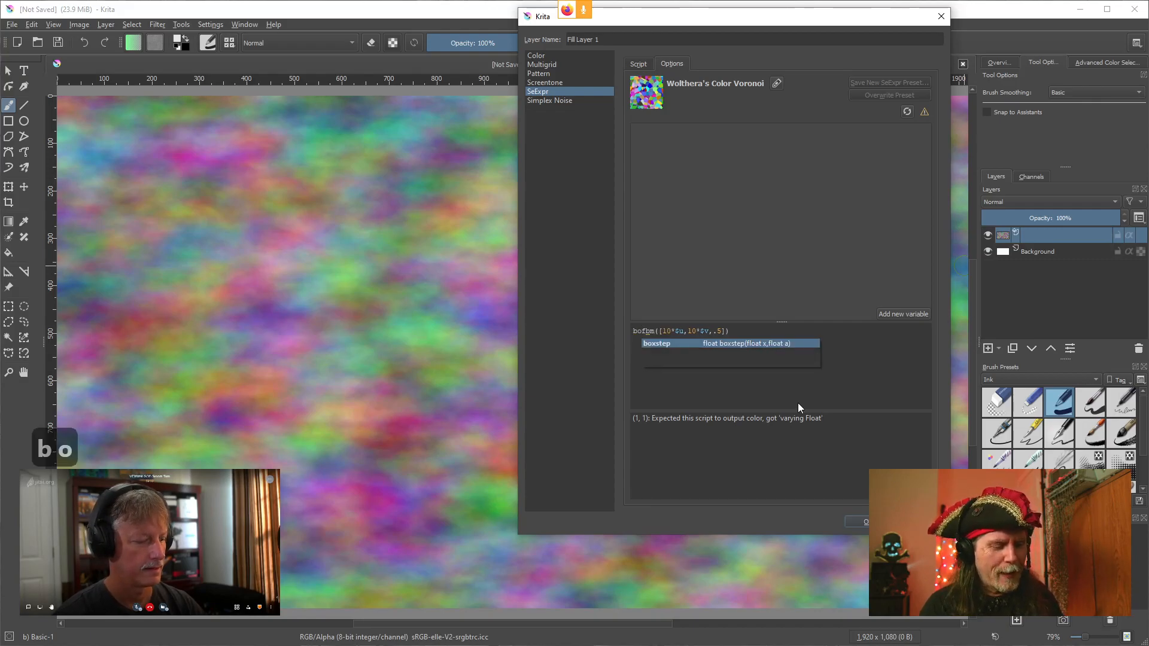
pyautogui.write('x')
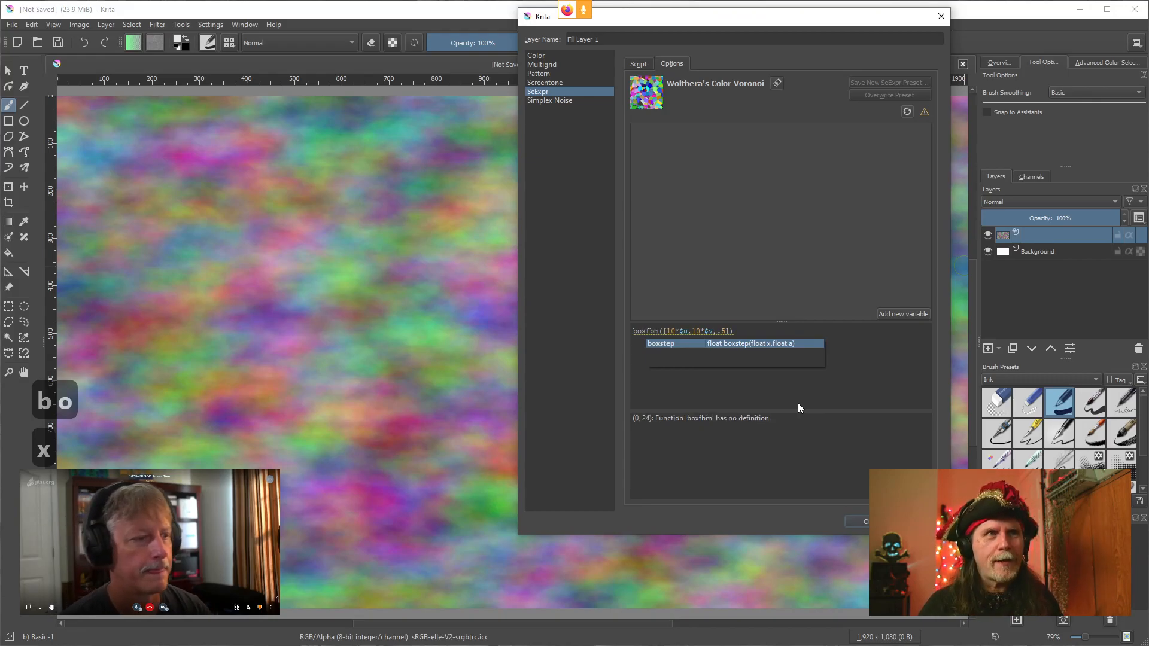
pyautogui.press('Return')
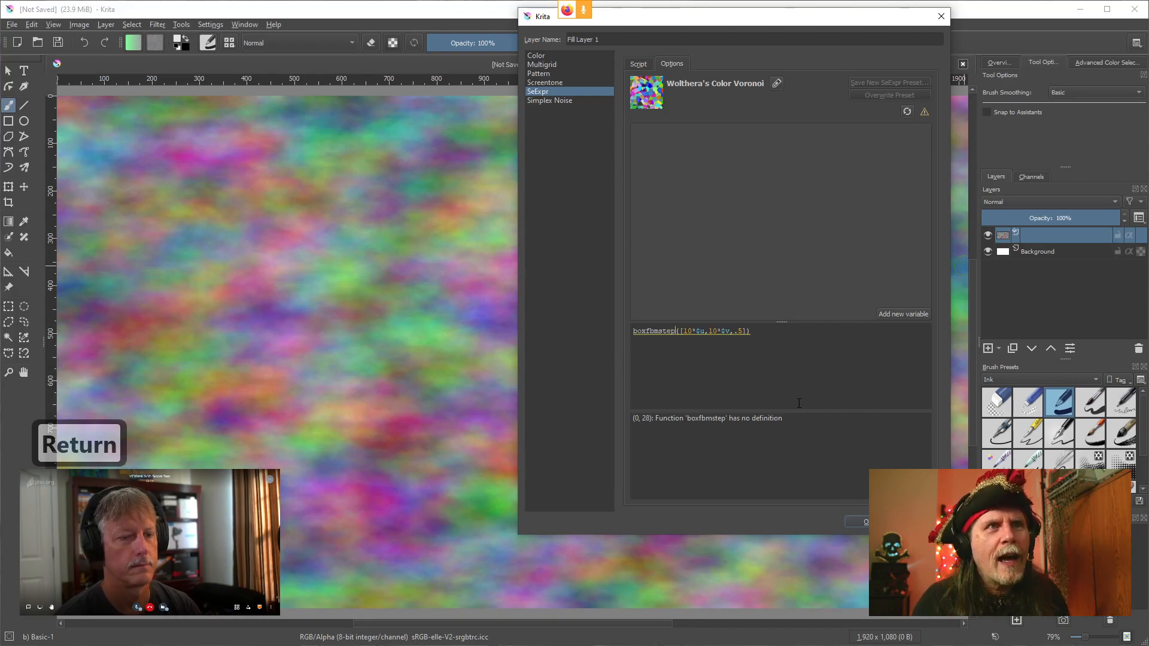
pyautogui.write('(')
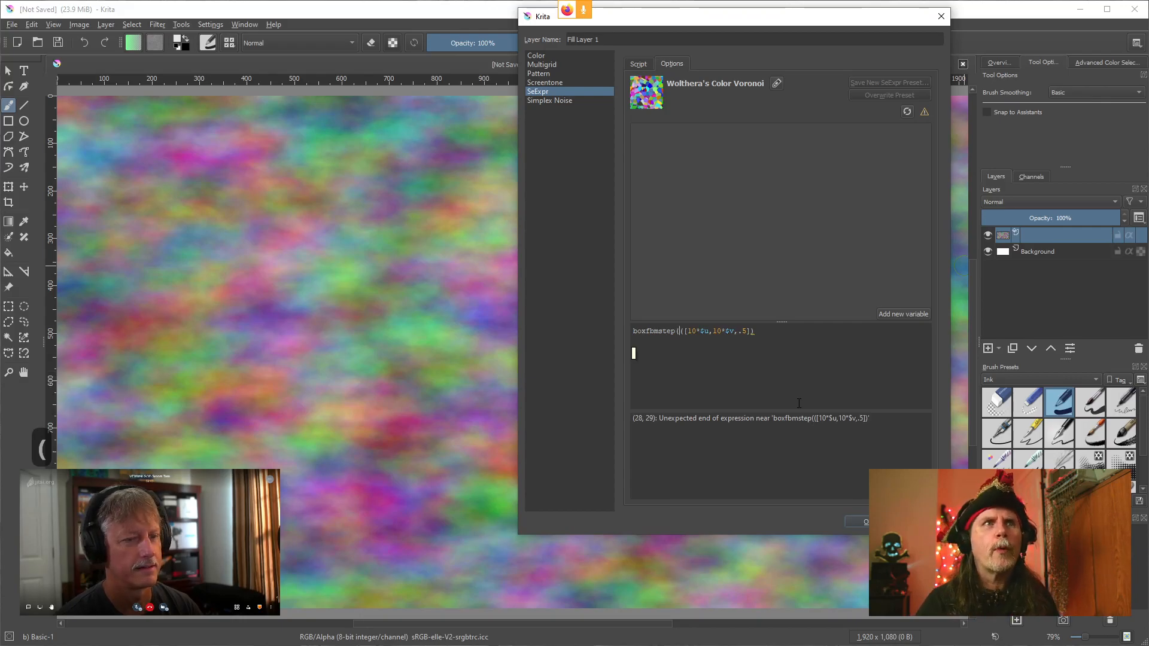
pyautogui.write('fb')
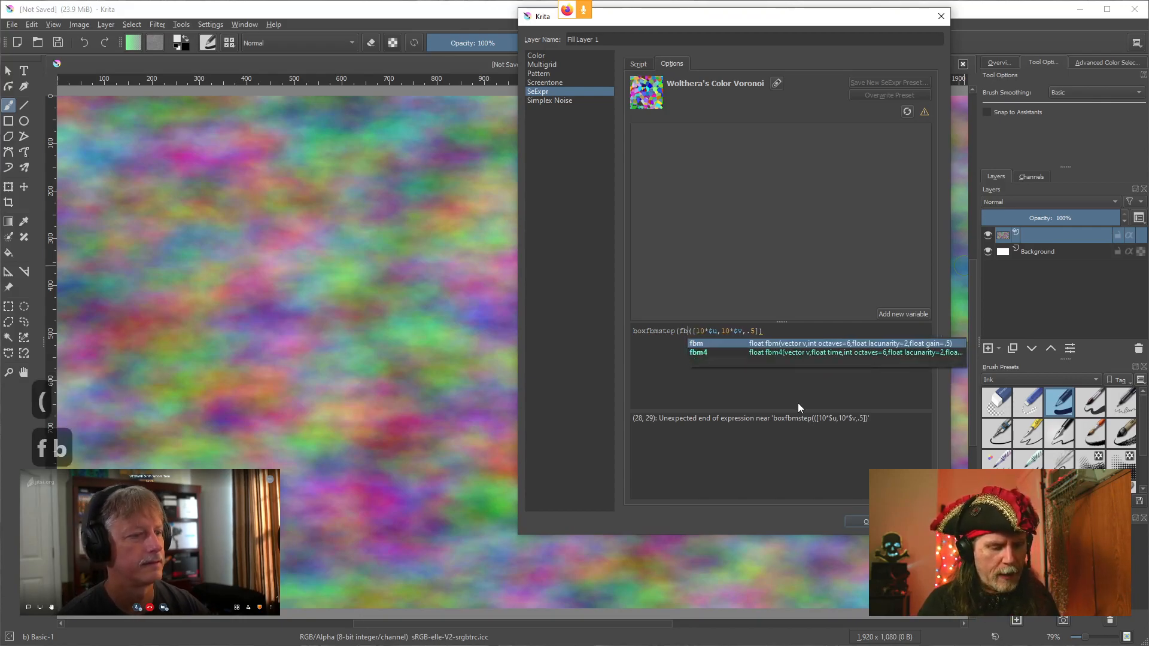
pyautogui.write('m')
# Move past the vector and add a .5 second argument and closing parenthesis to the boxstep call
pyautogui.press('Right')
pyautogui.press('Right')
pyautogui.press('Right')
pyautogui.press('Right')
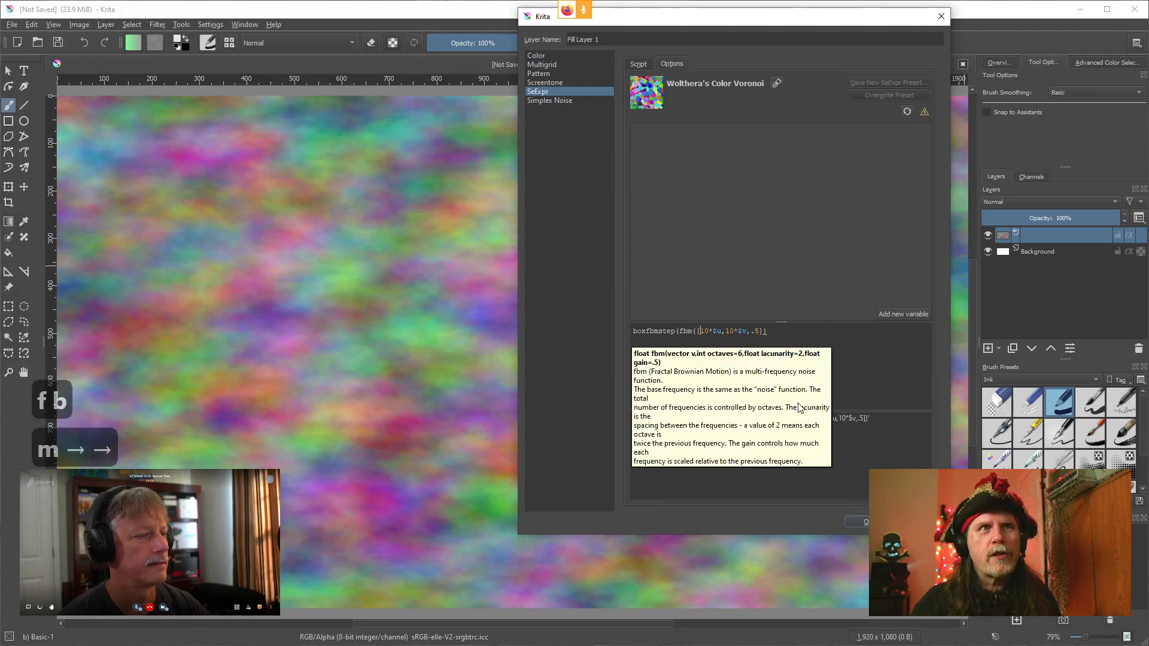
pyautogui.press('Right')
pyautogui.press('Right')
pyautogui.press('Right')
pyautogui.press('Right')
pyautogui.press('Right')
pyautogui.press('Right')
pyautogui.press('Right')
pyautogui.press('Right')
pyautogui.press('Right')
pyautogui.press('Right')
pyautogui.press('Right')
pyautogui.press('Right')
pyautogui.press('Right')
pyautogui.press('Right')
pyautogui.press('Right')
pyautogui.press('Right')
pyautogui.press('Right')
pyautogui.press('Right')
pyautogui.press('Right')
pyautogui.press('Right')
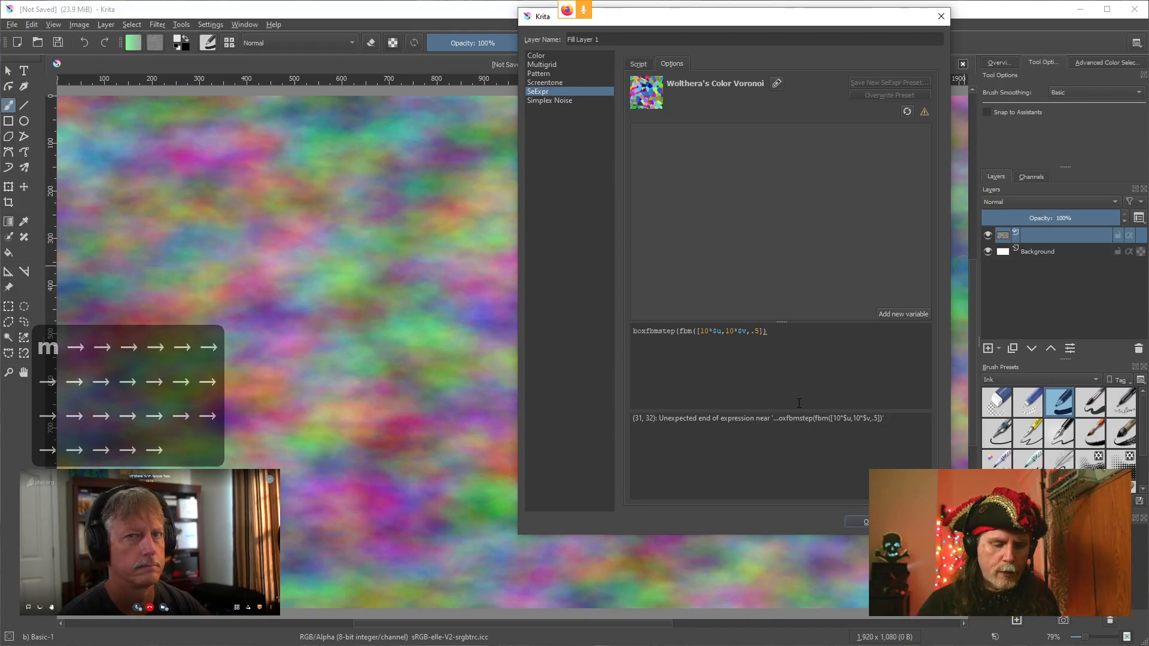
pyautogui.write(',')
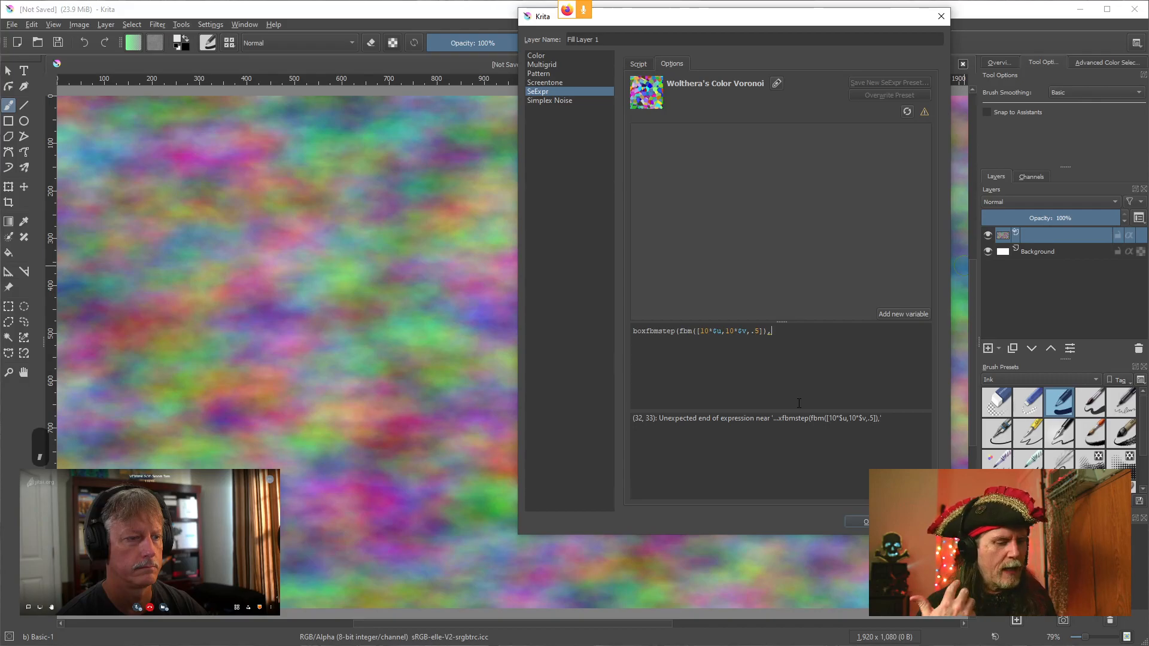
pyautogui.write('.')
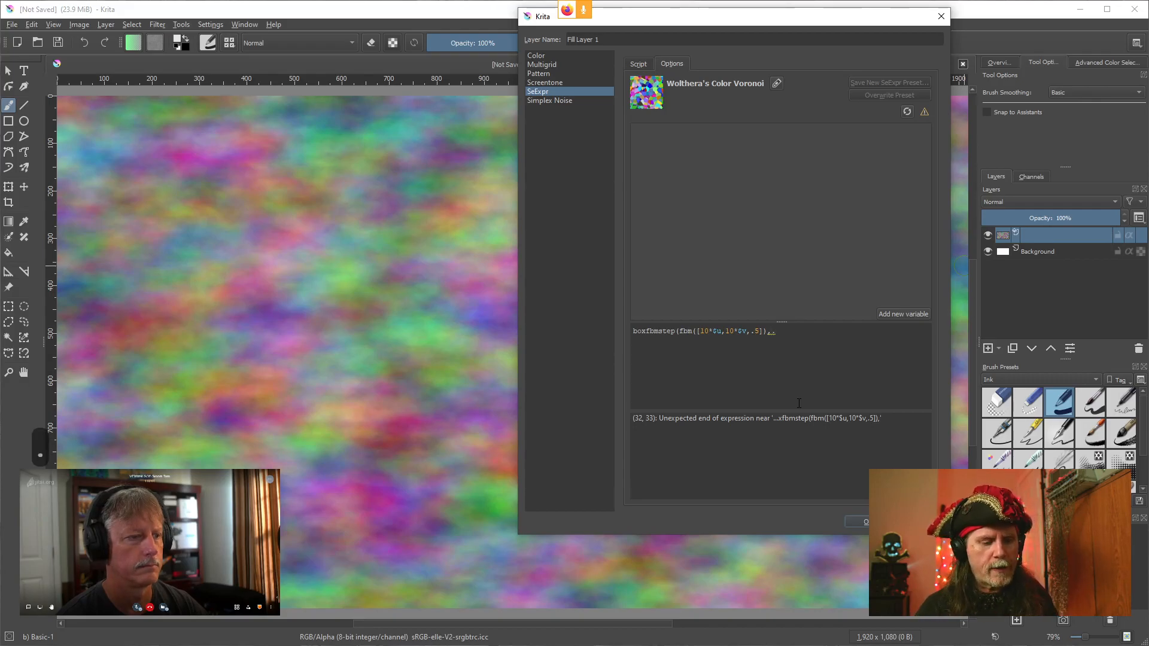
pyautogui.write('5')
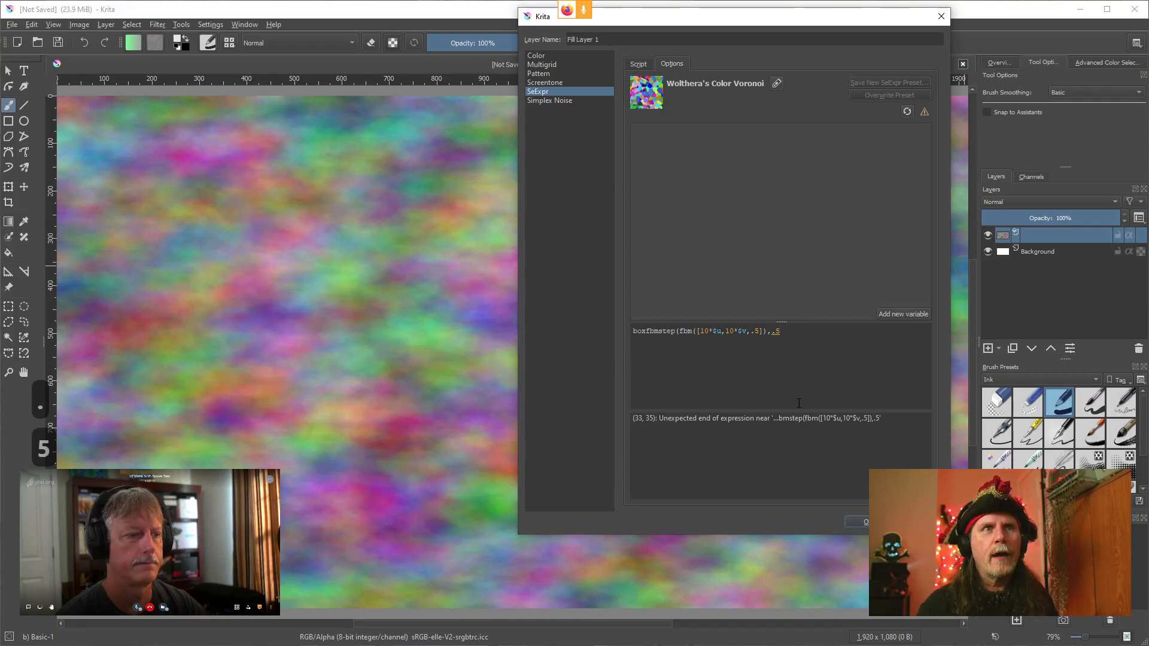
pyautogui.write(')')
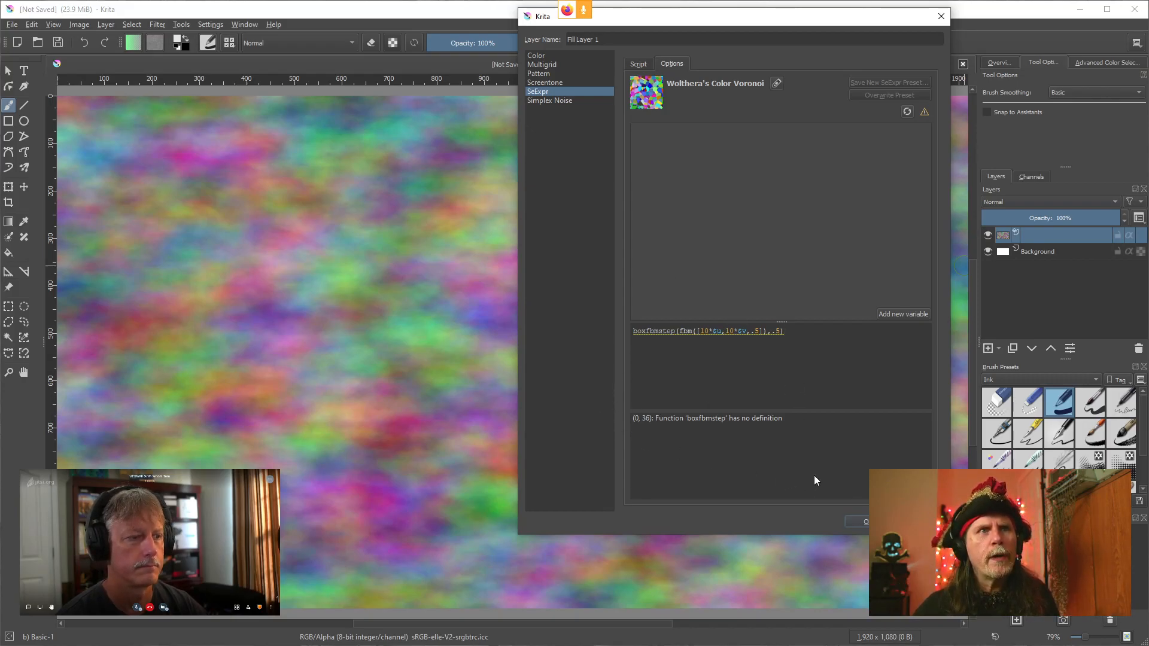
# Correct the misspelled function name to boxstep in the Krita SeExpr script
pyautogui.click(660, 339)
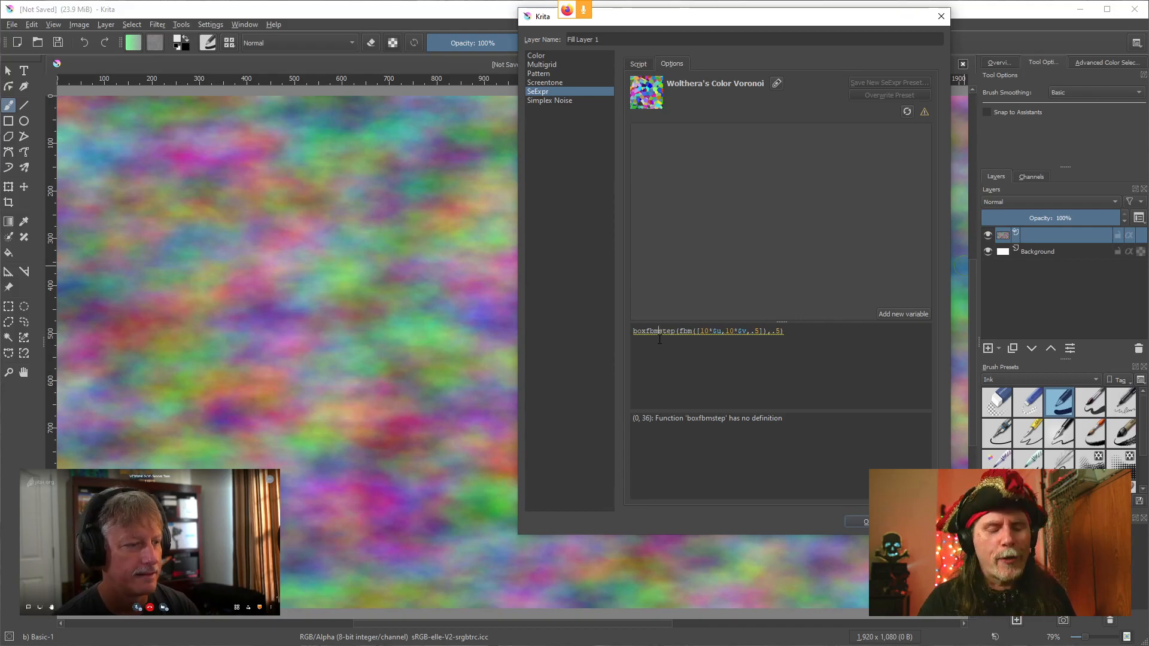
pyautogui.press('BackSpace')
pyautogui.press('BackSpace')
pyautogui.press('BackSpace')
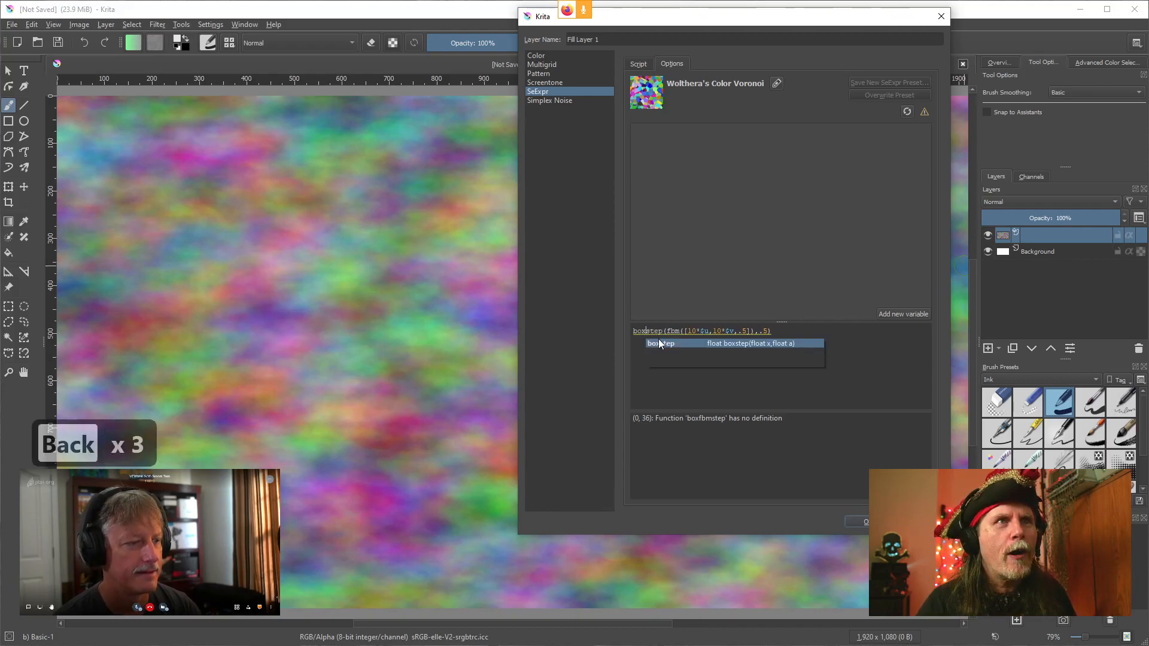
pyautogui.click(658, 379)
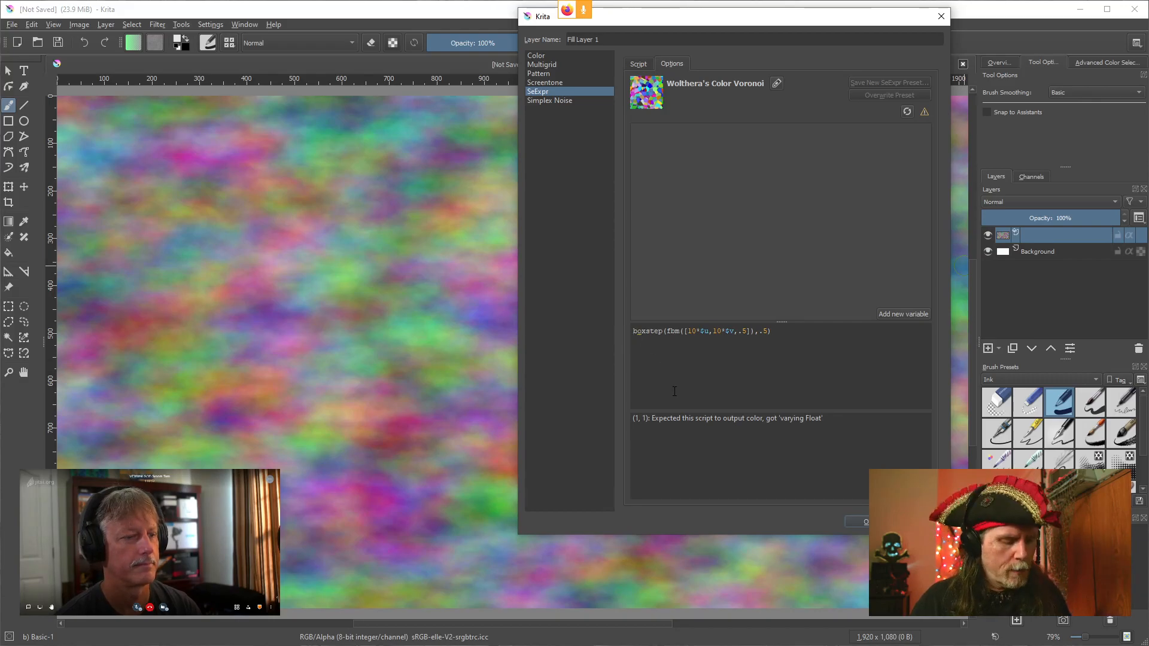
pyautogui.write('c')
pyautogui.click(759, 298)
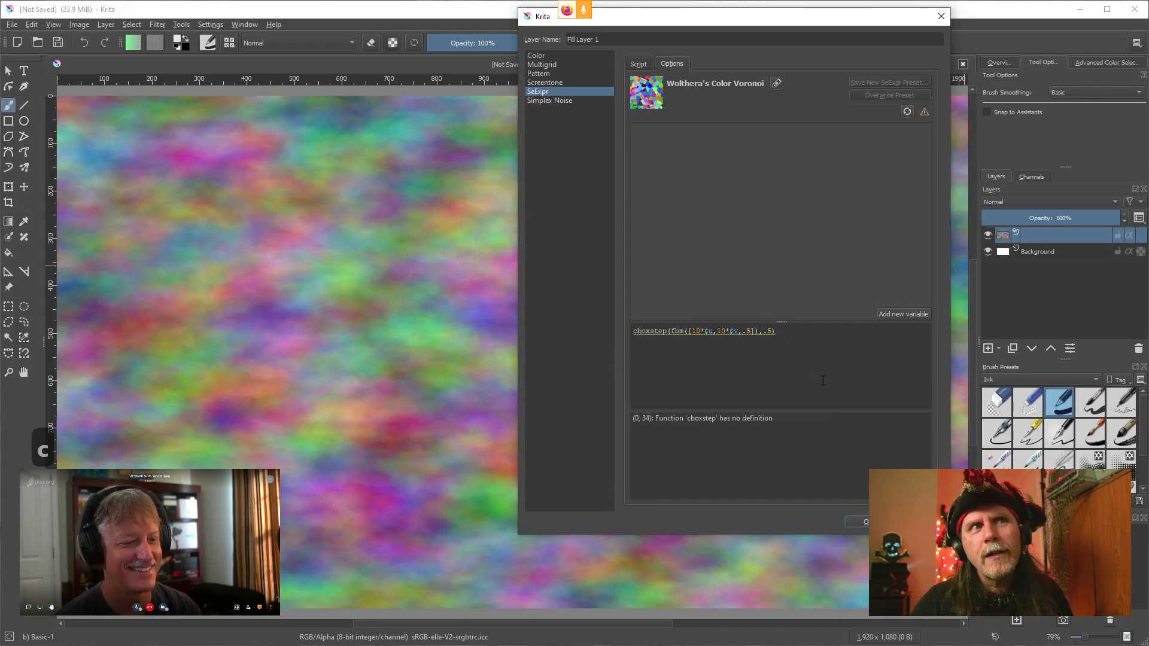
pyautogui.click(638, 332)
pyautogui.press('BackSpace')
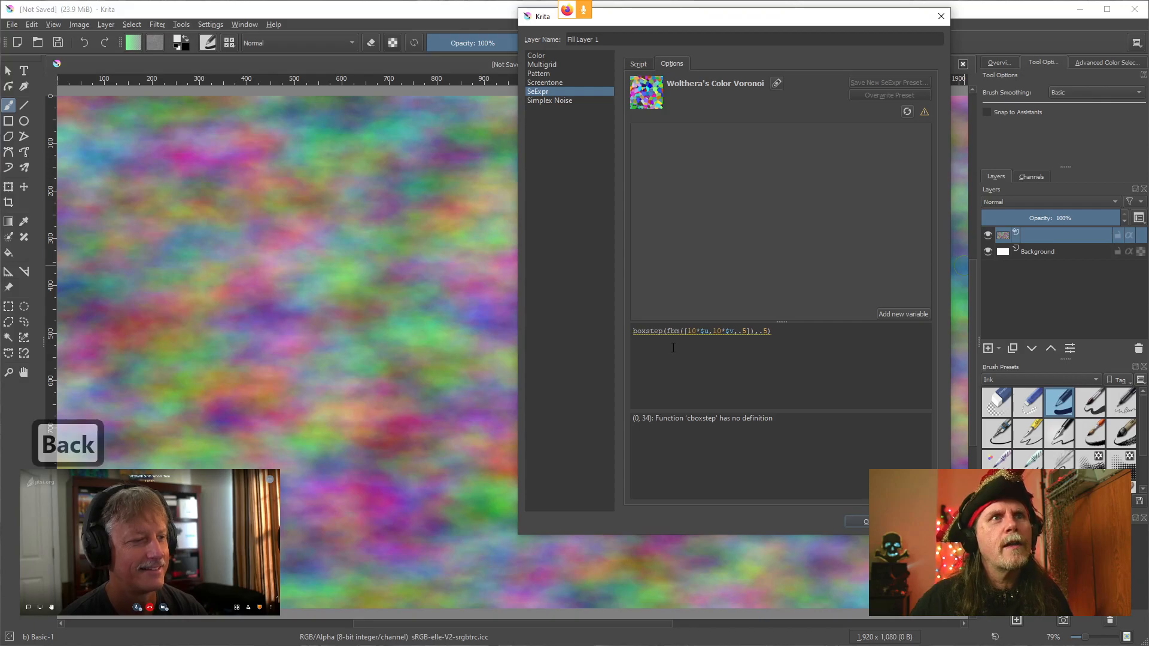
# Change the nested fbm call inside boxstep to cfbm in the Krita SeExpr script
pyautogui.press('Right')
pyautogui.press('Right')
pyautogui.press('Right')
pyautogui.press('Right')
pyautogui.press('Right')
pyautogui.press('Right')
pyautogui.press('Right')
pyautogui.press('Right')
pyautogui.press('Right')
pyautogui.press('Left')
pyautogui.write('v')
pyautogui.press('BackSpace')
pyautogui.write('c')
pyautogui.click(729, 251)
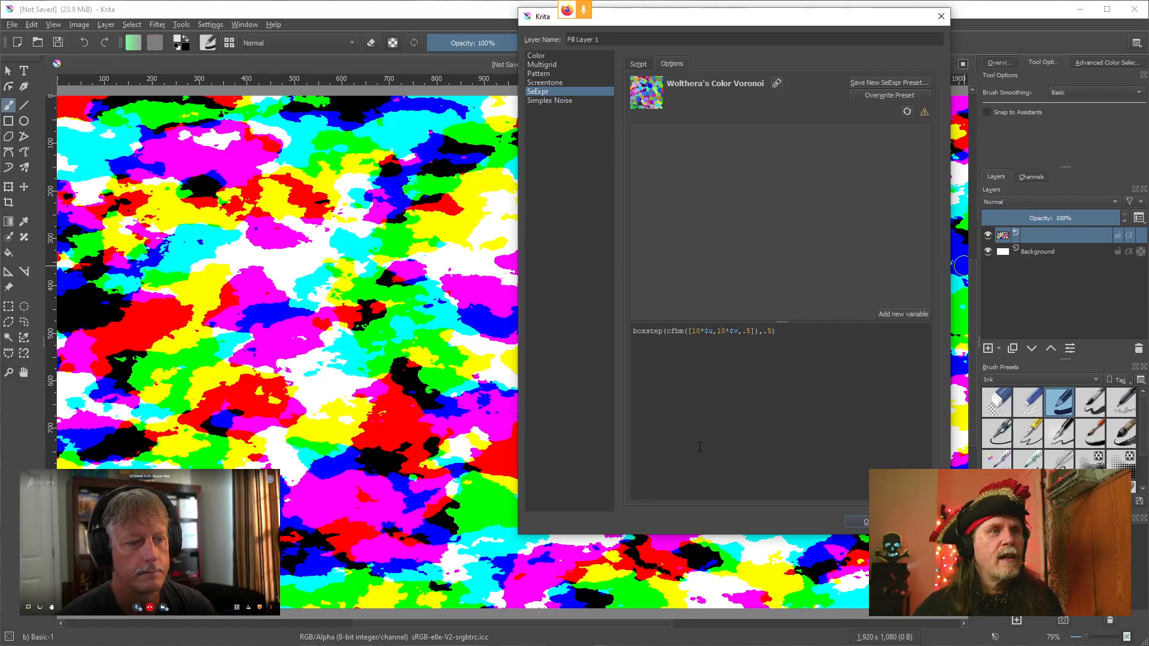
# Copy the Krita SeExpr script into the Expression Editor, replacing its contents, and apply its preview
pyautogui.moveTo(777, 337); pyautogui.dragTo(581, 336)
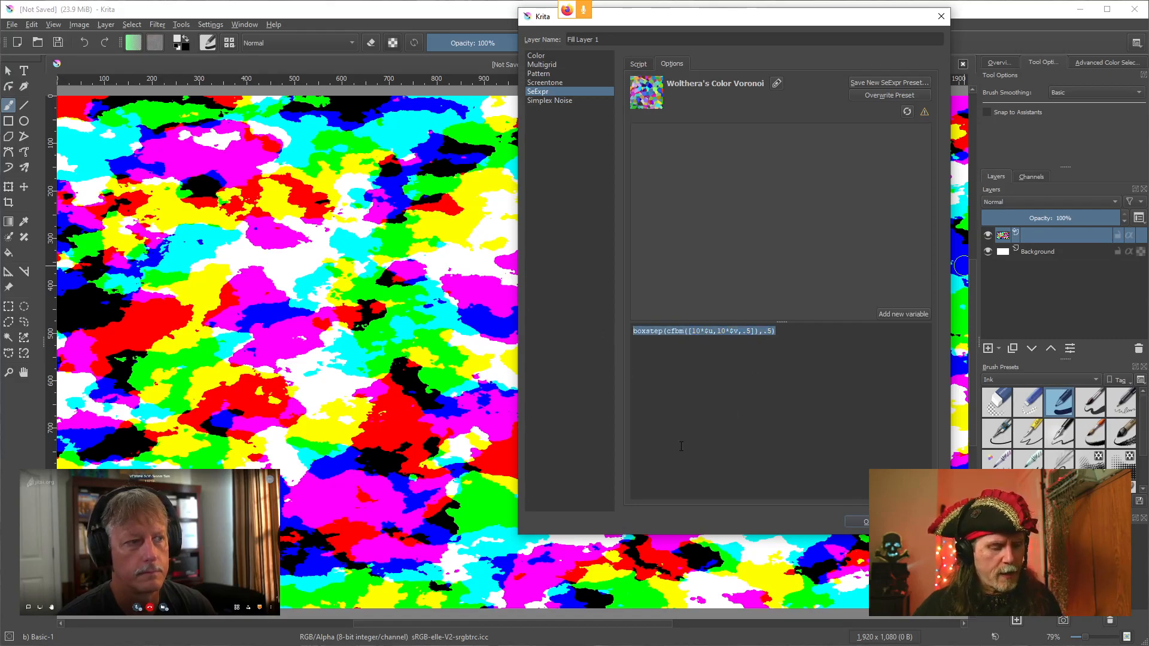
pyautogui.hotkey('ctrl', 'c')
pyautogui.click(432, 645)
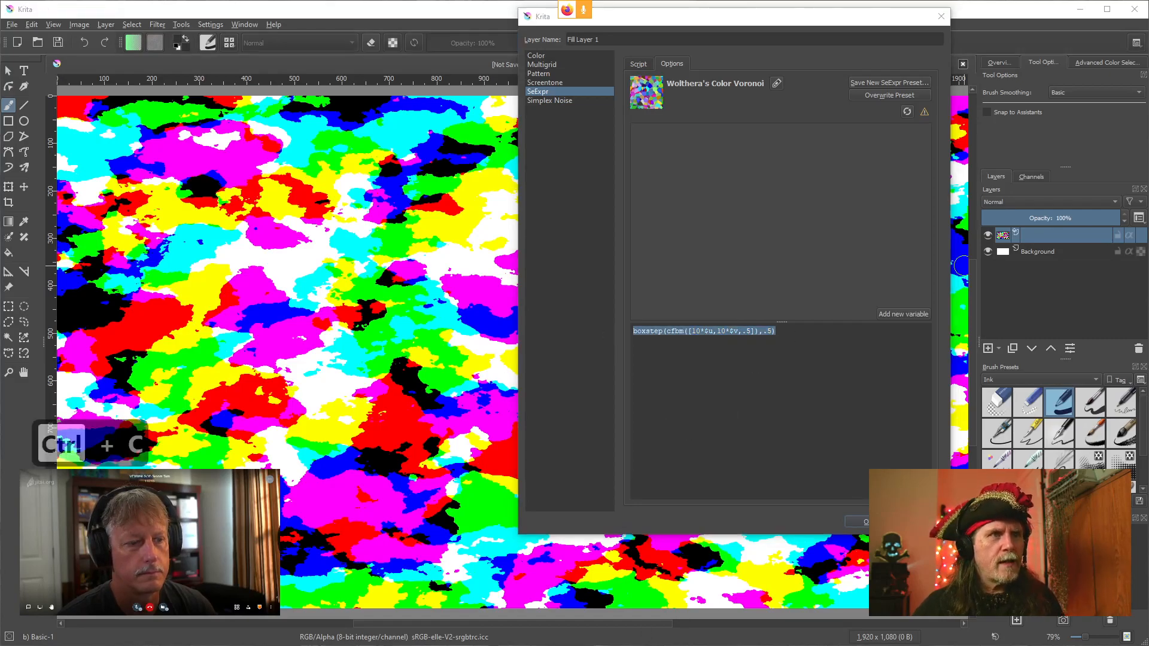
pyautogui.click(497, 619)
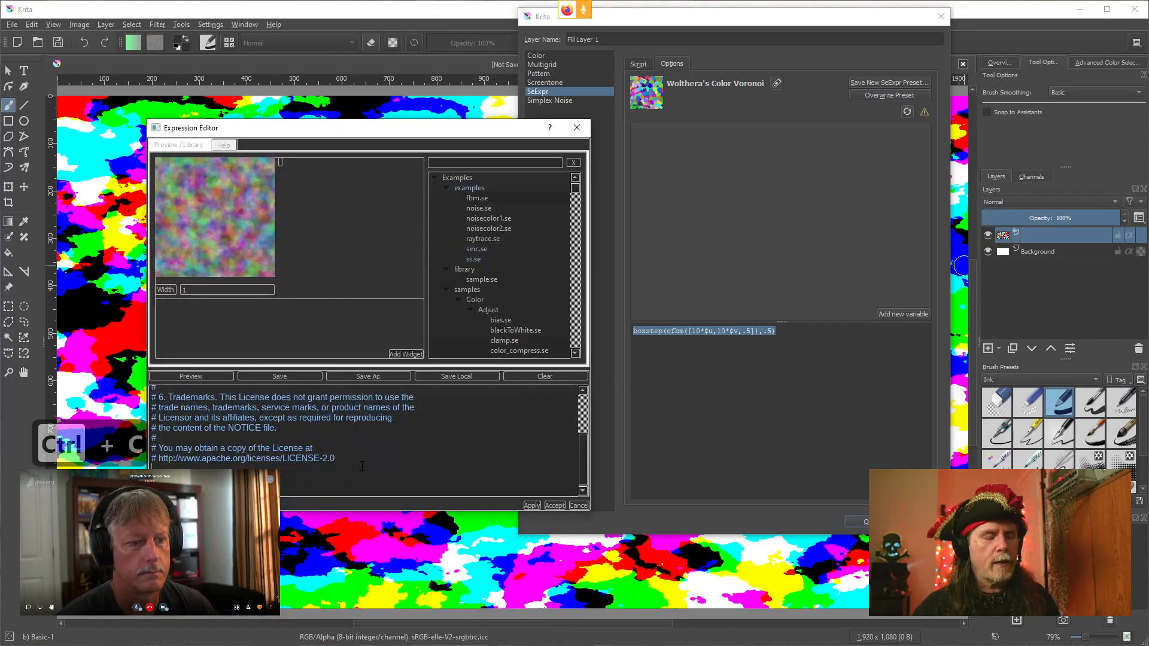
pyautogui.hotkey('ctrl', 'a')
pyautogui.press('Delete')
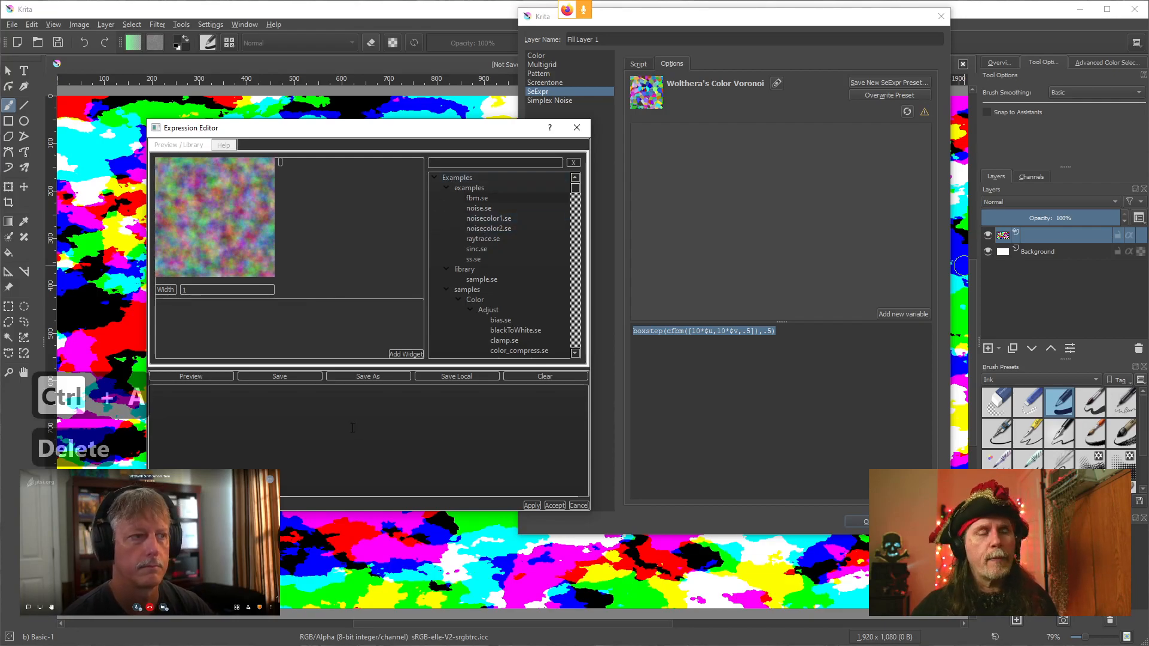
pyautogui.hotkey('ctrl', 'v')
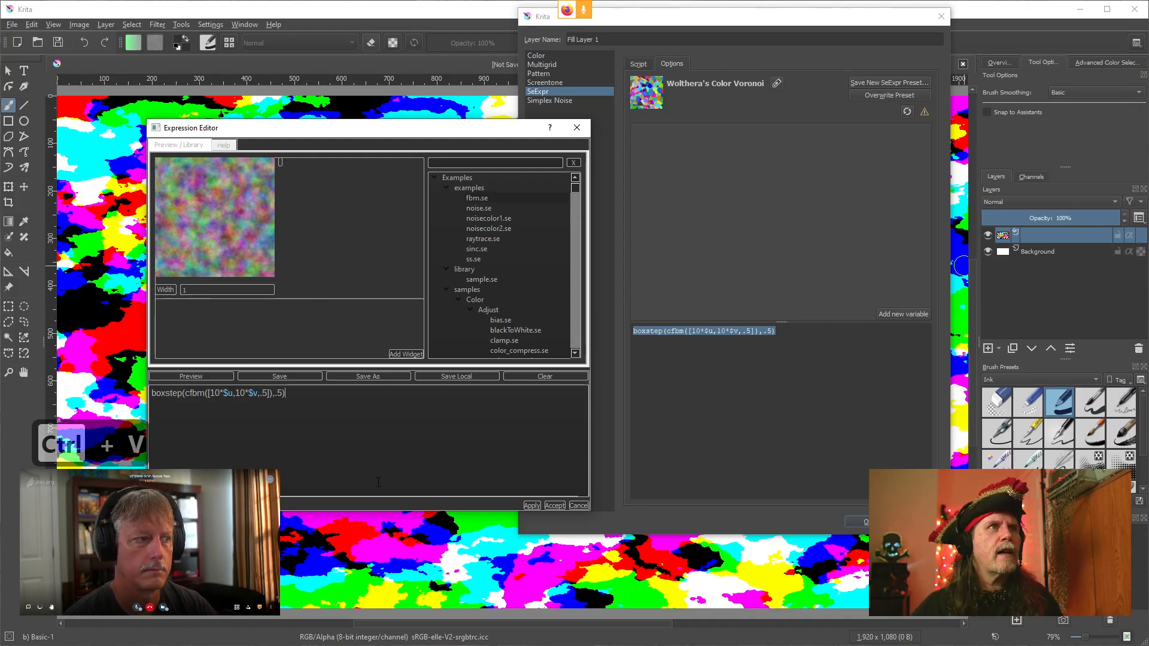
pyautogui.click(529, 506)
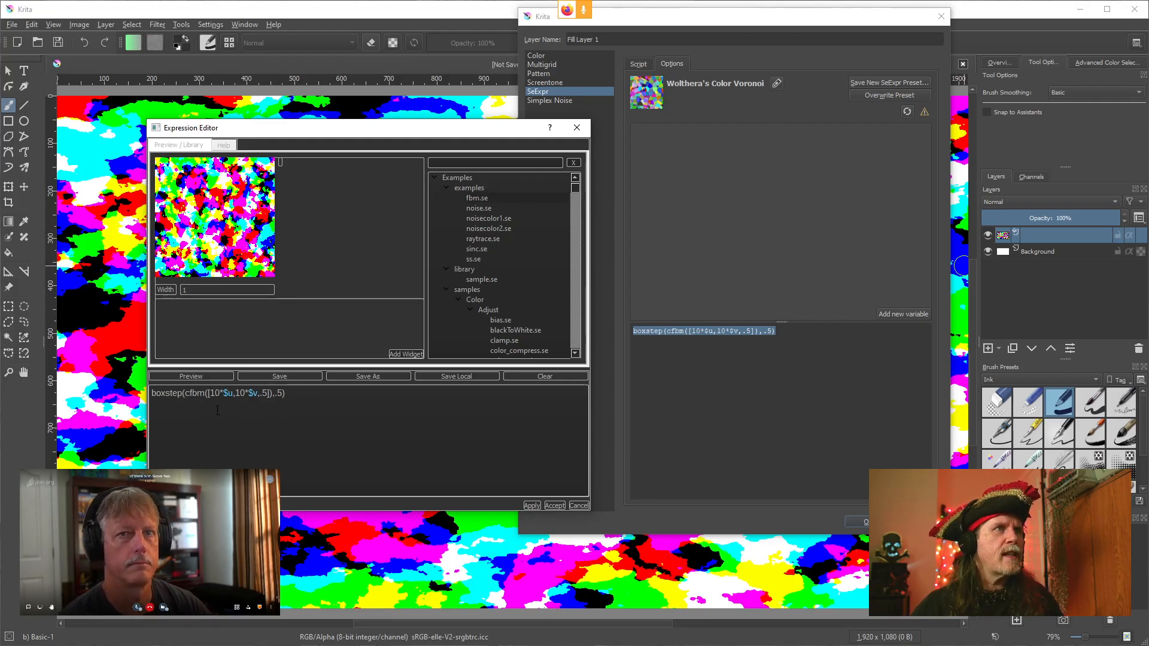
# Change cfbm back to fbm in the Expression Editor, apply the preview, and copy the whole script
pyautogui.press('BackSpace')
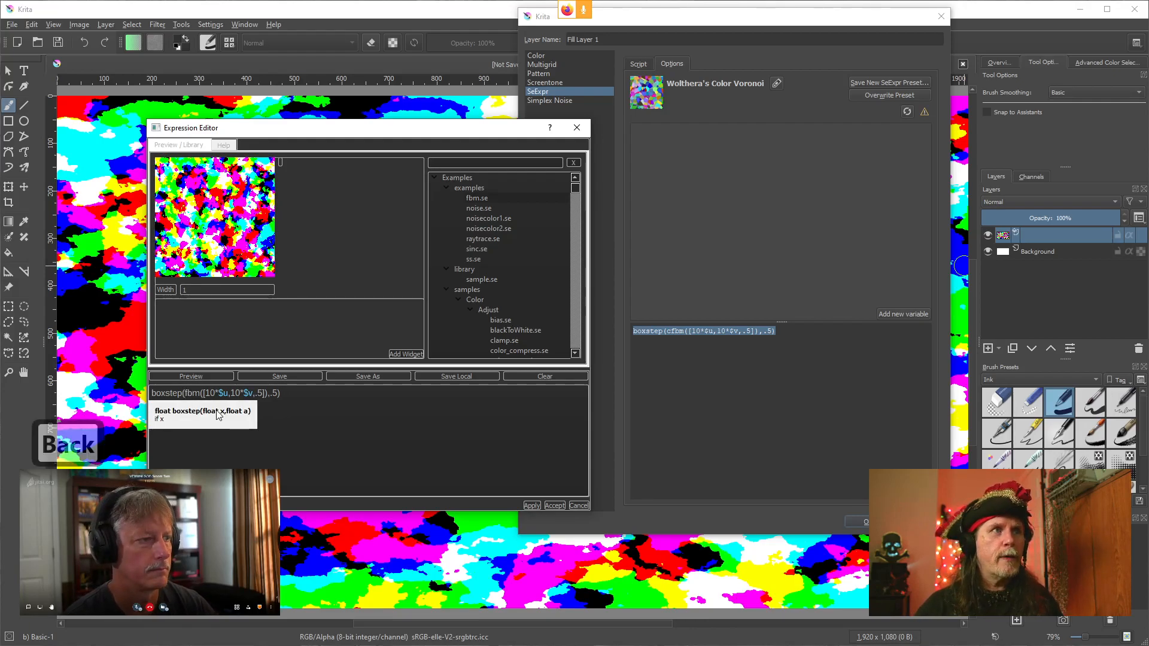
pyautogui.click(530, 506)
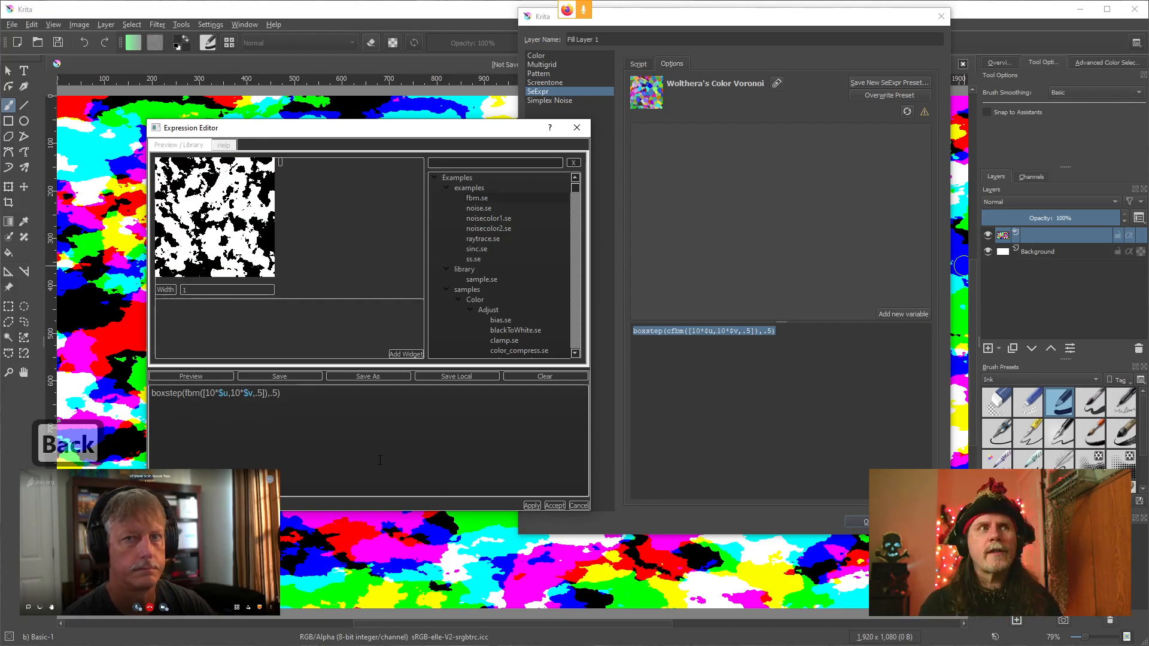
pyautogui.hotkey('ctrl', 'a')
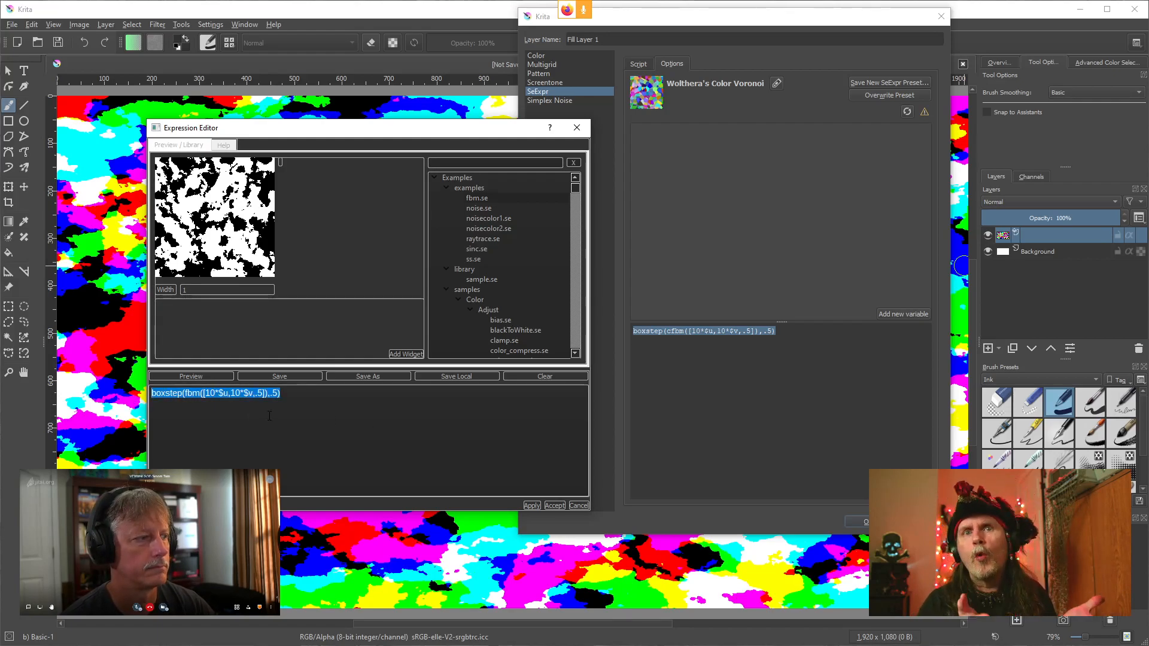
pyautogui.hotkey('ctrl', 'c')
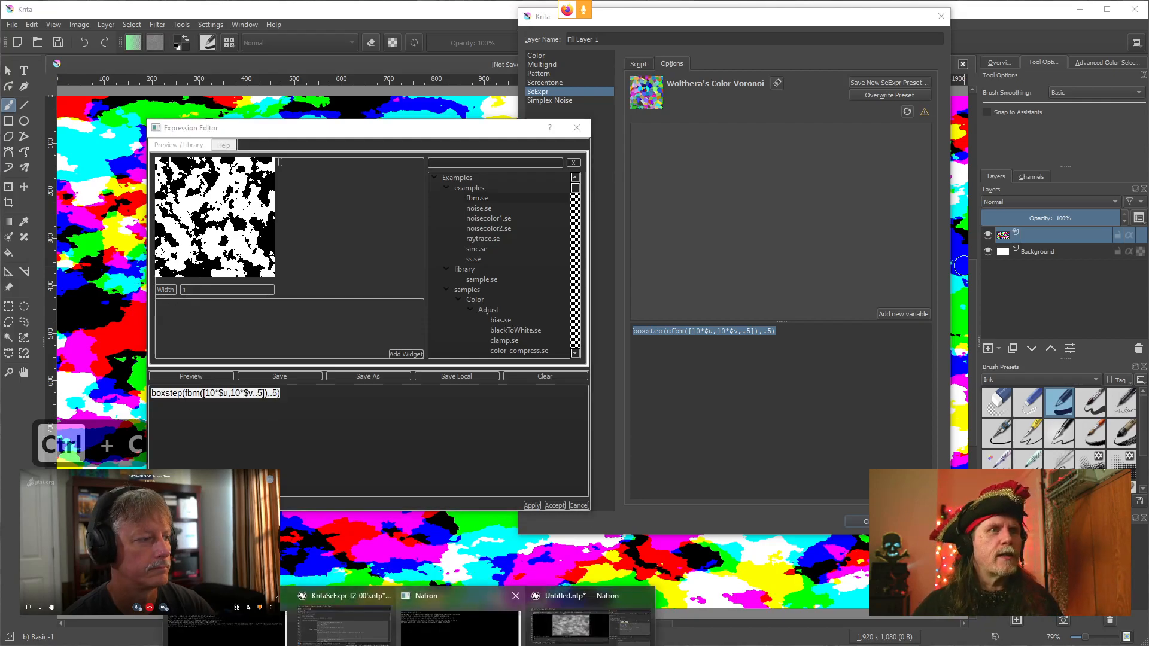
# Switch to Natron and paste the copied script over the expression line of SeExpr1's RGB Script
pyautogui.click(576, 640)
pyautogui.moveTo(976, 220); pyautogui.dragTo(748, 221)
pyautogui.hotkey('ctrl', 'v')
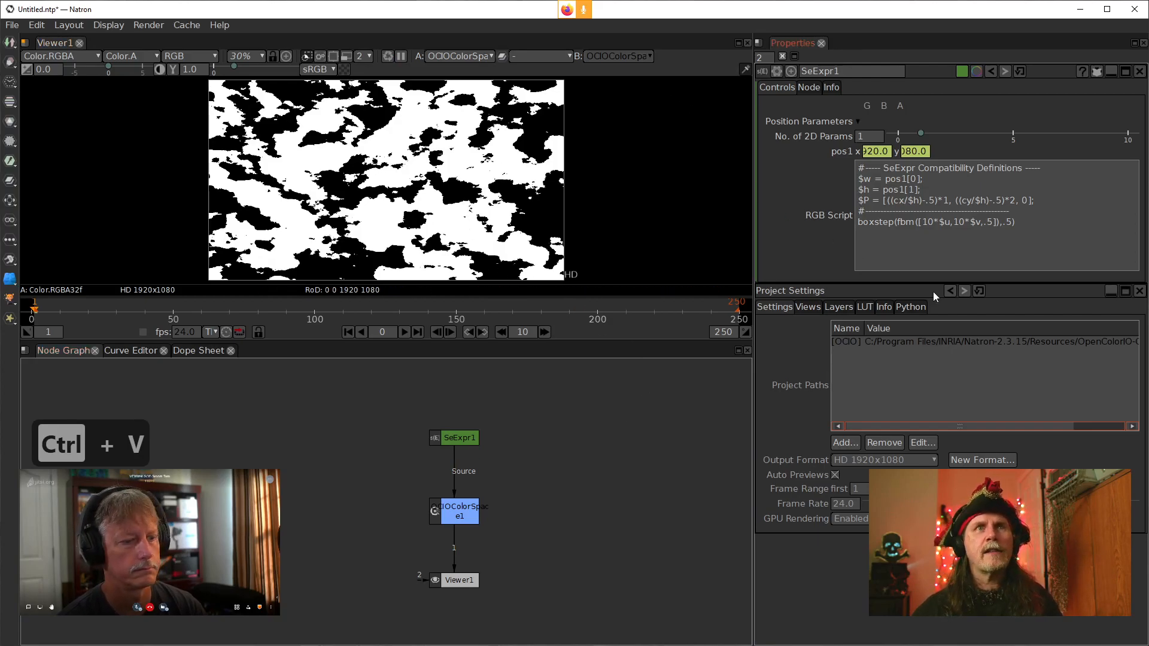
# Change the fbm call to cfbm in SeExpr1's RGB Script and apply it
pyautogui.click(919, 238)
pyautogui.click(918, 222)
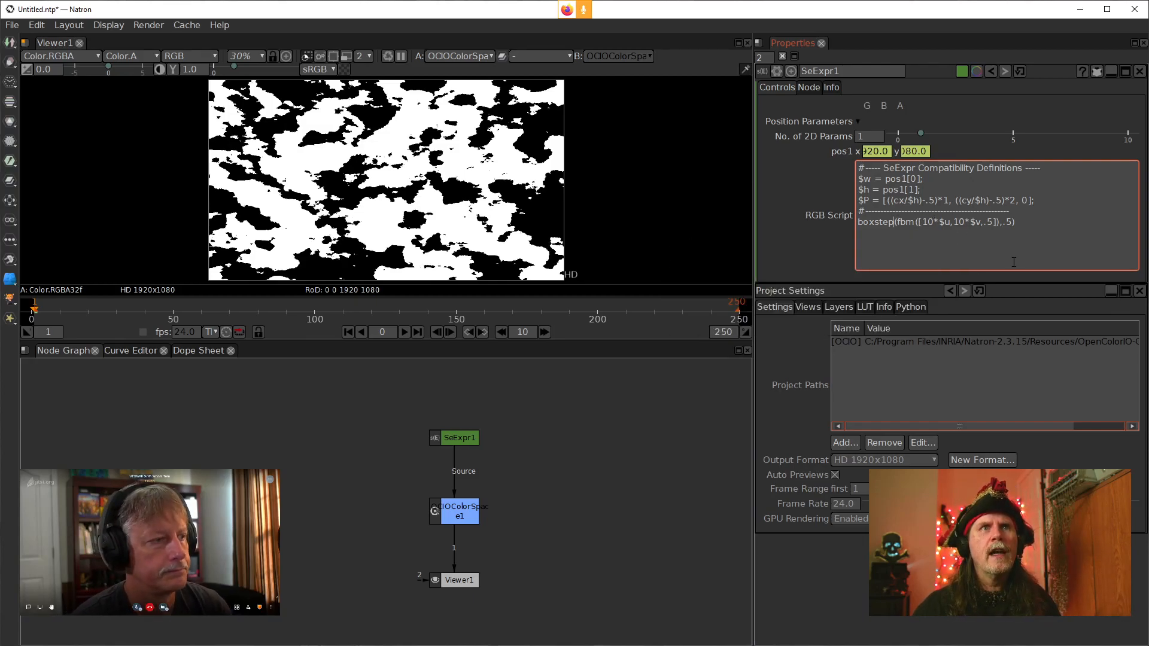
pyautogui.press('Right')
pyautogui.write('c')
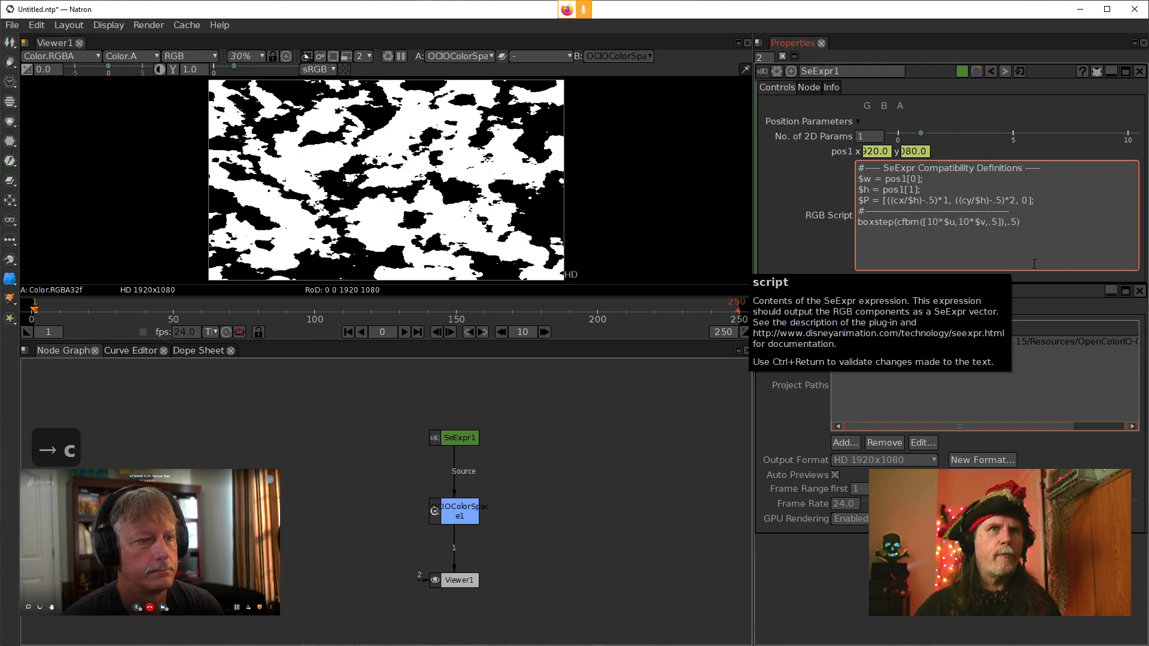
pyautogui.click(823, 239)
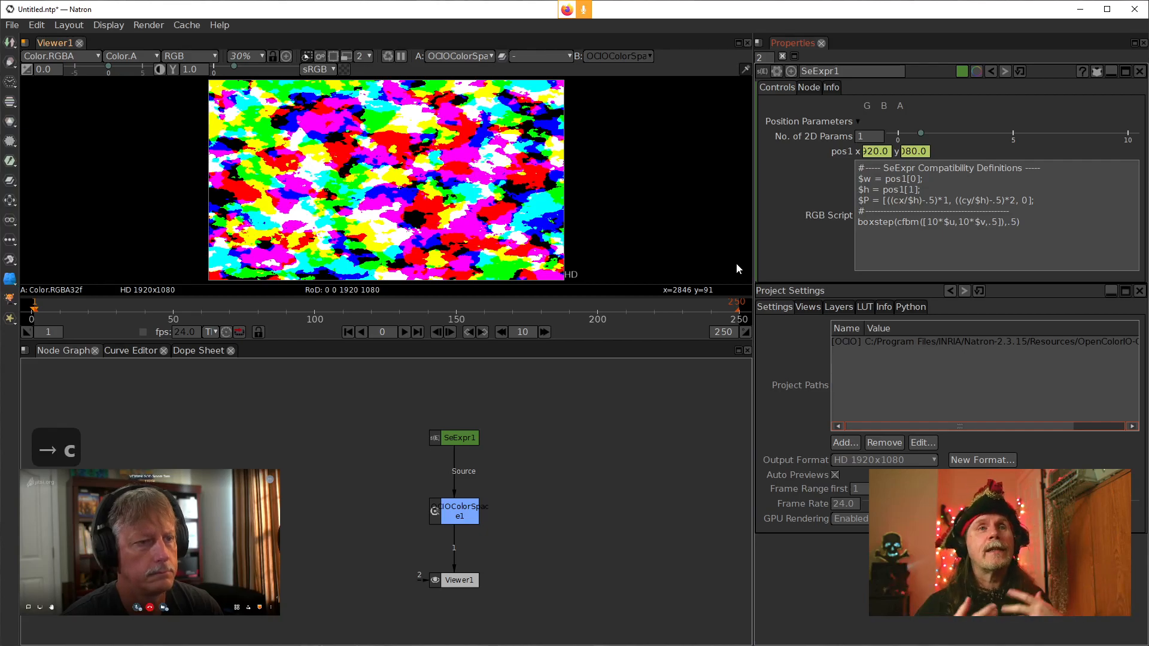
# Revert the cfbm call to fbm in SeExpr1's RGB Script
pyautogui.click(871, 226)
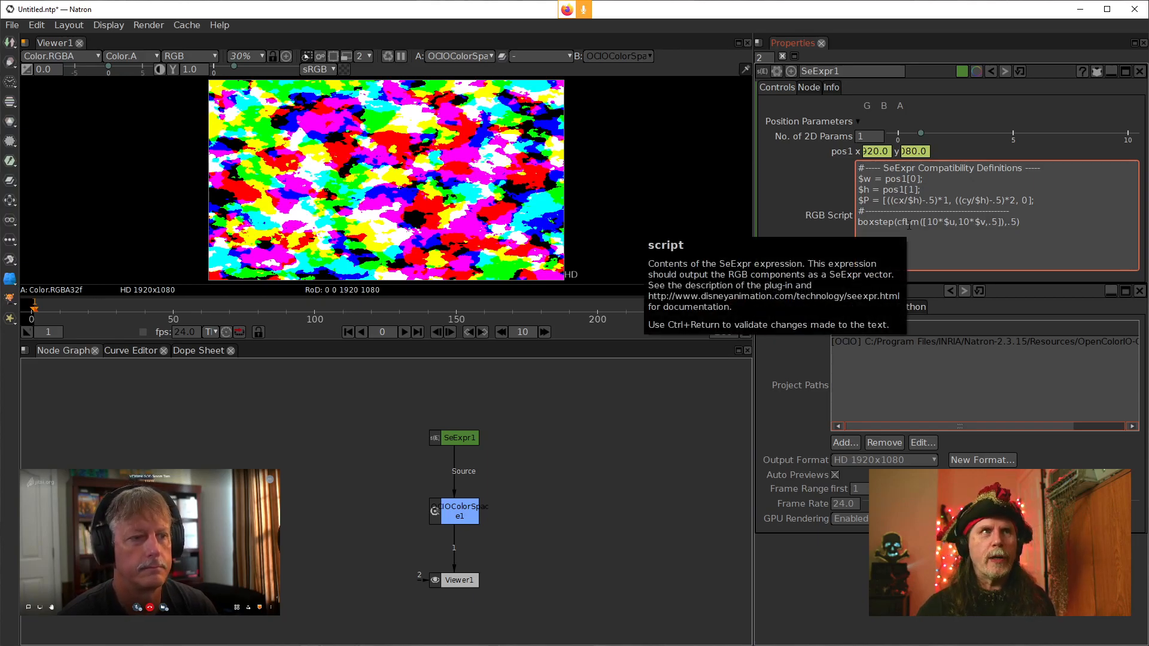
pyautogui.press('BackSpace')
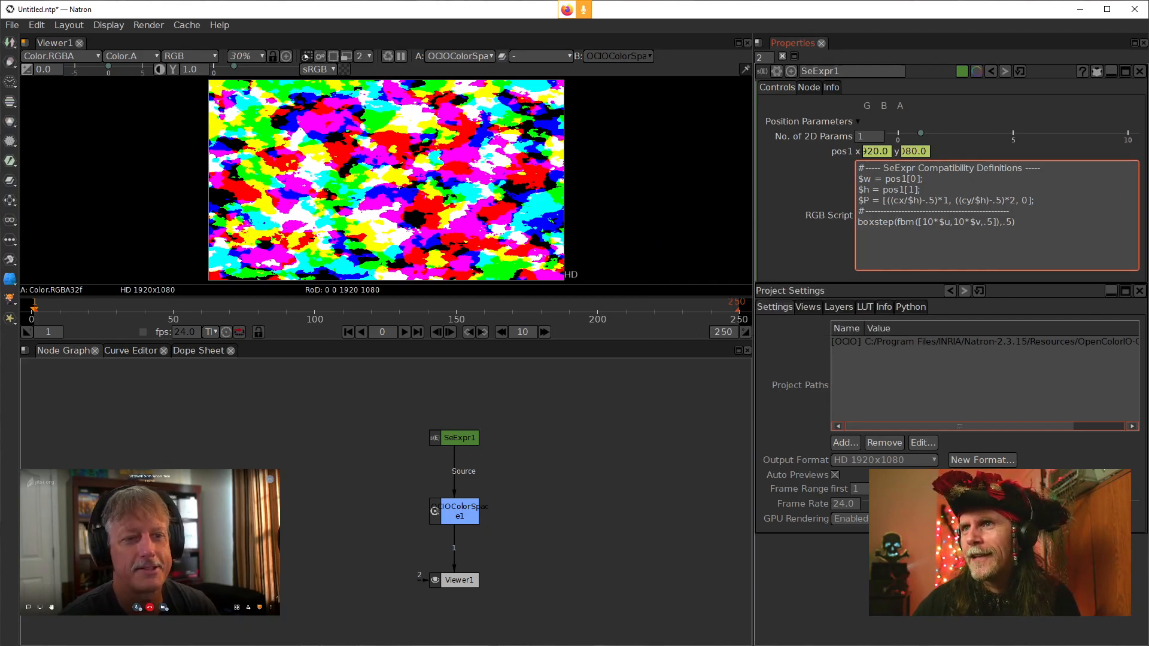
# Play the Natron Programmers Group post's video about Shadertoy tests in the SeExpr node
pyautogui.hotkey('alt', 'Tab')
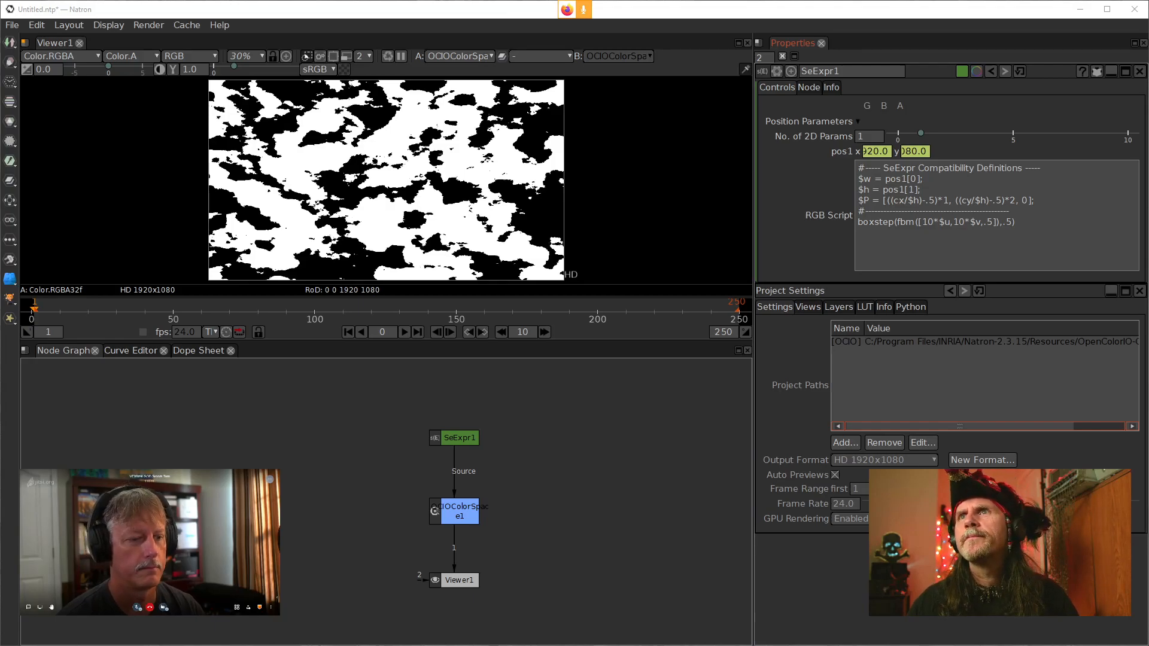
pyautogui.hotkey('alt', 'Tab')
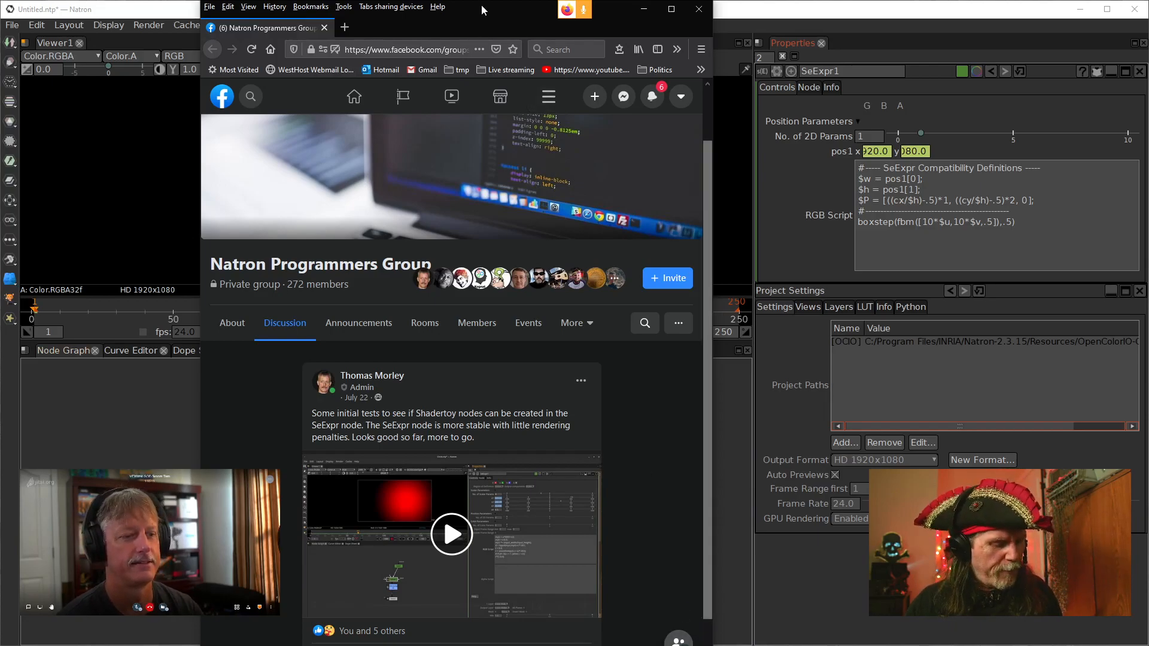
pyautogui.press('ctrl+super+z')
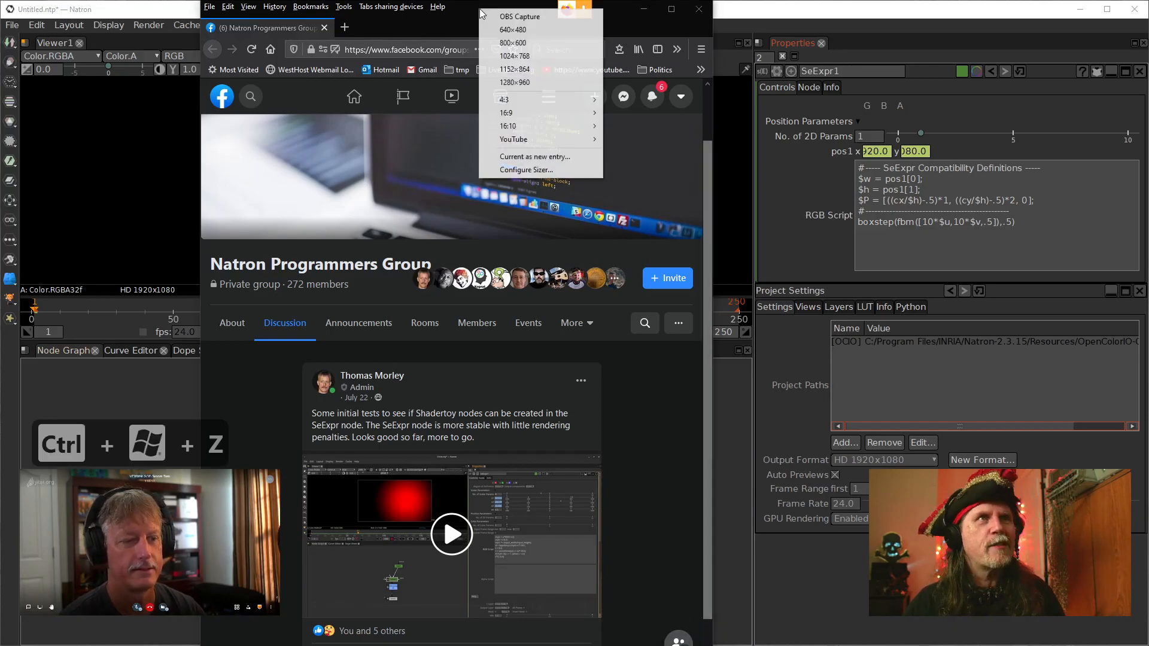
pyautogui.click(510, 18)
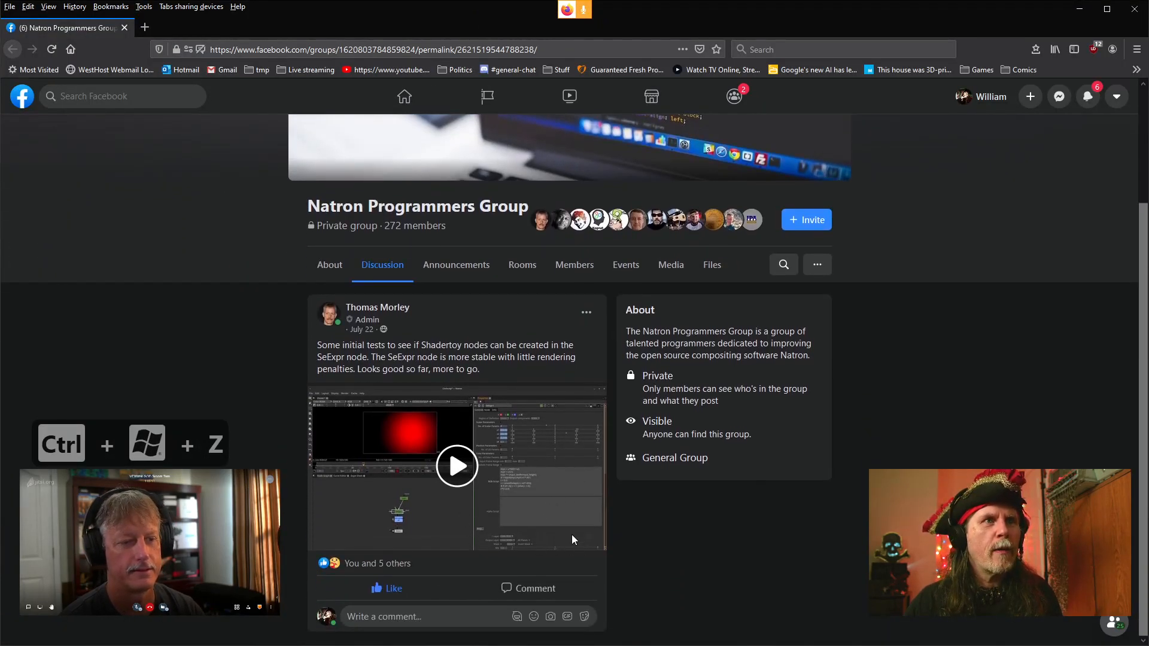
pyautogui.click(454, 465)
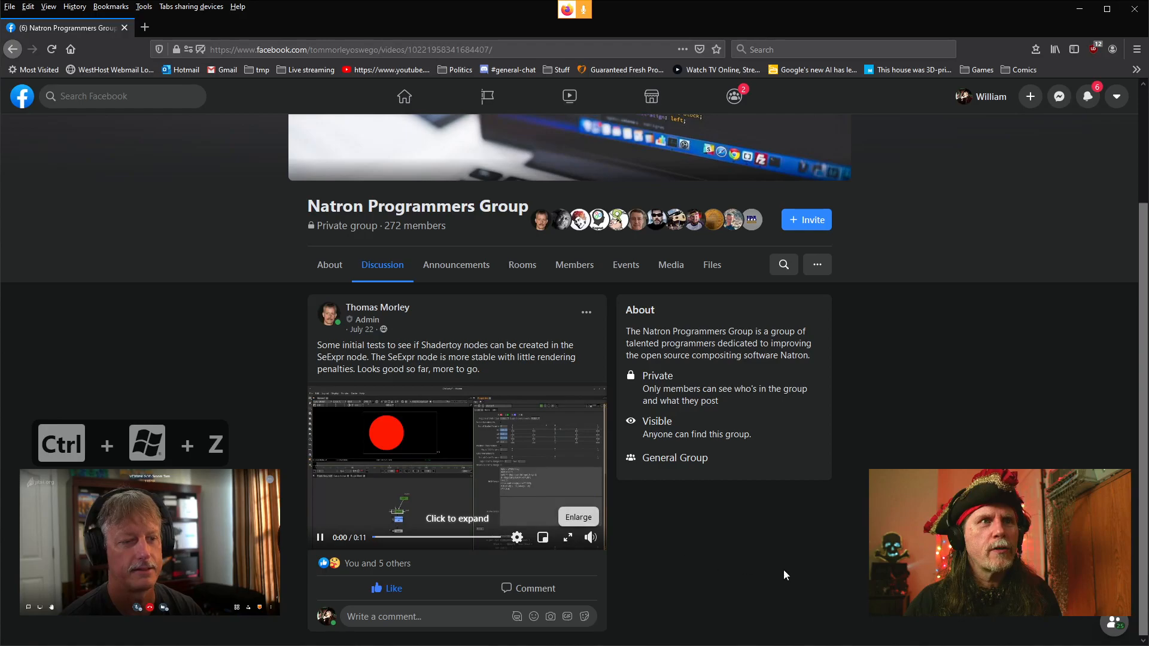
pyautogui.click(569, 538)
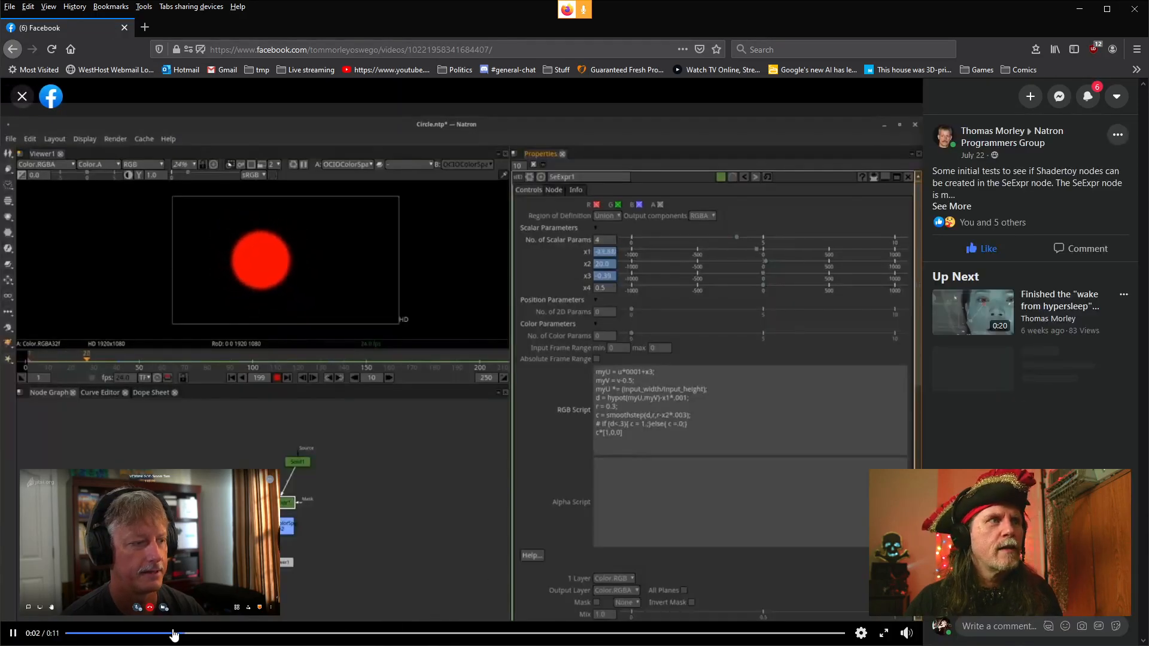
pyautogui.click(67, 633)
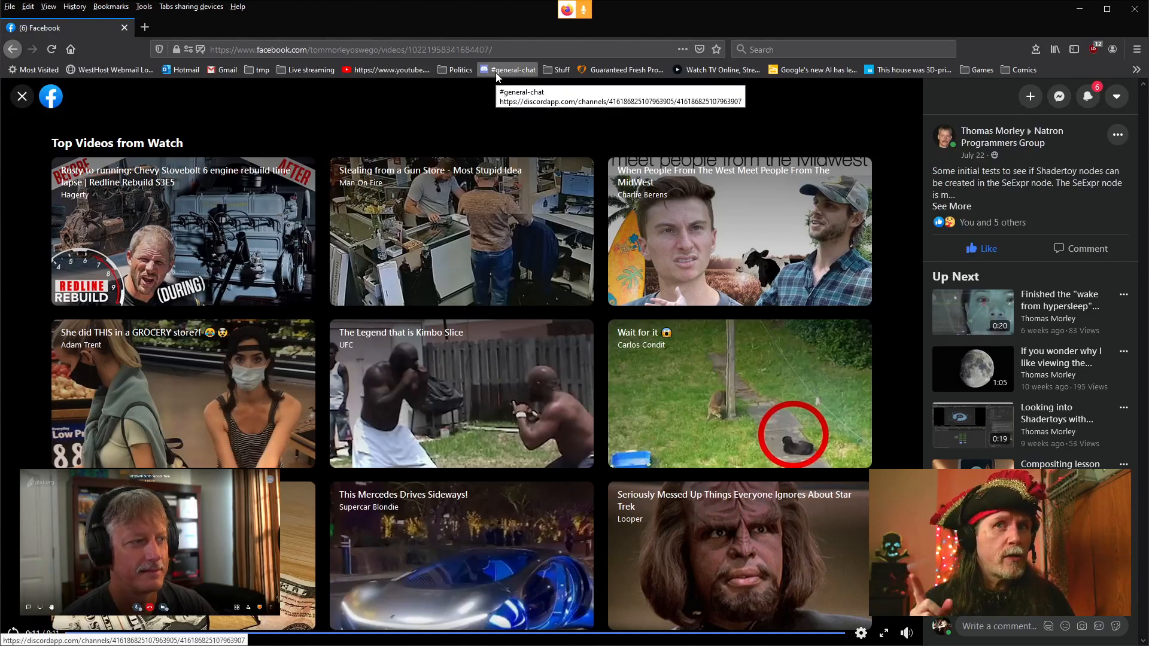
pyautogui.click(1135, 9)
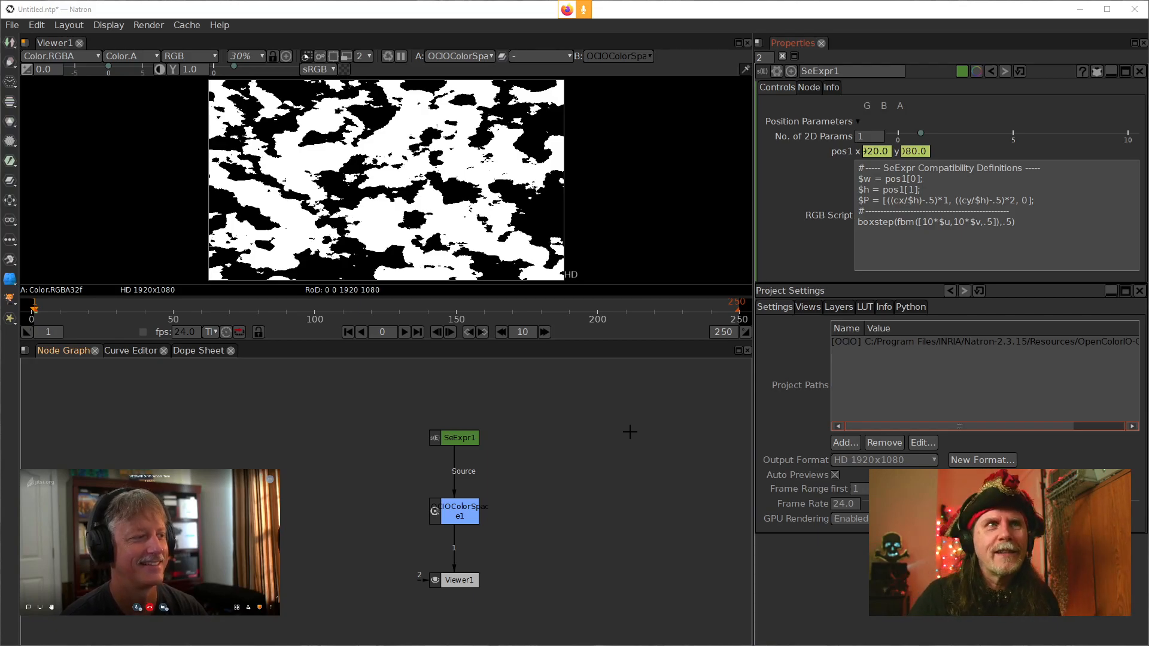
# Prefix the boxstep expression in SeExpr1's RGB Script with ~ and validate it
pyautogui.click(1011, 223)
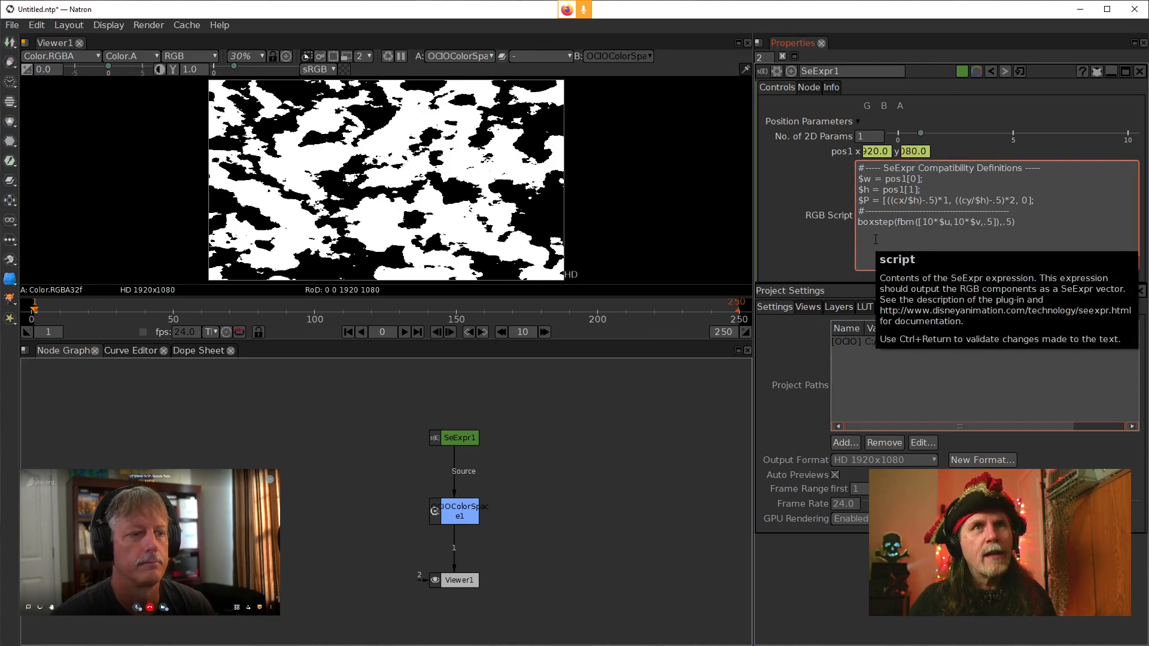
pyautogui.write('~')
pyautogui.hotkey('ctrl', 'Return')
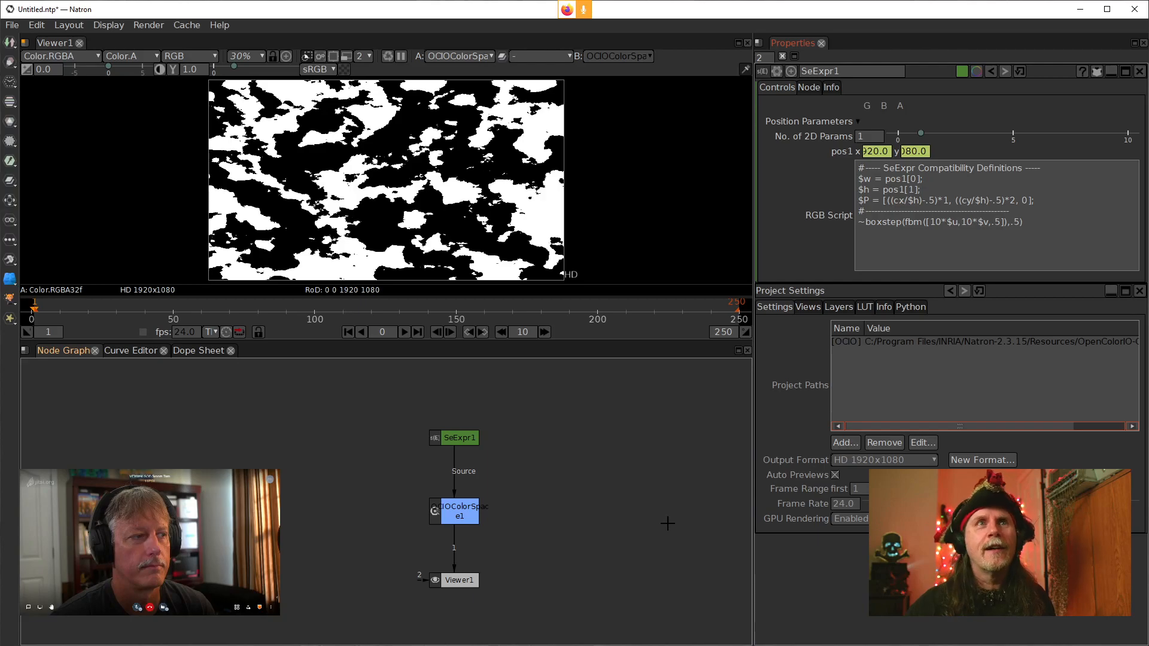
# Remove the ~ prefix from the RGB Script expression and apply it
pyautogui.click(864, 224)
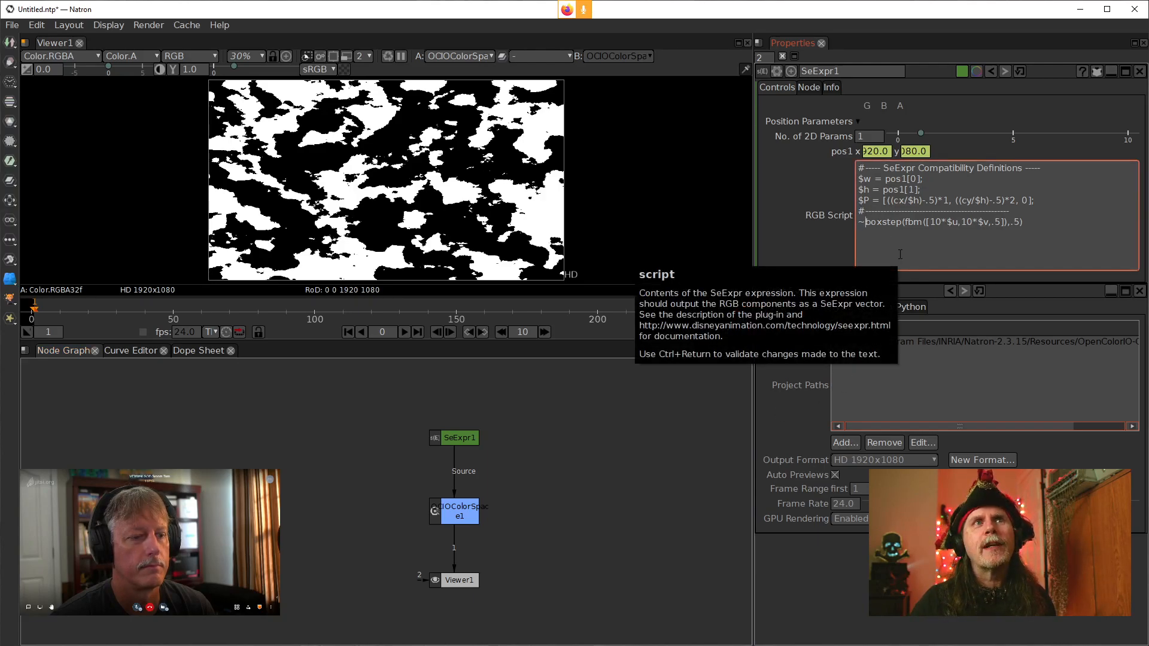
pyautogui.press('BackSpace')
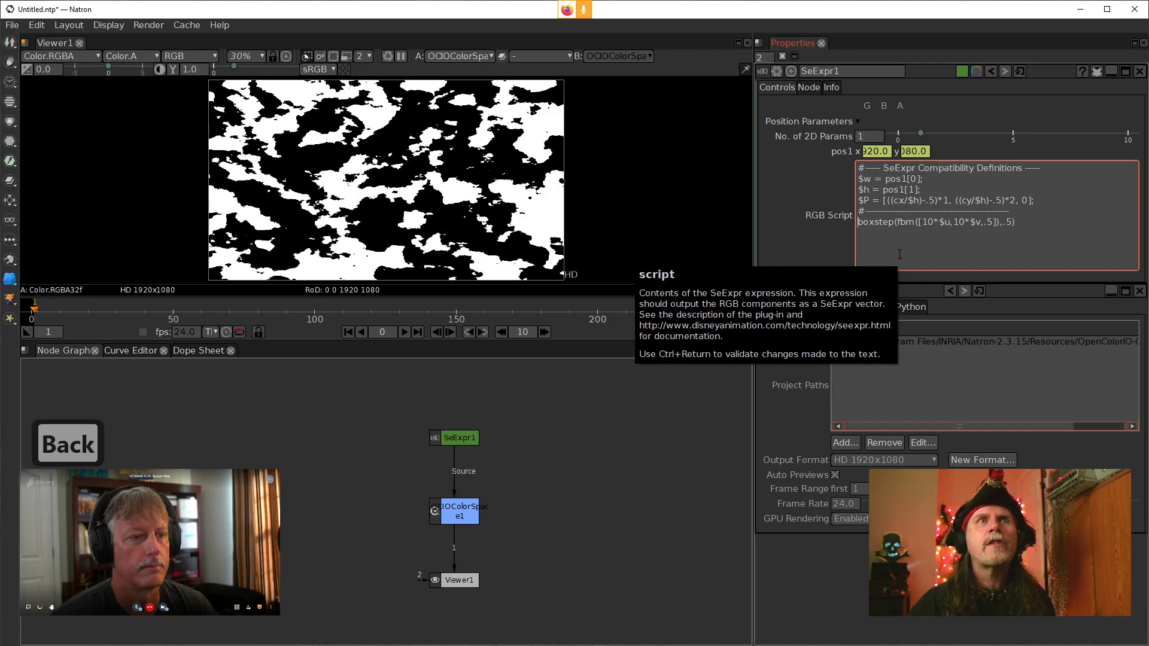
pyautogui.click(800, 231)
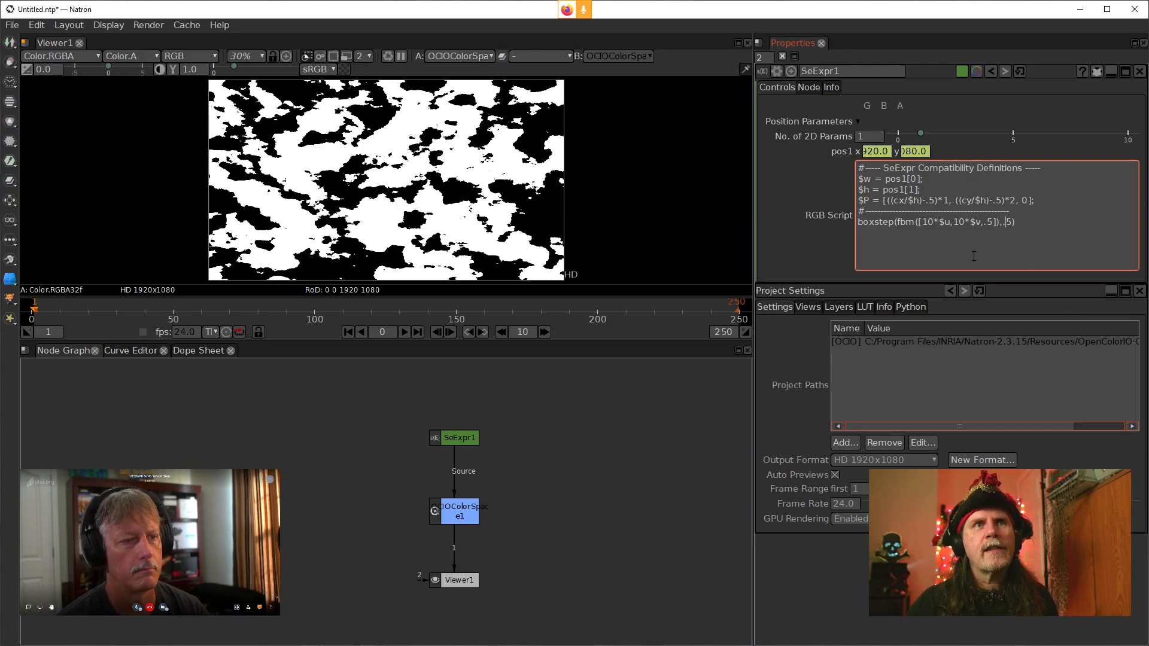
# Change the boxstep threshold in SeExpr1's RGB Script to .25 and validate the expression
pyautogui.write('2')
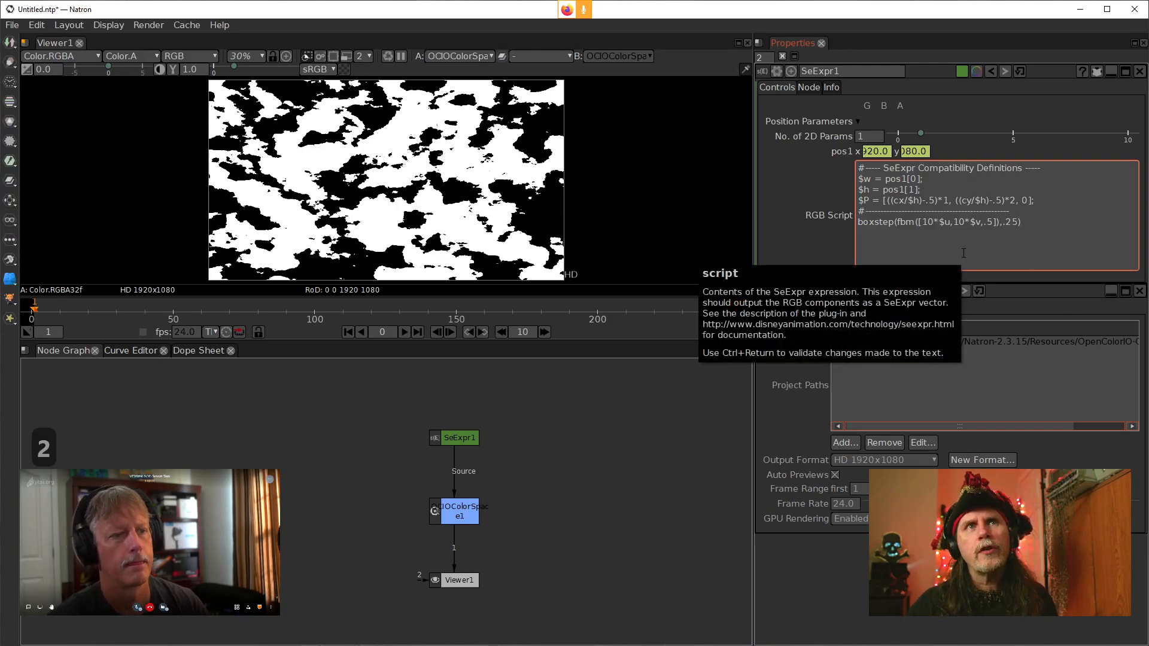
pyautogui.hotkey('ctrl', 'Return')
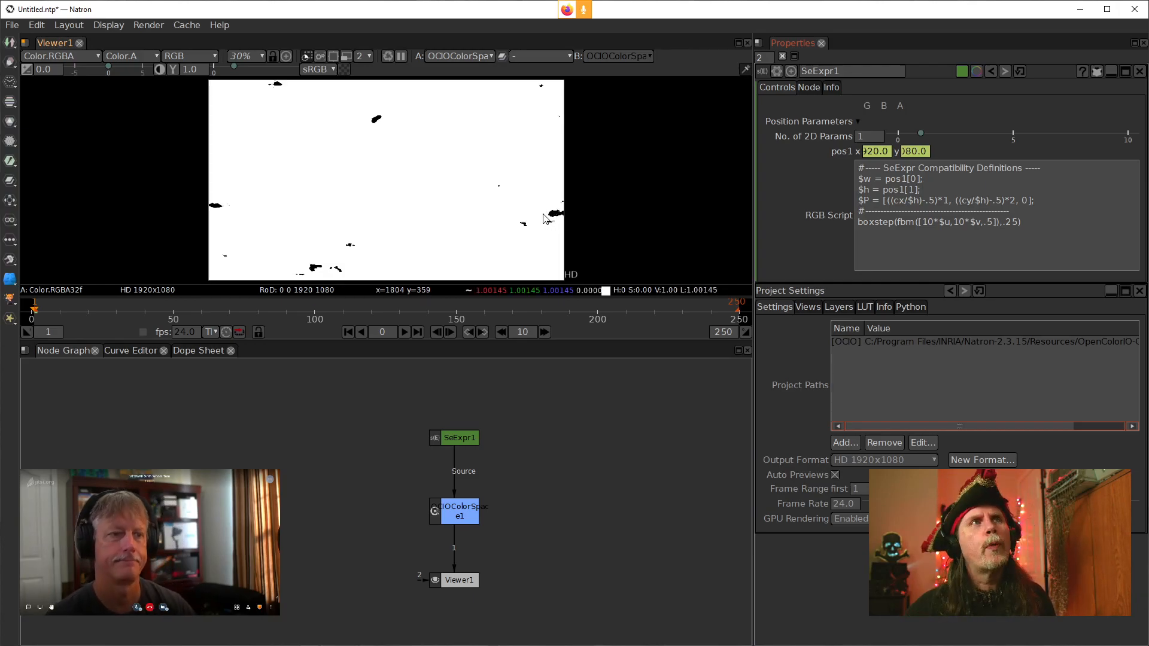
# Expand SeExpr1's Scalar Parameters section and set the number of scalar parameters to 1
pyautogui.click(1007, 223)
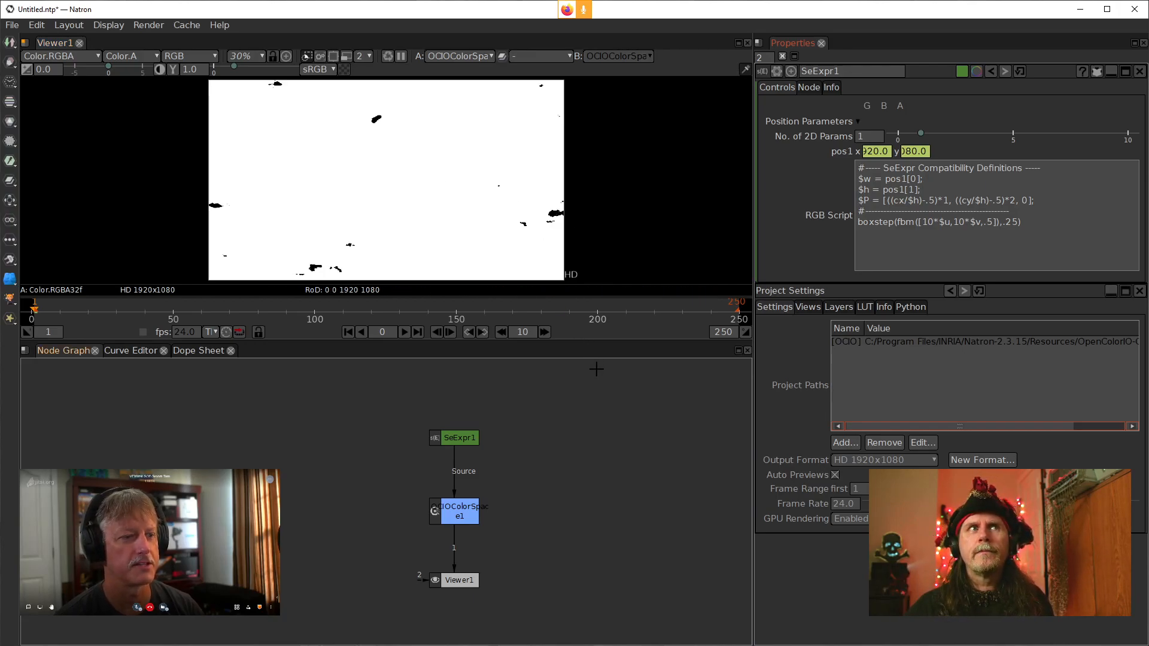
pyautogui.click(1014, 223)
pyautogui.moveTo(1018, 222); pyautogui.dragTo(1003, 223)
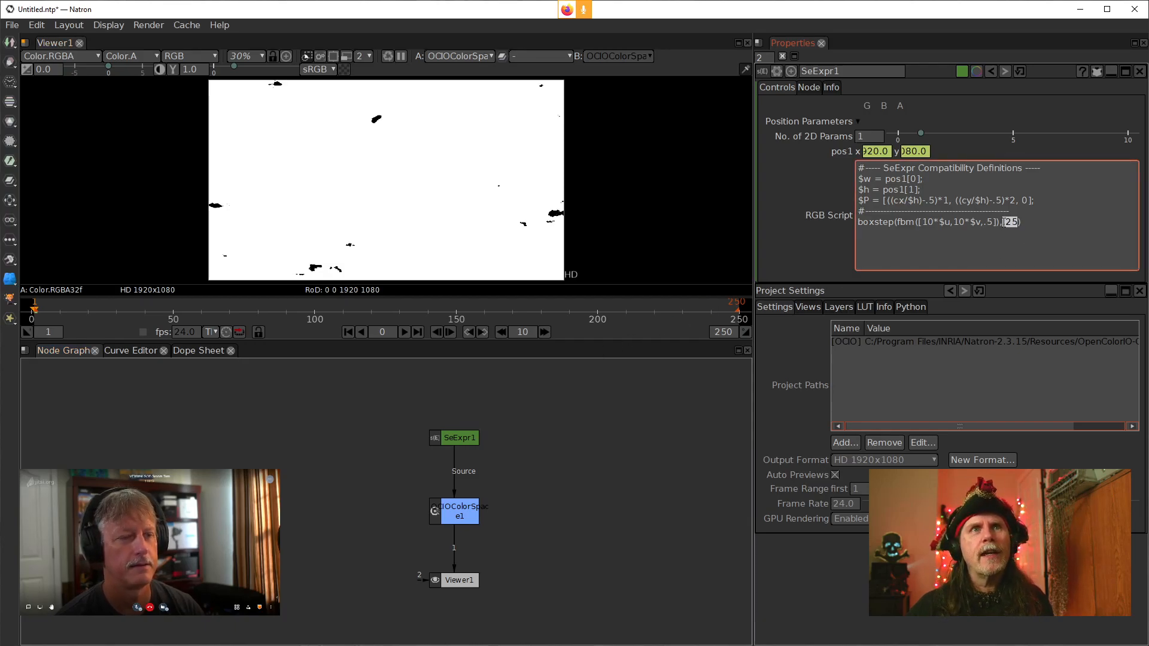
pyautogui.click(1105, 70)
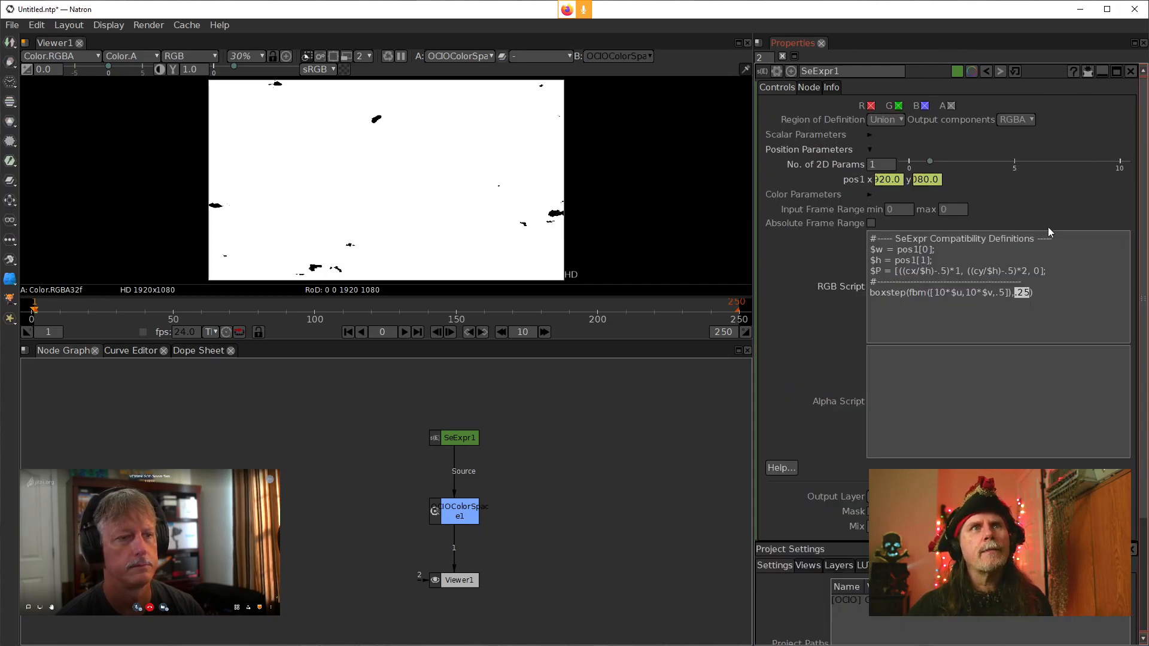
pyautogui.click(871, 135)
pyautogui.scroll(1, 871, 153)
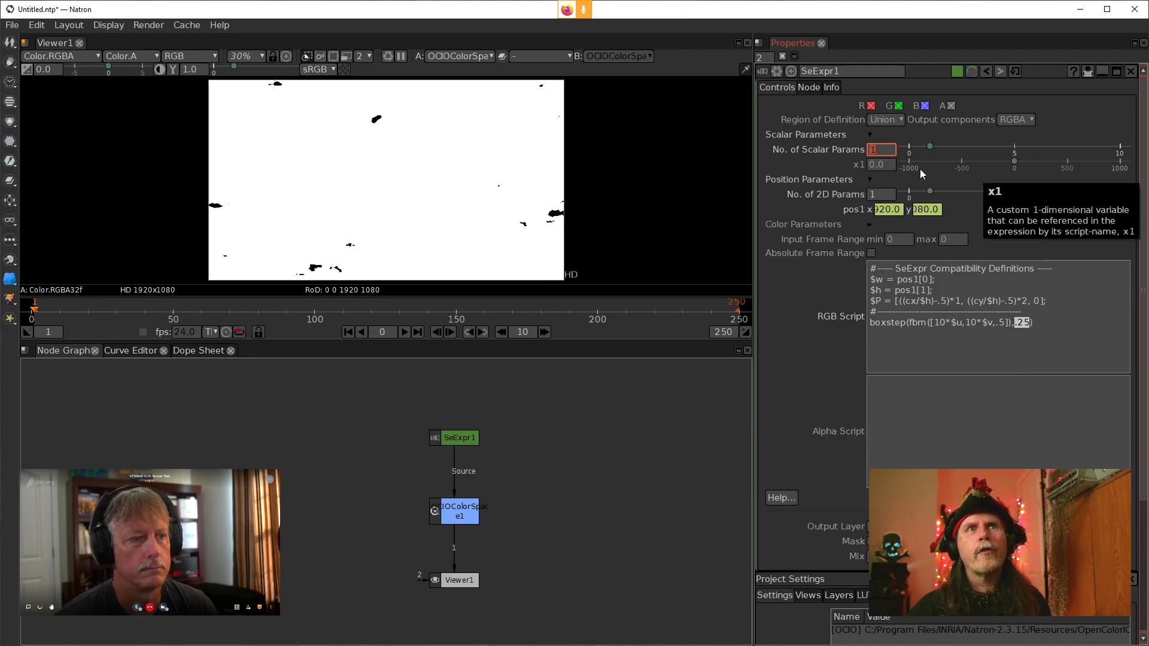
# Replace the .25 threshold in the boxstep expression with x1 and validate the script
pyautogui.click(1026, 323)
pyautogui.moveTo(1031, 323); pyautogui.dragTo(1012, 323)
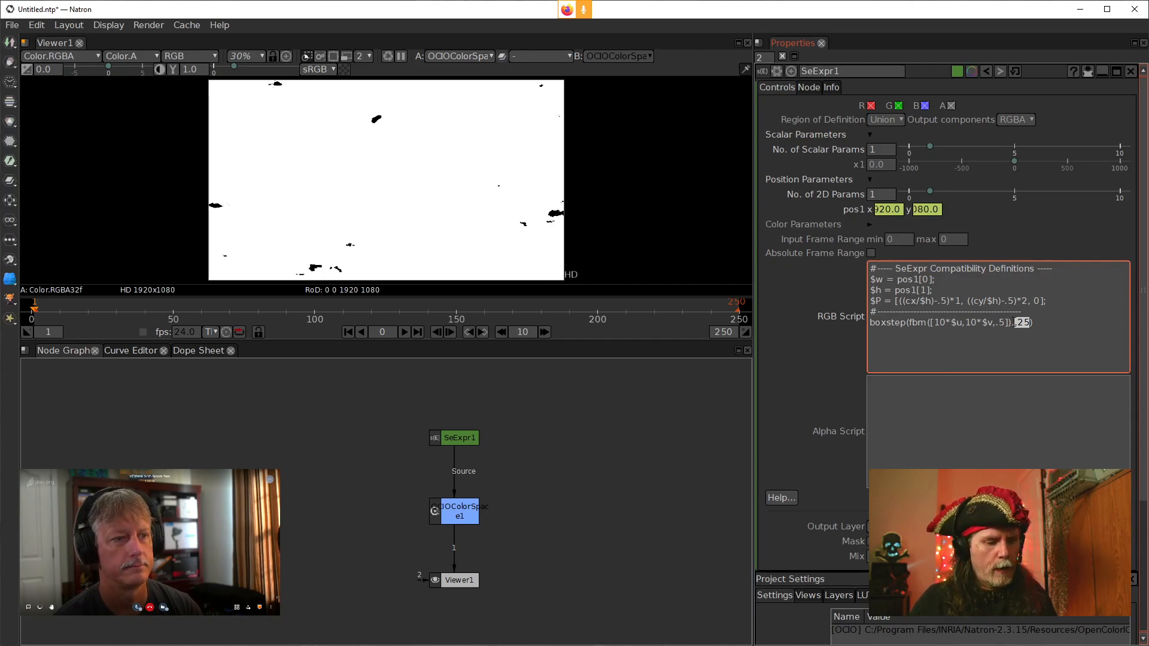
pyautogui.write('x1')
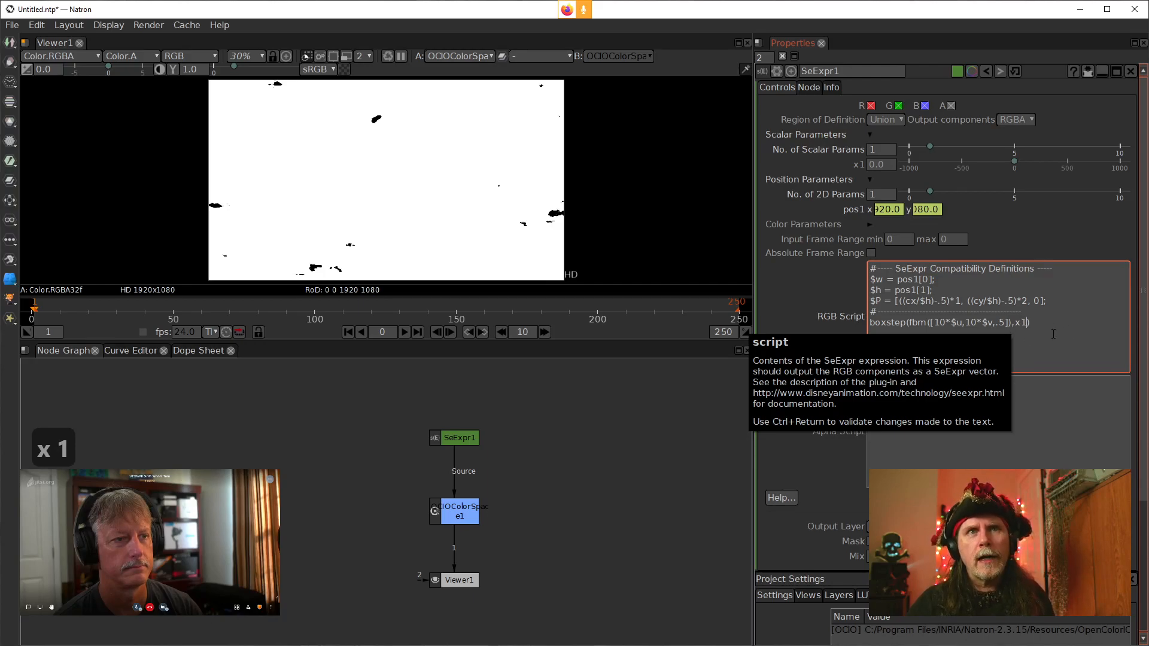
pyautogui.hotkey('ctrl', 'Return')
# Step the x1 scalar parameter upward to 0.8 to compare the boxstep threshold results
pyautogui.click(878, 151)
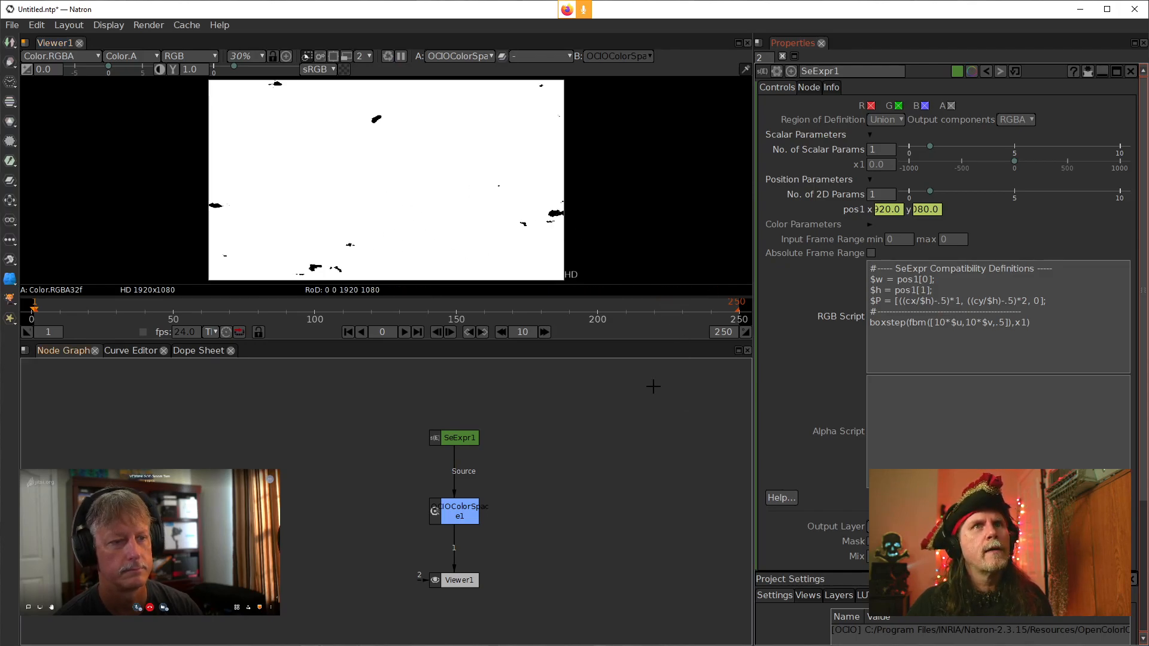
pyautogui.click(881, 167)
pyautogui.scroll(1, 881, 167)
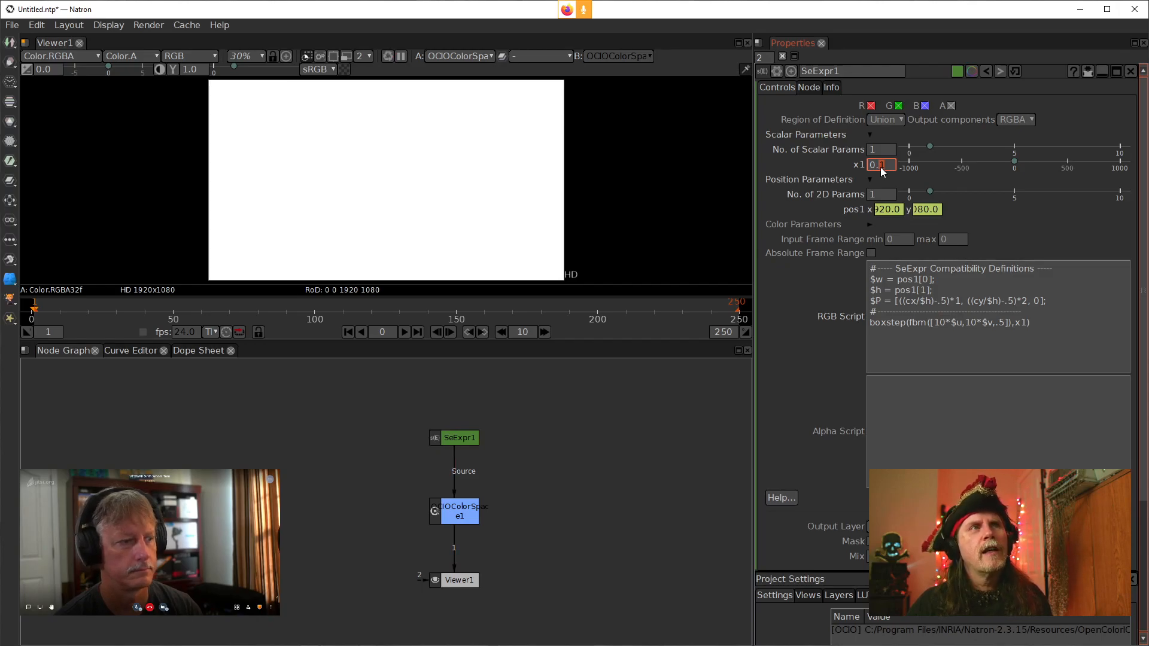
pyautogui.scroll(1, 882, 167)
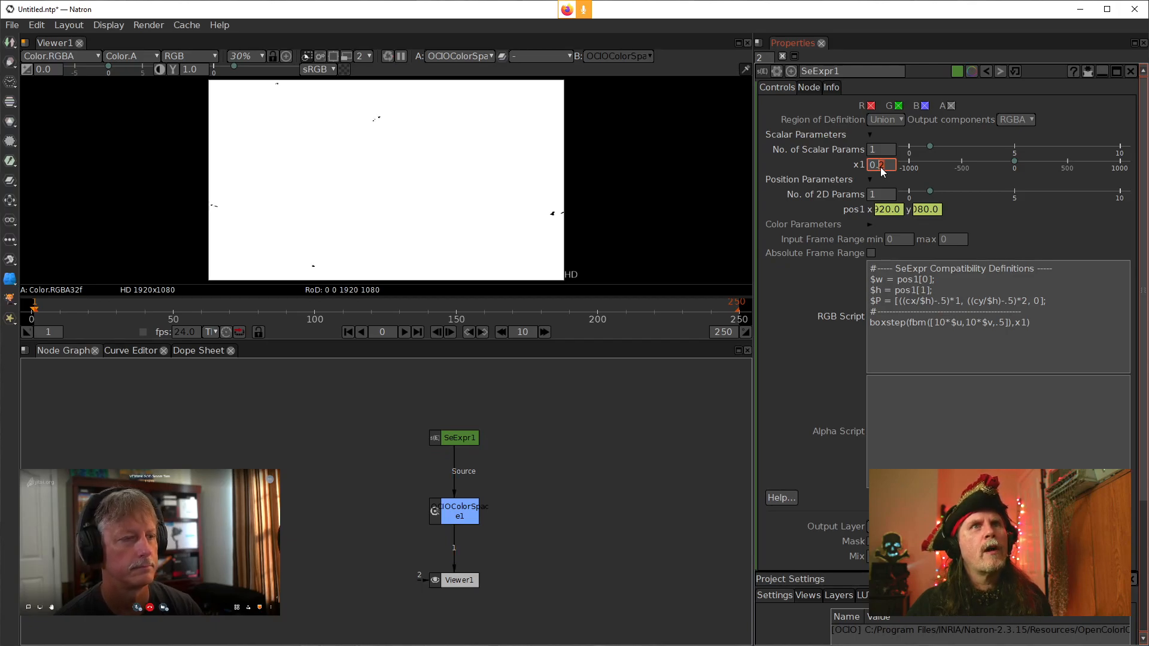
pyautogui.scroll(1, 884, 169)
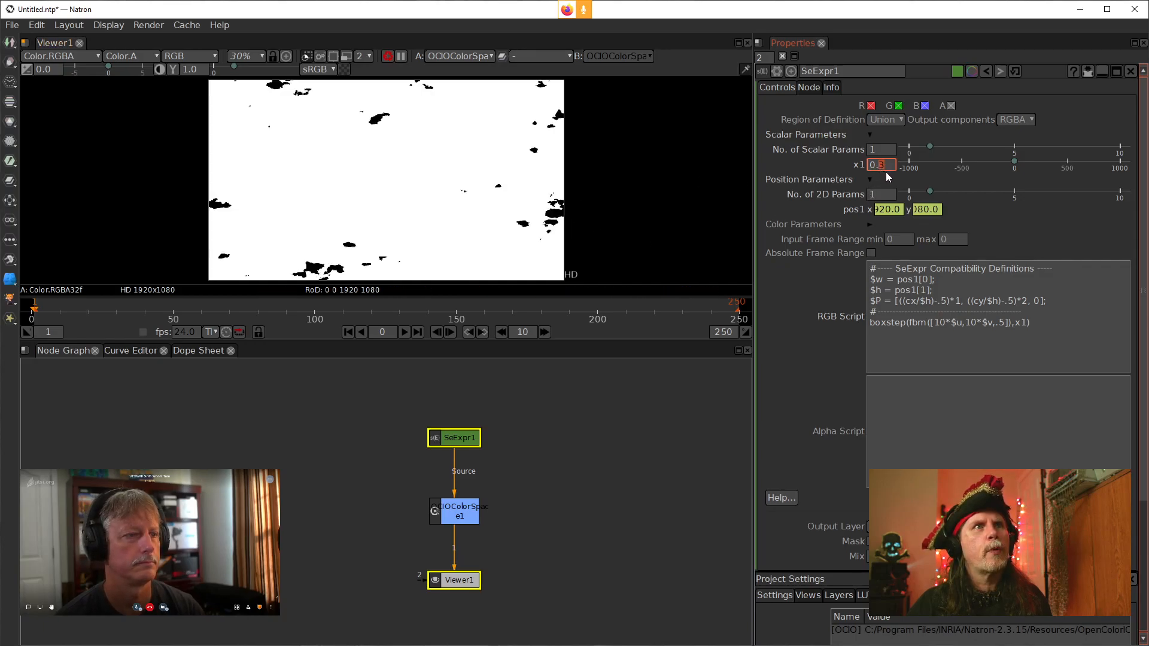
pyautogui.scroll(1, 887, 167)
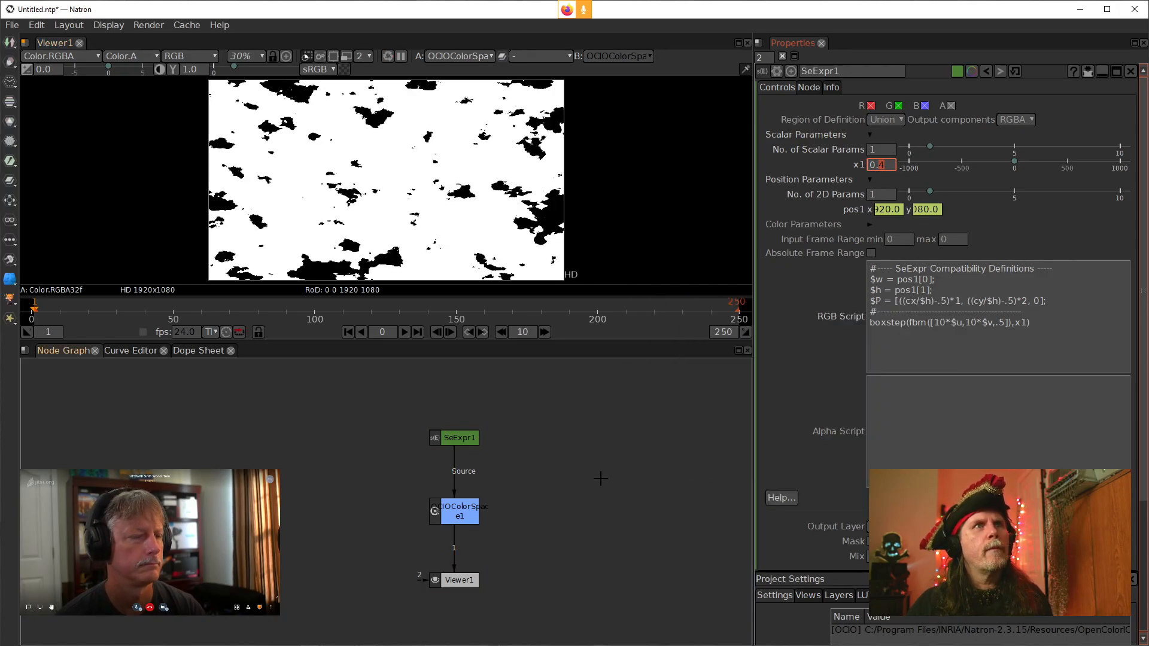
pyautogui.scroll(1, 882, 169)
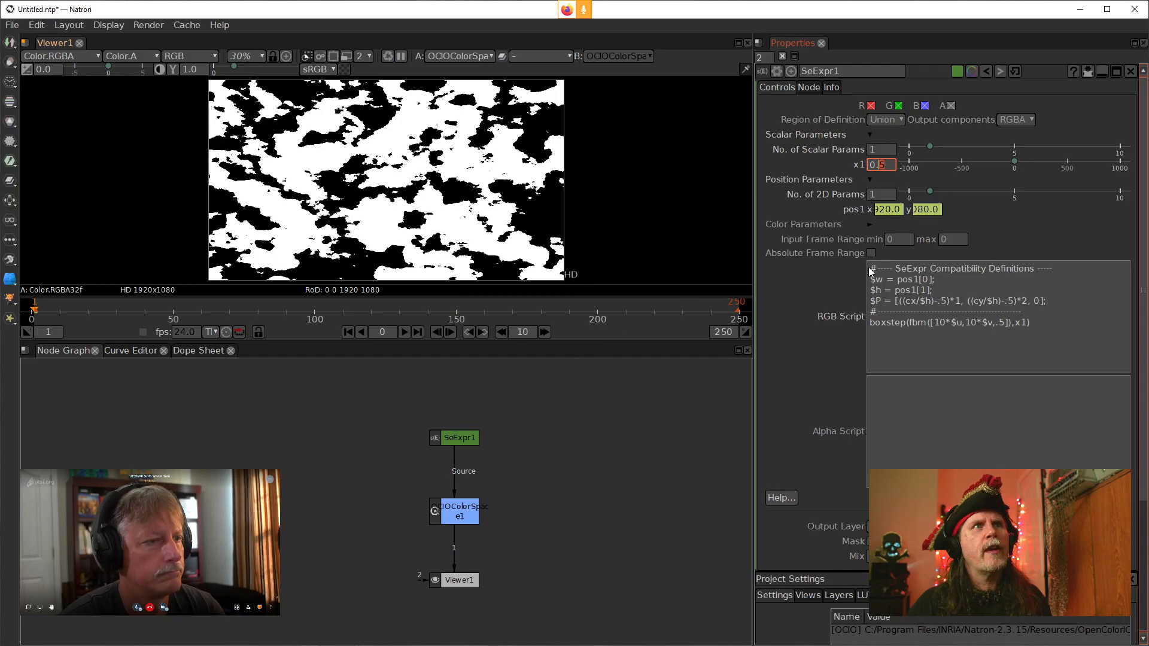
pyautogui.scroll(1, 885, 169)
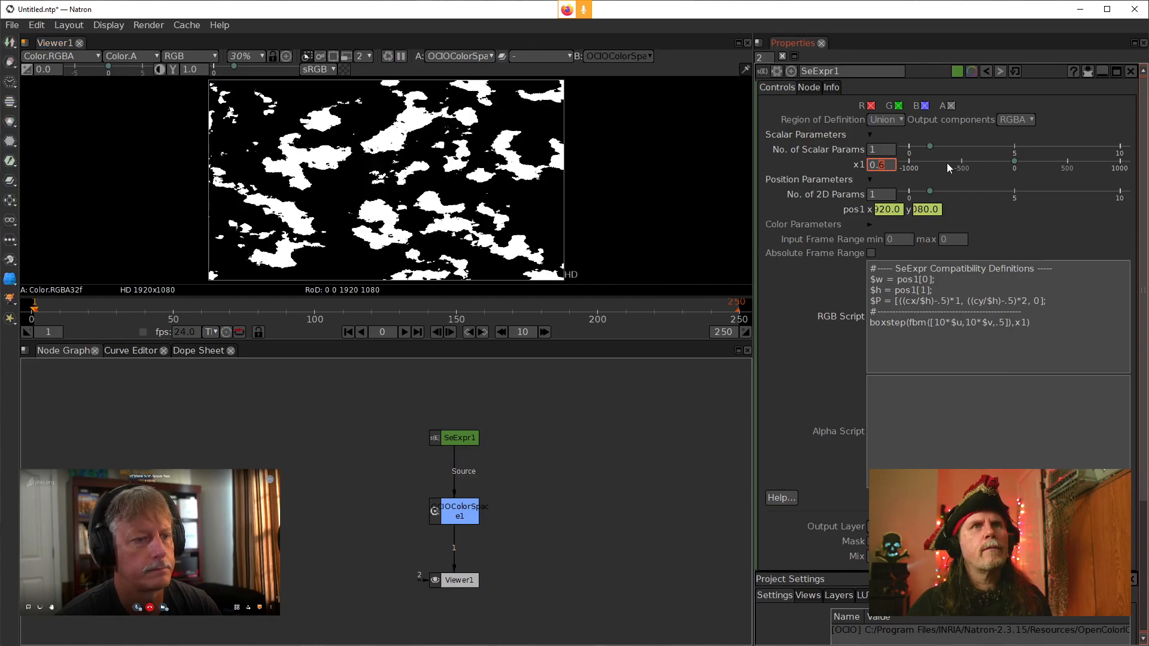
pyautogui.scroll(1, 883, 169)
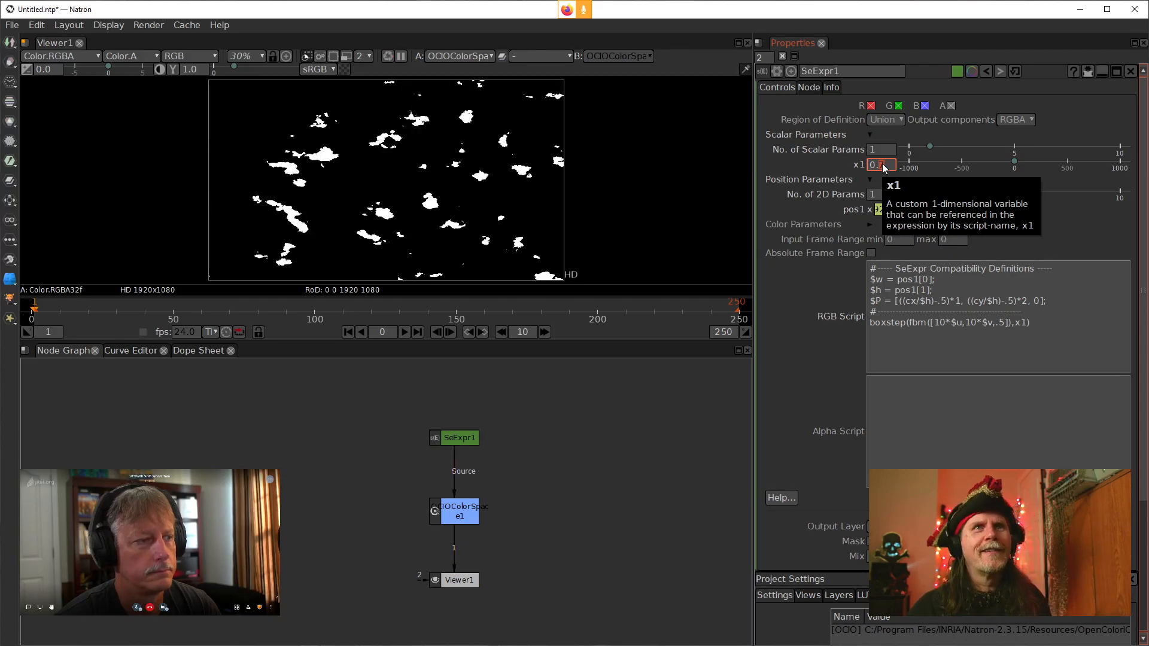
pyautogui.scroll(1, 882, 165)
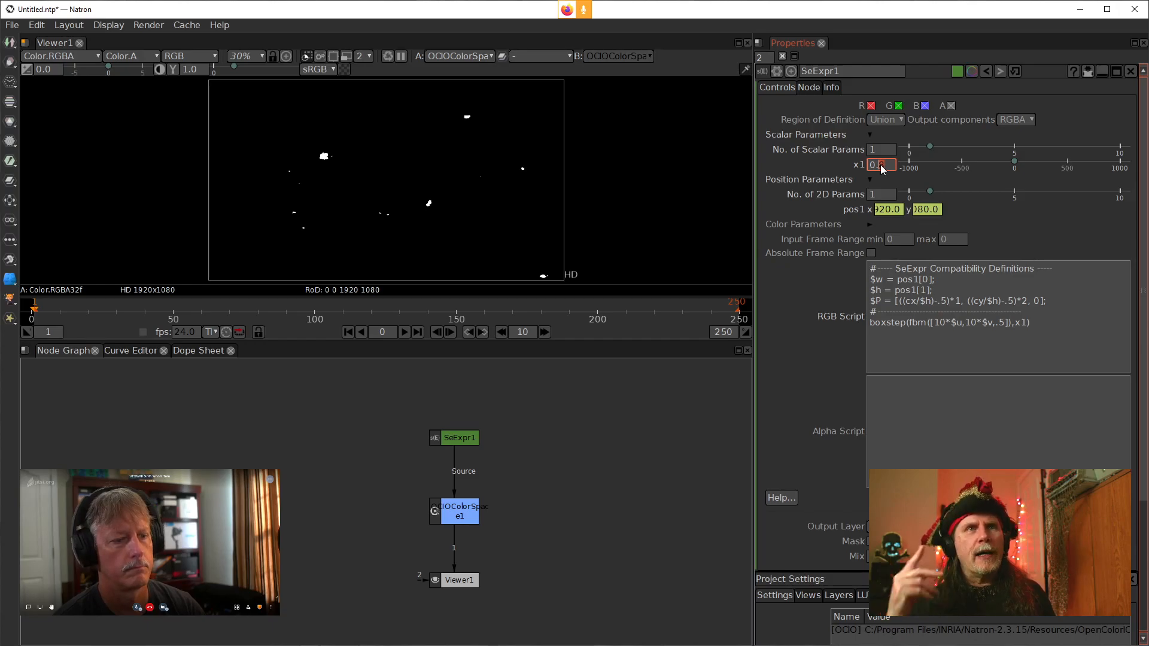
# Set the x1 scalar parameter to 0.5
pyautogui.click(1028, 323)
pyautogui.moveTo(1028, 324); pyautogui.dragTo(1016, 323)
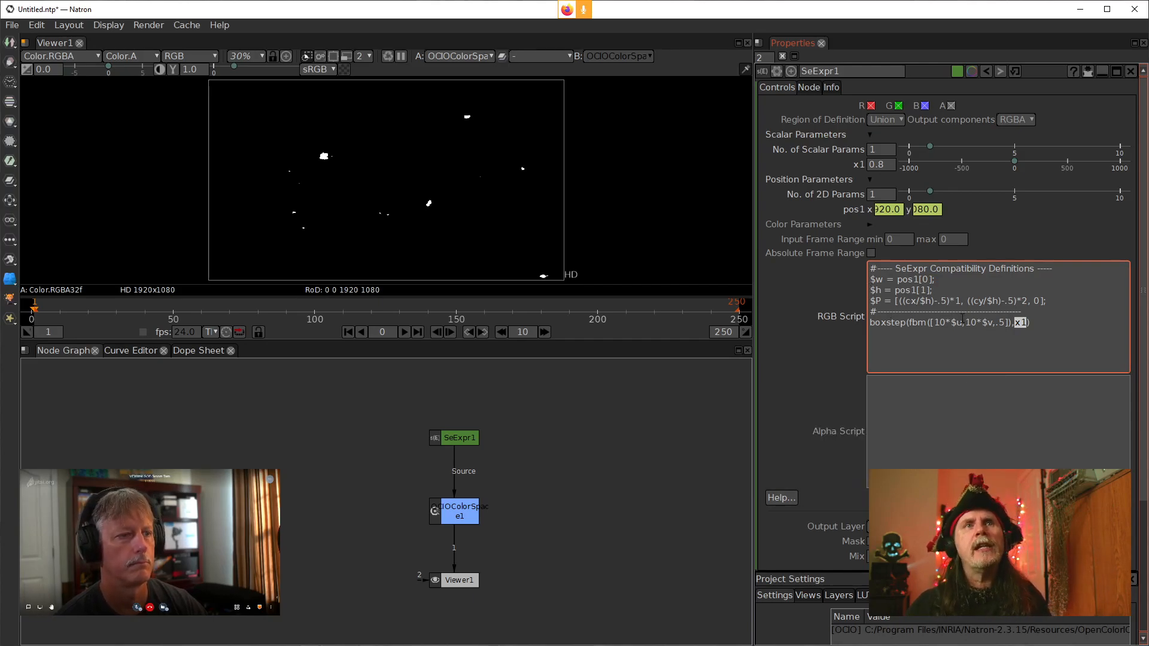
pyautogui.click(1010, 324)
pyautogui.moveTo(1009, 324)
pyautogui.mouseDown()
pyautogui.moveTo(982, 323)
pyautogui.moveTo(1021, 326)
pyautogui.mouseUp()
pyautogui.moveTo(895, 164); pyautogui.dragTo(879, 167)
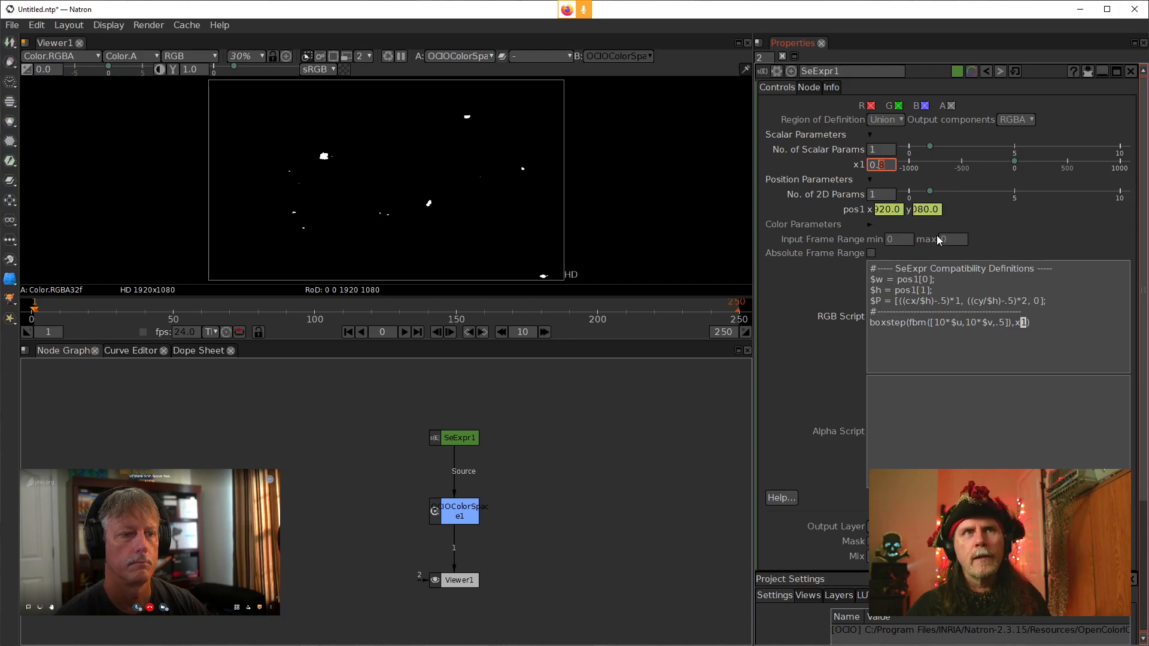
pyautogui.write('5')
pyautogui.press('Return')
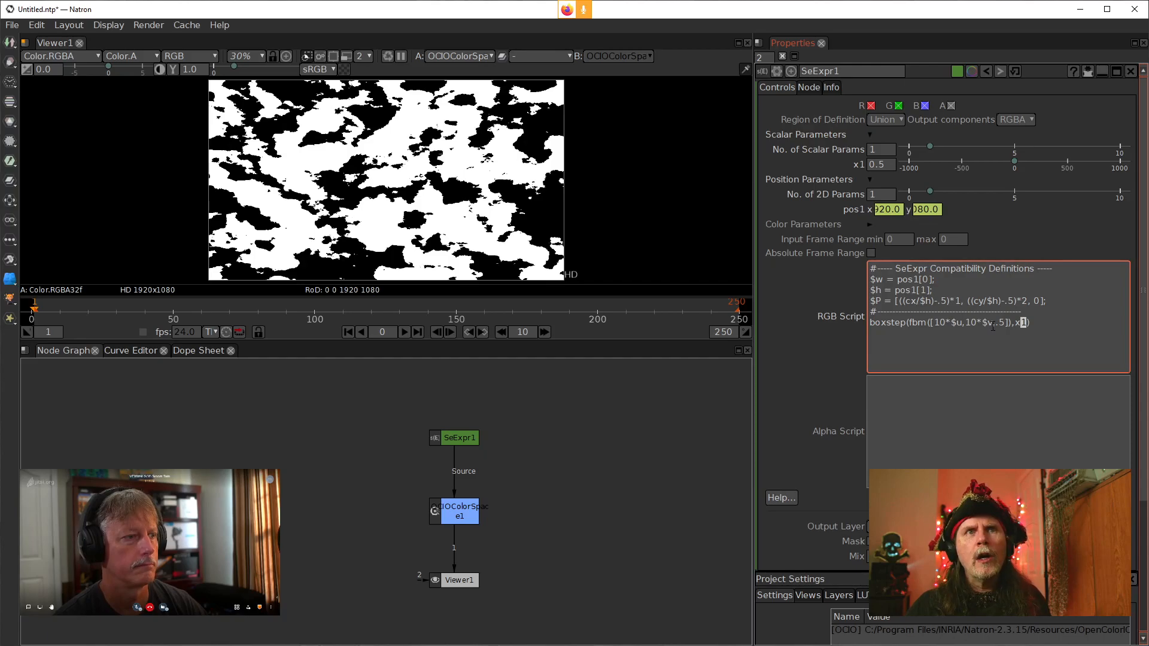
# Replace the fbm vector argument [10*$u,10*$v,.5] with P and apply the script
pyautogui.moveTo(993, 324); pyautogui.dragTo(932, 327)
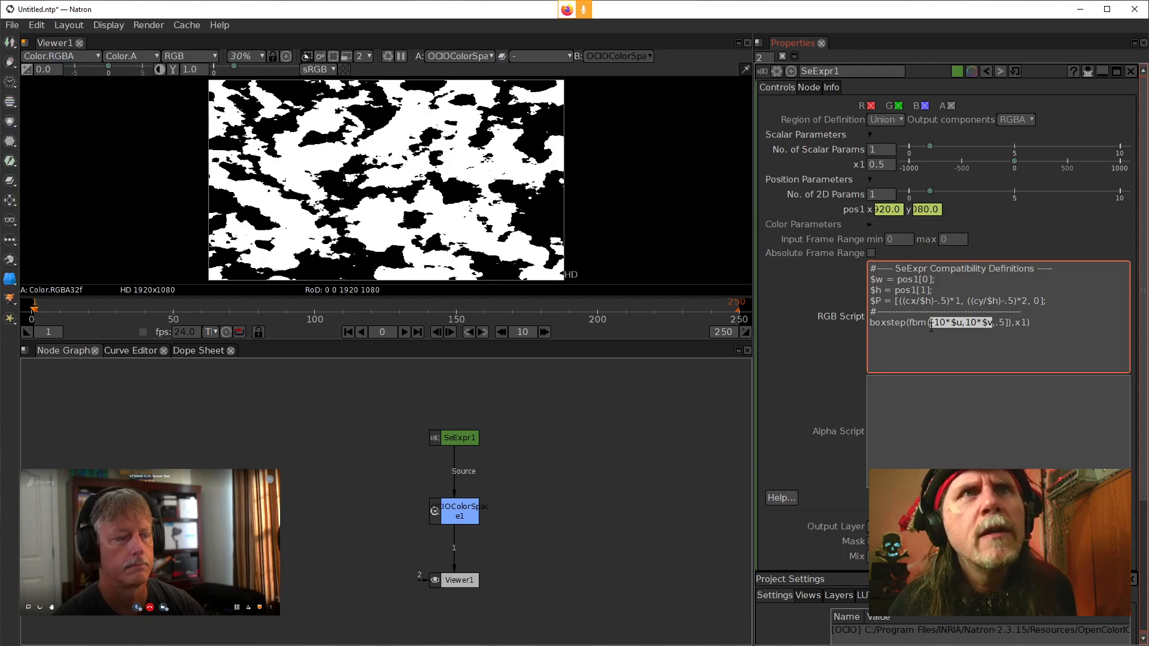
pyautogui.click(1008, 324)
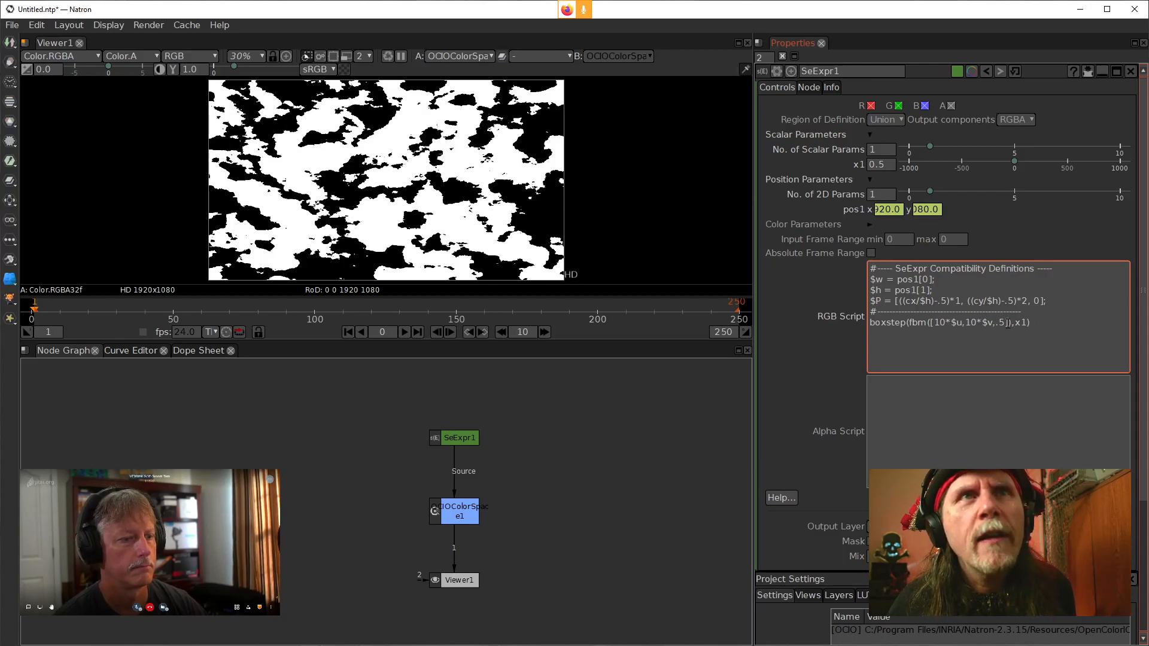
pyautogui.moveTo(1008, 324); pyautogui.dragTo(932, 324)
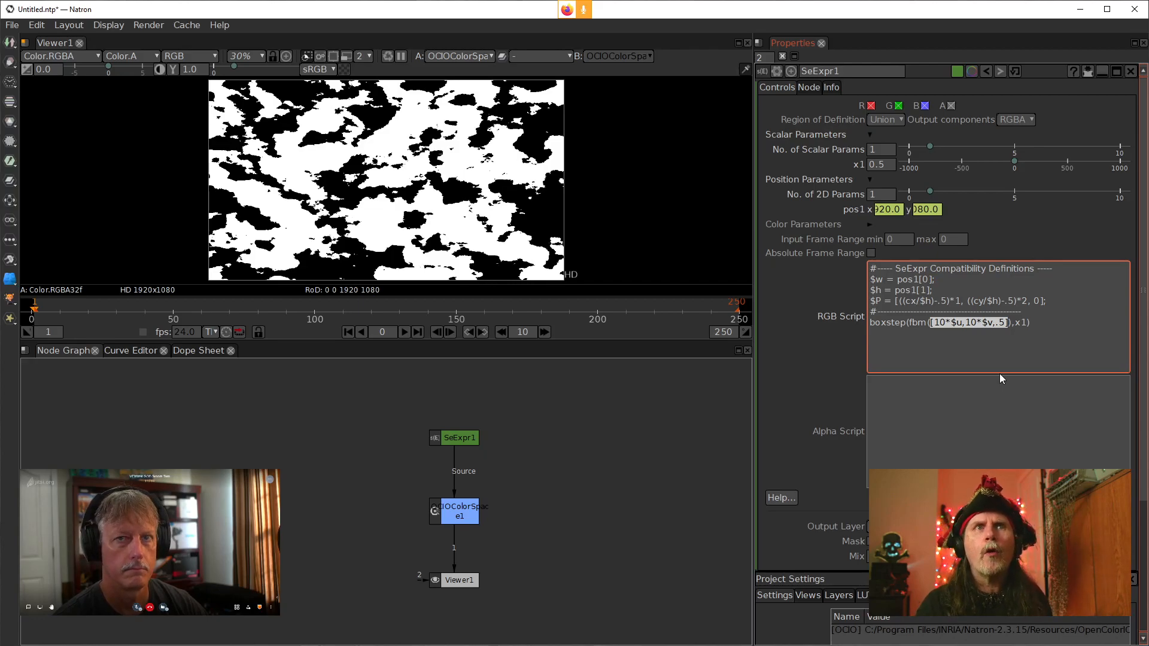
pyautogui.write('P')
pyautogui.click(828, 350)
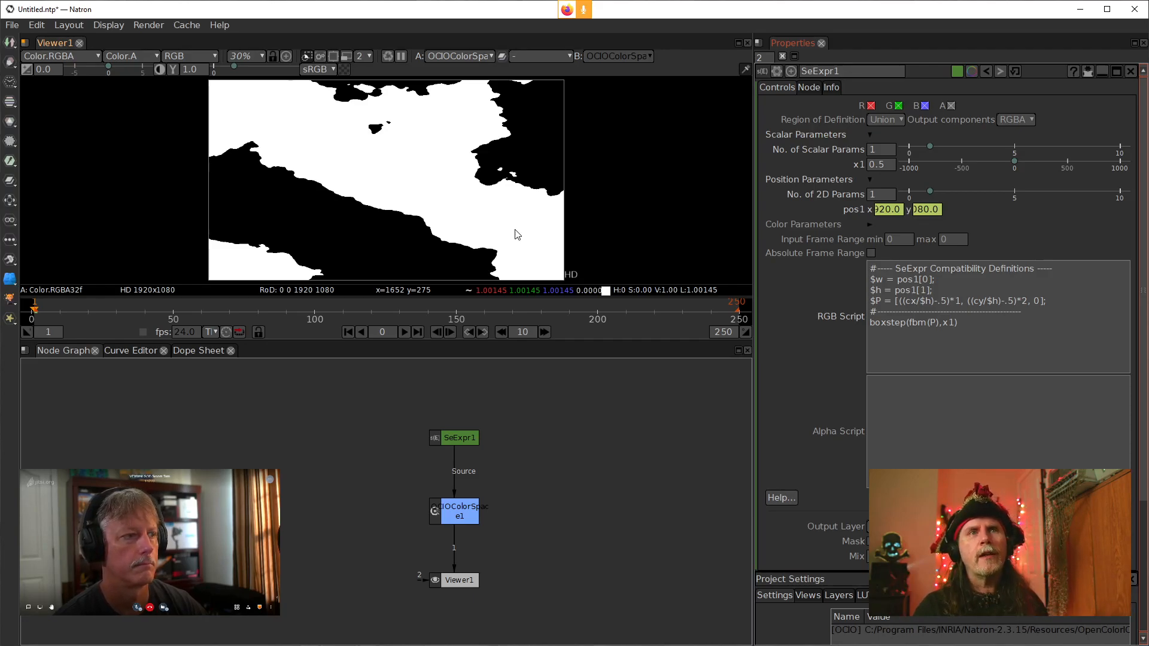
# Multiply P by 2 inside the fbm call and apply the script
pyautogui.click(938, 323)
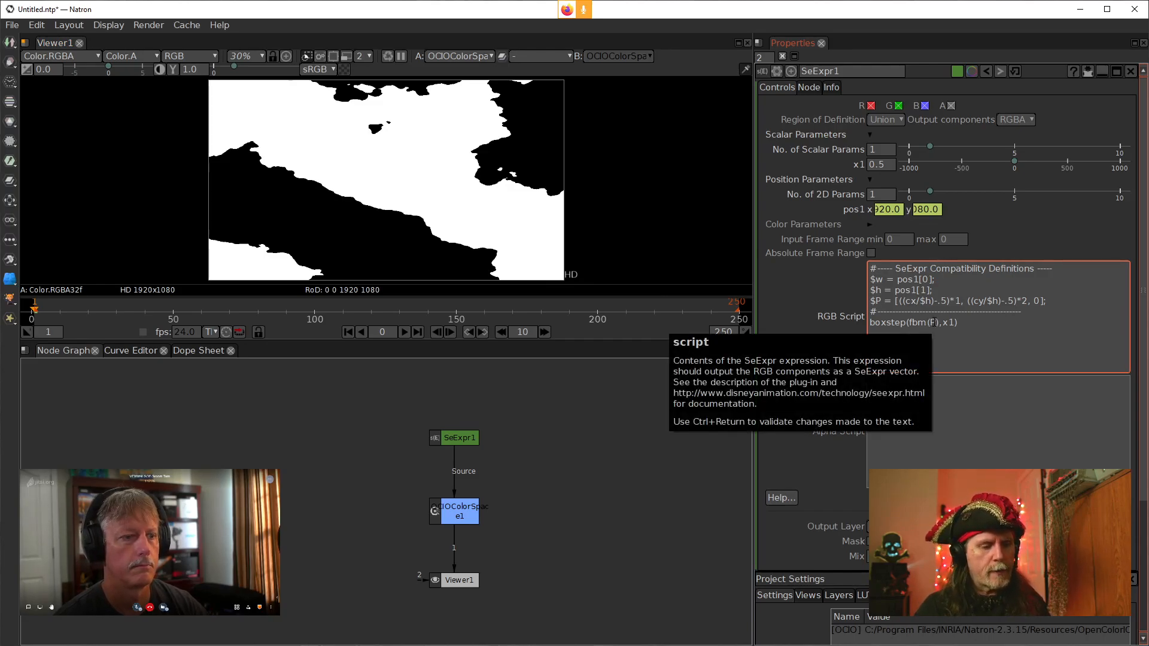
pyautogui.write('*')
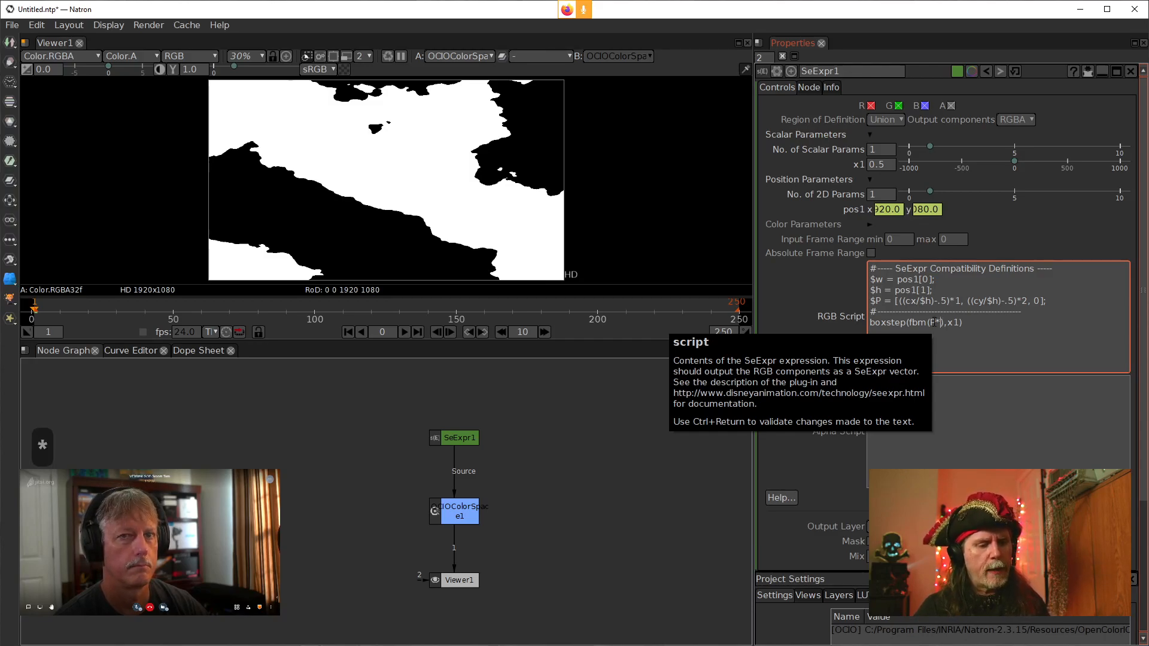
pyautogui.write('2')
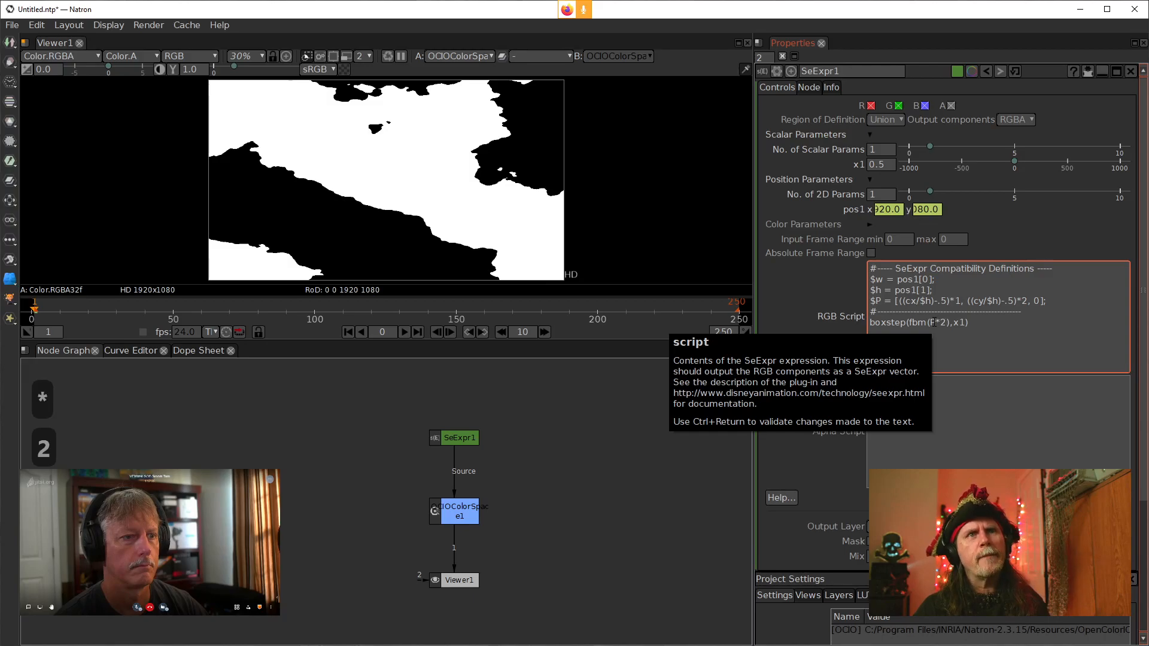
pyautogui.click(802, 332)
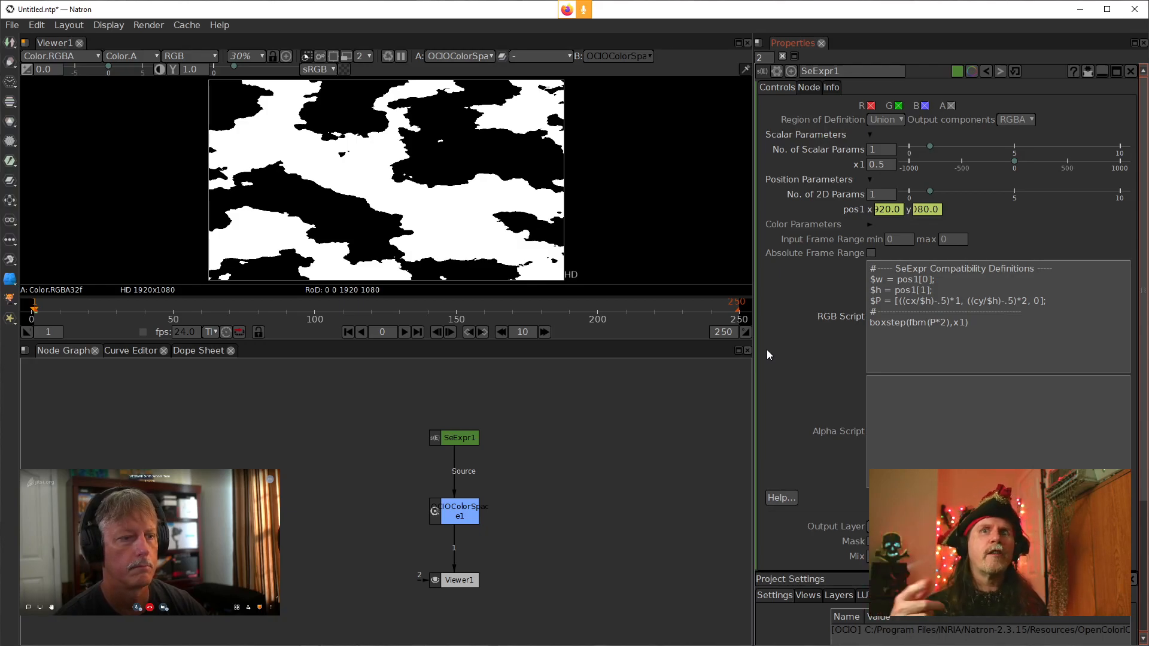
# Change the P multiplier inside fbm to .5 and apply the script
pyautogui.click(948, 323)
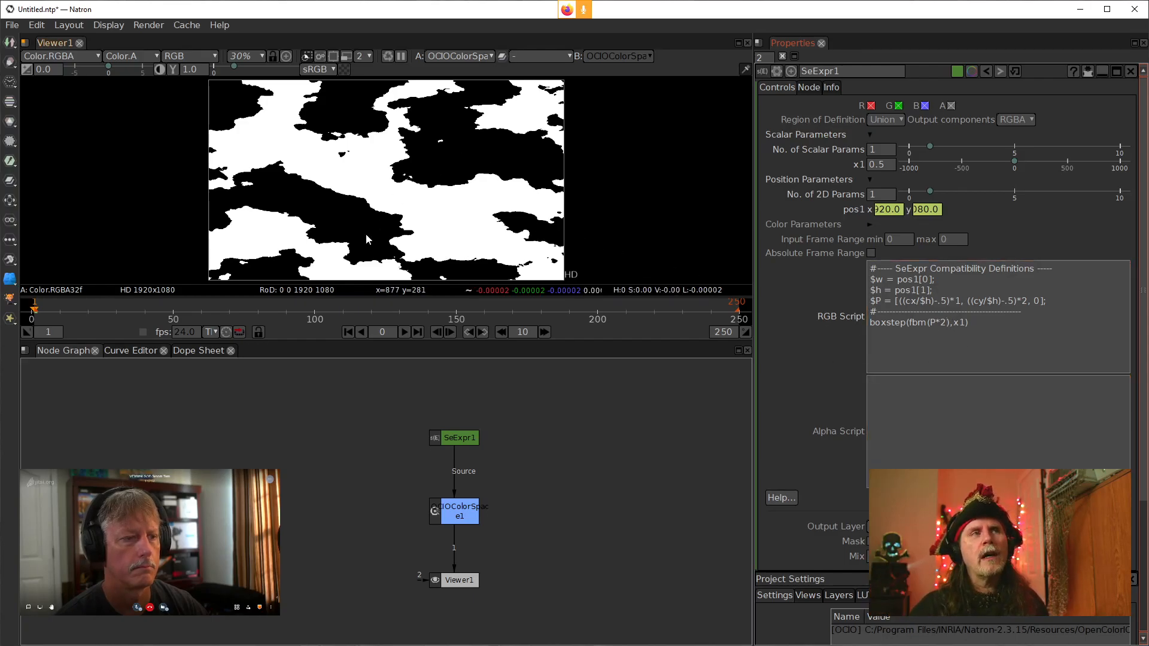
pyautogui.doubleClick(944, 323)
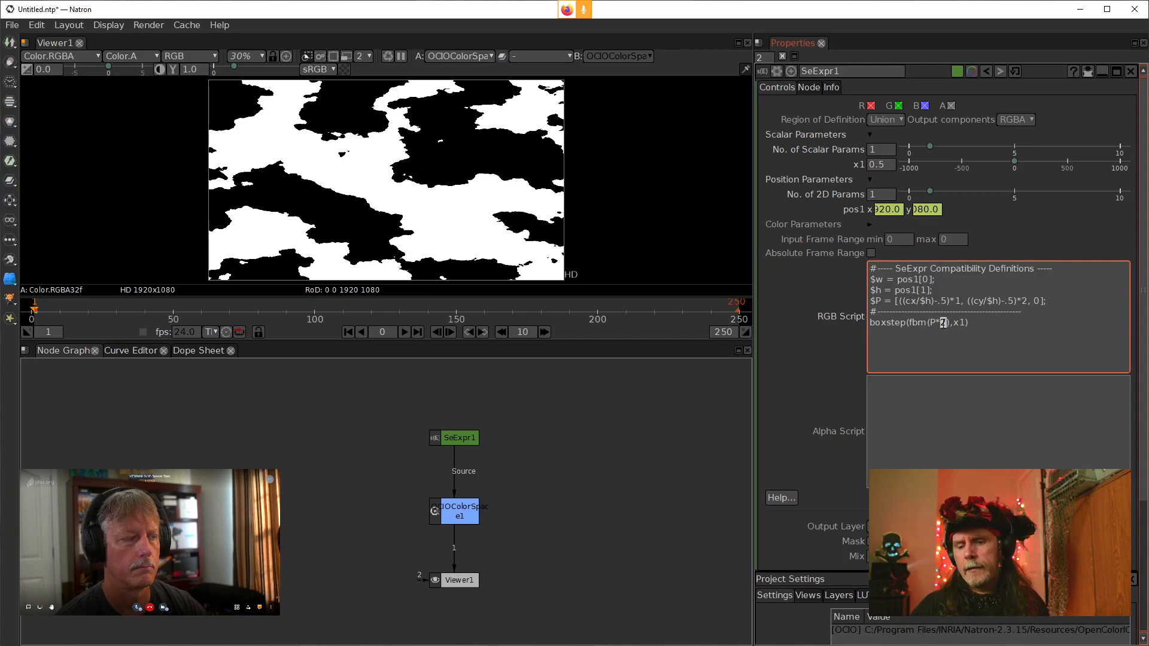
pyautogui.write('.5')
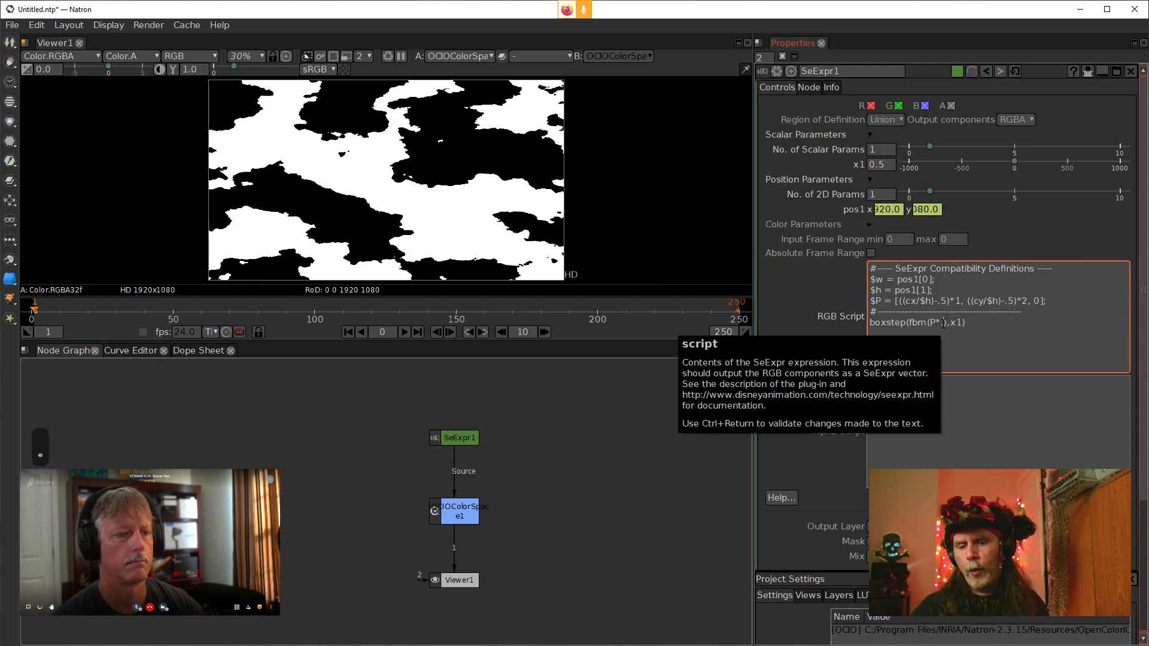
pyautogui.click(845, 300)
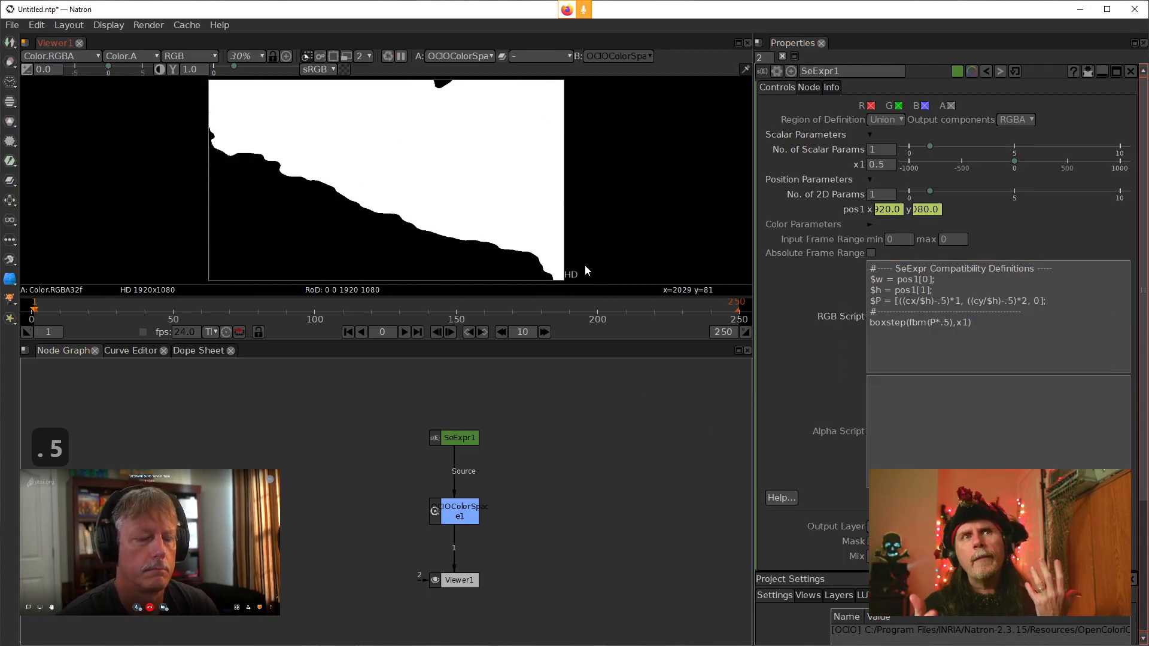
# Remove the *.5 multiplier so fbm takes P alone, and apply the script
pyautogui.click(950, 324)
pyautogui.moveTo(949, 324); pyautogui.dragTo(937, 323)
pyautogui.press('Delete')
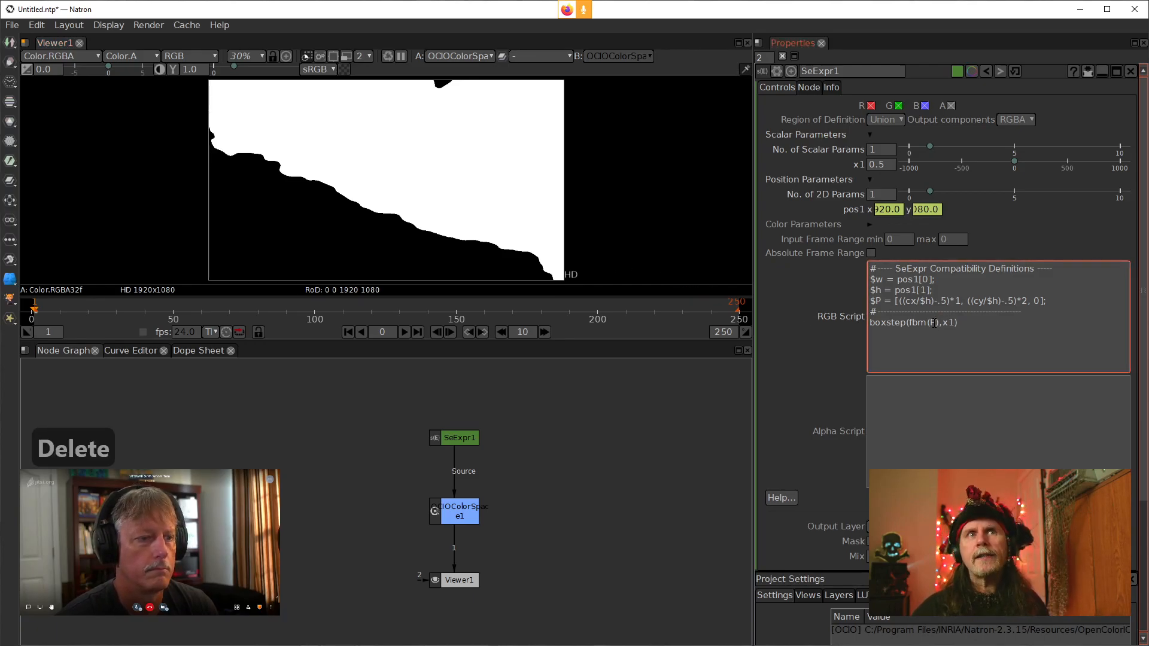
pyautogui.click(791, 328)
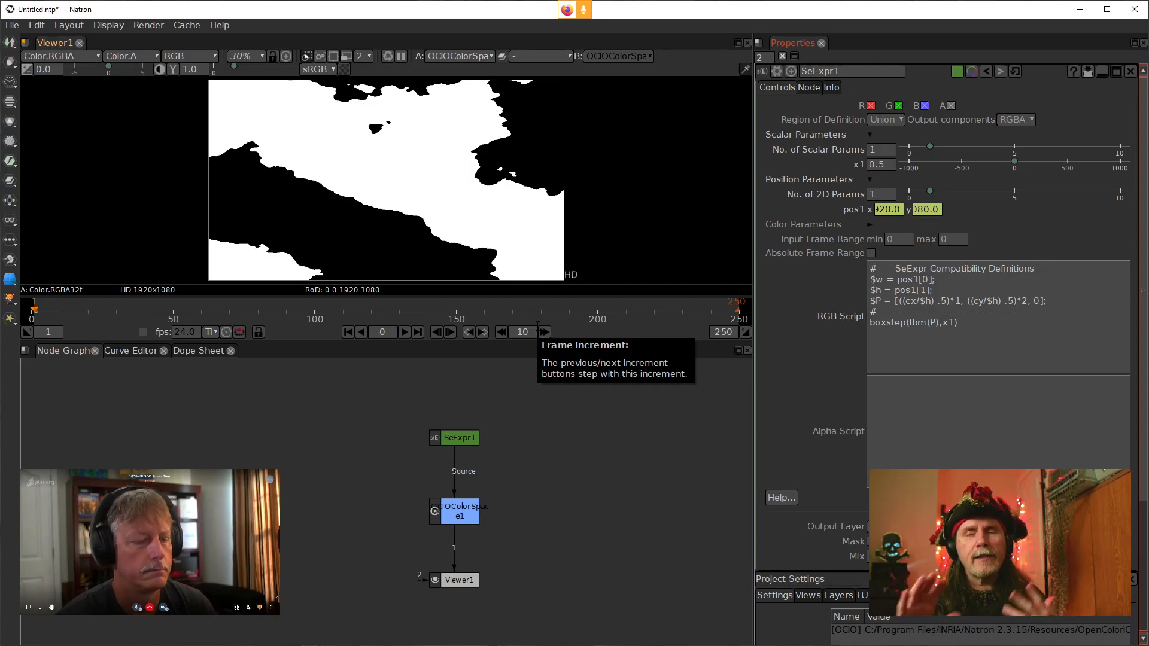
pyautogui.click(948, 371)
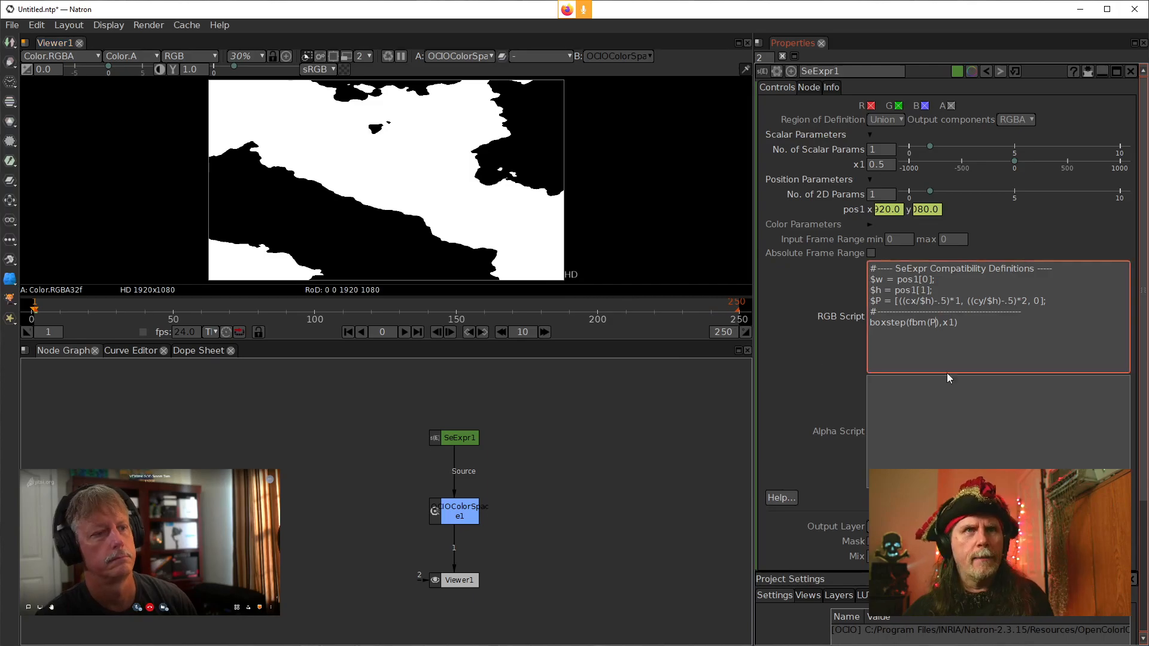
# Replace the second boxstep argument x1 with fbm(P) and apply the script
pyautogui.doubleClick(952, 323)
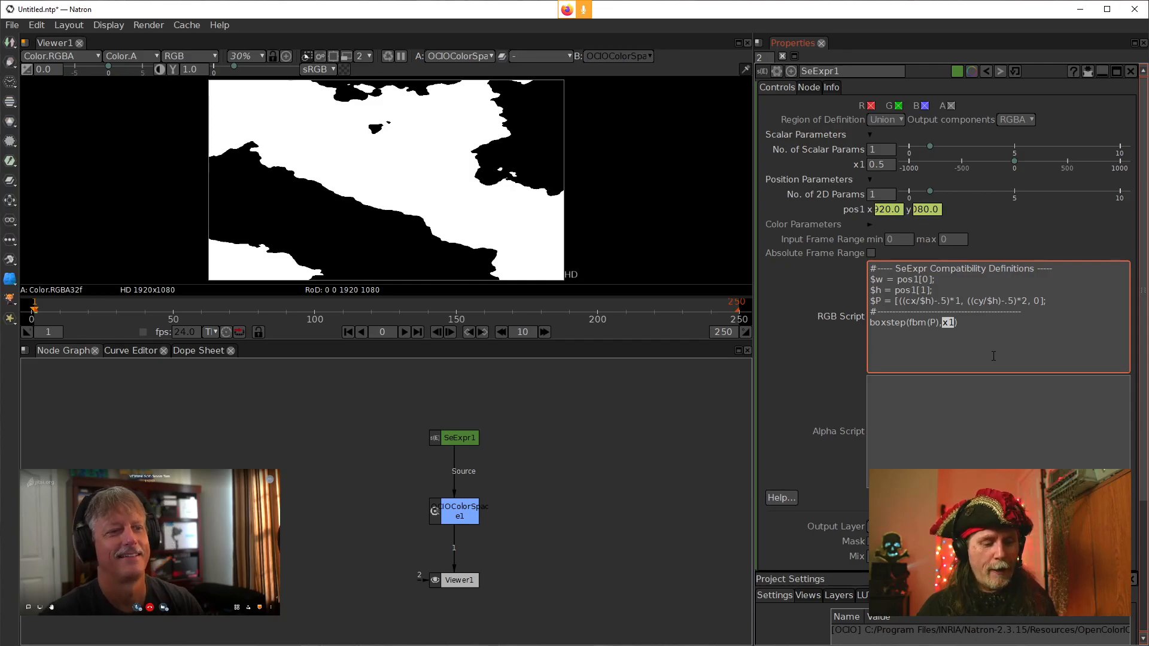
pyautogui.write('fbm')
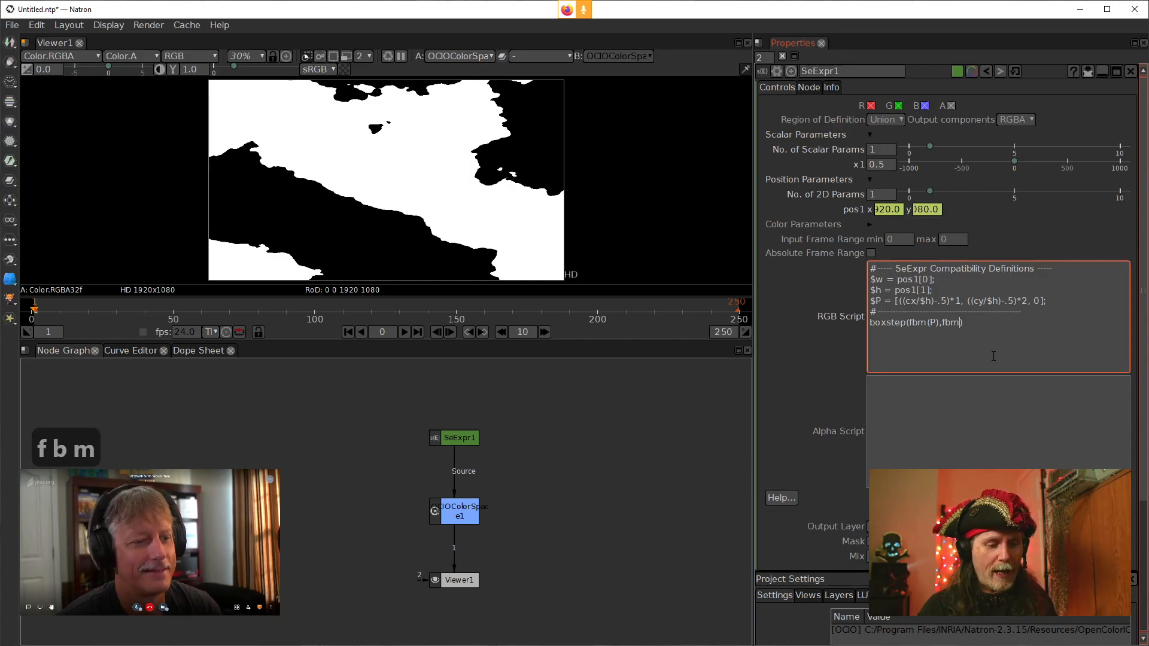
pyautogui.write('(P)')
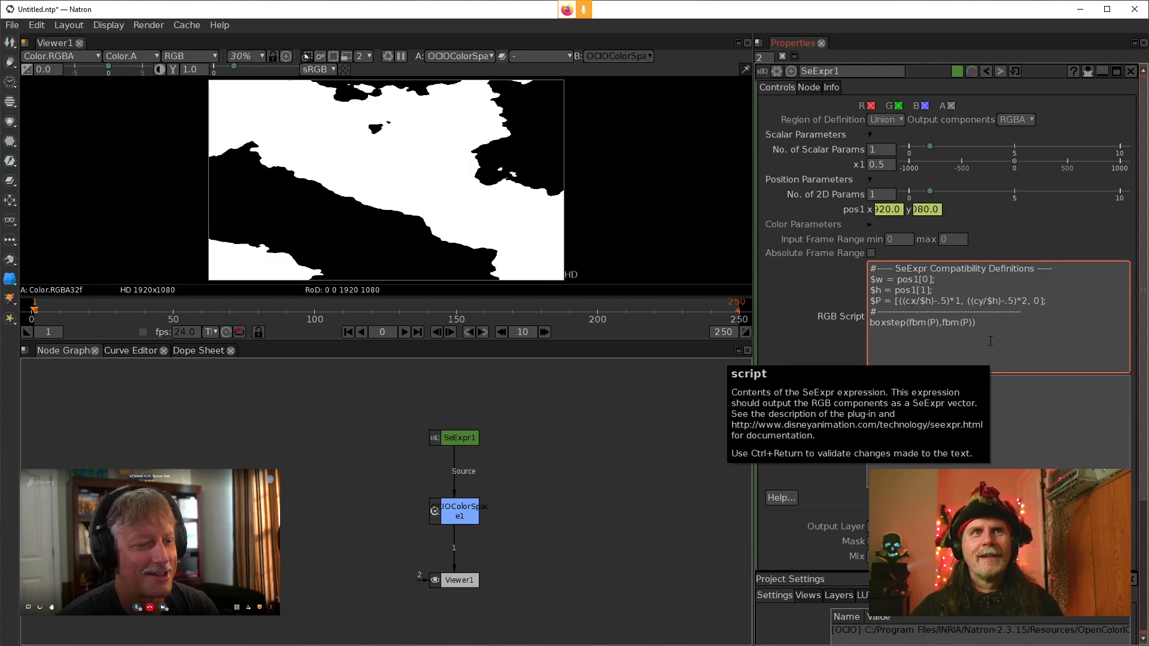
pyautogui.click(833, 346)
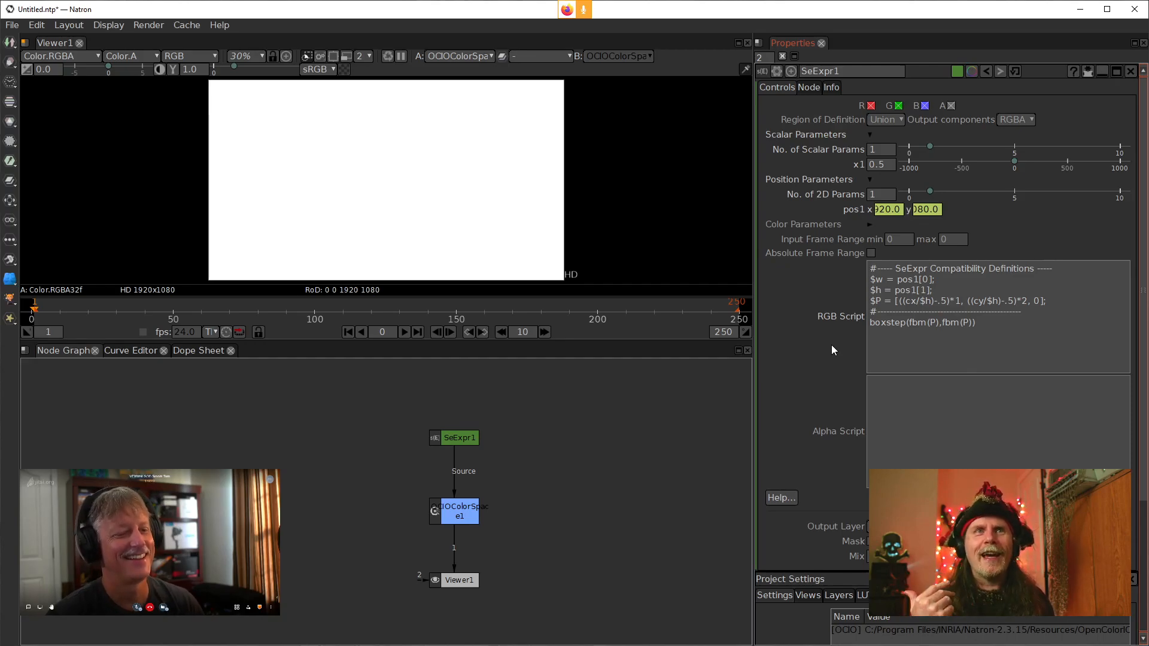
# Multiply P by 2 inside the second fbm call and apply the script
pyautogui.click(909, 282)
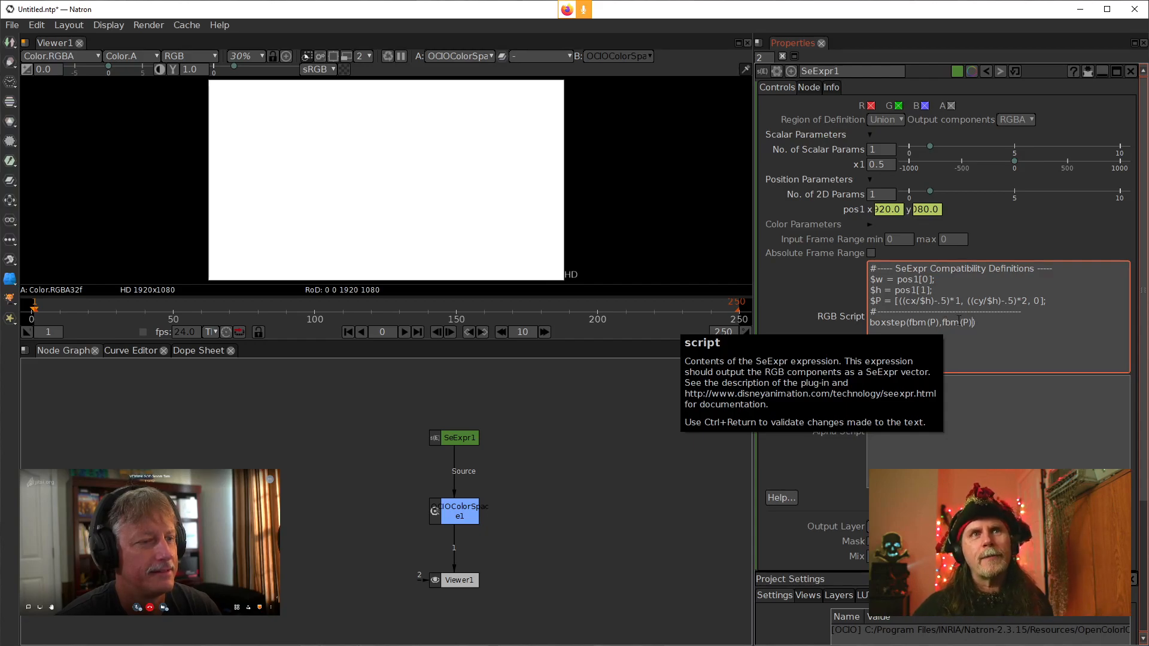
pyautogui.moveTo(960, 321); pyautogui.dragTo(942, 322)
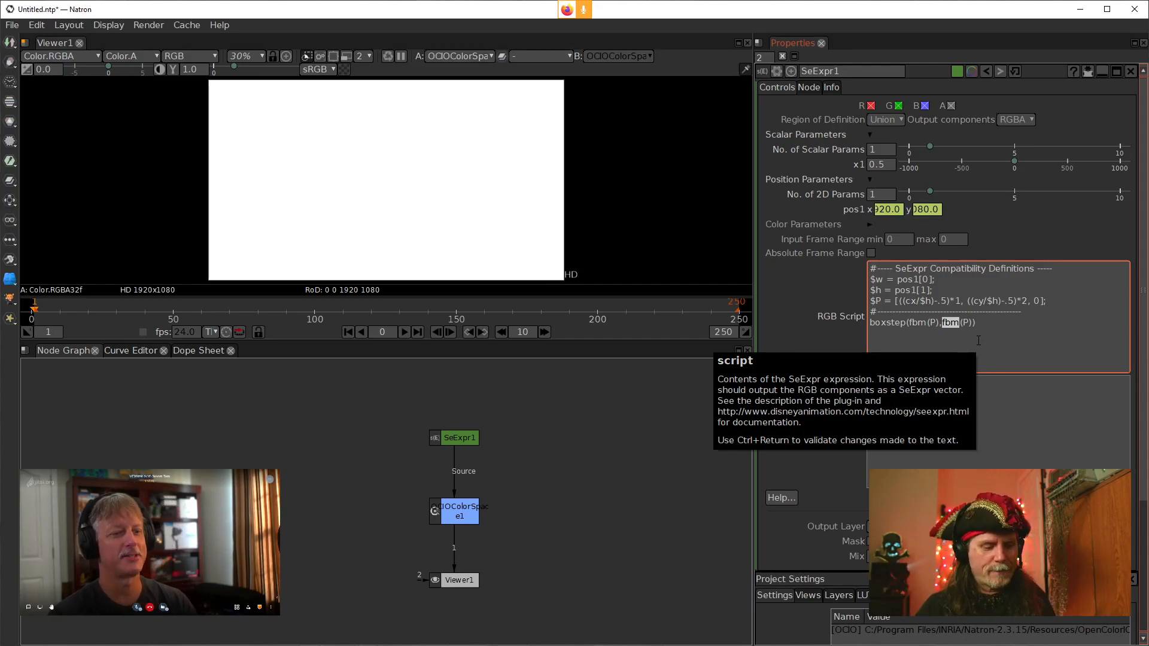
pyautogui.press('Right')
pyautogui.press('Right')
pyautogui.press('Right')
pyautogui.press('Right')
pyautogui.press('Right')
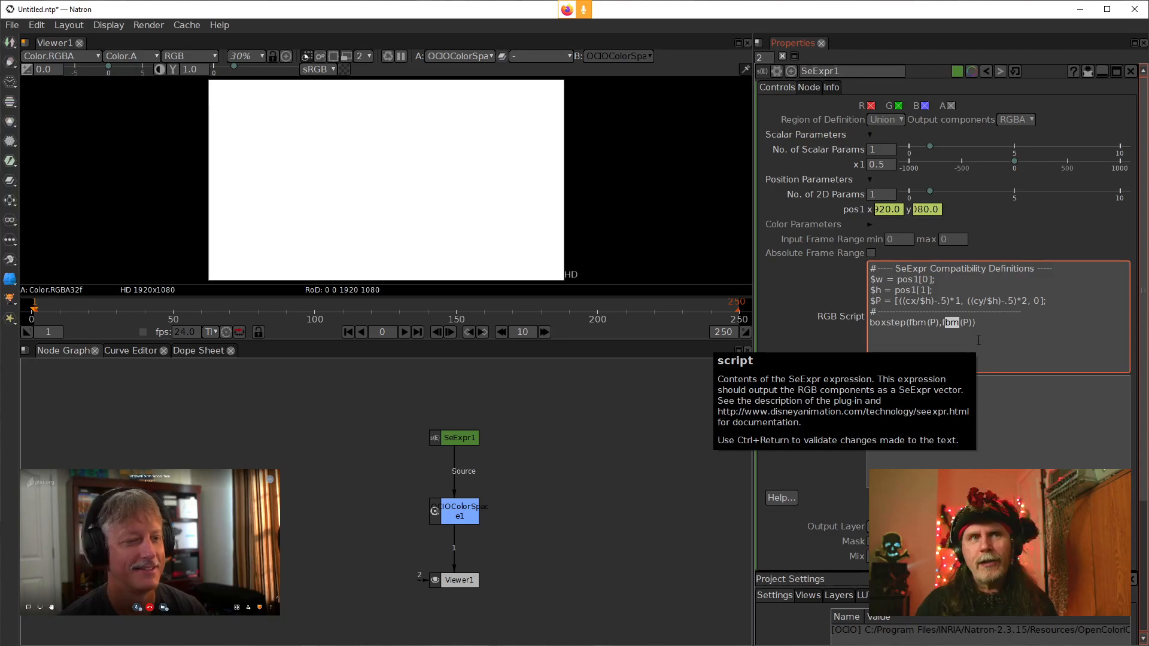
pyautogui.press('Right')
pyautogui.press('Left')
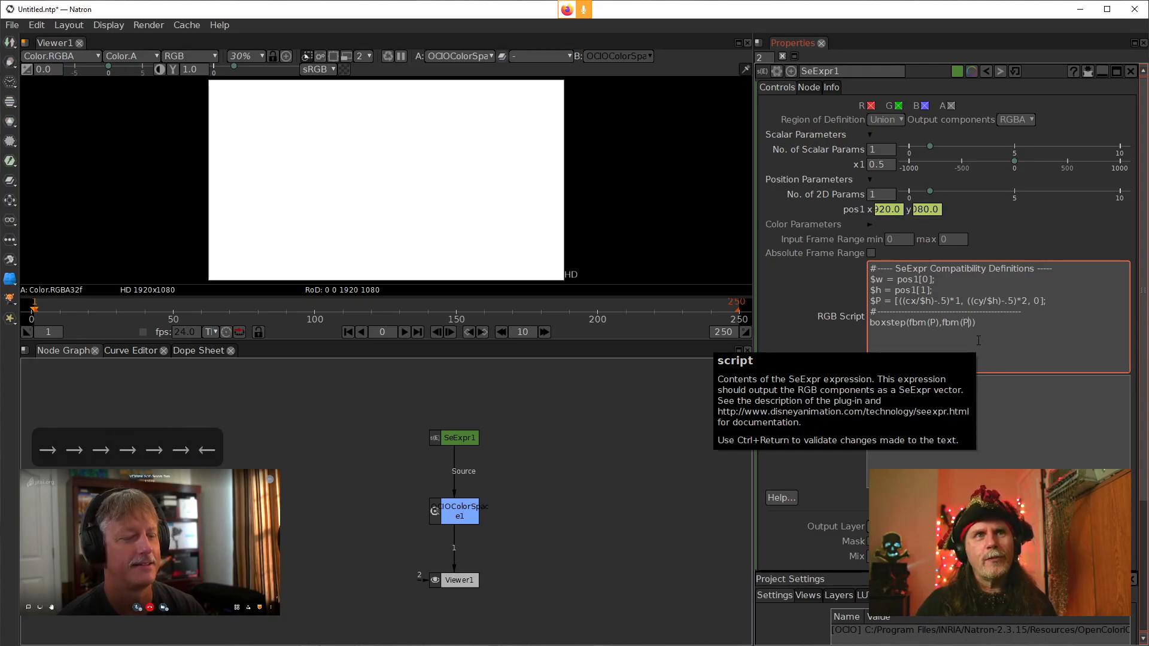
pyautogui.write('*2')
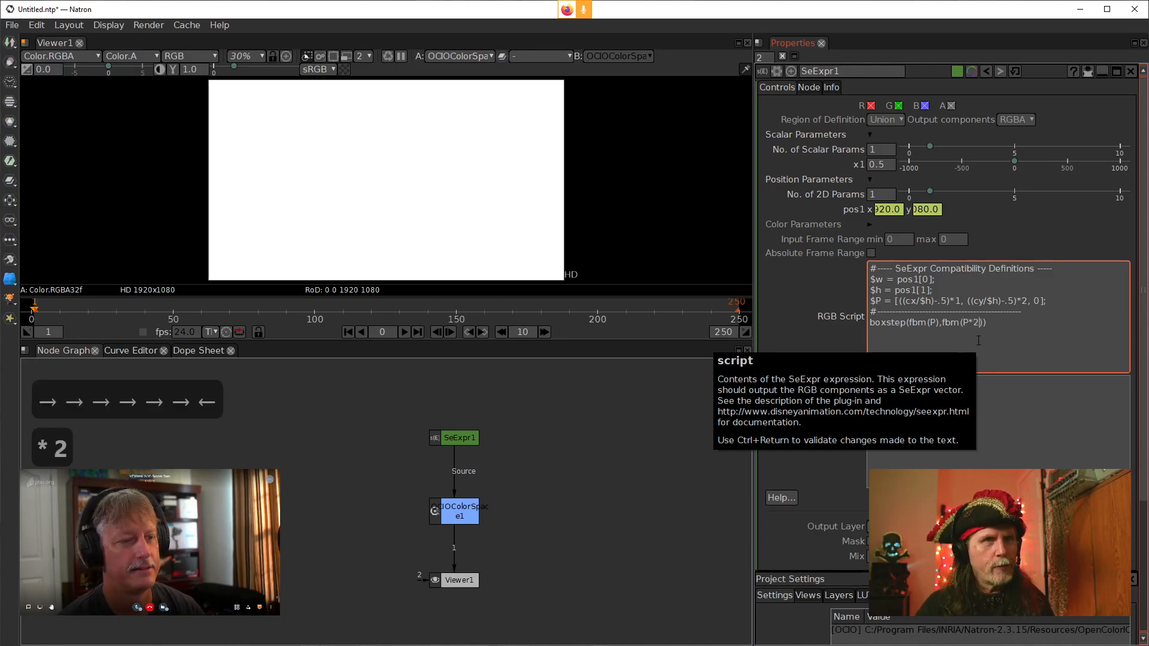
pyautogui.click(824, 348)
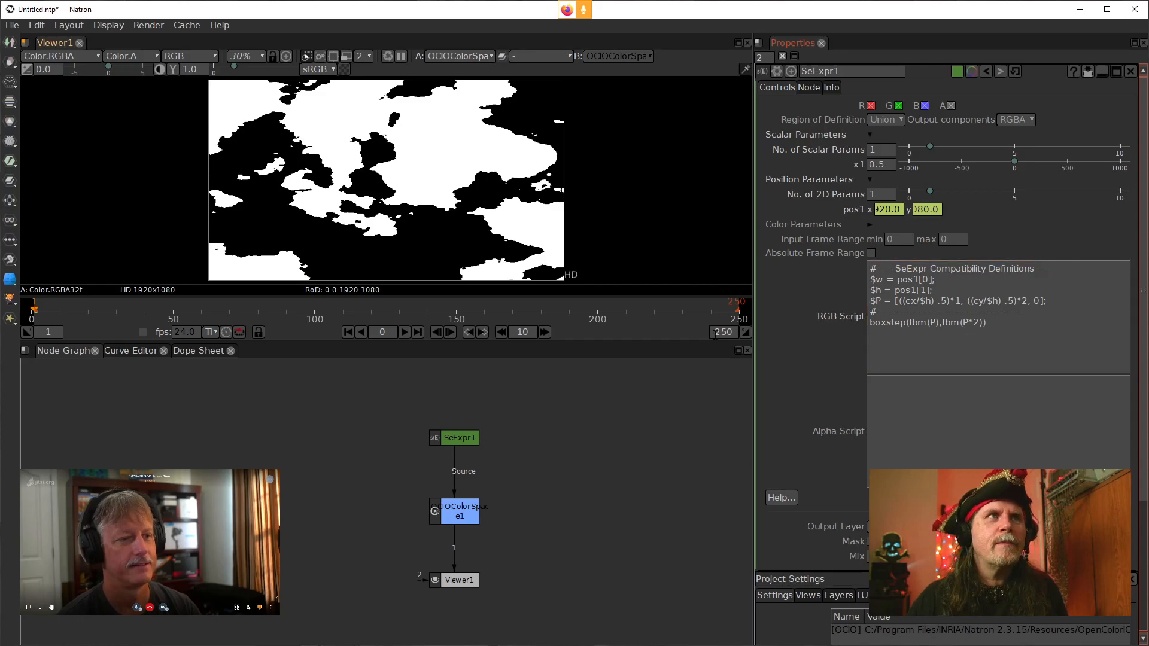
# Remove the *2 from the second fbm call, change that call to cfbm(P), and apply the script
pyautogui.click(975, 366)
pyautogui.click(980, 323)
pyautogui.press('BackSpace')
pyautogui.press('BackSpace')
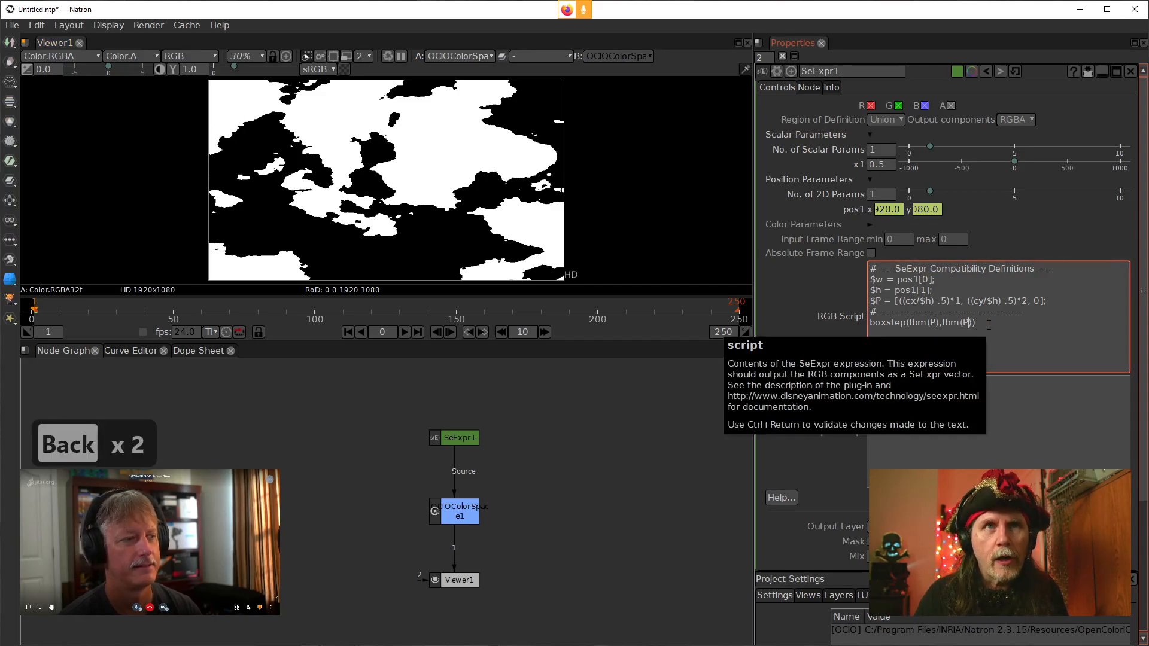
pyautogui.click(960, 324)
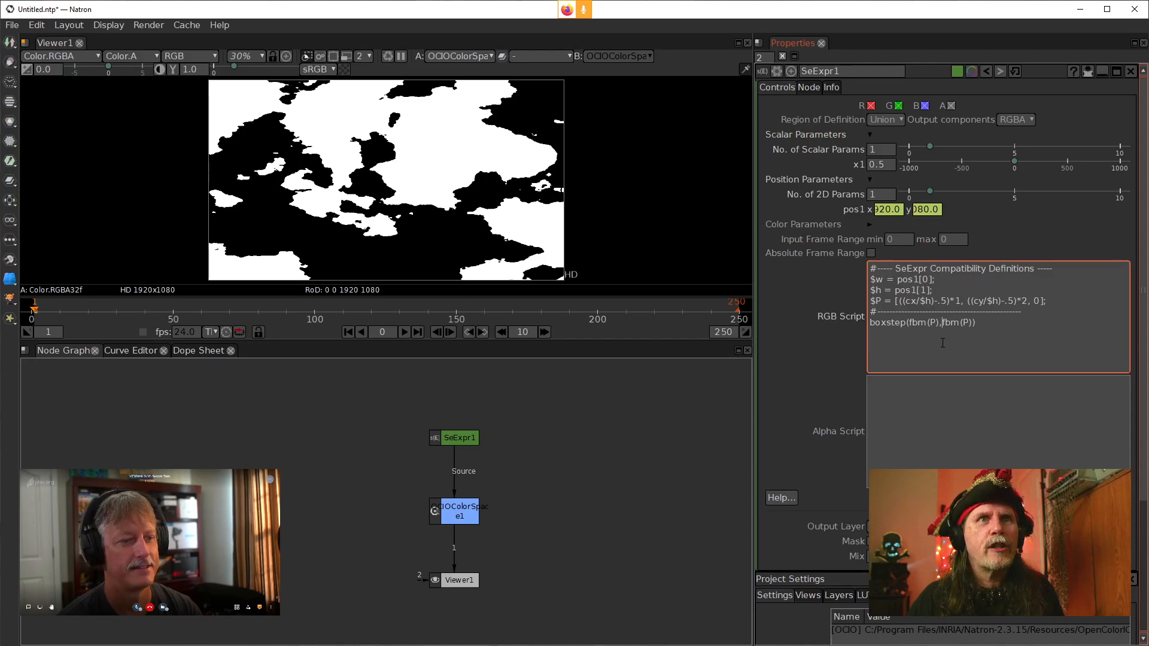
pyautogui.write('c')
pyautogui.click(804, 340)
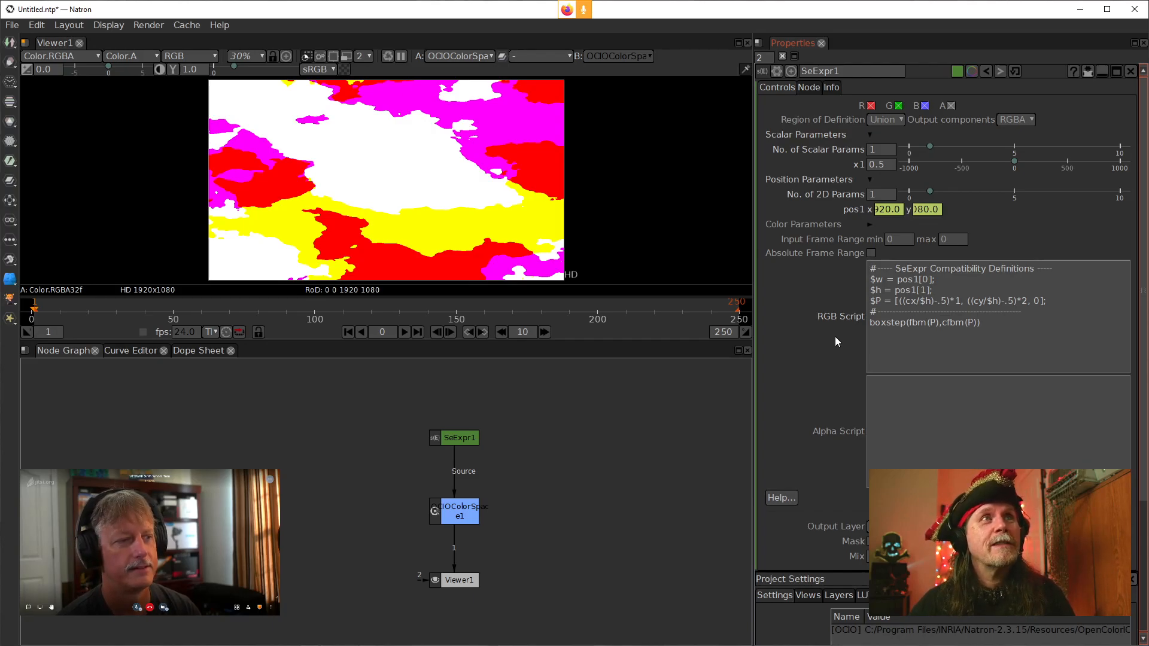
# Replace cfbm with noise in the second boxstep argument and apply the script
pyautogui.click(944, 323)
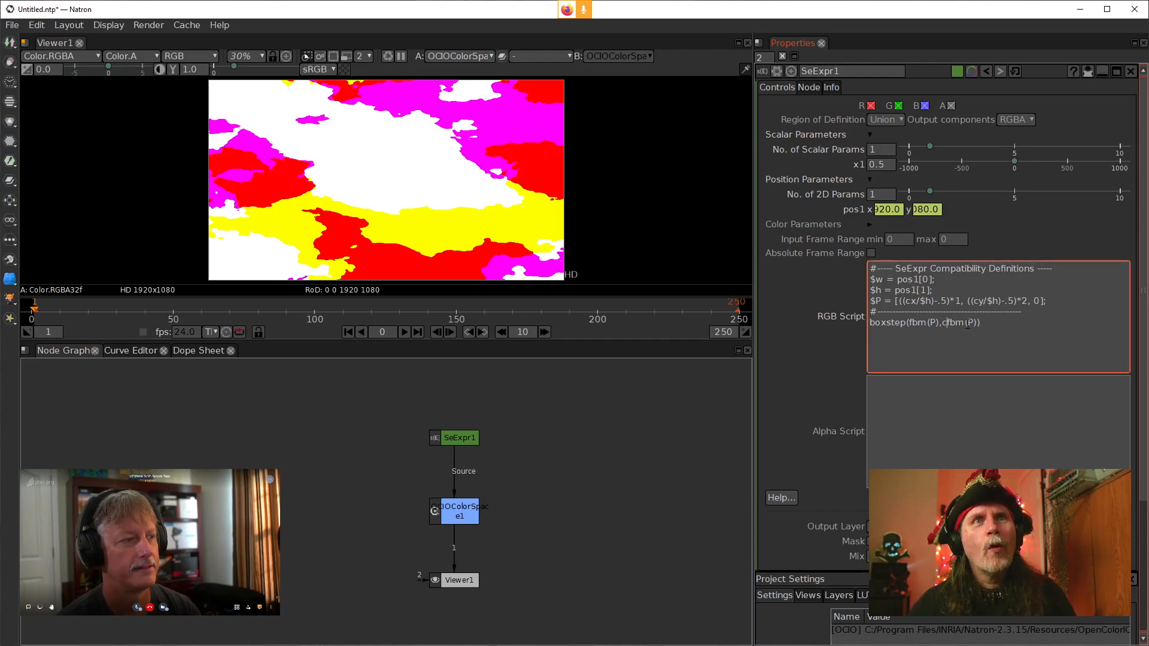
pyautogui.moveTo(967, 324); pyautogui.dragTo(943, 324)
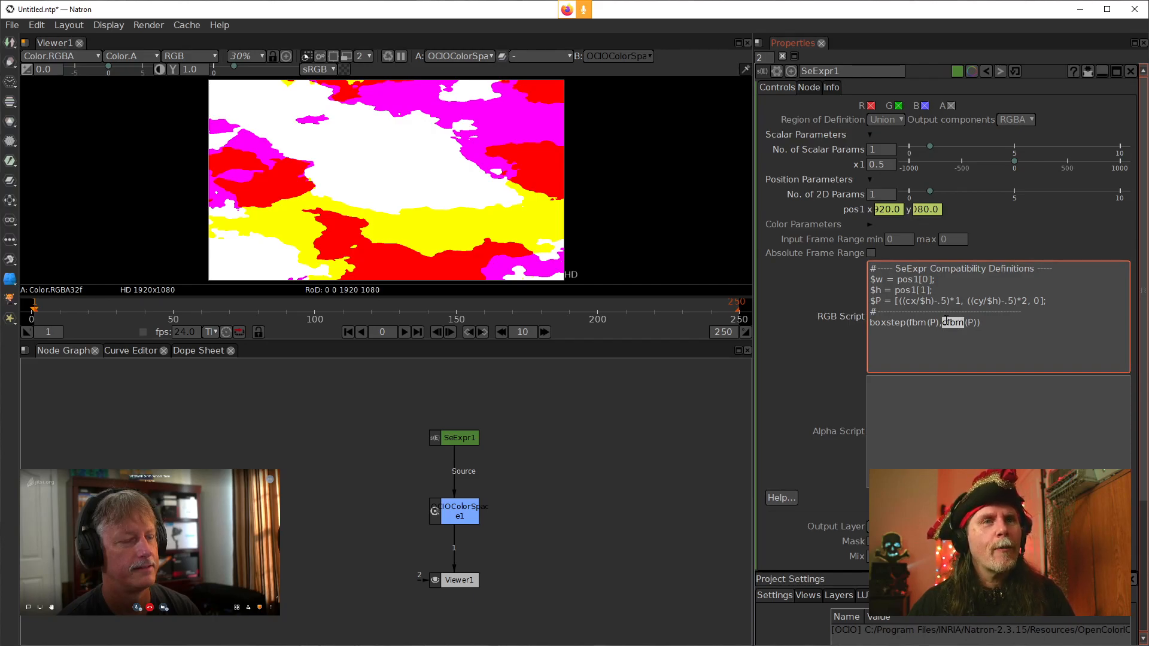
pyautogui.write('n')
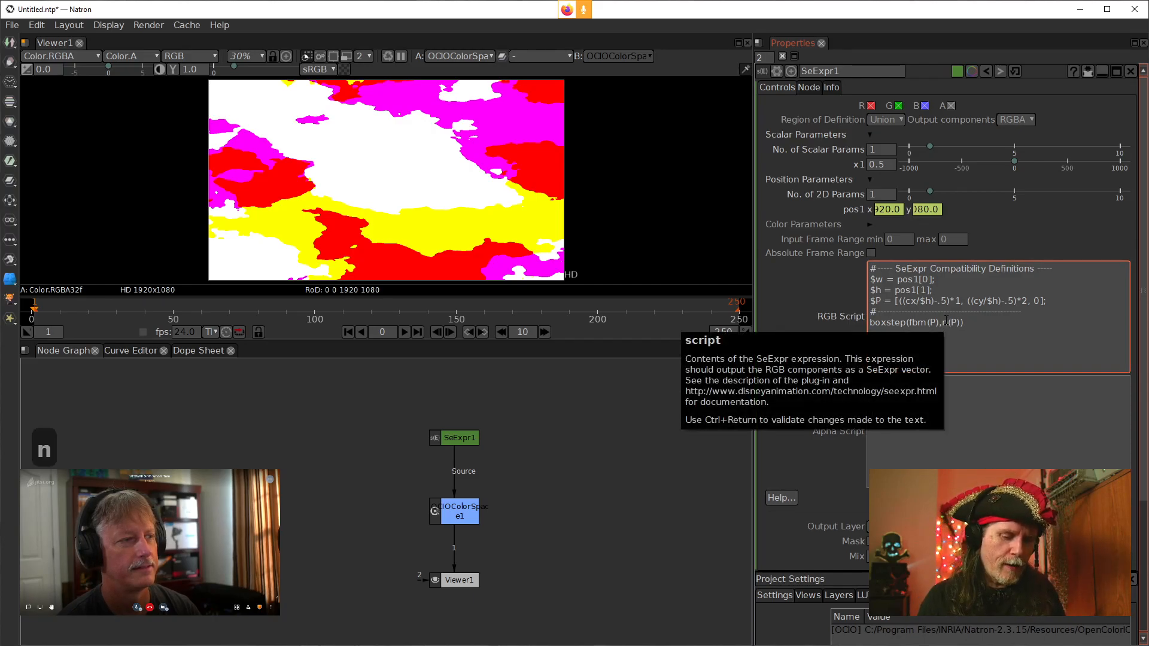
pyautogui.write('oise')
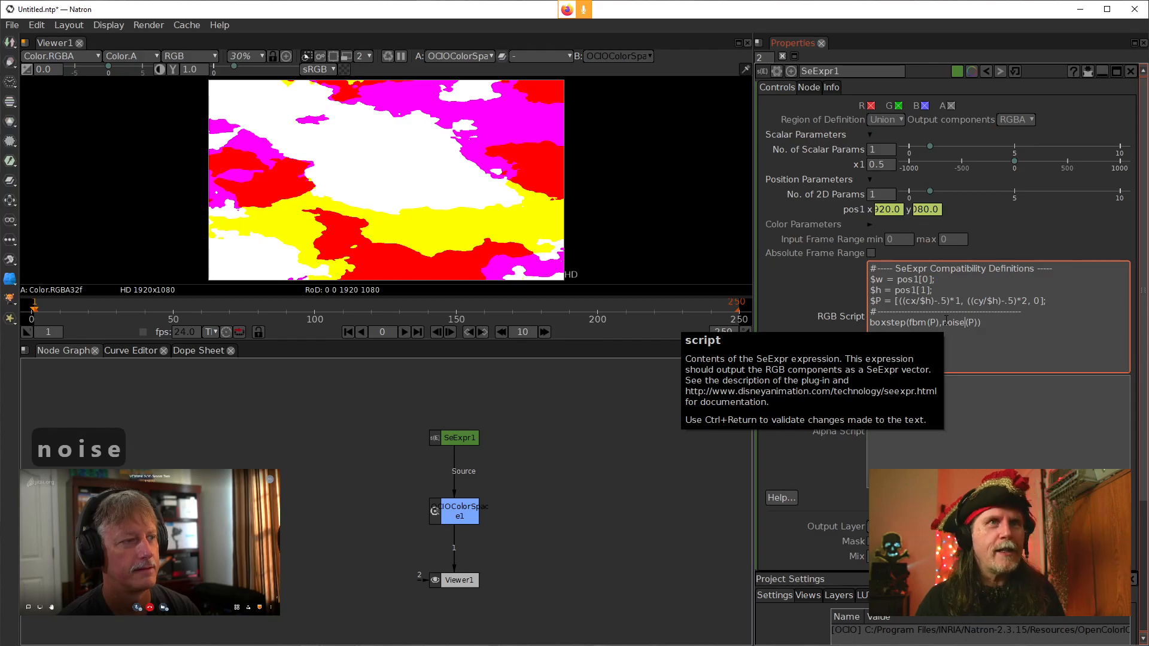
pyautogui.click(802, 323)
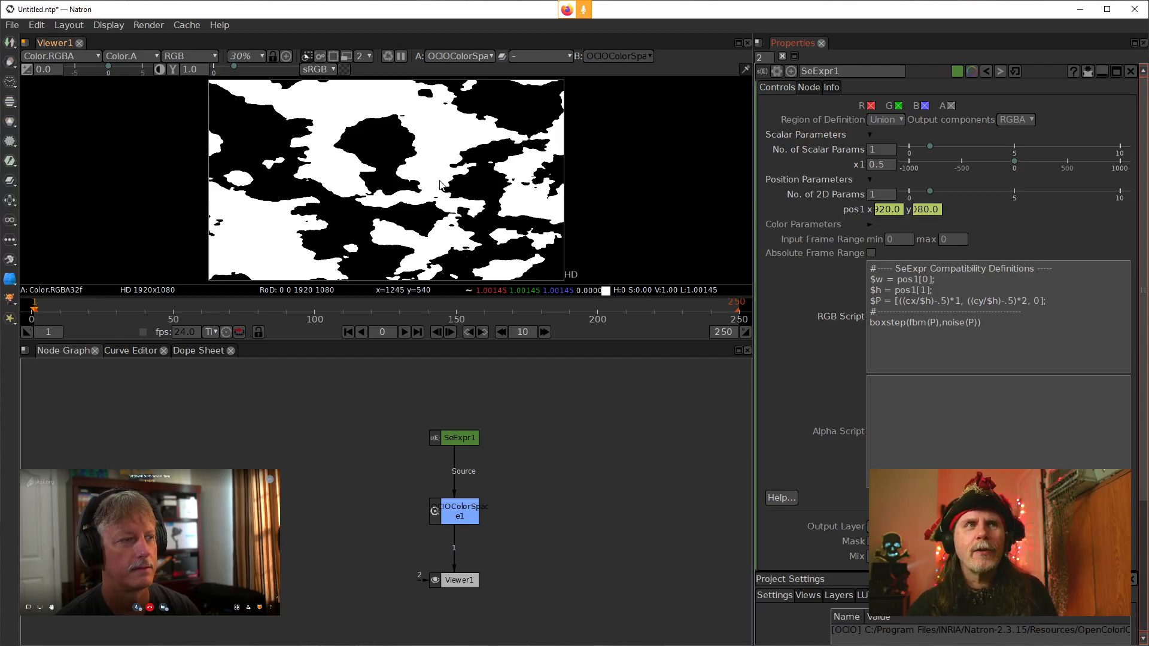
# Change the boxstep function to smoothstep and apply the script
pyautogui.click(933, 361)
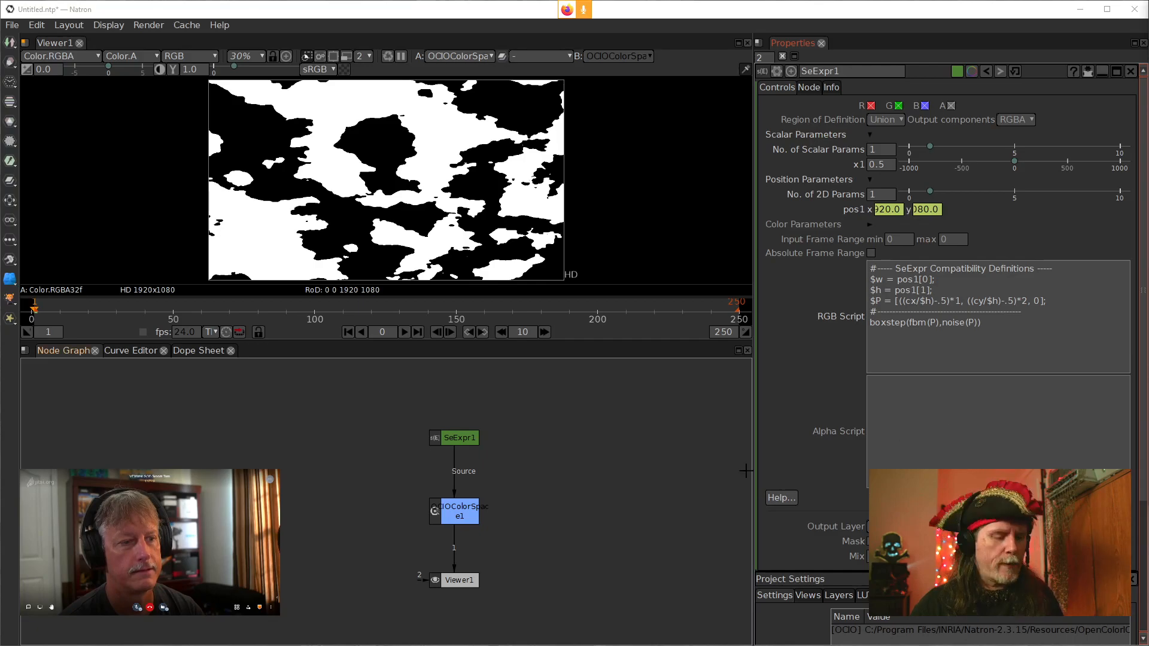
pyautogui.hotkey('alt', 'c')
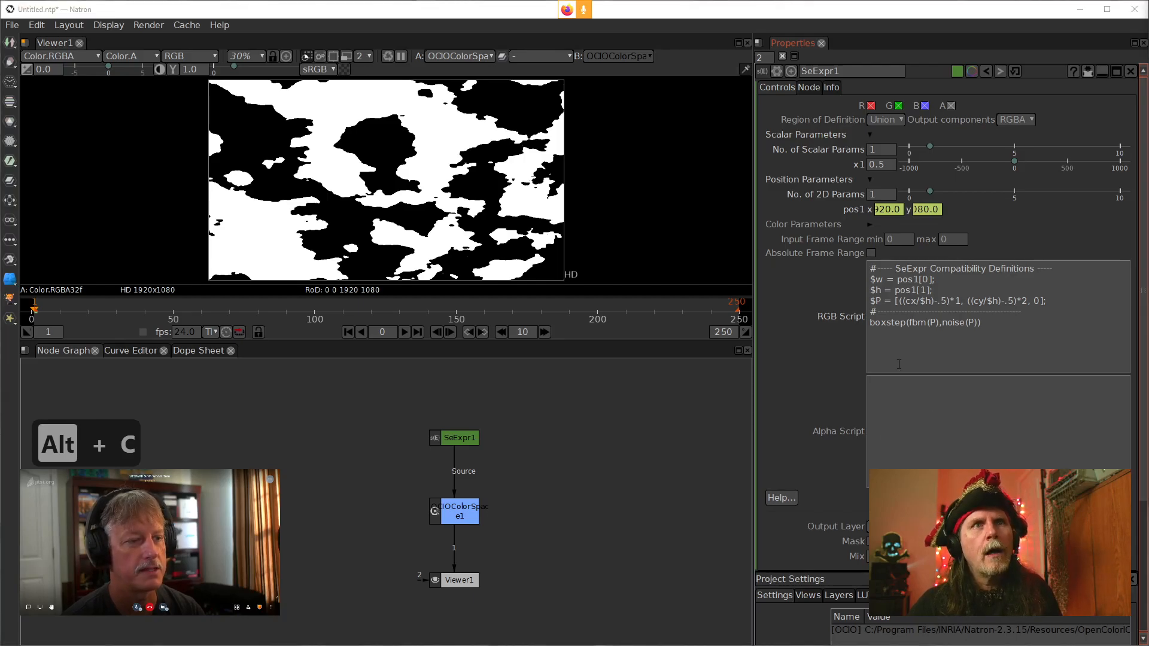
pyautogui.click(909, 324)
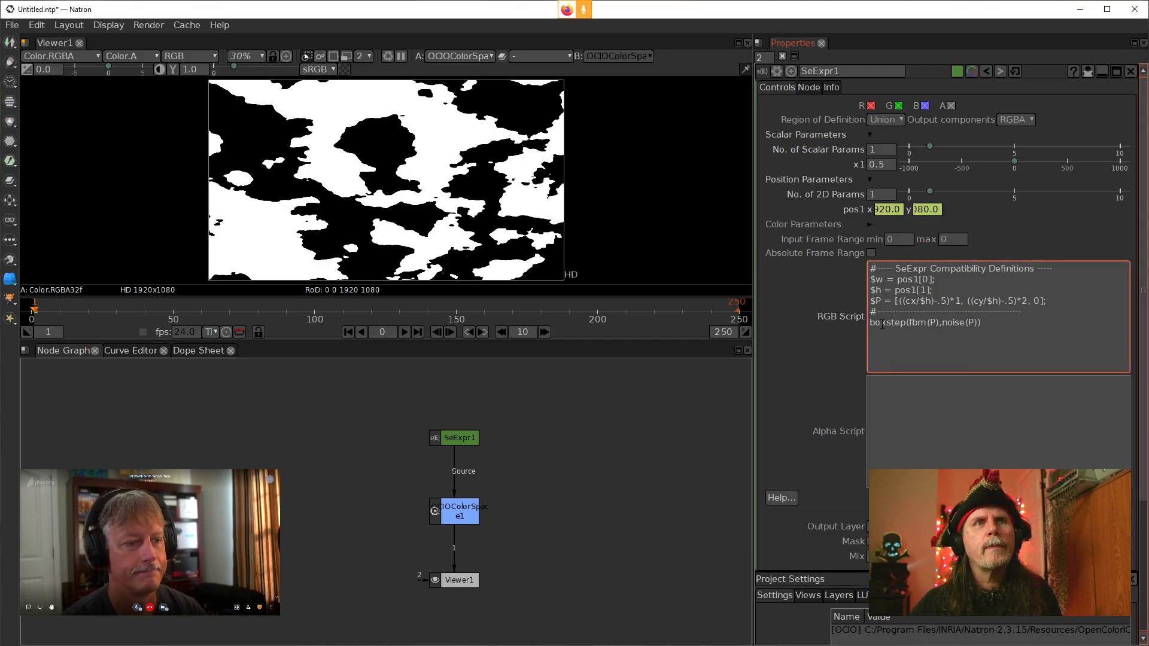
pyautogui.moveTo(887, 324); pyautogui.dragTo(866, 326)
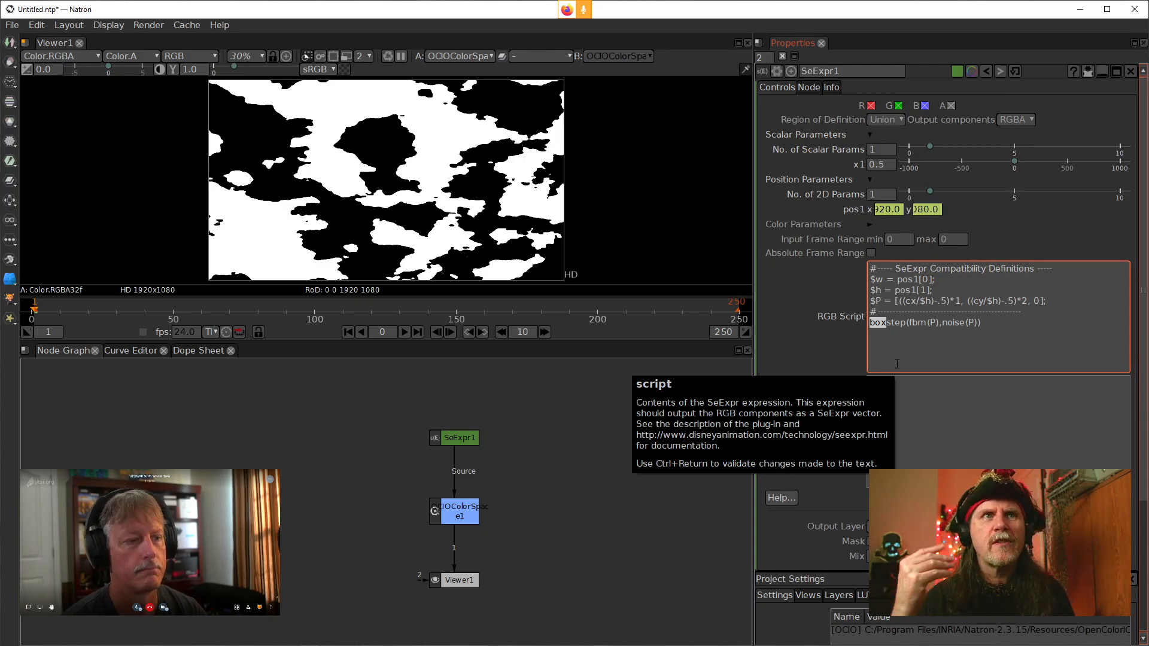
pyautogui.write('smoo')
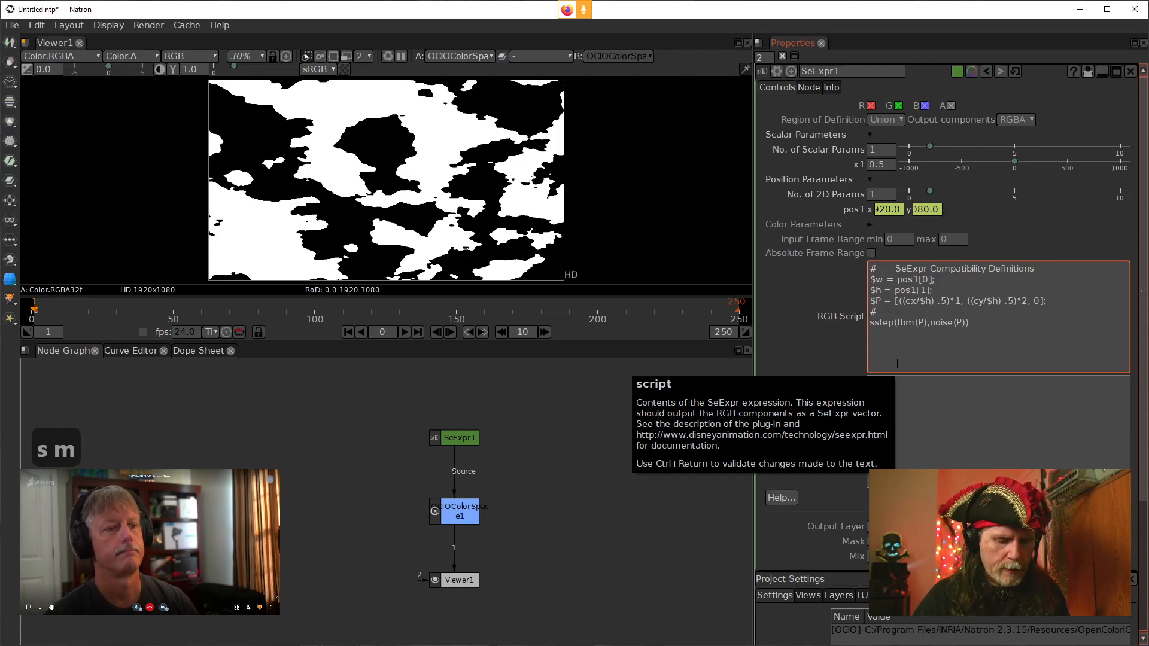
pyautogui.write('th')
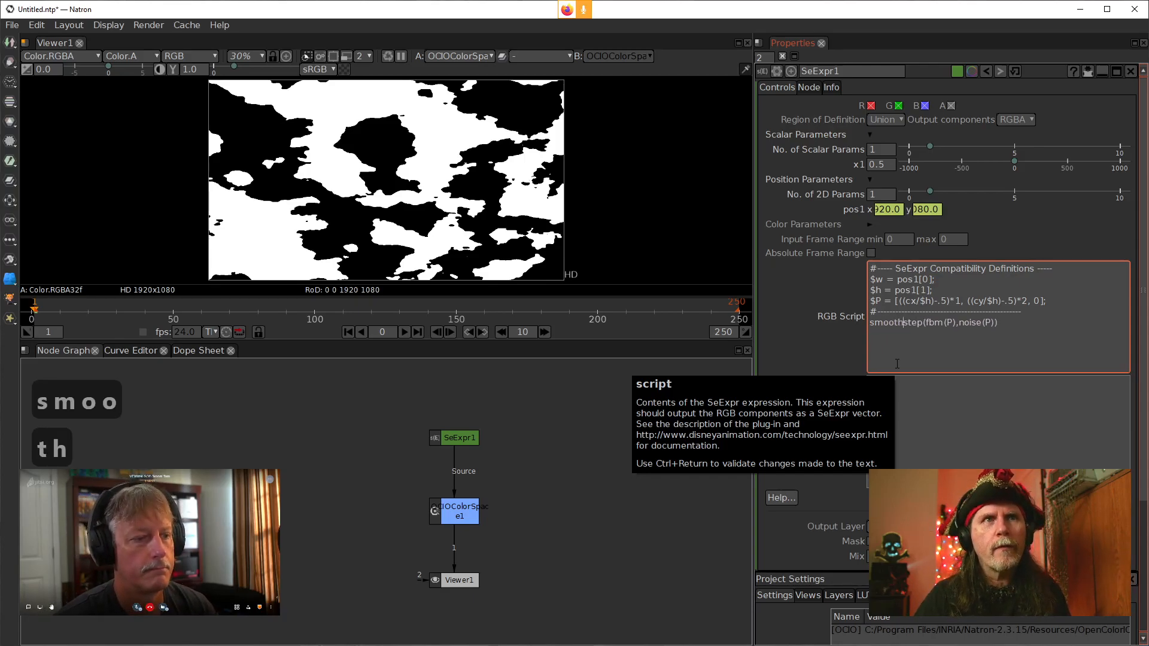
pyautogui.hotkey('ctrl', 'Return')
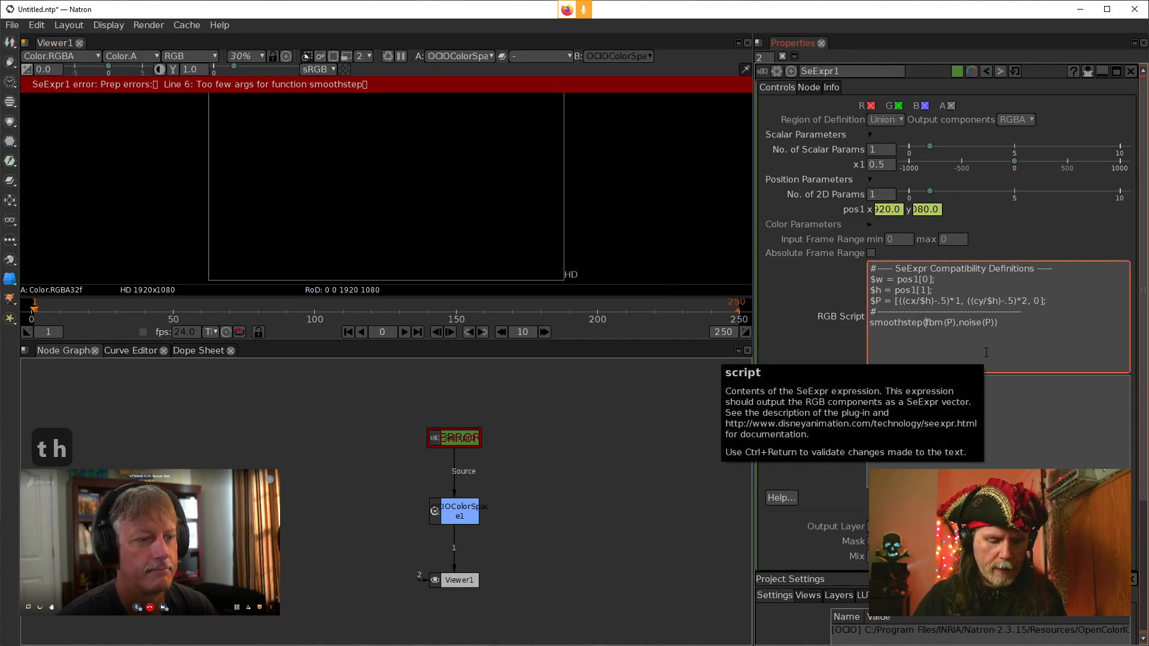
# Insert .5 as the first smoothstep argument, giving smoothstep(.5,fbm(P),noise(P)), and apply the script
pyautogui.write('.5,')
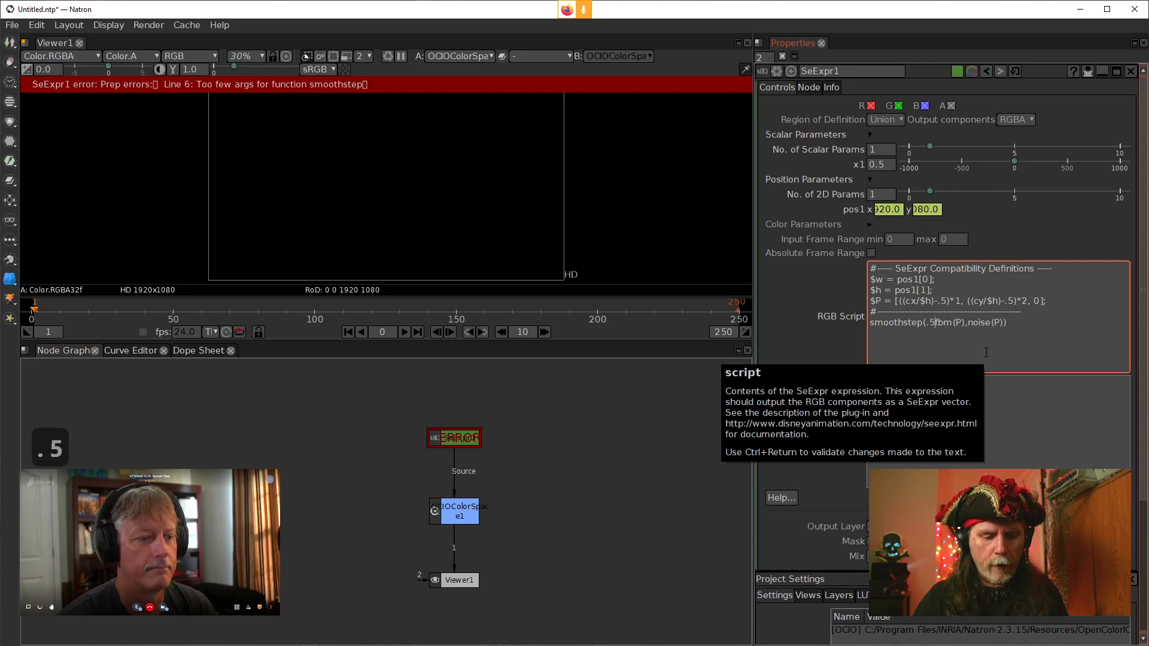
pyautogui.click(792, 343)
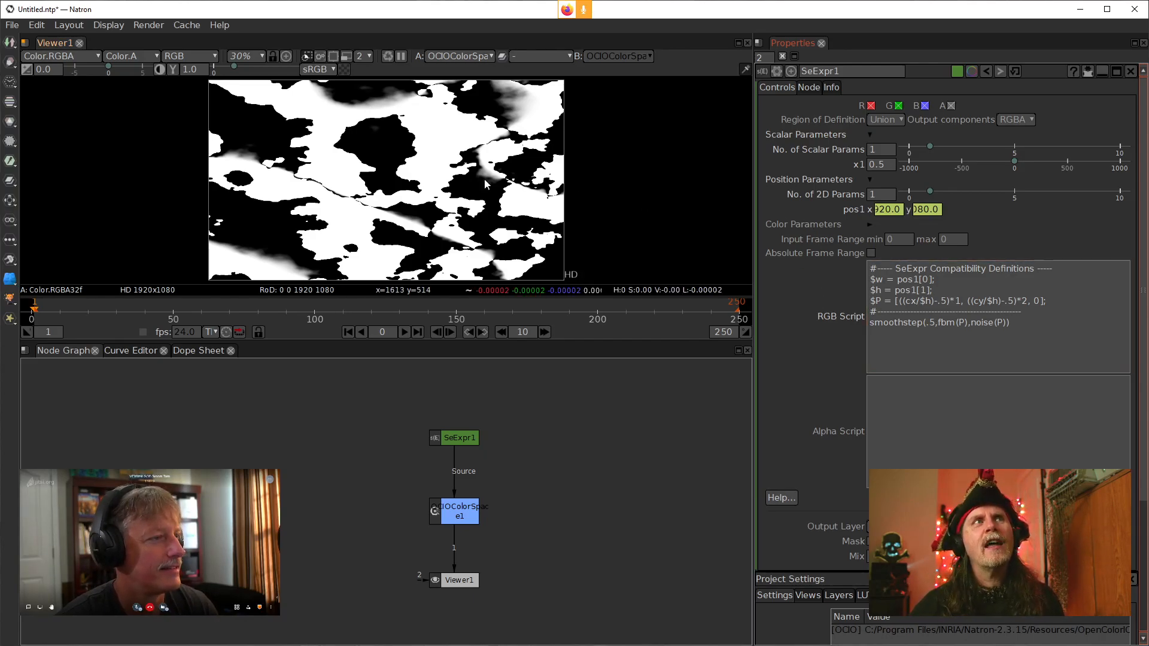
pyautogui.click(955, 347)
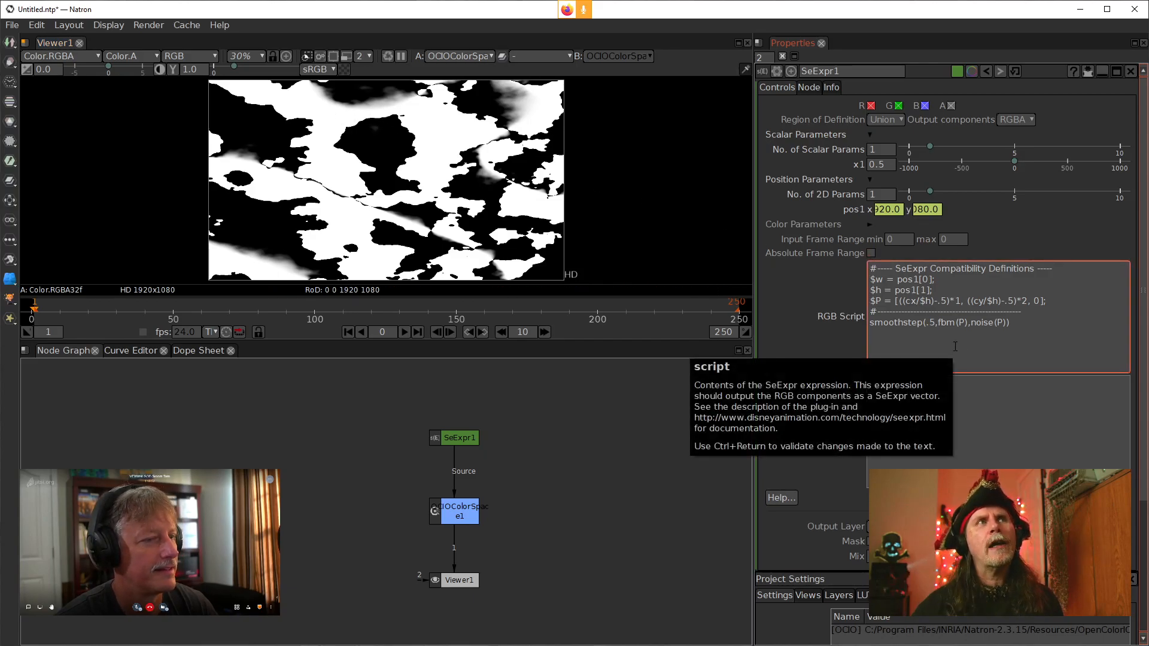
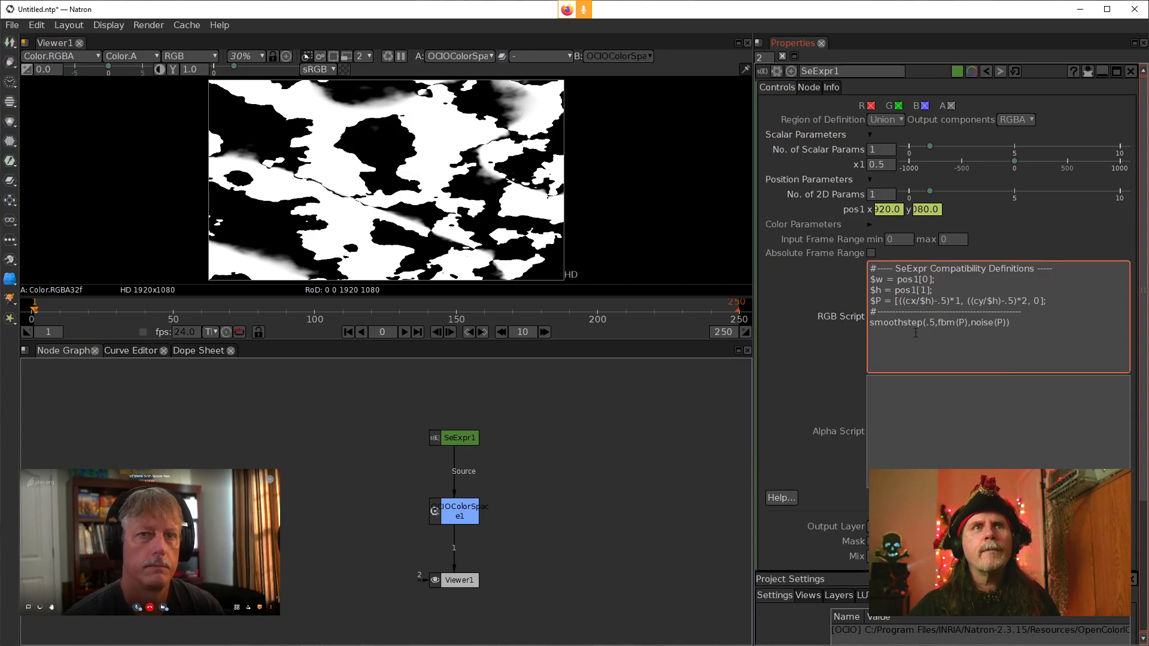
# Remove the .5 argument and change smoothstep back to boxstep, giving boxstep(fbm(P),noise(P)), then apply the script
pyautogui.moveTo(937, 324); pyautogui.dragTo(919, 323)
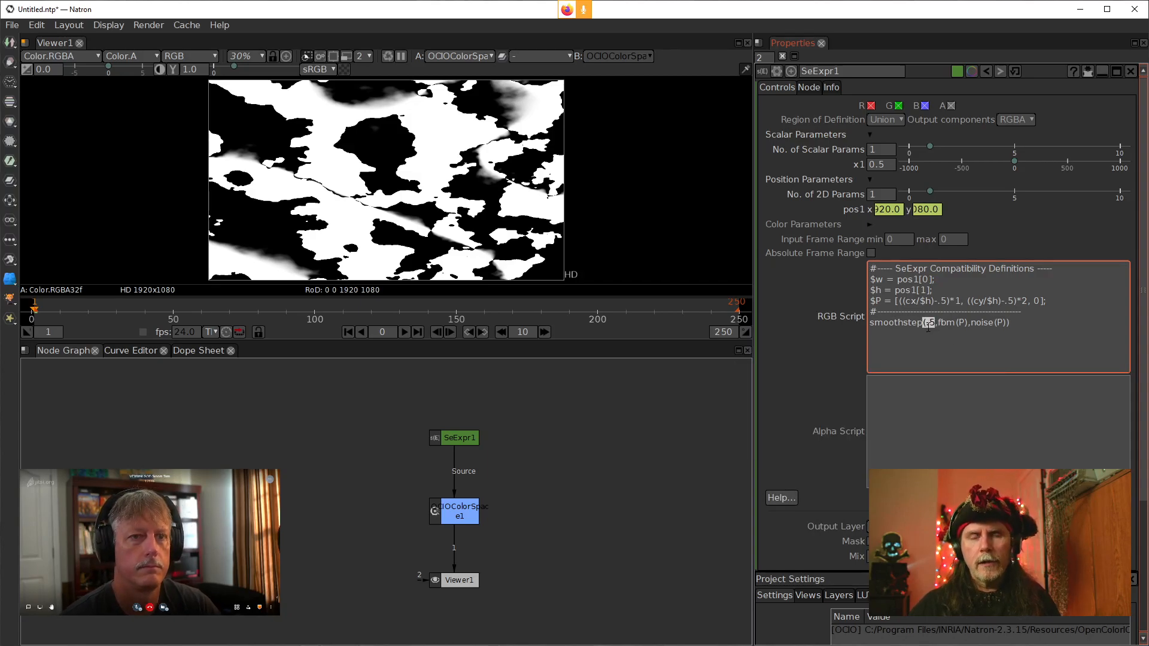
pyautogui.press('Delete')
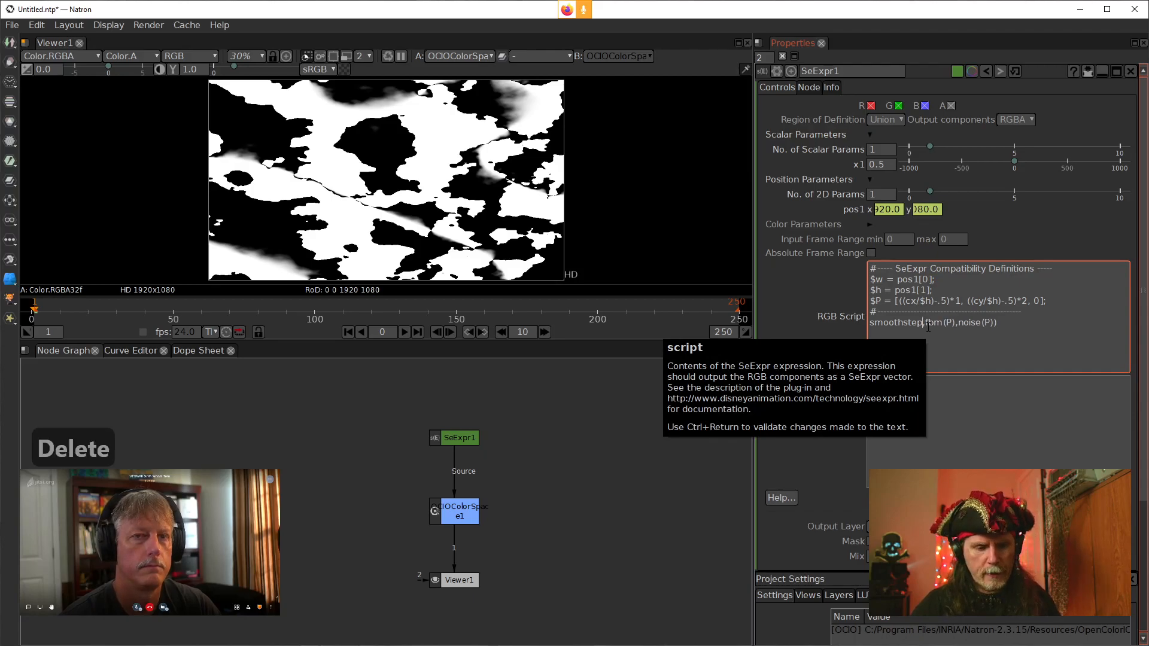
pyautogui.write('(')
pyautogui.press('Delete')
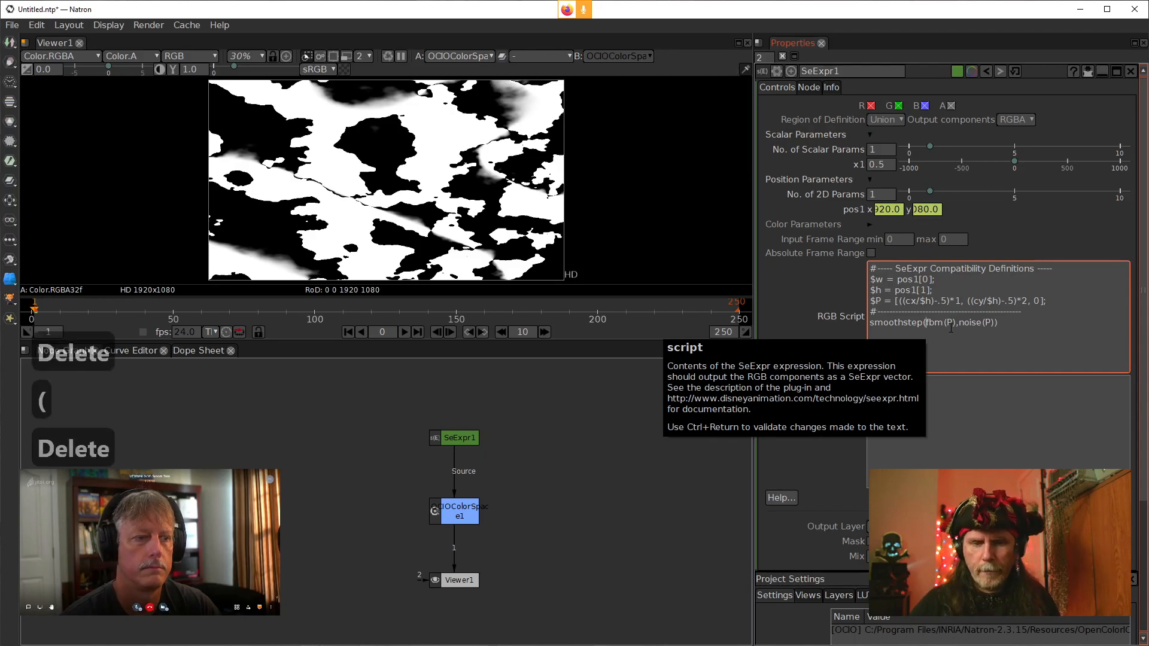
pyautogui.doubleClick(900, 322)
pyautogui.click(899, 322)
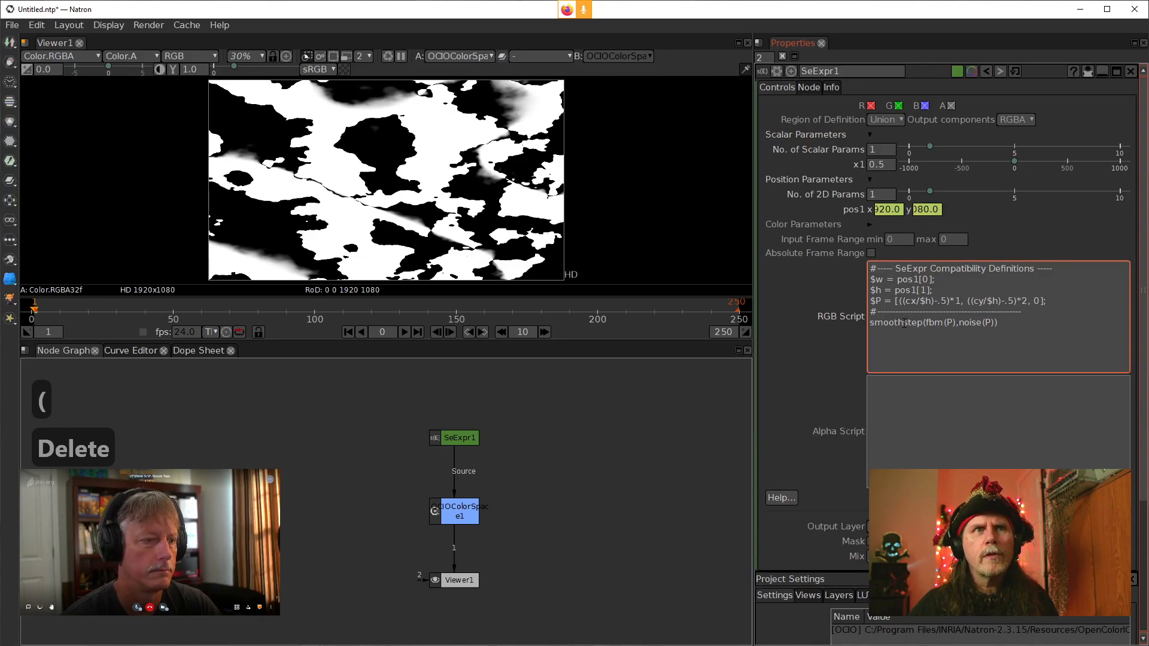
pyautogui.moveTo(904, 324); pyautogui.dragTo(869, 323)
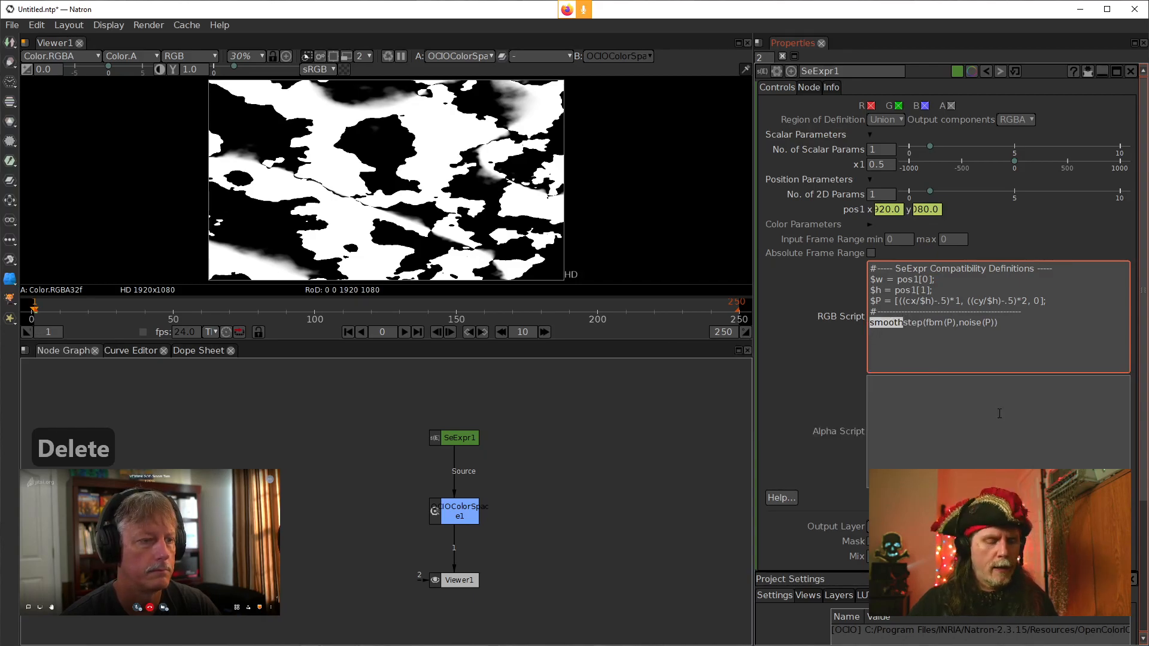
pyautogui.write('box')
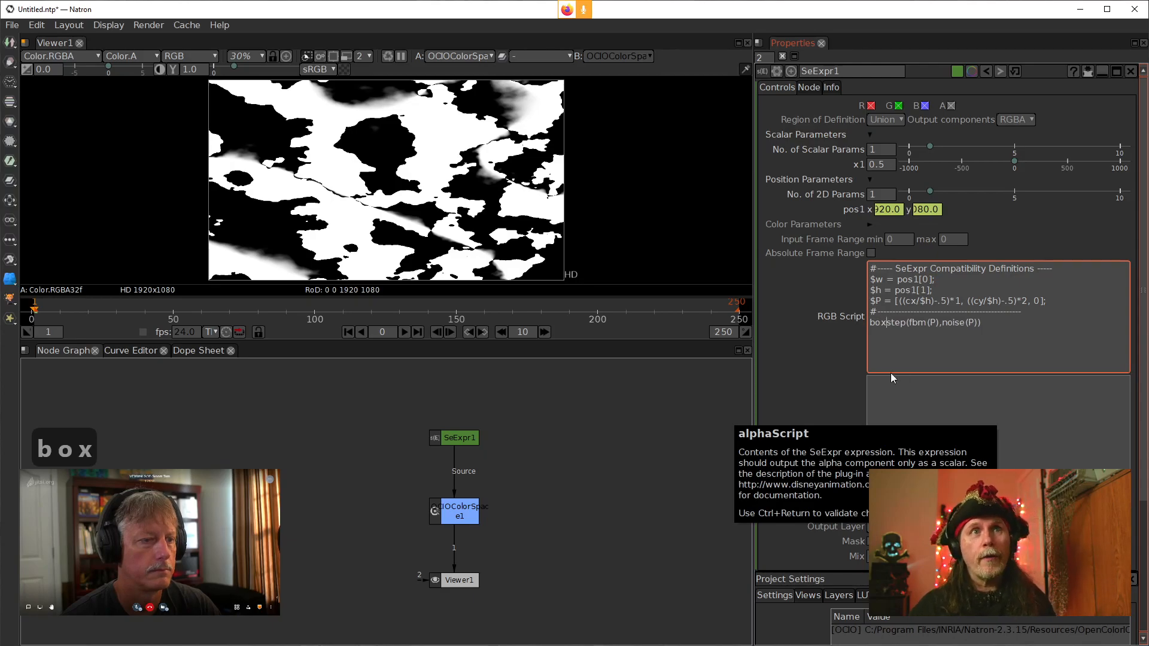
pyautogui.click(847, 372)
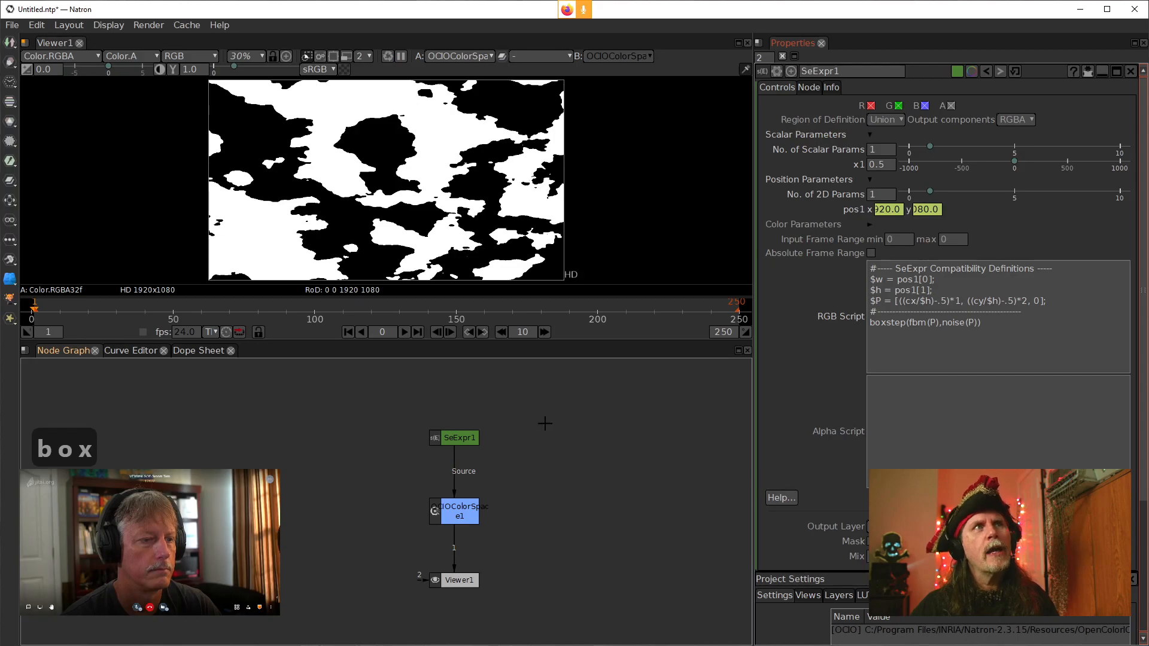
# Replace noise(P) with .5 as the second boxstep argument, giving boxstep(fbm(P),.5), and apply the script
pyautogui.click(898, 339)
pyautogui.moveTo(976, 321); pyautogui.dragTo(945, 328)
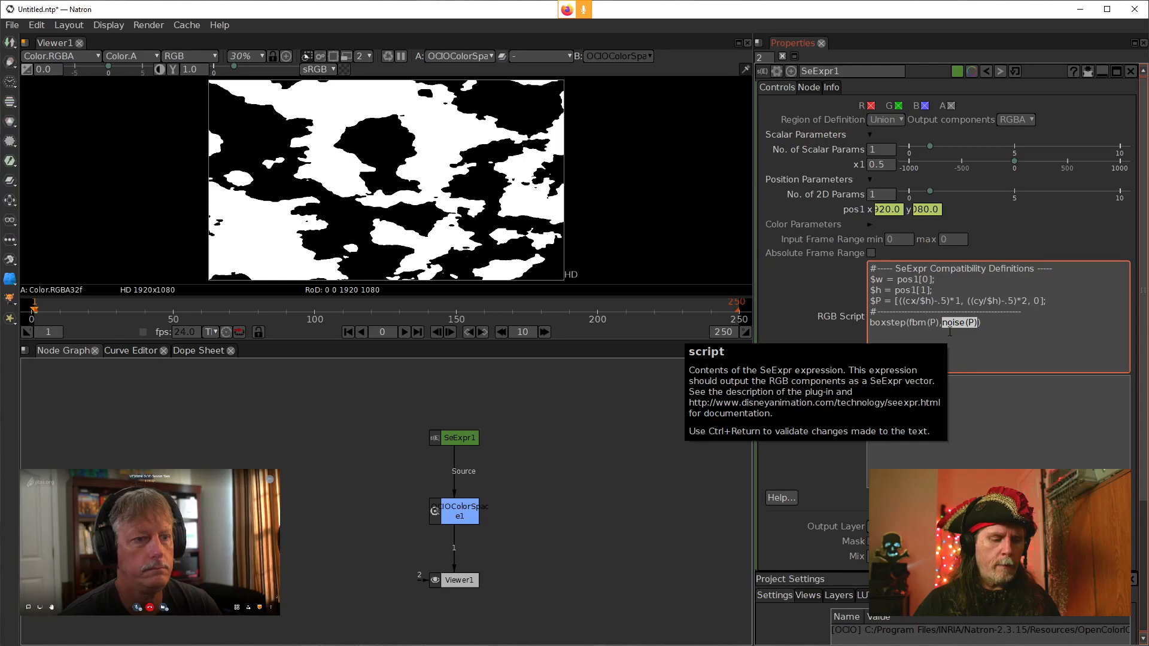
pyautogui.write('.5')
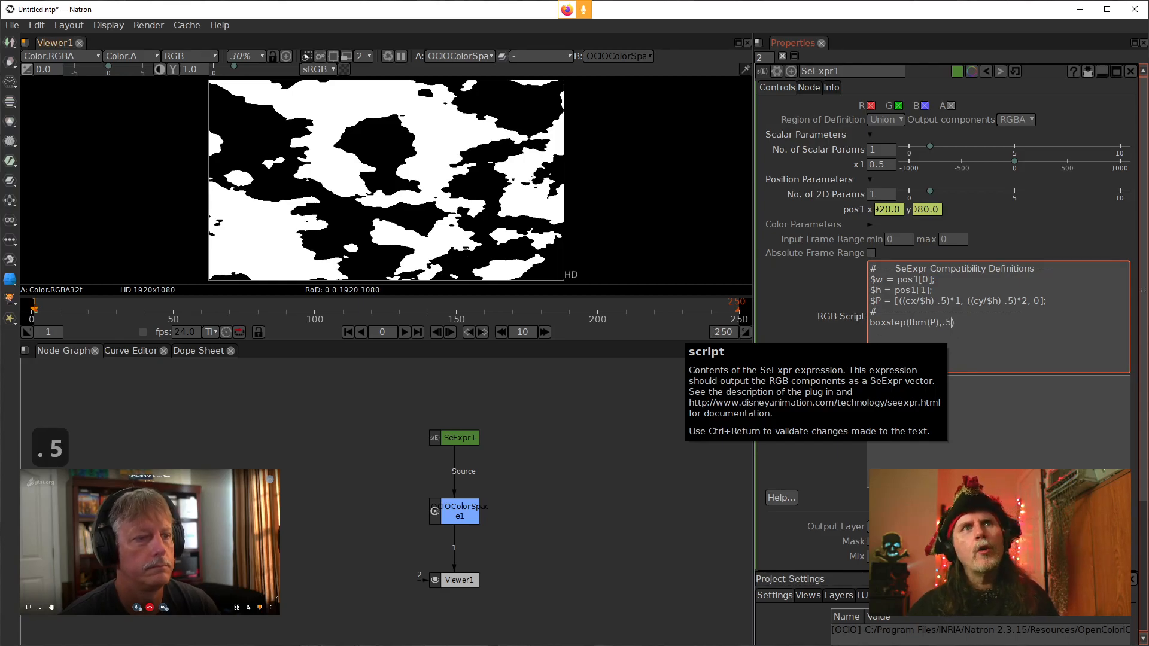
pyautogui.click(804, 368)
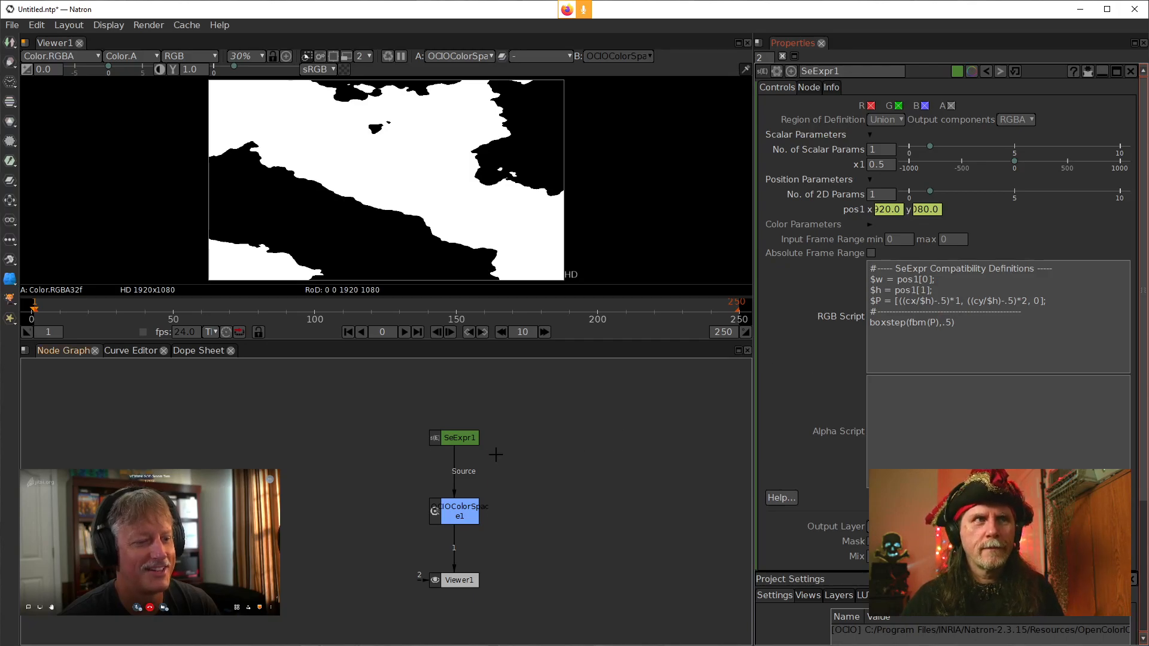
# Move the SeExpr1 node down, paste a Ramp node above it, open its properties and display it in the viewer
pyautogui.moveTo(470, 443); pyautogui.dragTo(470, 465)
pyautogui.click(525, 473)
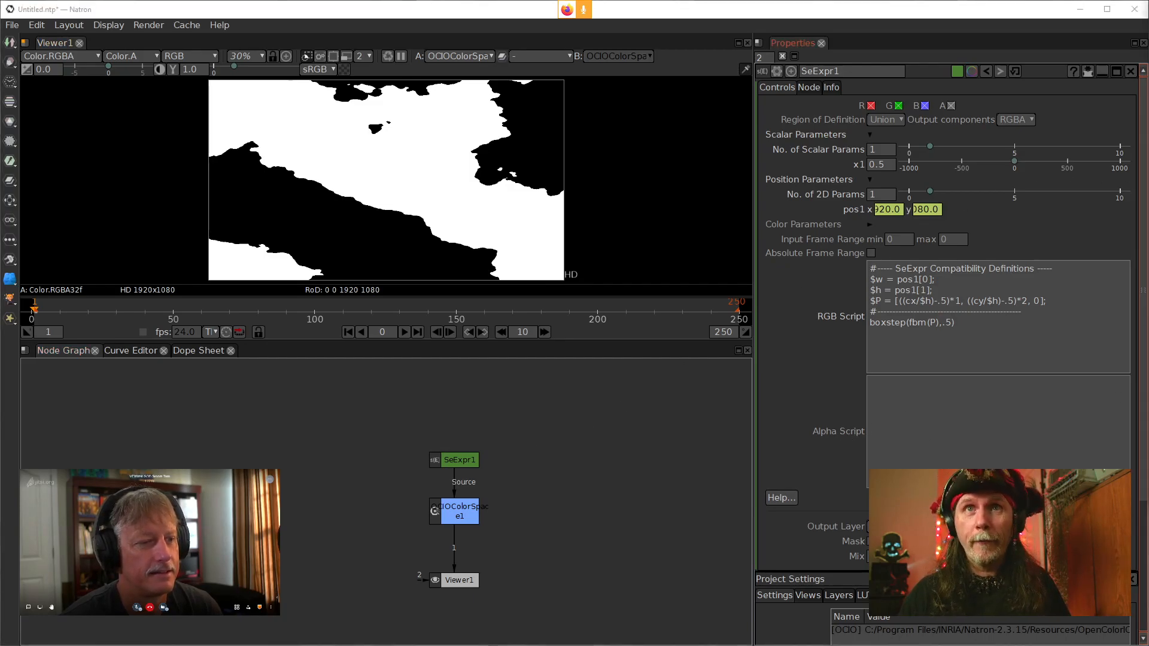
pyautogui.hotkey('ctrl', 'c')
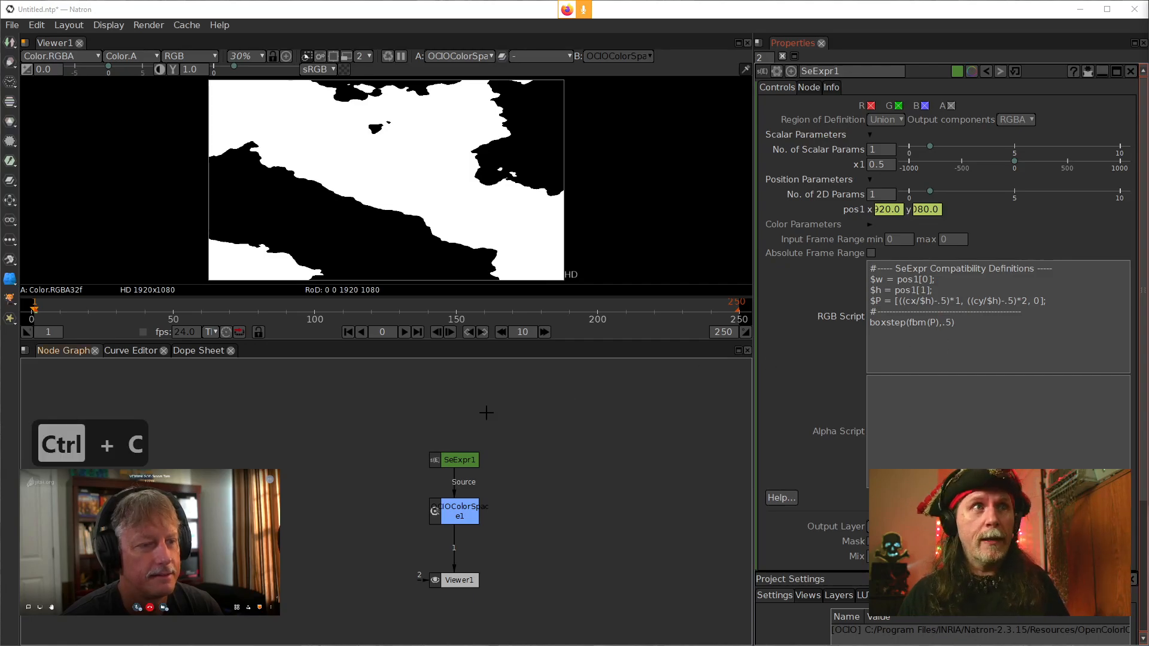
pyautogui.hotkey('ctrl', 'v')
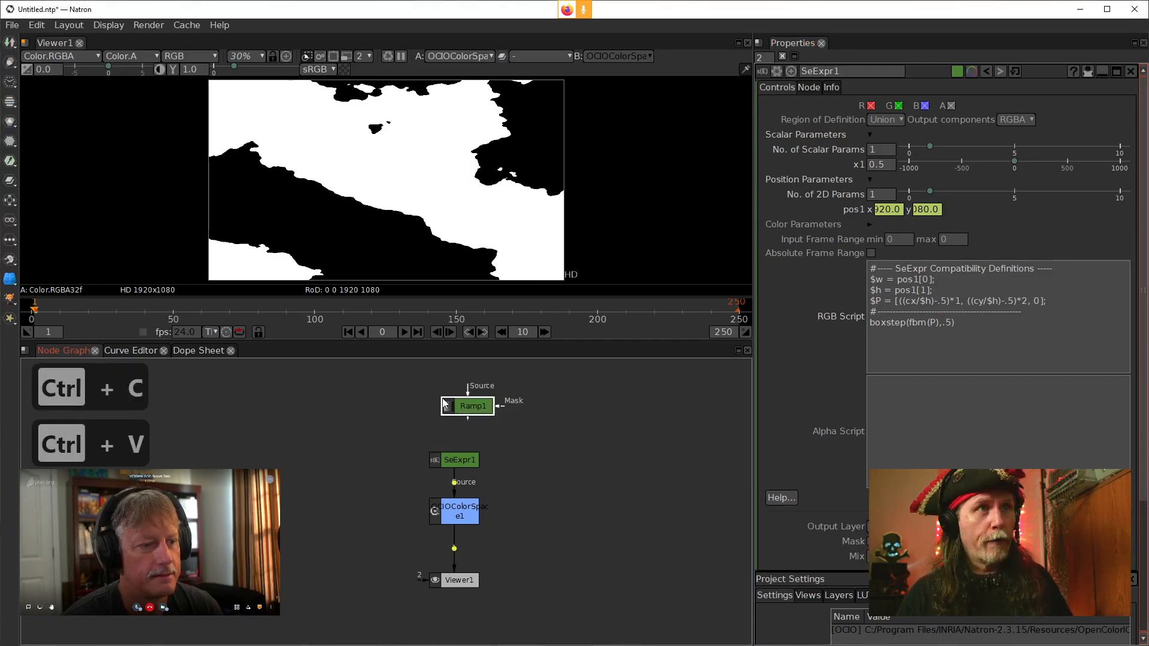
pyautogui.moveTo(465, 411); pyautogui.dragTo(461, 412)
pyautogui.doubleClick(459, 411)
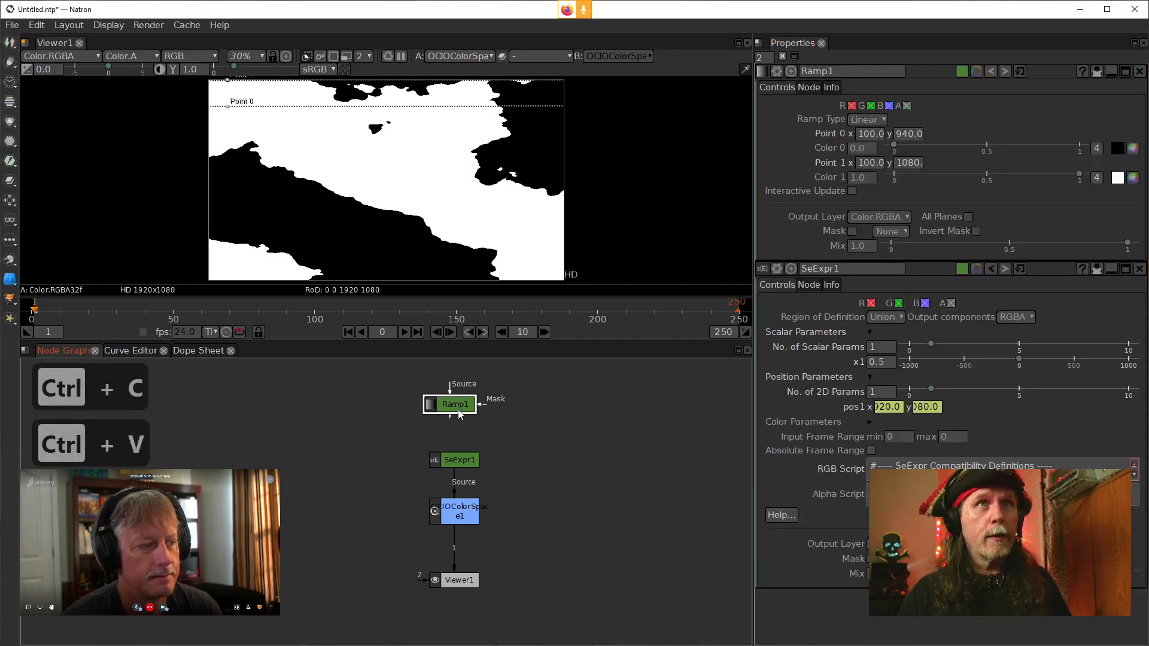
pyautogui.press('1')
pyautogui.click(646, 482)
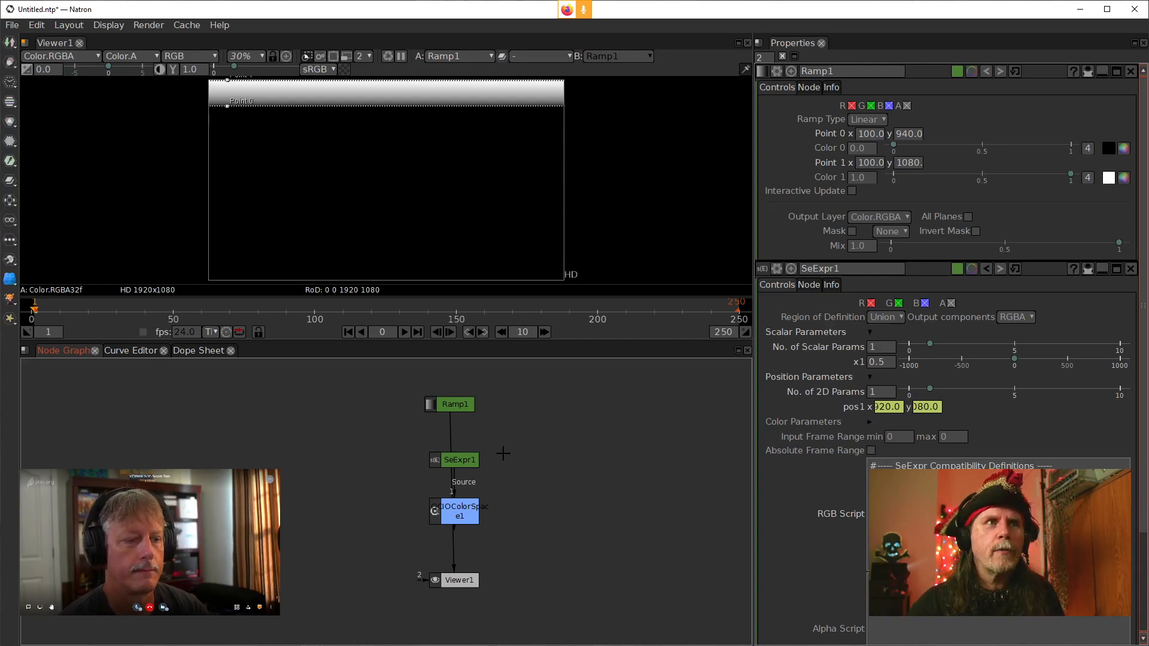
# Connect Ramp1 into the SeExpr1 node's input and route the viewer back to SeExpr1
pyautogui.moveTo(451, 405); pyautogui.dragTo(389, 413)
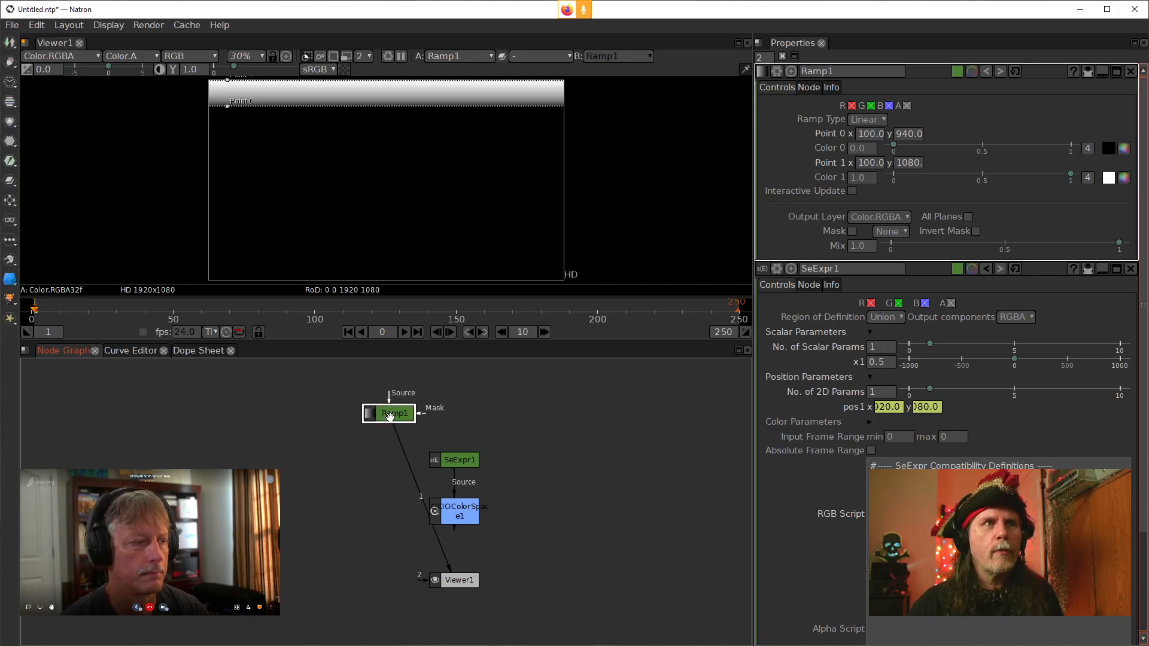
pyautogui.click(458, 461)
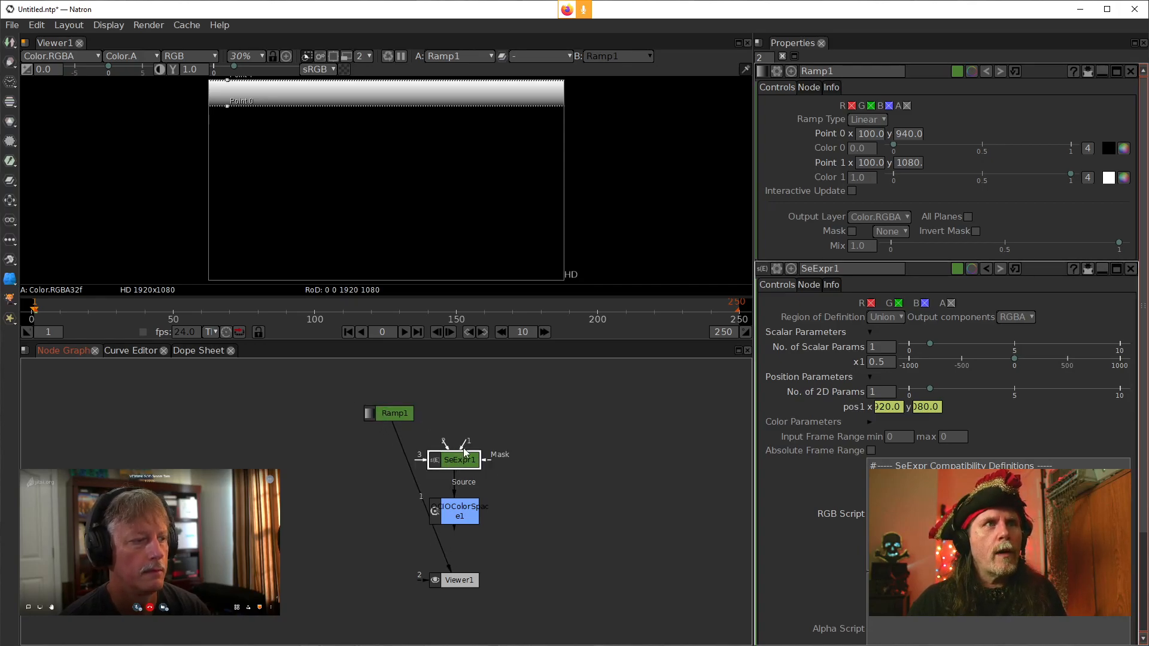
pyautogui.moveTo(461, 446); pyautogui.dragTo(410, 420)
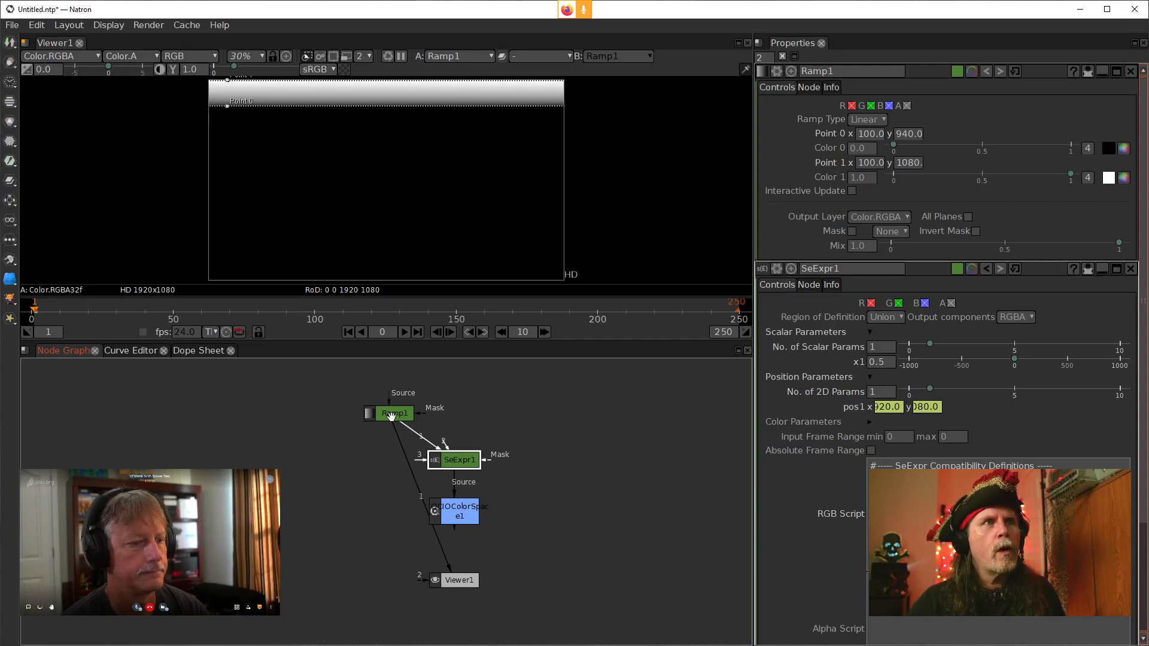
pyautogui.moveTo(391, 418); pyautogui.dragTo(455, 402)
pyautogui.press('1')
pyautogui.moveTo(466, 582); pyautogui.dragTo(598, 578)
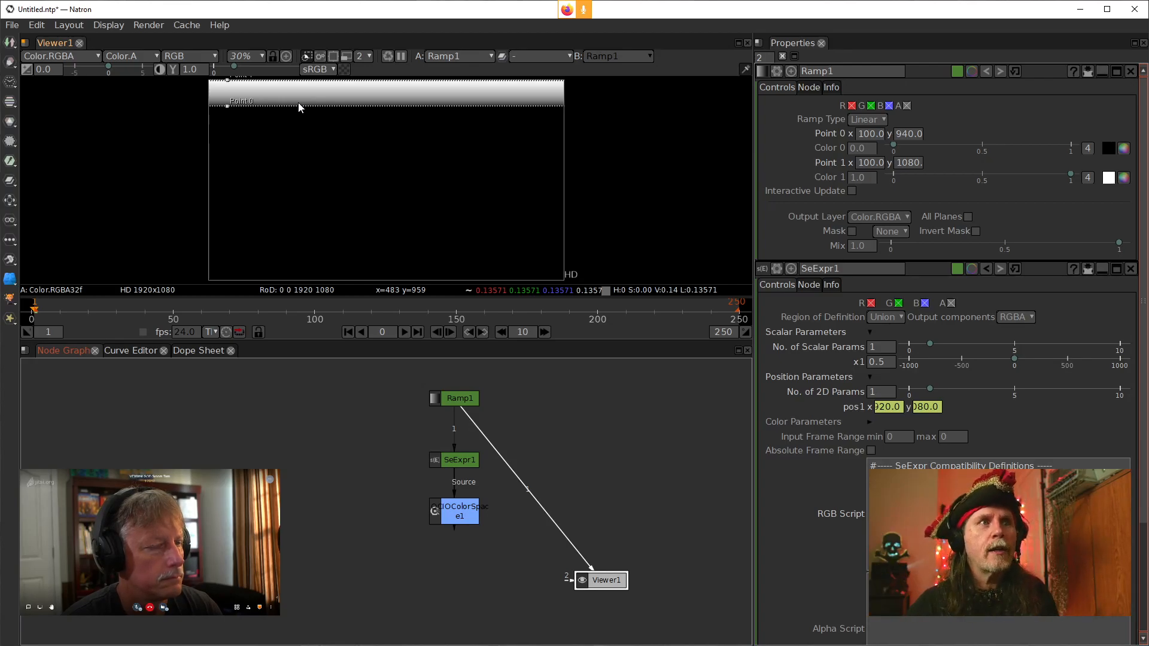
pyautogui.moveTo(506, 473); pyautogui.dragTo(460, 460)
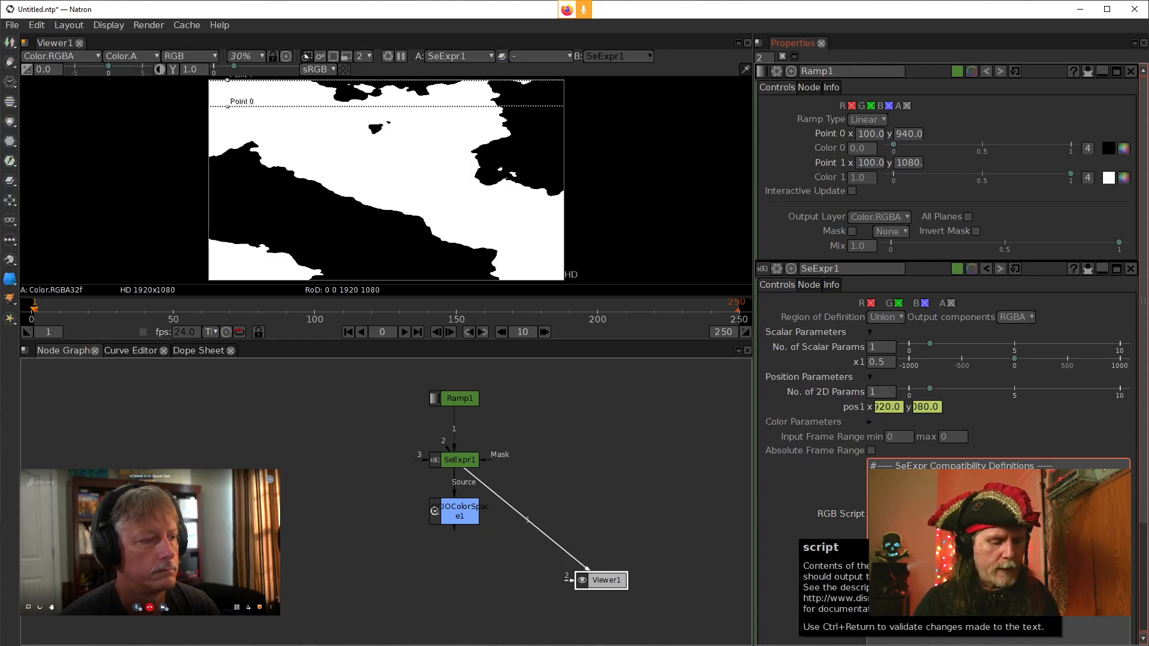
# Insert the Ramp input color Cs1 into the RGB script expression and apply the script
pyautogui.write('Cs')
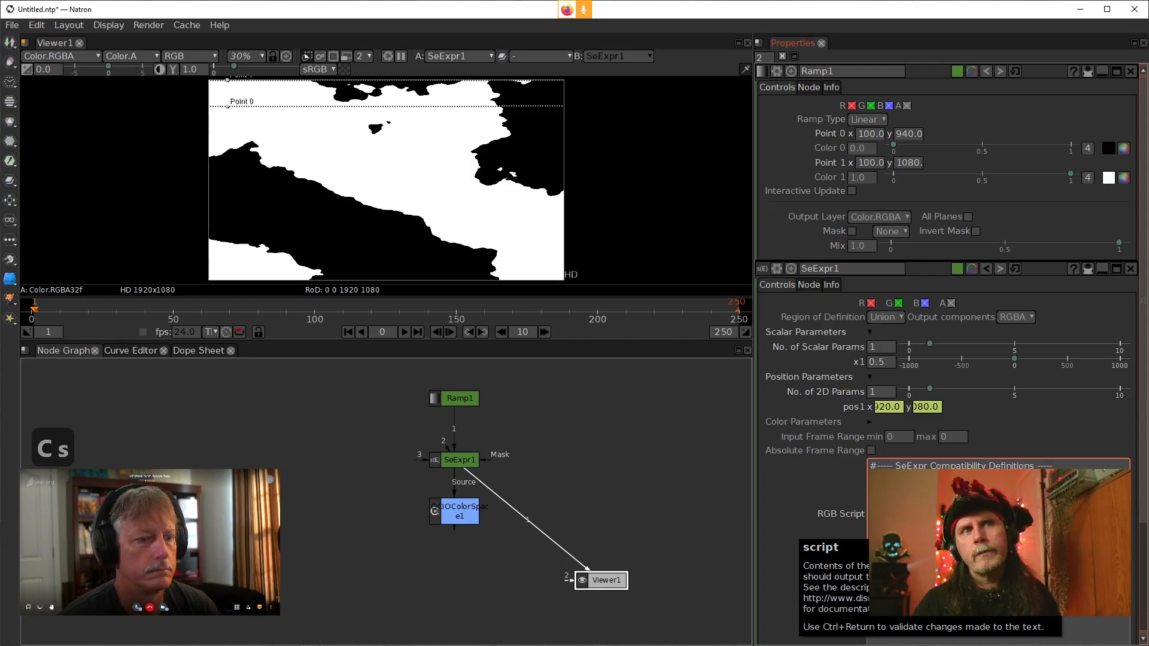
pyautogui.write('1')
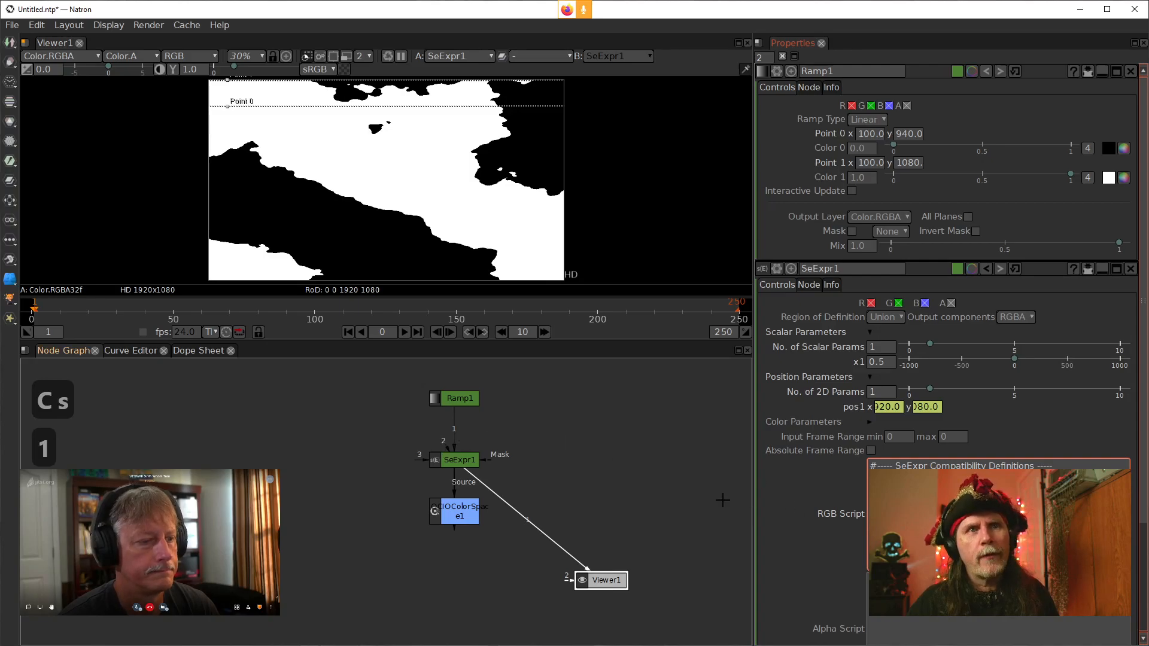
pyautogui.click(790, 496)
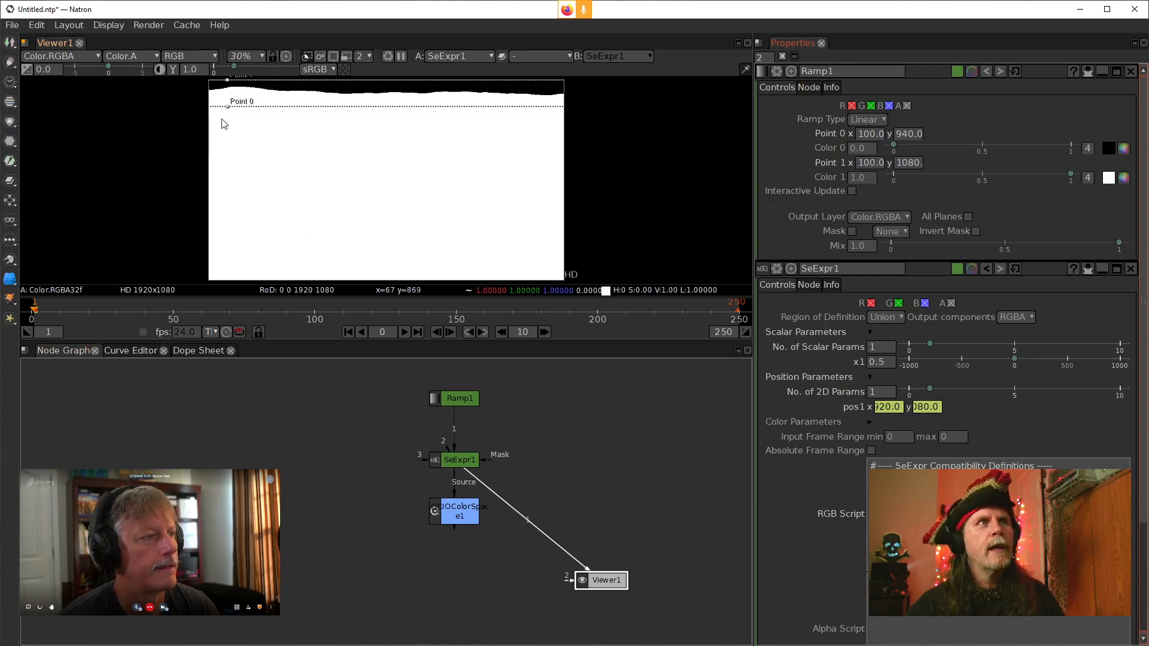
# Move the ramp's Point 0 down to about y 359, then reset it
pyautogui.moveTo(228, 108); pyautogui.dragTo(225, 215)
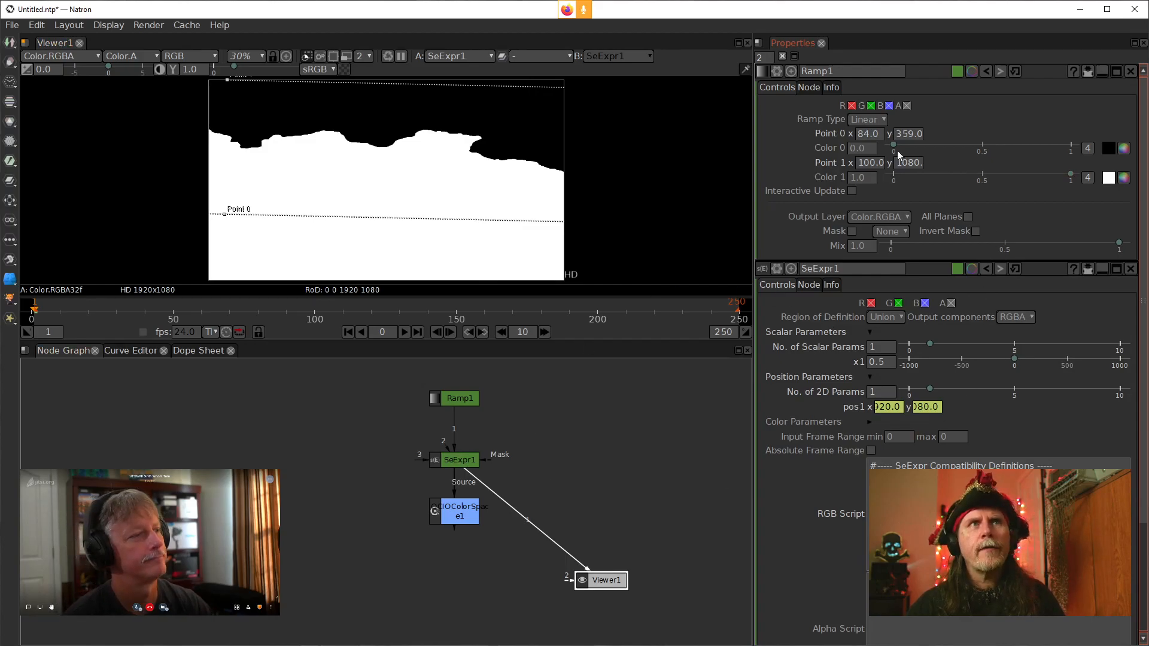
pyautogui.click(986, 71)
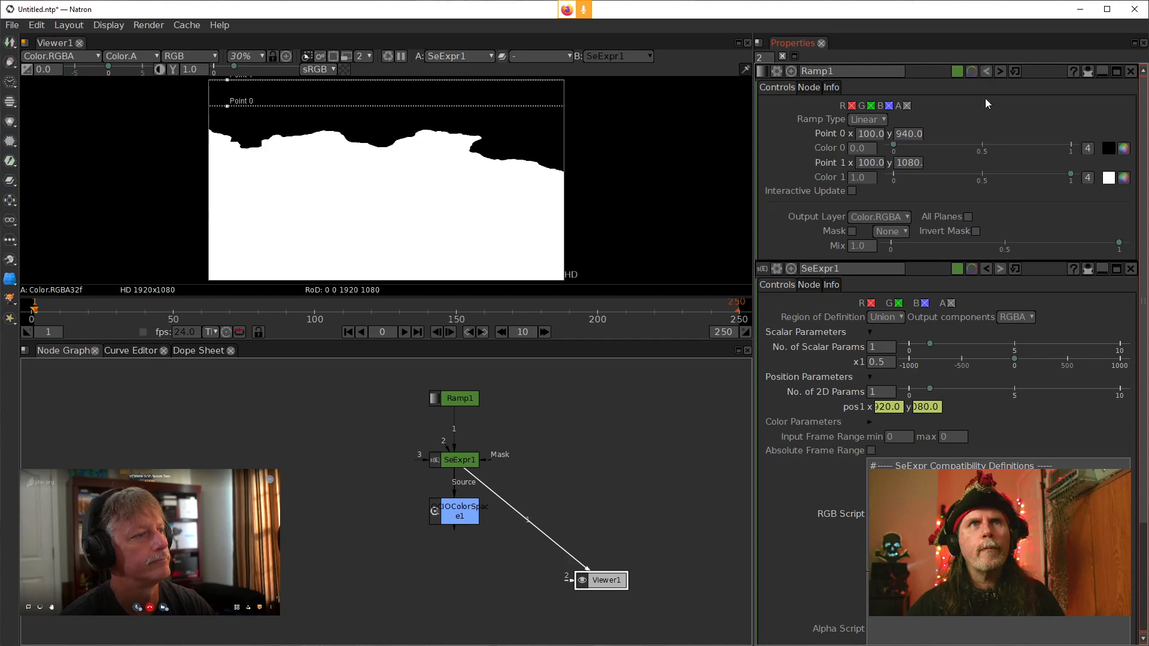
pyautogui.click(619, 517)
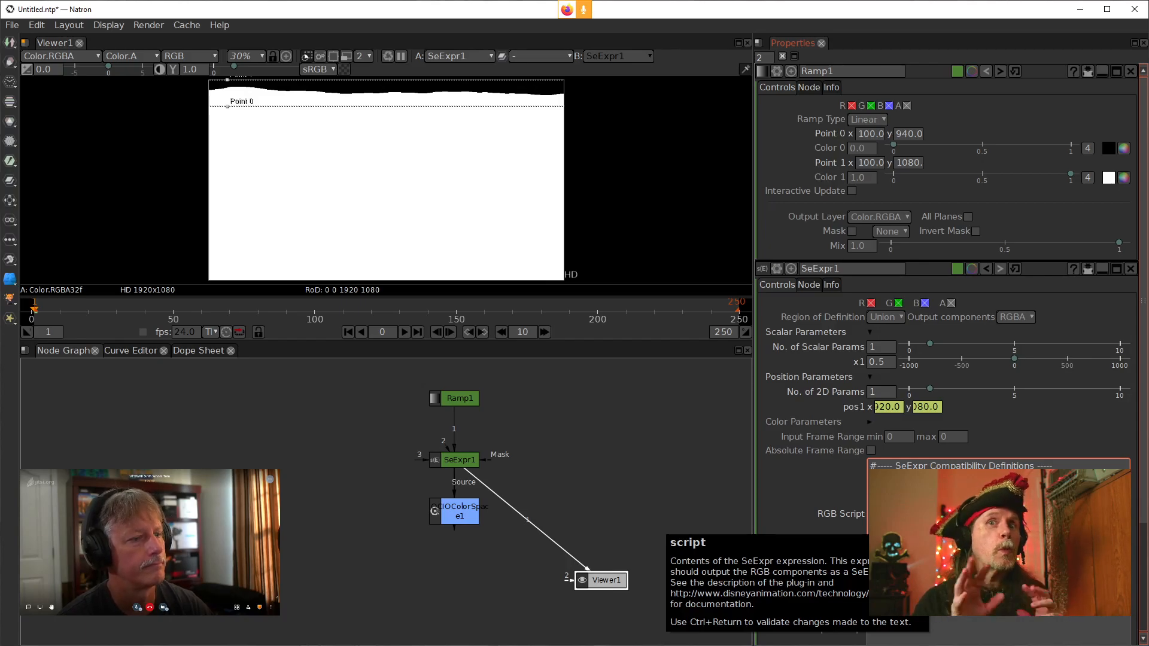
# Copy expression text and paste it on a new line of the RGB script
pyautogui.hotkey('alt', 'Tab')
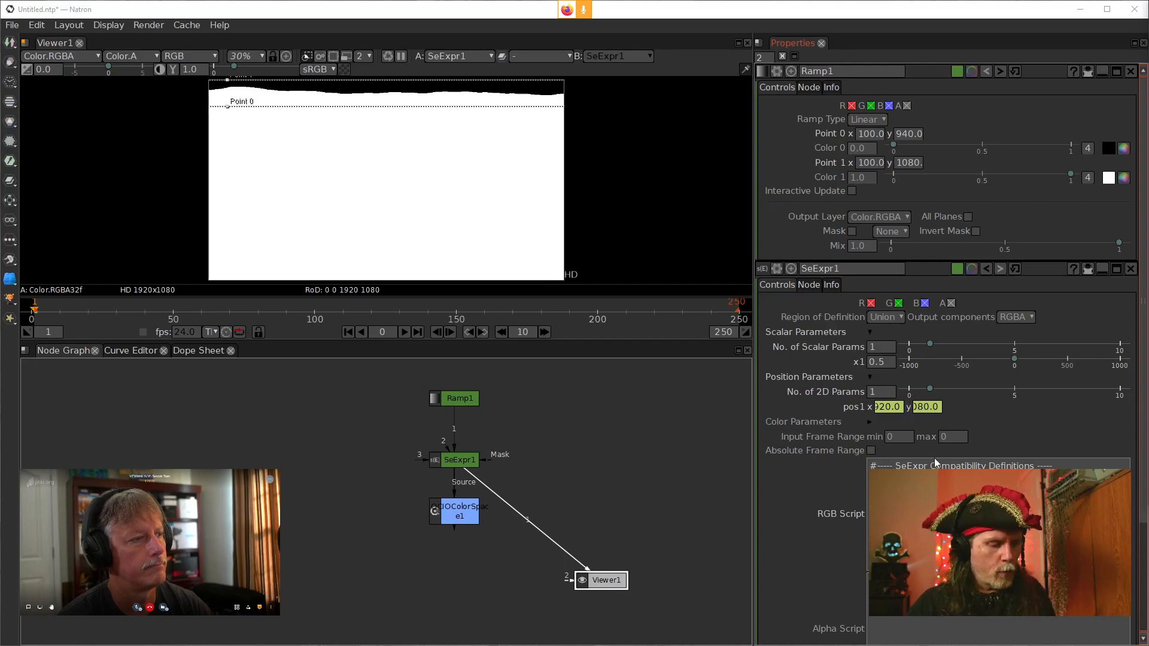
pyautogui.hotkey('ctrl', 'c')
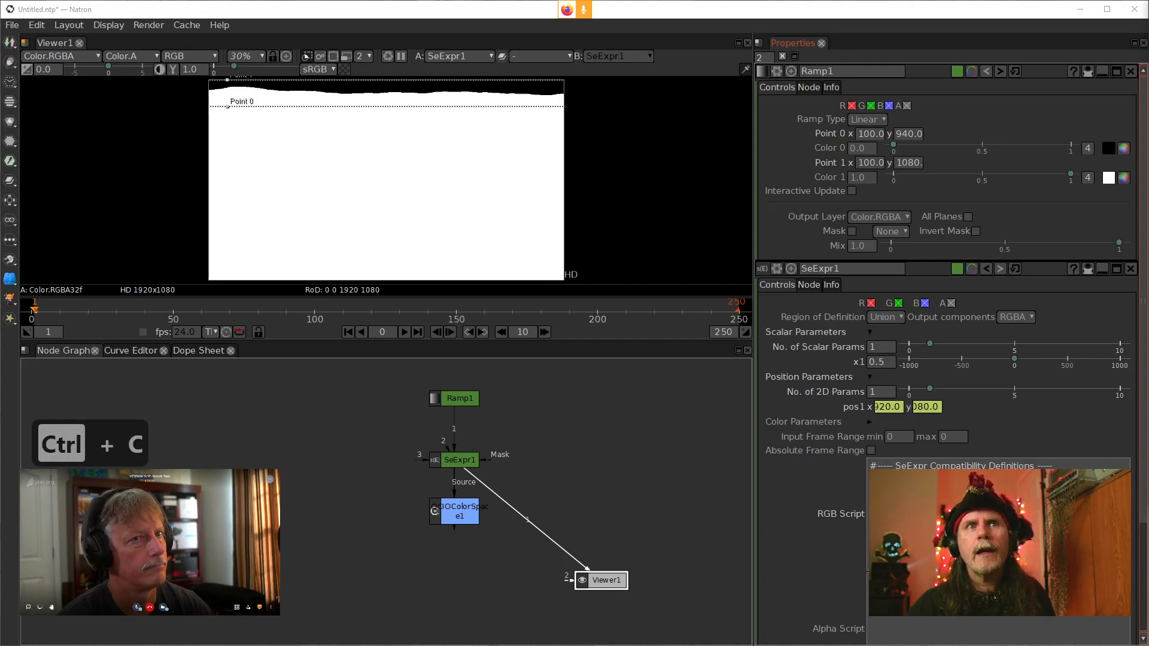
pyautogui.click(998, 515)
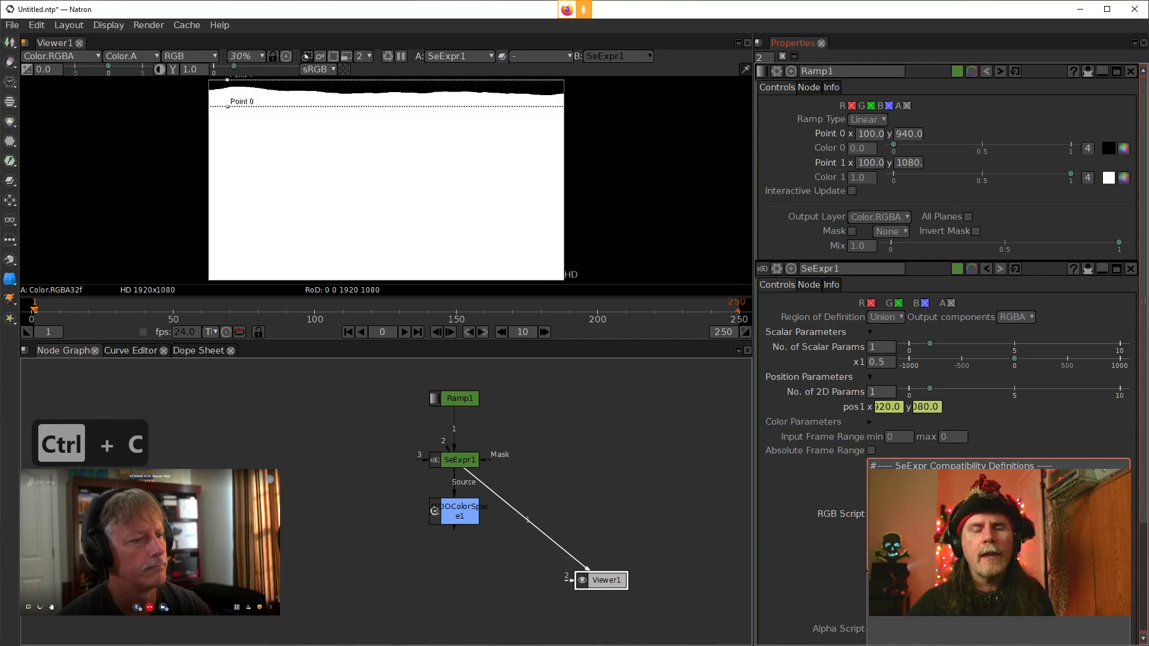
pyautogui.hotkey('shift', 'Return')
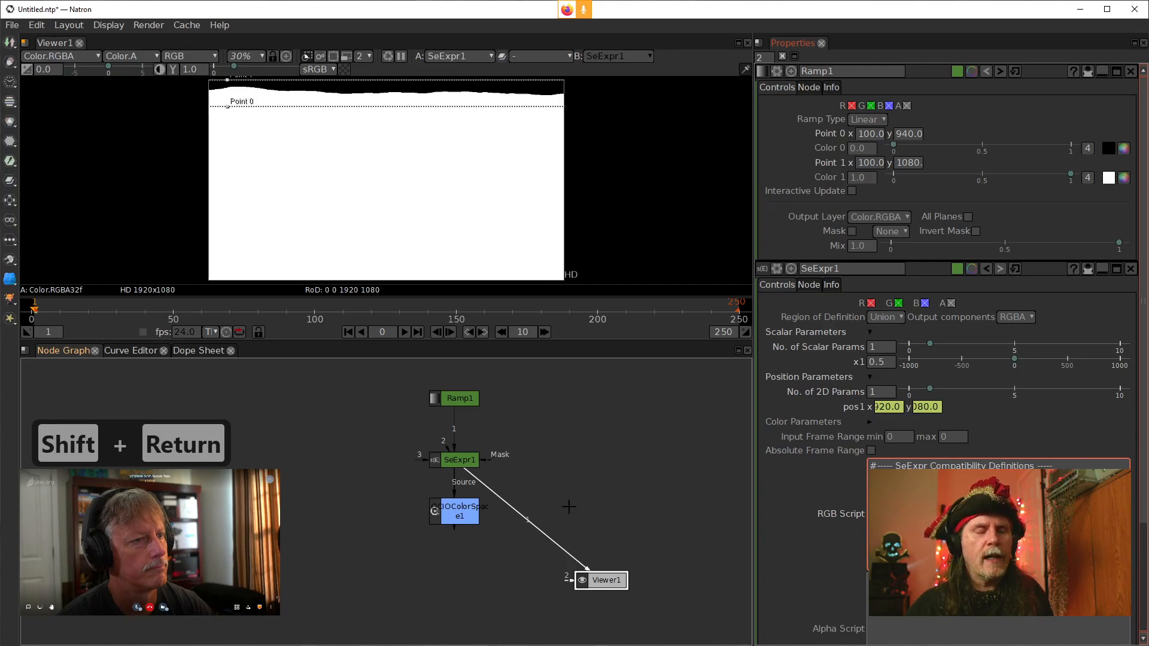
pyautogui.hotkey('ctrl', 'v')
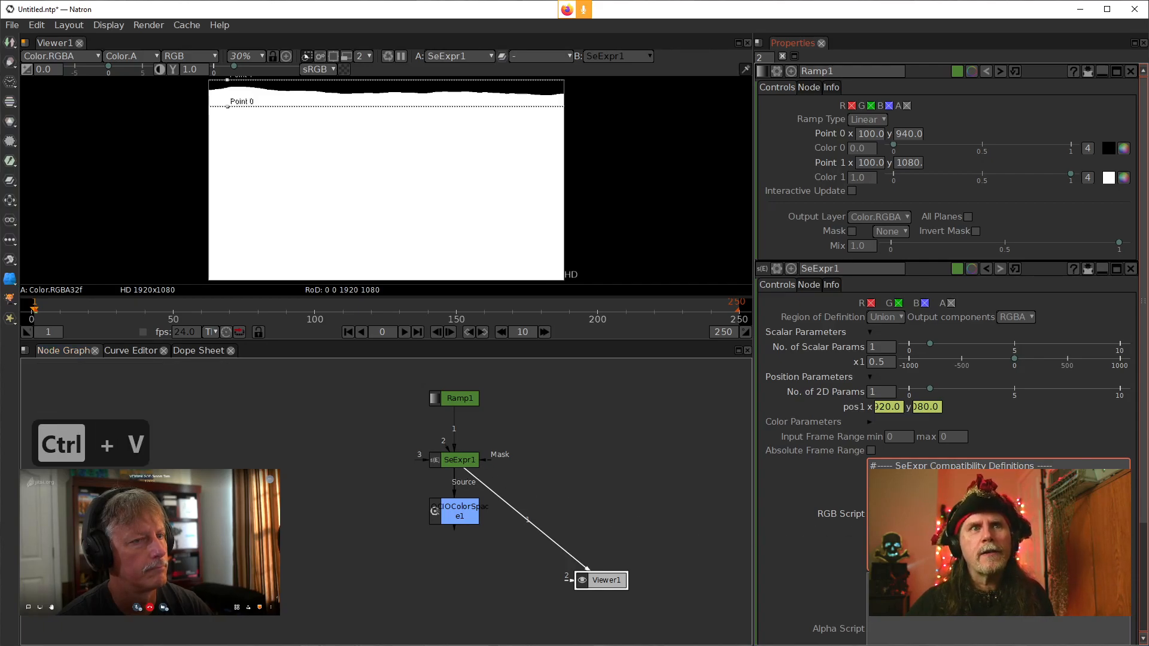
# Paste the copied text into the boxstep expression line of the RGB script
pyautogui.press('Right')
pyautogui.press('Right')
pyautogui.press('Right')
pyautogui.press('Left')
pyautogui.press('Left')
pyautogui.press('Left')
pyautogui.press('Left')
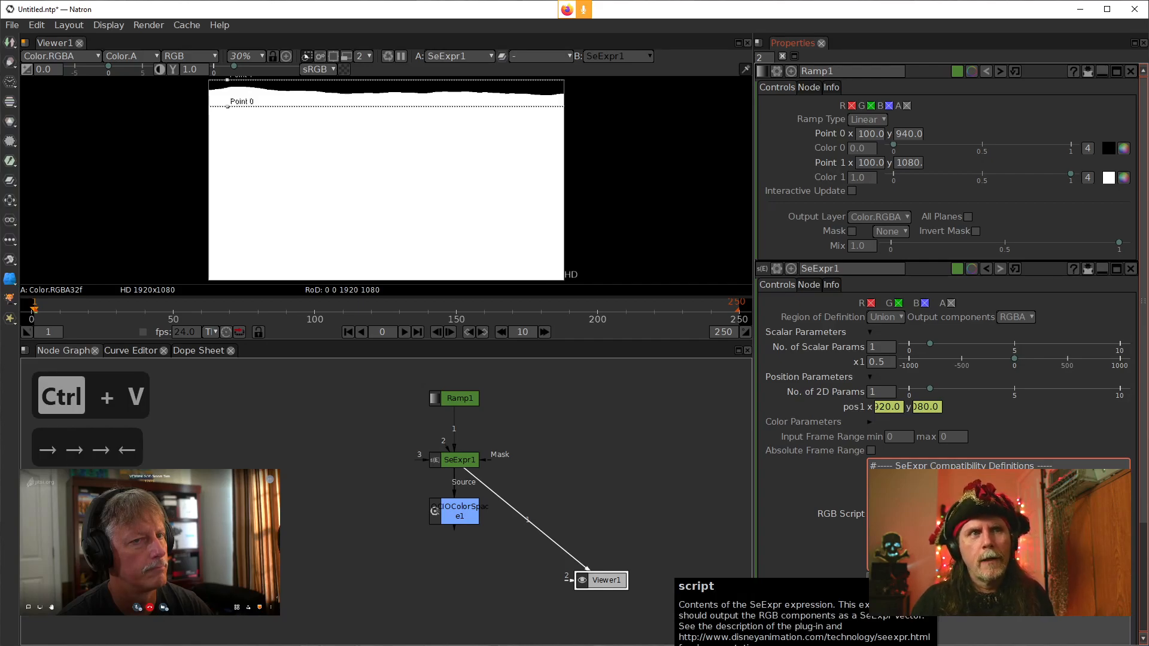
pyautogui.press('Right')
pyautogui.press('Right')
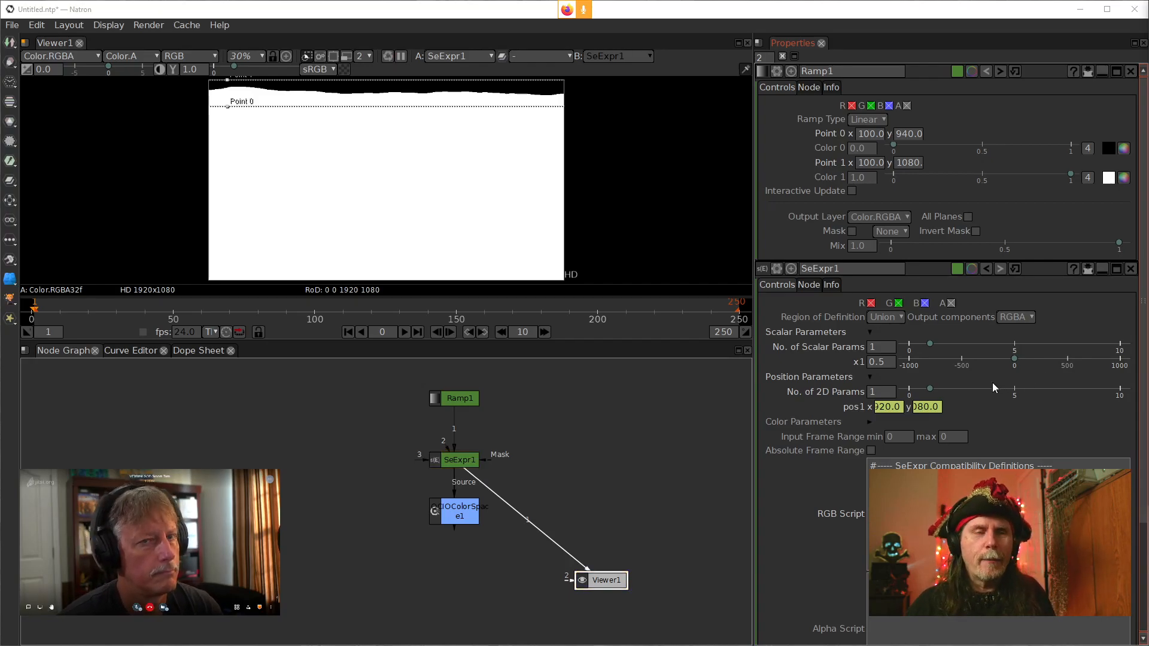
pyautogui.hotkey('ctrl', 'c')
pyautogui.click(957, 524)
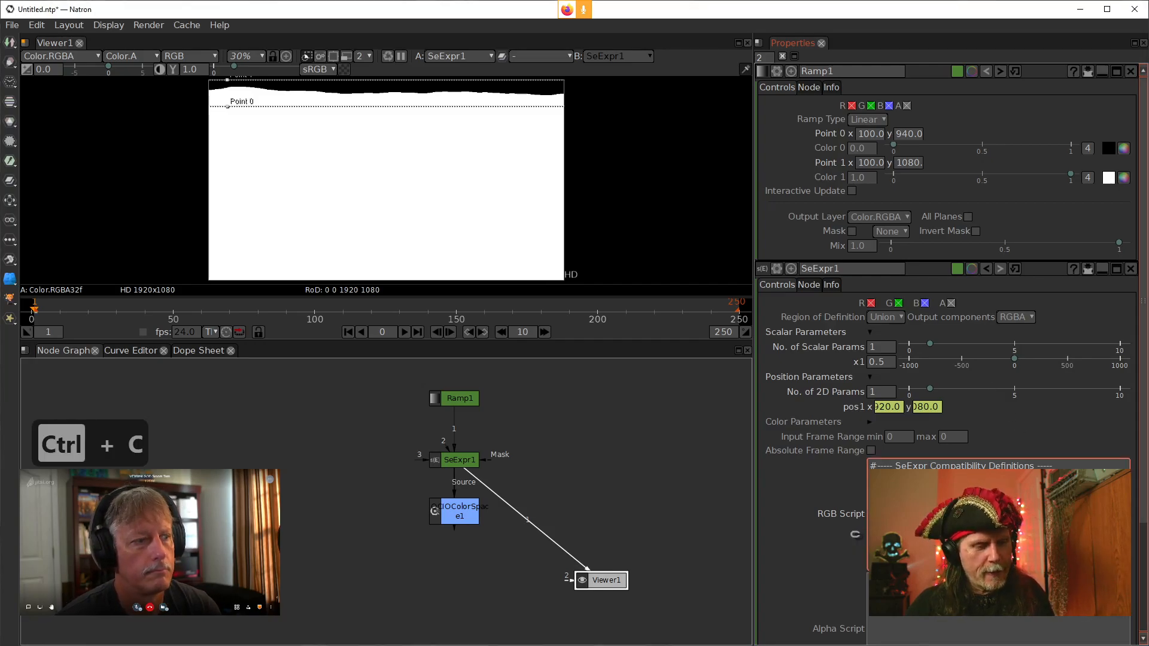
pyautogui.hotkey('ctrl', 'v')
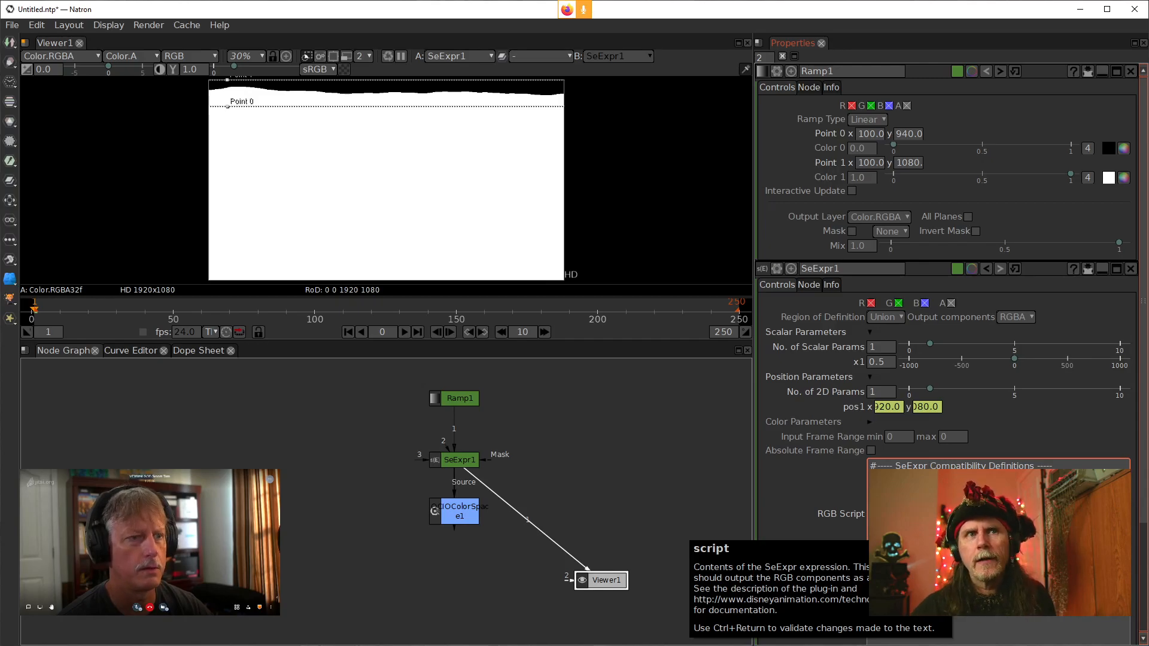
pyautogui.scroll(-5, 804, 486)
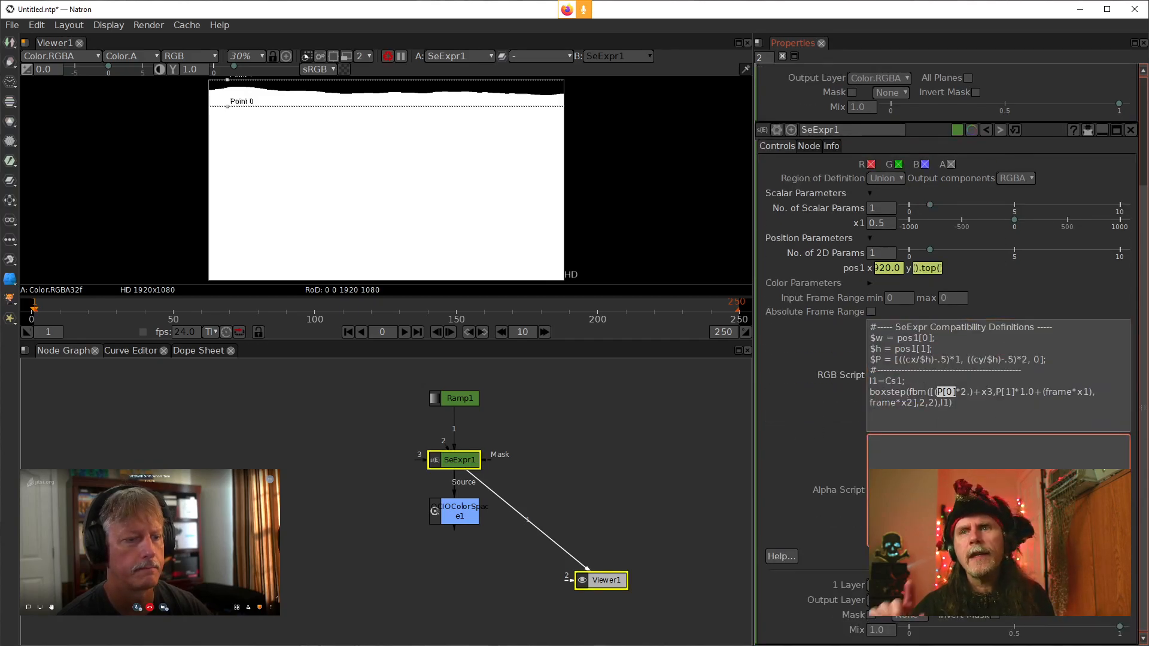
pyautogui.scroll(5, 1017, 132)
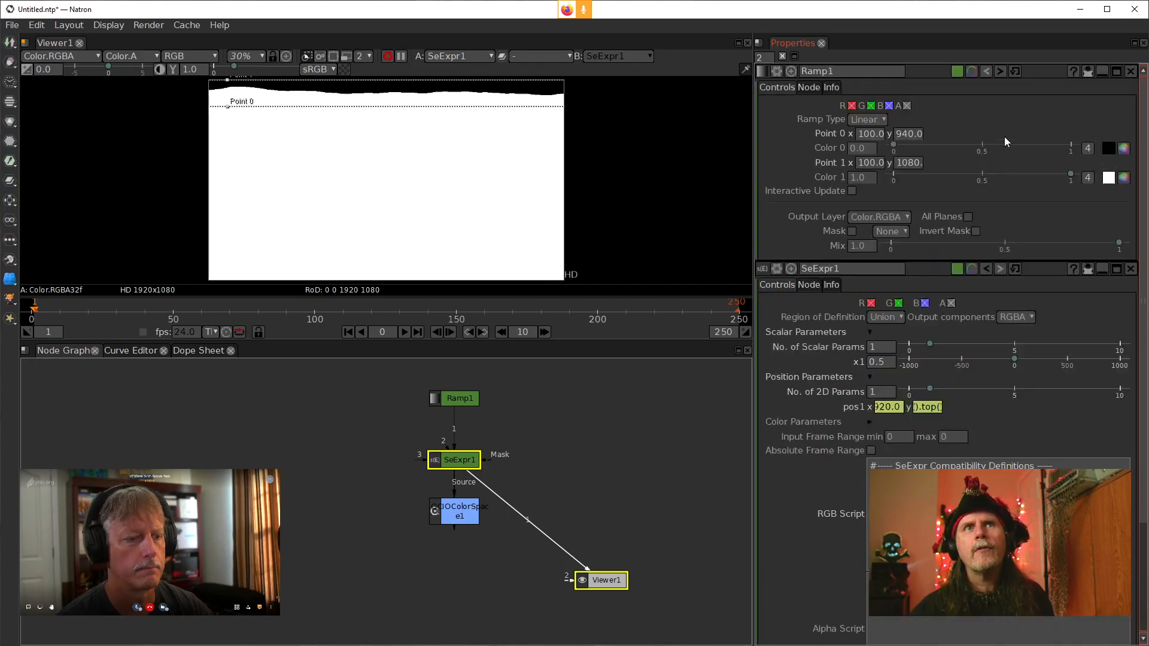
# Close the Ramp1 properties and collapse SeExpr1's scalar, position and color parameter groups
pyautogui.click(1131, 72)
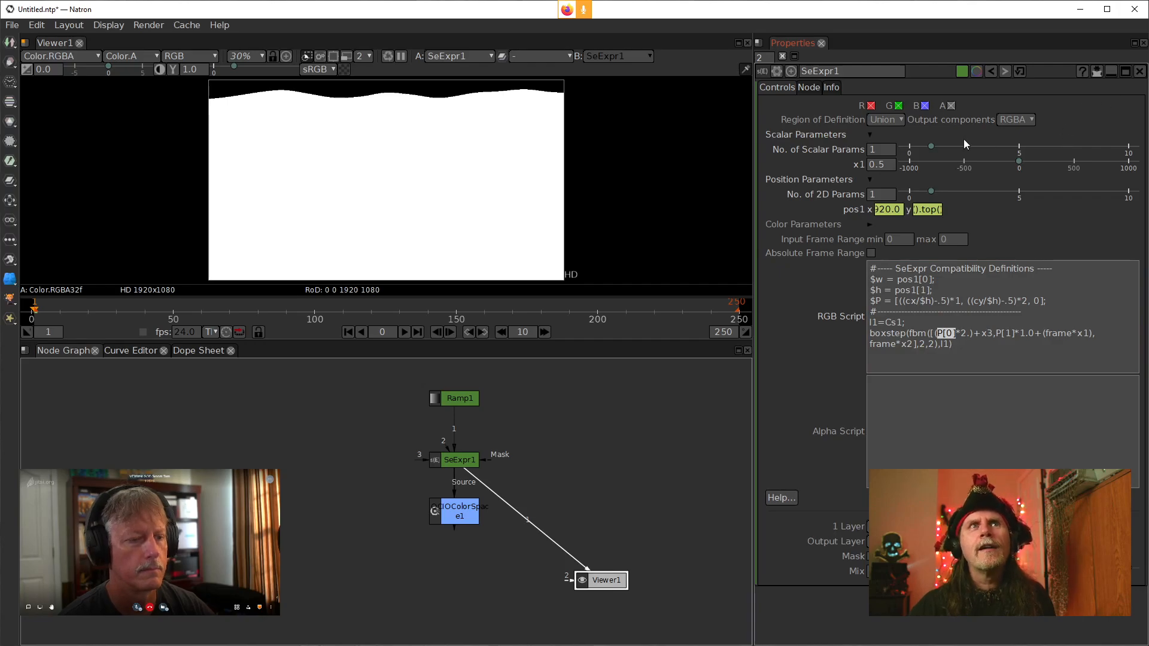
pyautogui.click(871, 134)
pyautogui.click(871, 148)
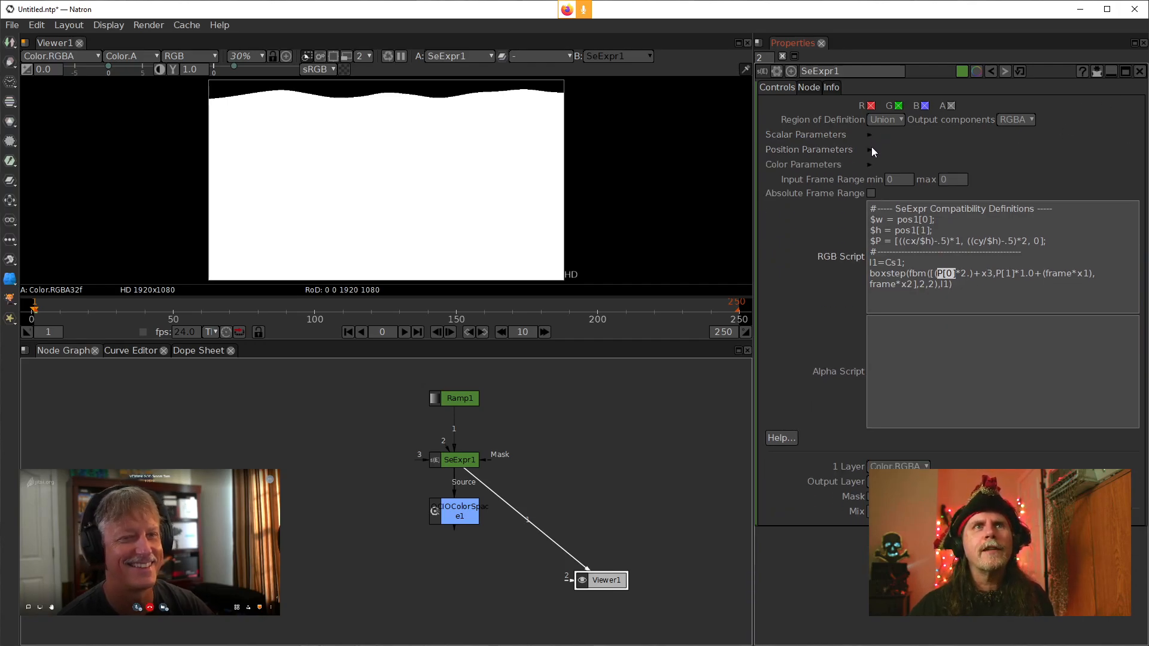
pyautogui.click(1099, 71)
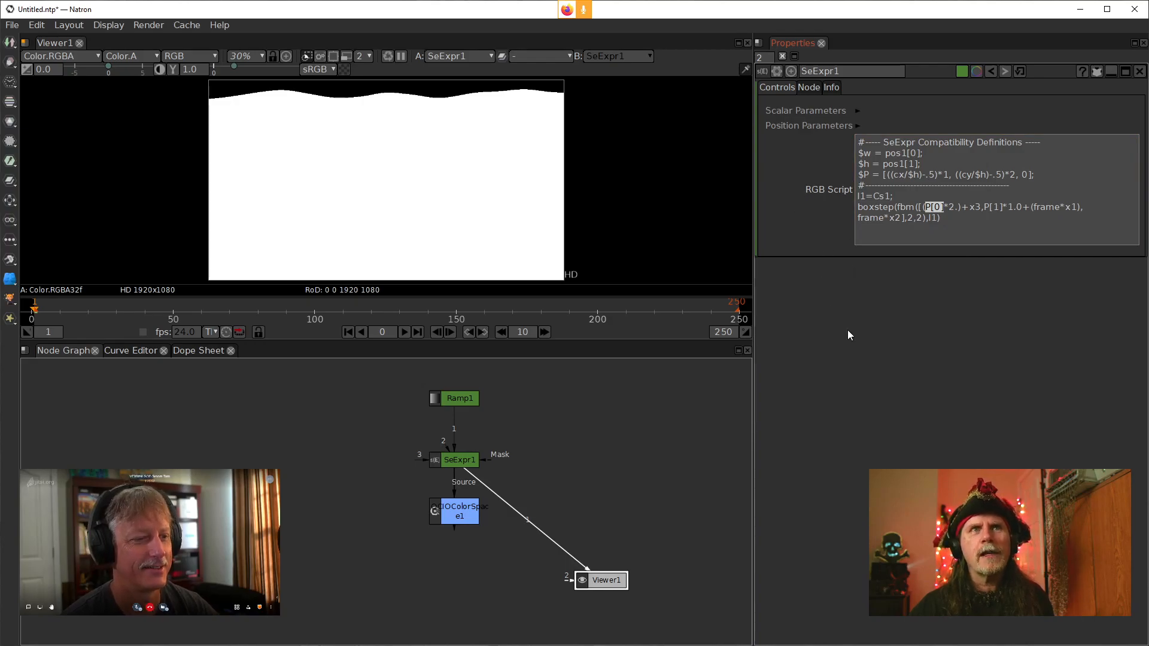
# Set SeExpr1's number of scalar parameters to 3
pyautogui.click(935, 220)
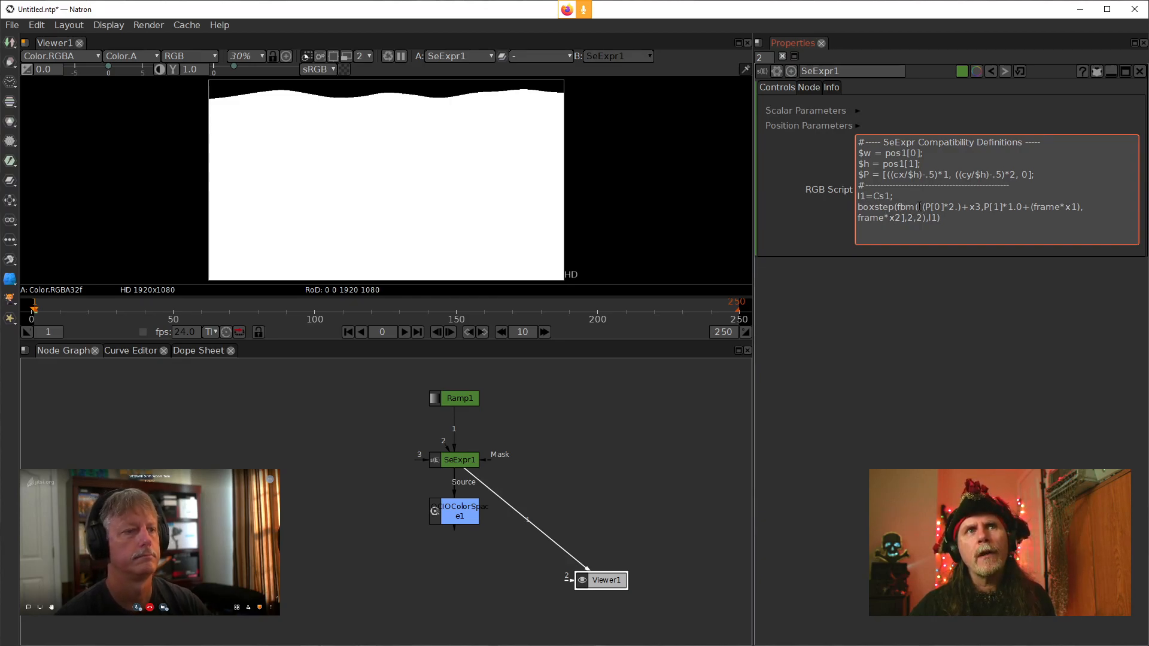
pyautogui.moveTo(919, 207)
pyautogui.mouseDown()
pyautogui.moveTo(999, 208)
pyautogui.moveTo(862, 204)
pyautogui.moveTo(906, 216)
pyautogui.mouseUp()
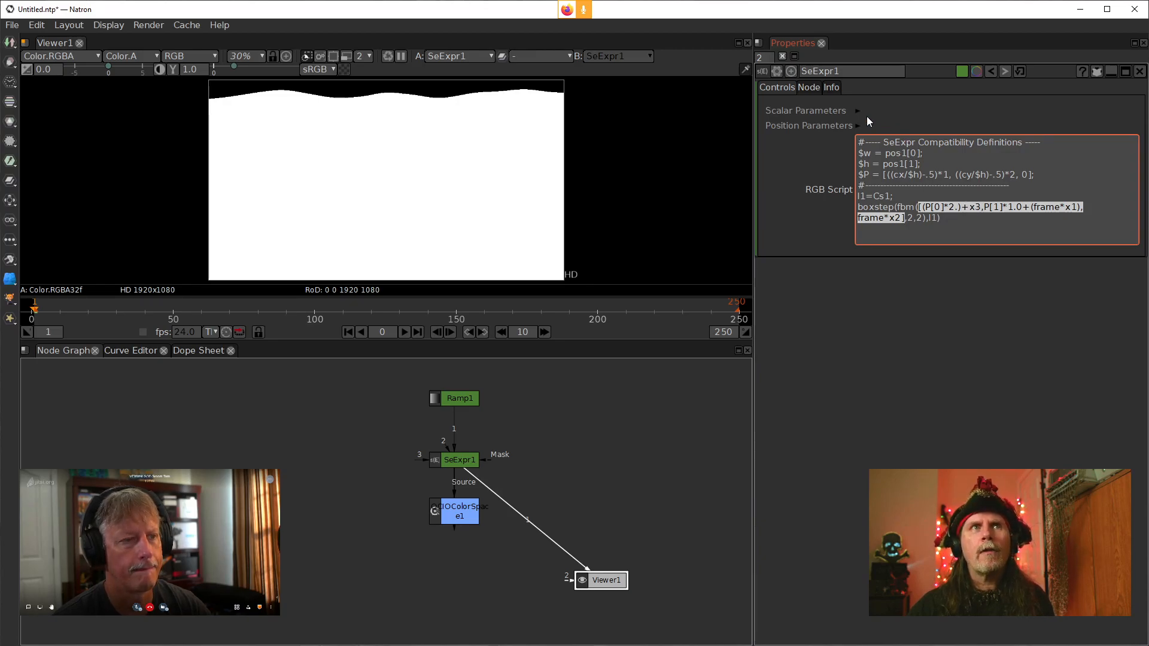
pyautogui.click(858, 112)
pyautogui.click(863, 127)
pyautogui.write('3')
pyautogui.press('Return')
# Set the x3 scalar parameter to 2000
pyautogui.click(862, 172)
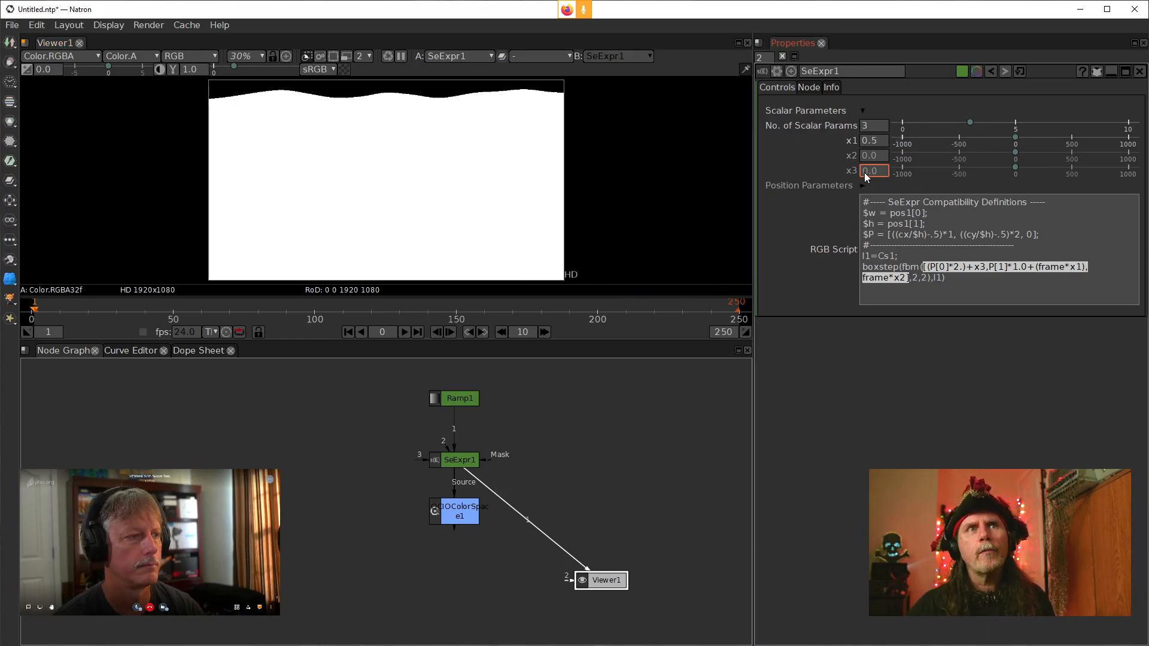
pyautogui.write('2000')
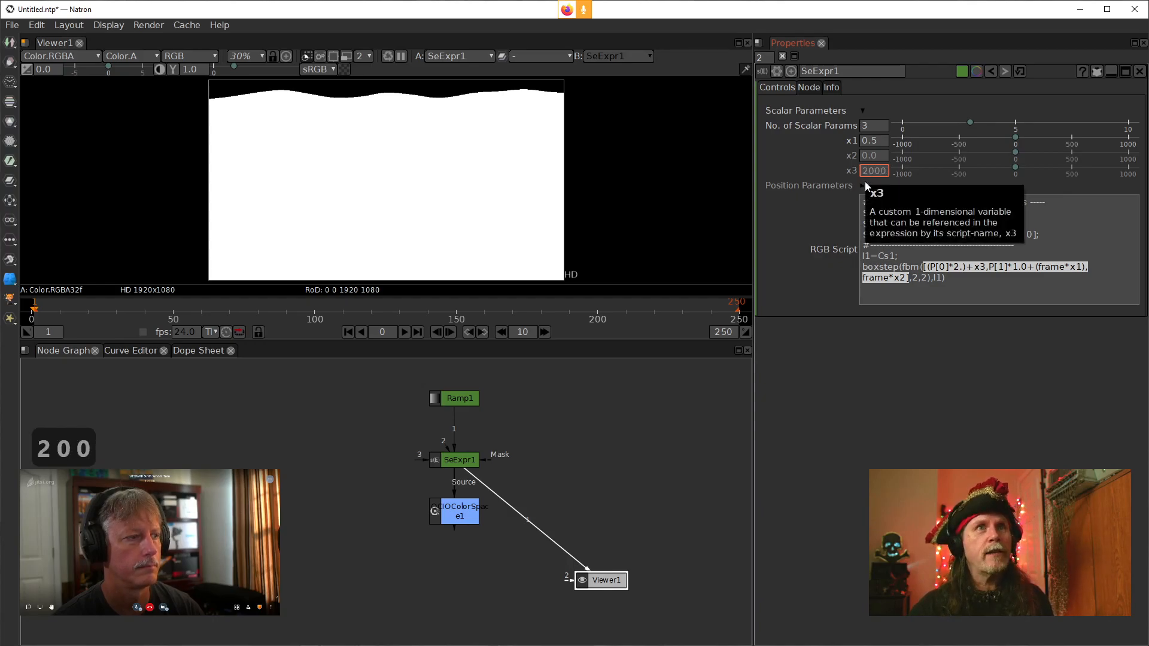
pyautogui.press('Return')
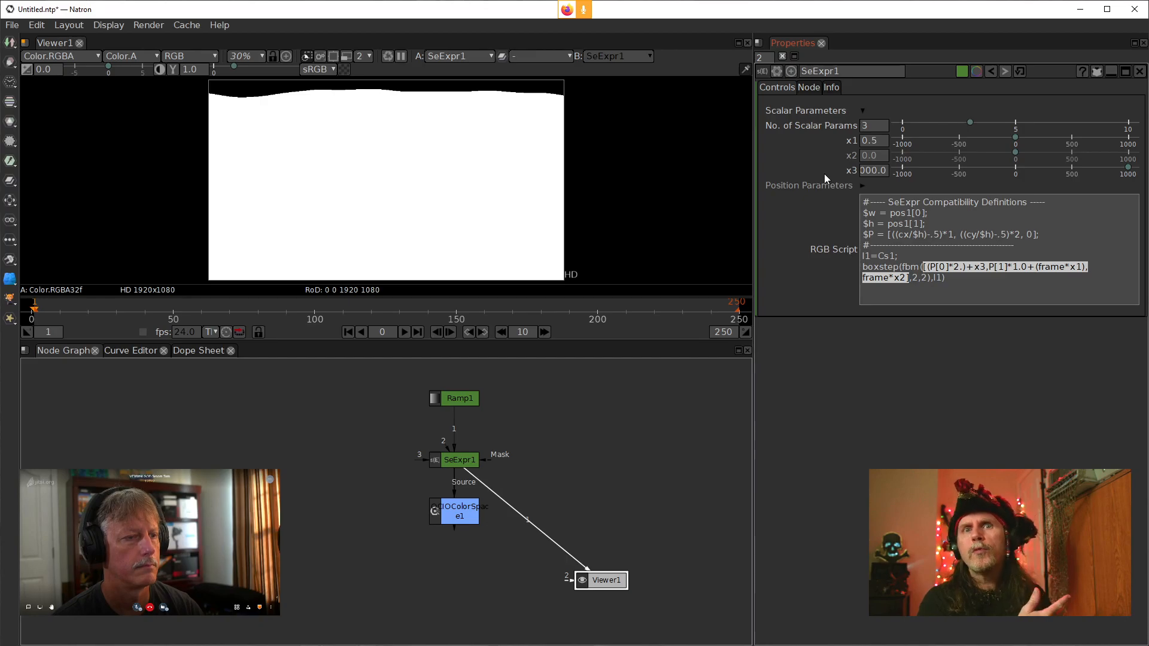
pyautogui.press('Return')
# Set the x1 scalar parameter to .004
pyautogui.click(932, 253)
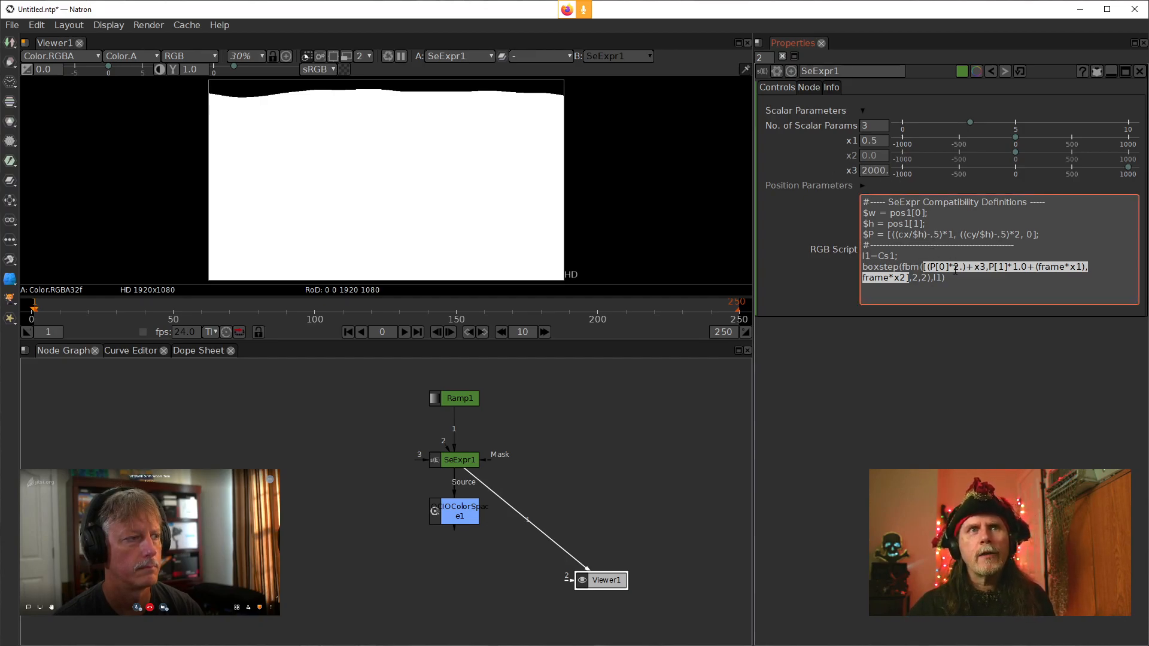
pyautogui.click(977, 267)
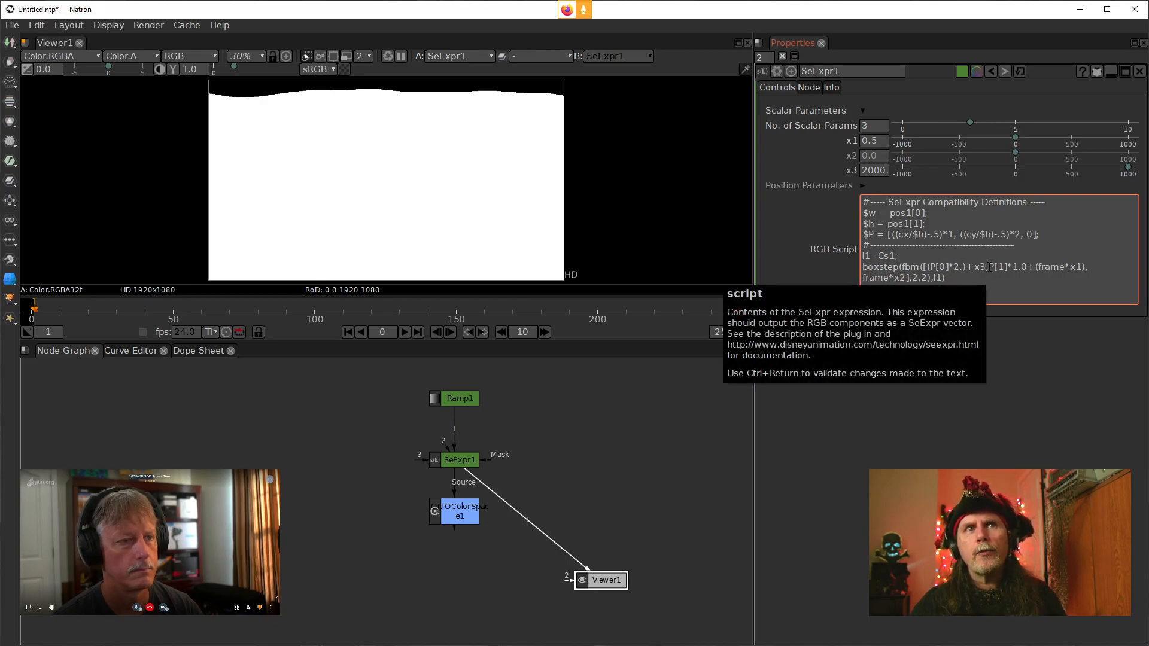
pyautogui.moveTo(989, 267); pyautogui.dragTo(1006, 270)
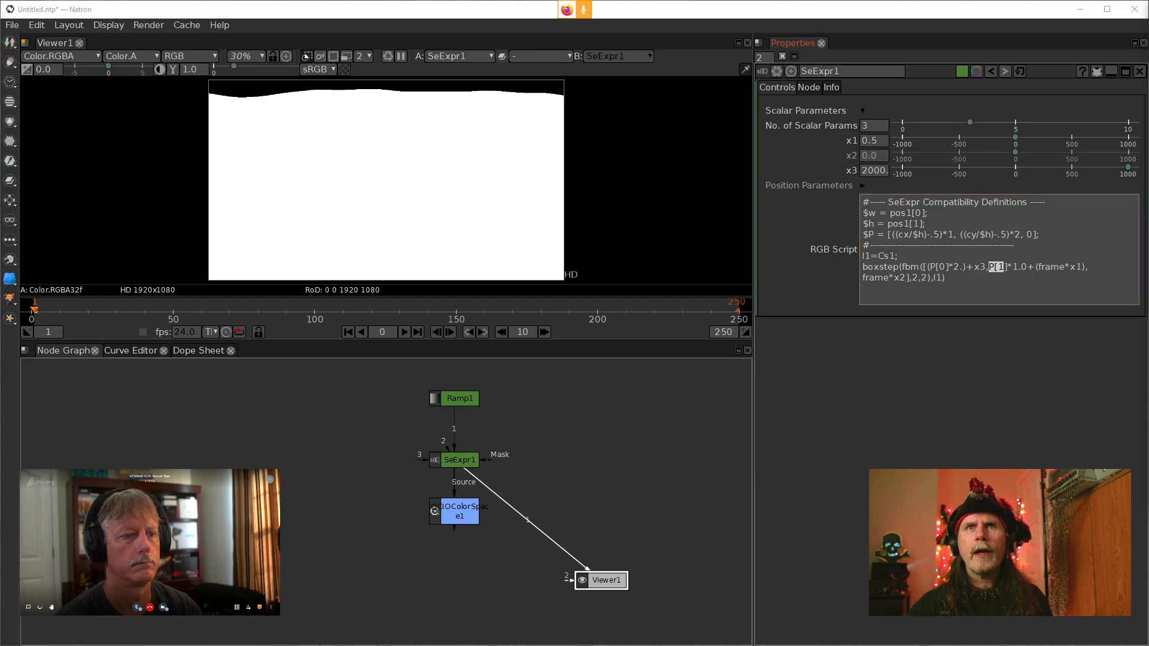
pyautogui.click(881, 142)
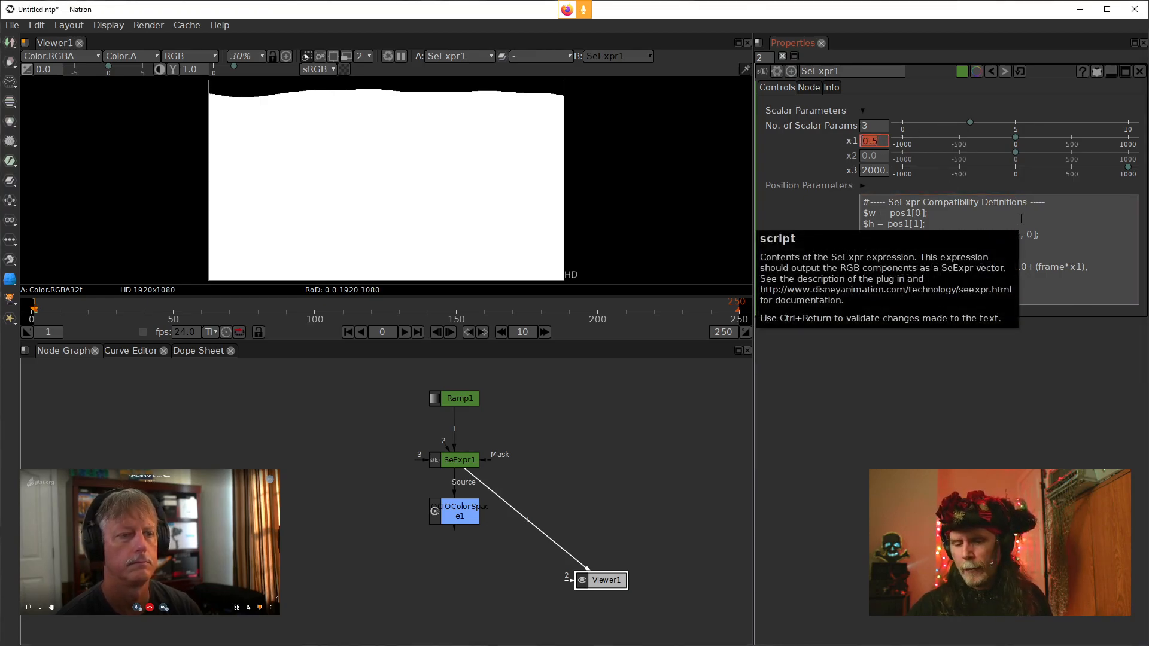
pyautogui.write('.004')
pyautogui.press('Return')
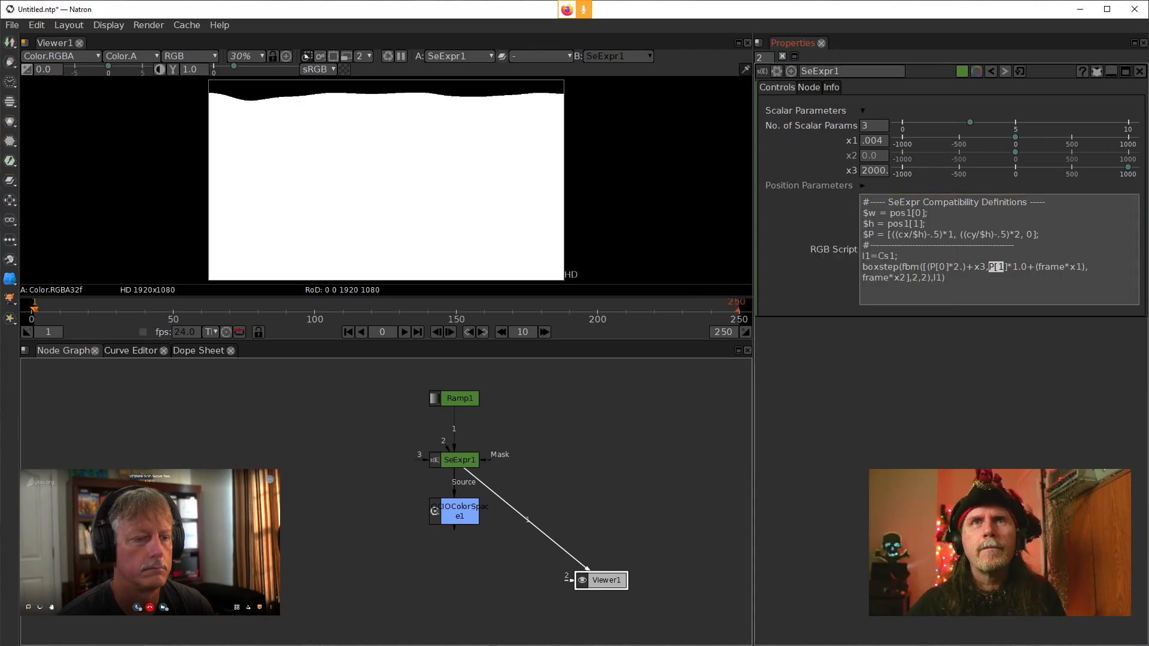
# Set the x2 scalar parameter to .025
pyautogui.moveTo(884, 156); pyautogui.dragTo(843, 153)
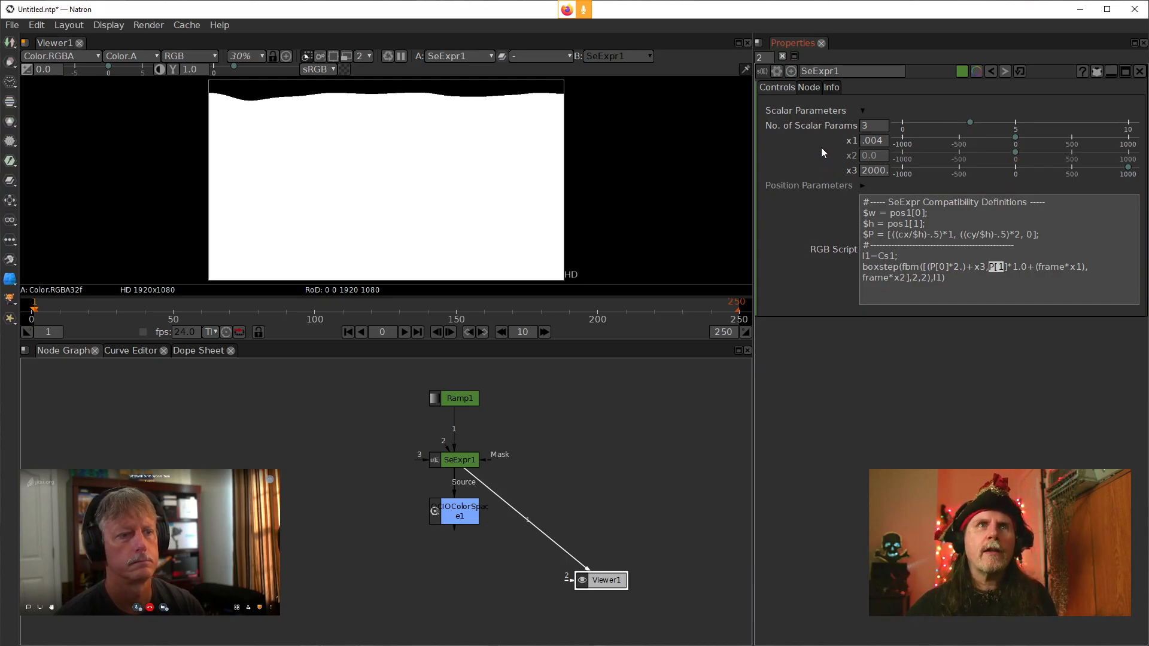
pyautogui.click(881, 157)
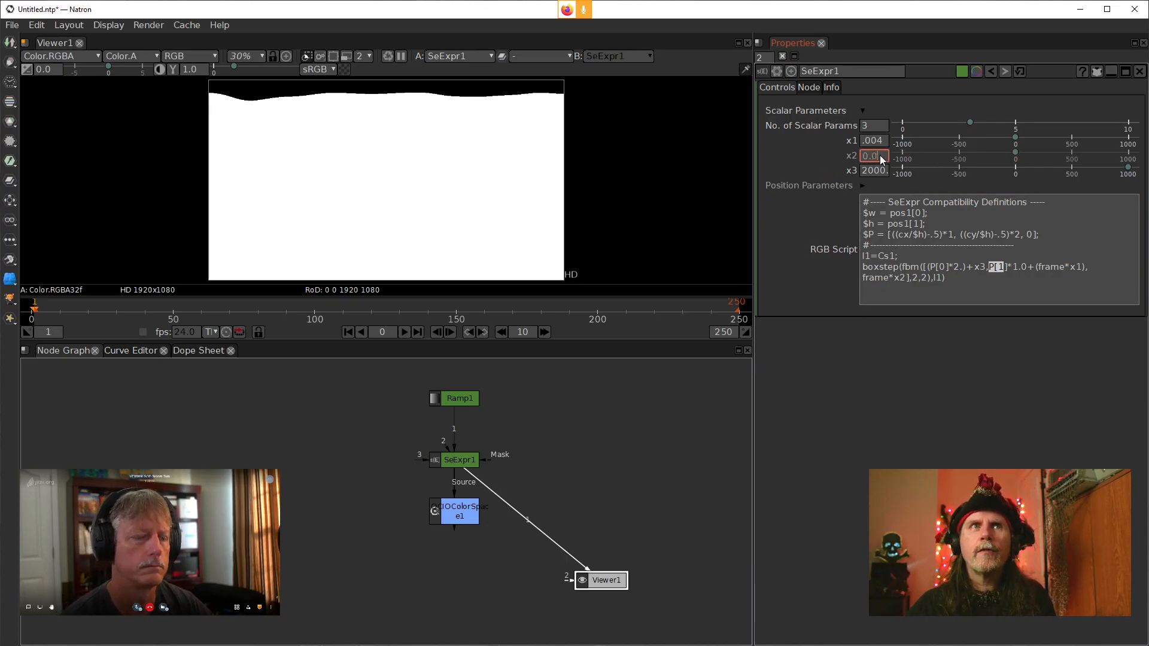
pyautogui.rightClick(881, 160)
pyautogui.click(856, 153)
pyautogui.doubleClick(872, 156)
pyautogui.click(883, 159)
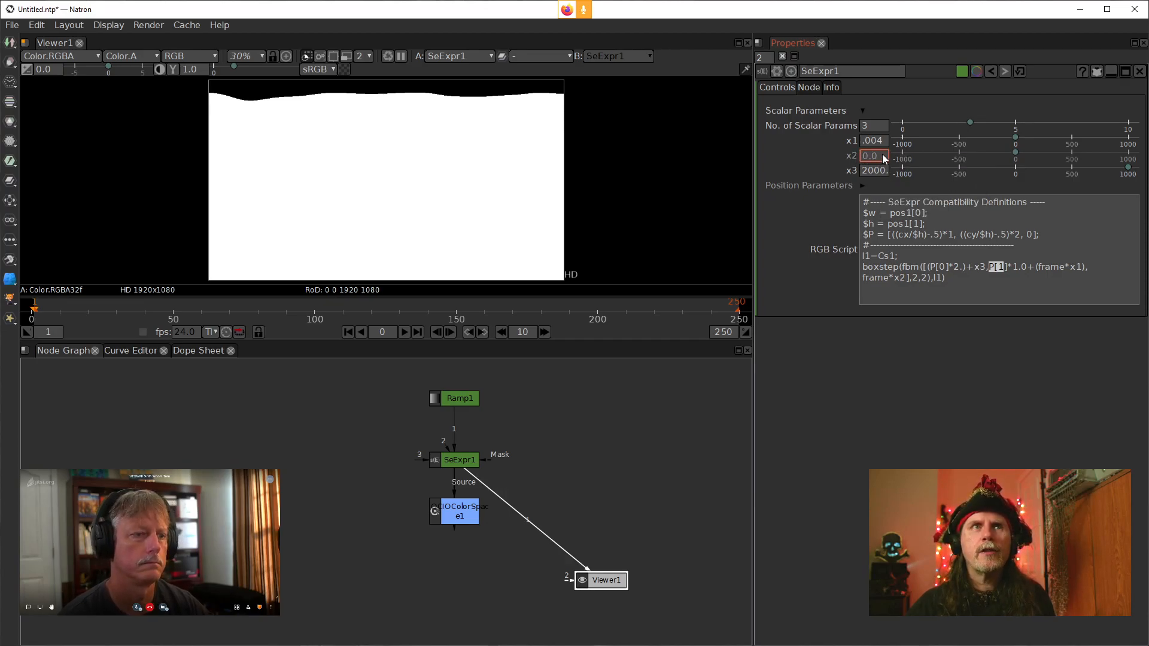
pyautogui.write('25')
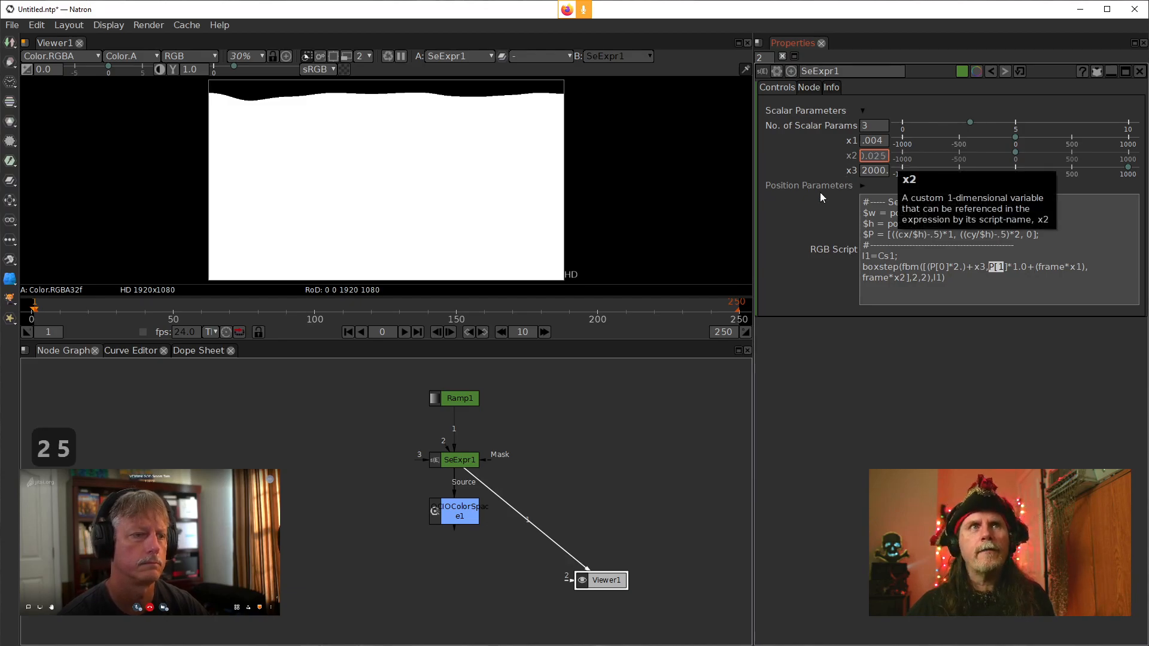
# Set the viewer's render downscale level to 8
pyautogui.click(850, 400)
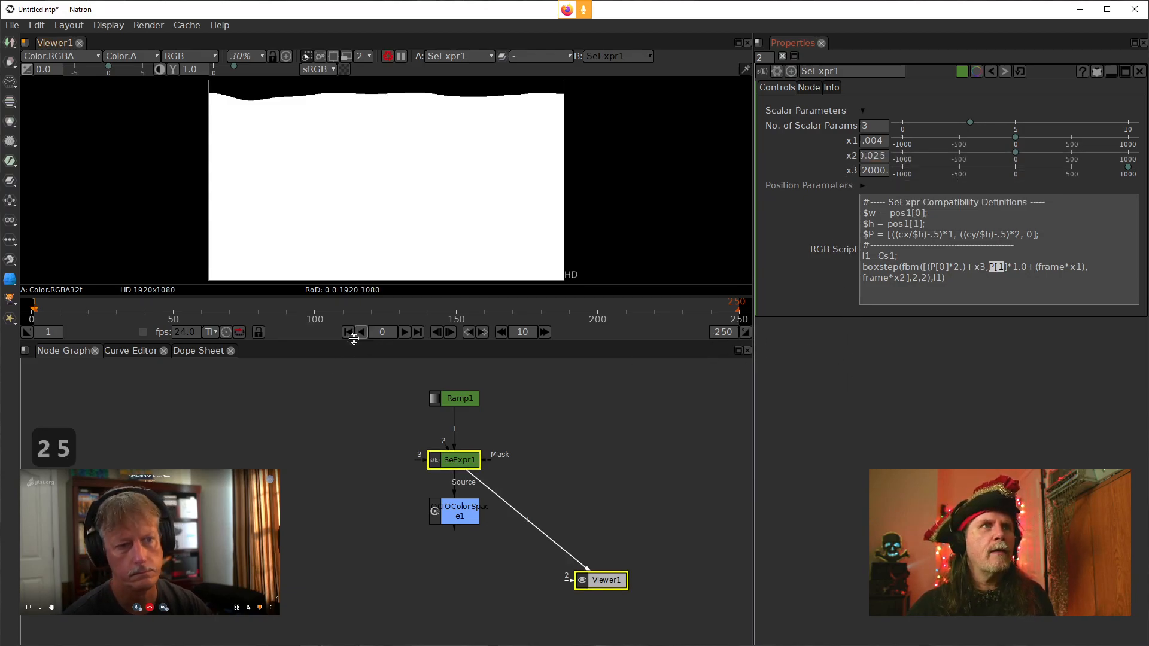
pyautogui.click(367, 57)
pyautogui.click(369, 98)
pyautogui.click(360, 57)
pyautogui.click(346, 57)
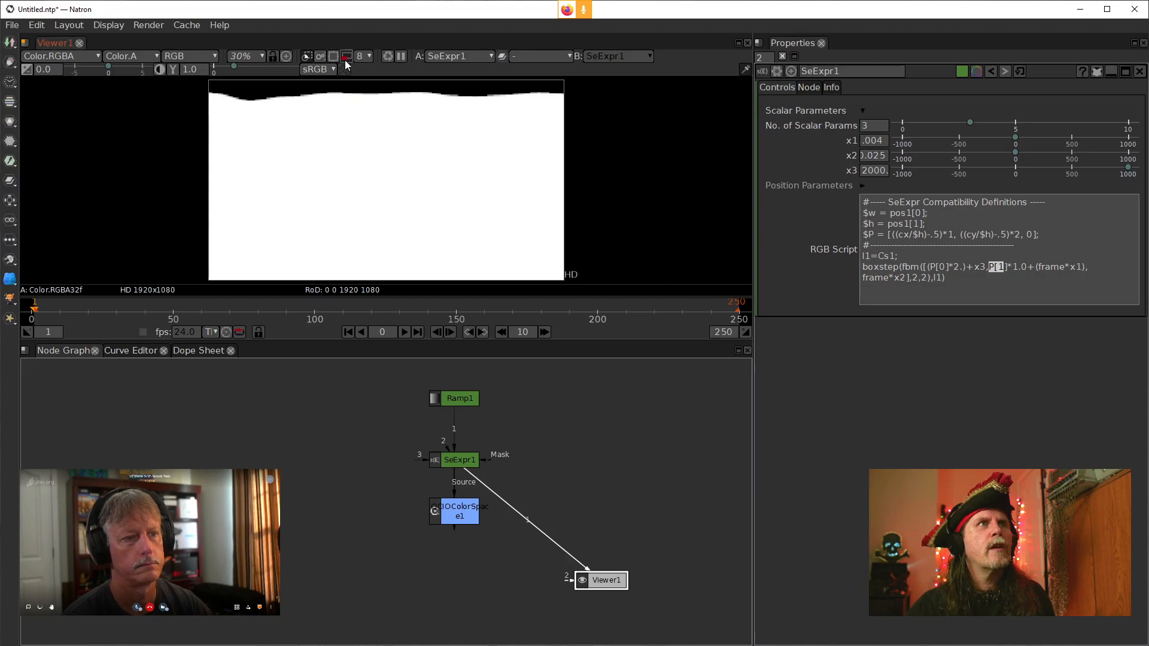
# Play and stop the timeline to preview the animated noise, and nudge the SeExpr1 node upward
pyautogui.click(347, 332)
pyautogui.click(404, 332)
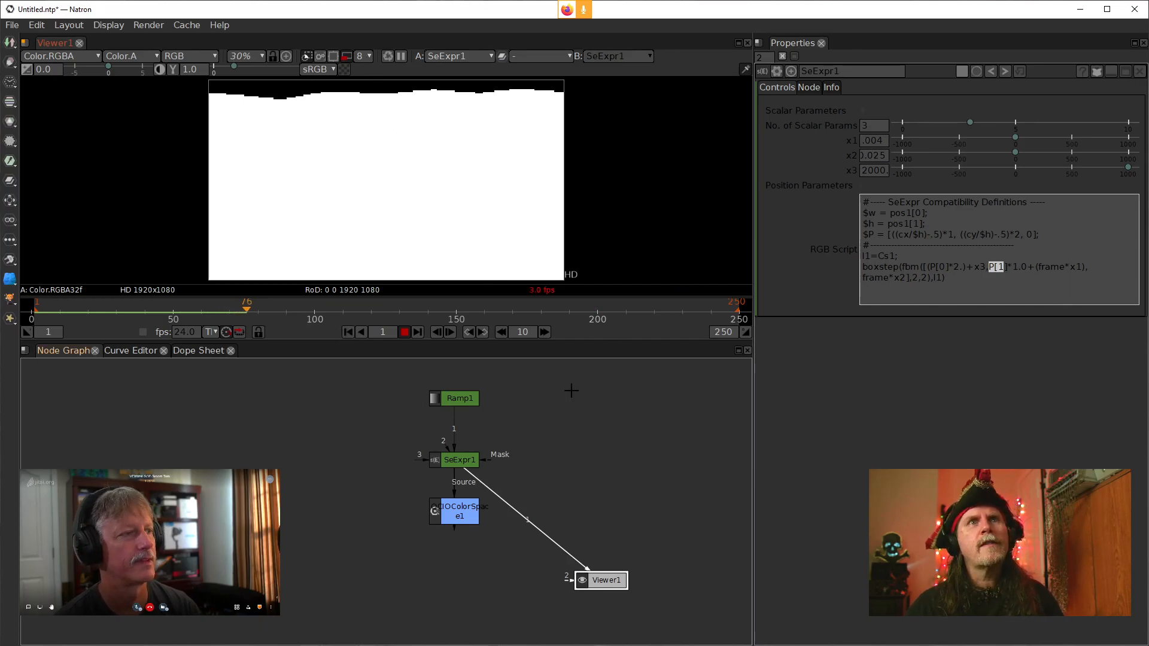
pyautogui.click(347, 332)
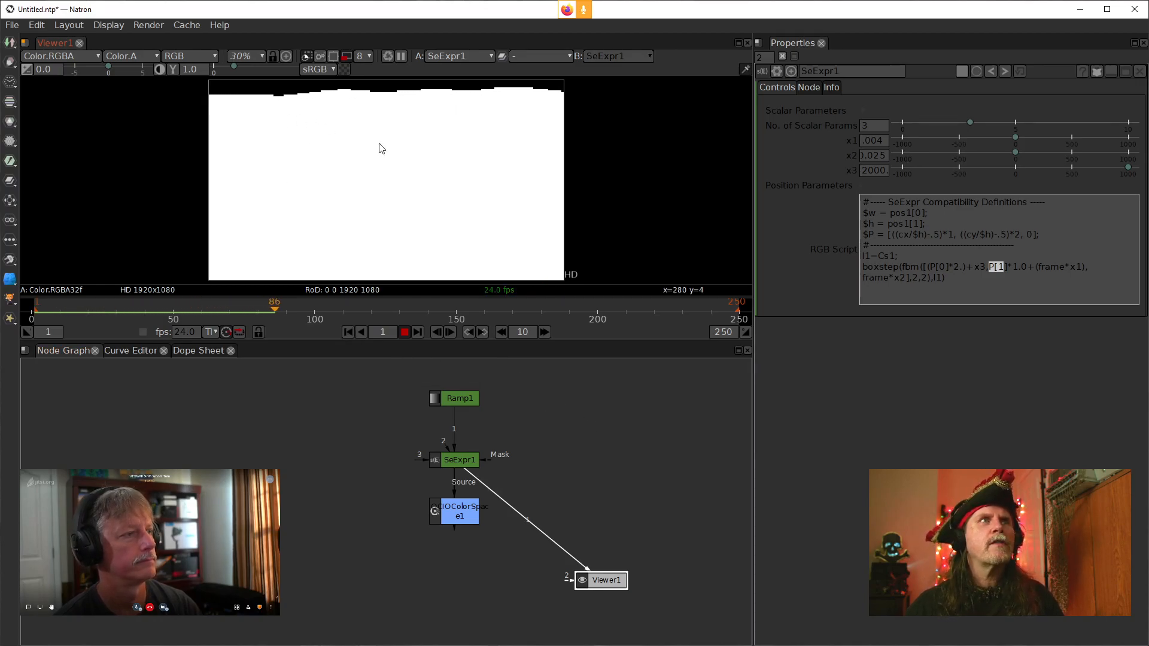
pyautogui.click(404, 332)
pyautogui.moveTo(459, 466); pyautogui.dragTo(459, 446)
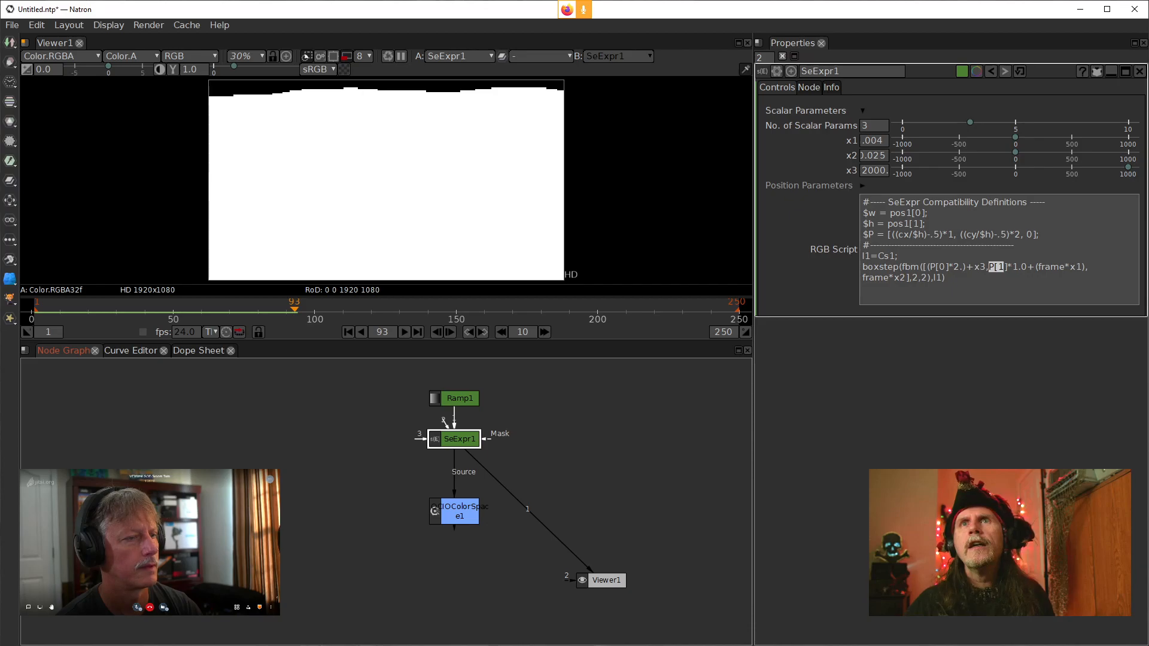
# Switch to the KritaSeExpr_t2_005 project window and resize it to the OBS Capture preset
pyautogui.moveTo(1148, 66); pyautogui.dragTo(518, 110)
pyautogui.doubleClick(519, 110)
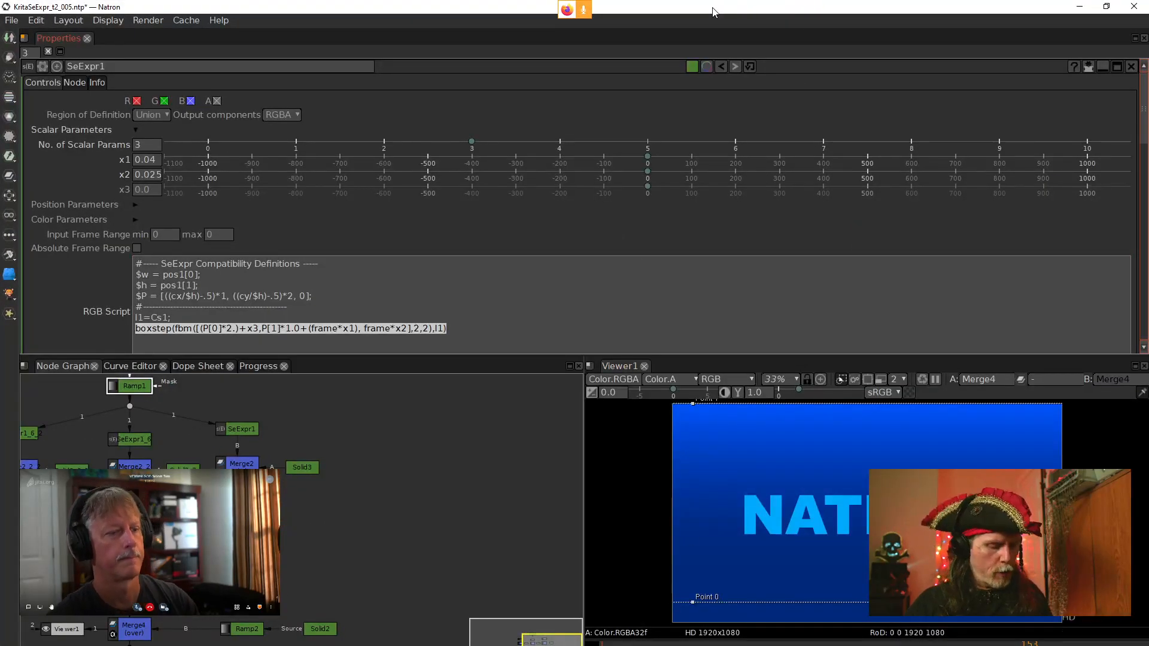
pyautogui.press('ctrl+super+z')
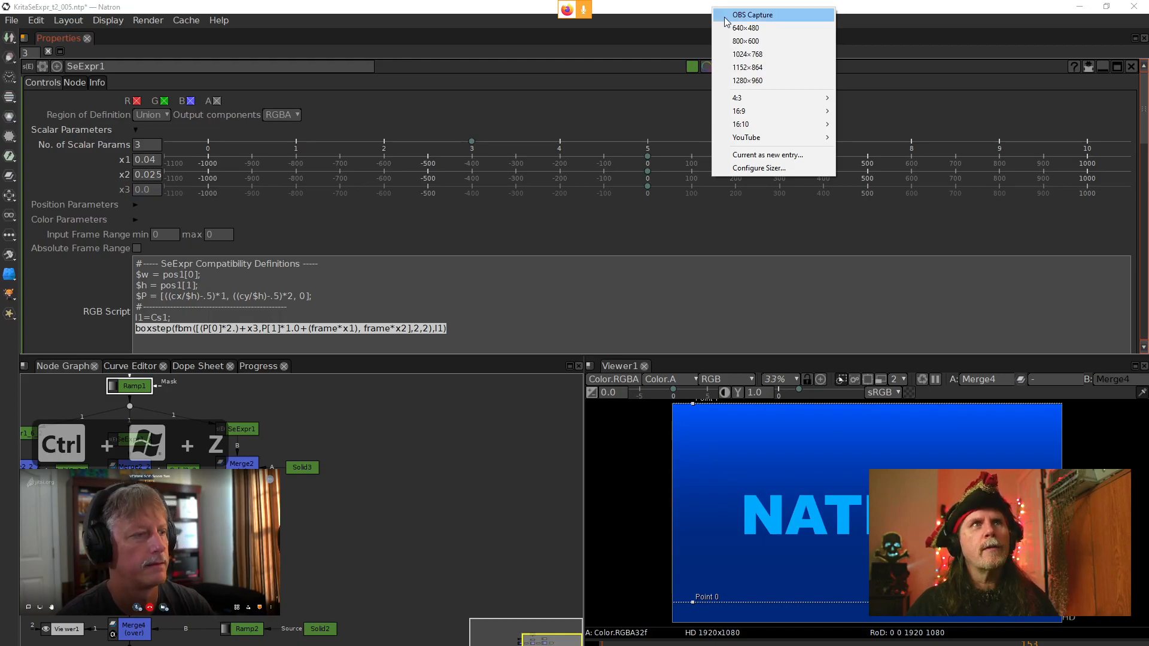
pyautogui.click(726, 18)
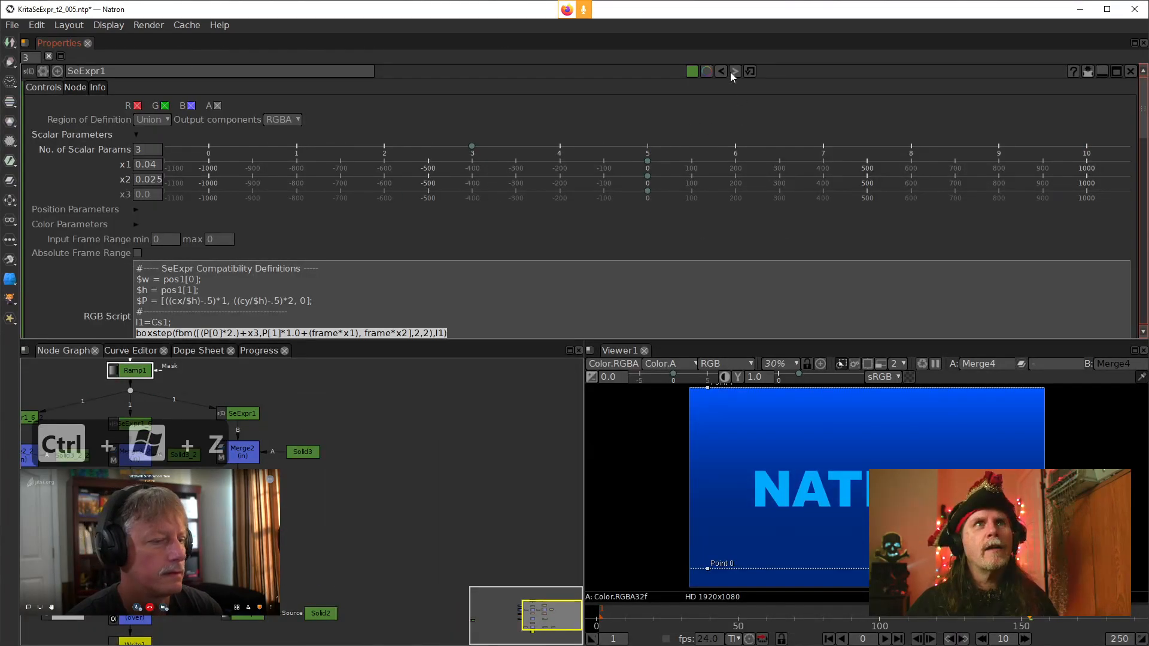
# Open the Solid3_2_2 node's properties in the node graph
pyautogui.moveTo(350, 507); pyautogui.dragTo(538, 518)
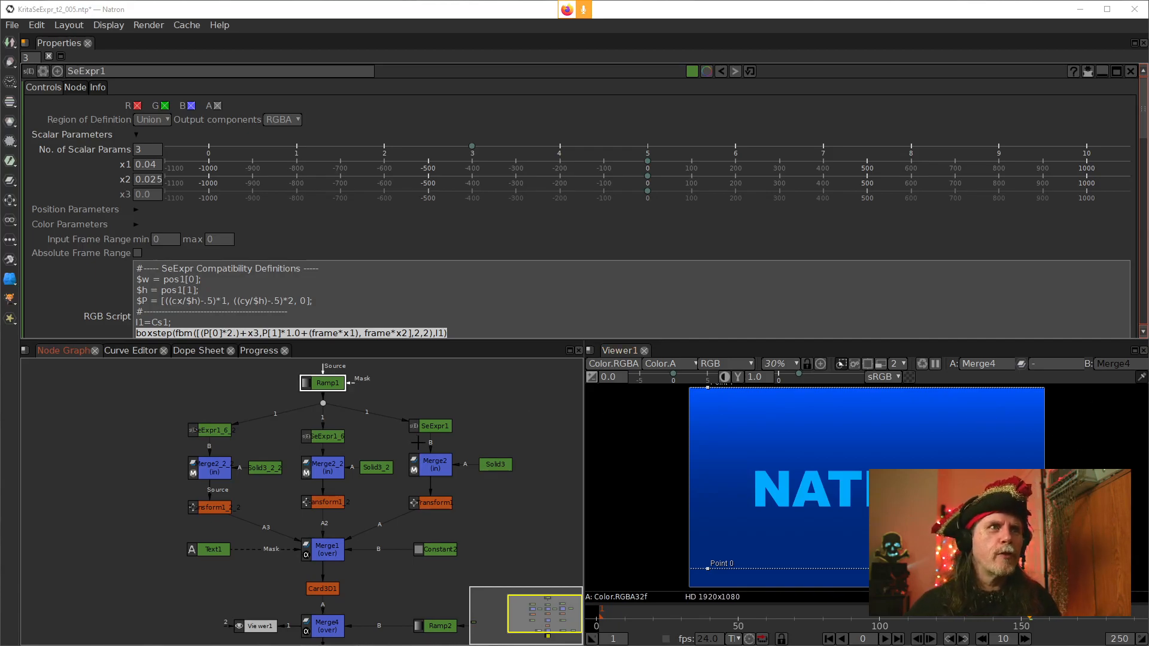
pyautogui.moveTo(512, 519); pyautogui.dragTo(447, 514)
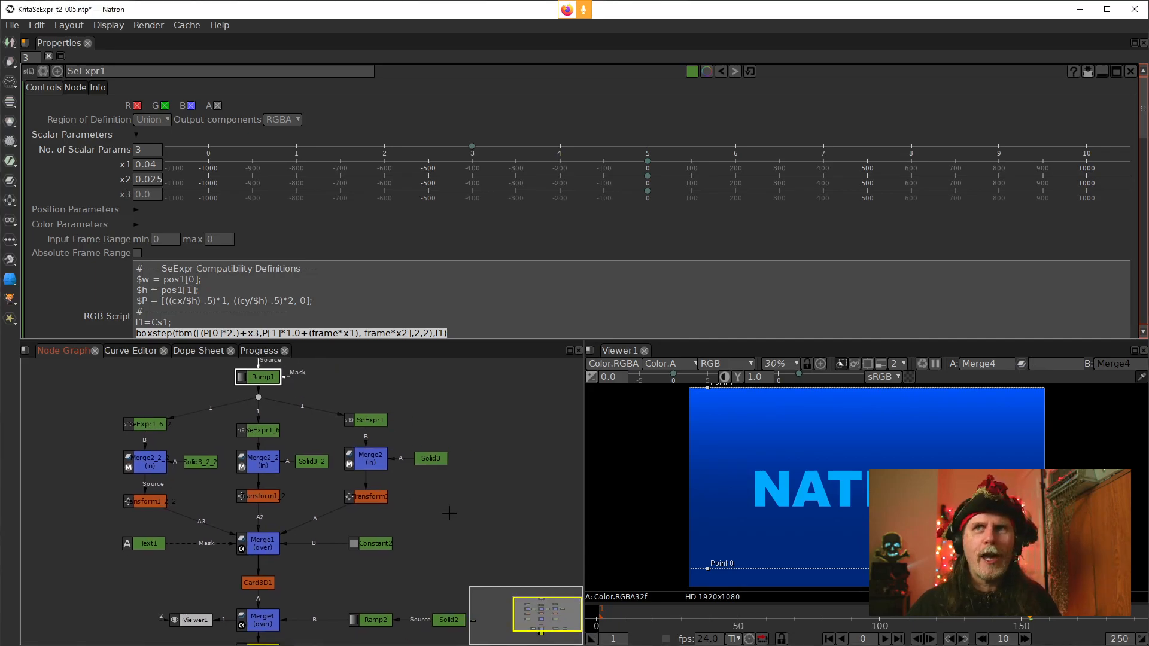
pyautogui.click(518, 539)
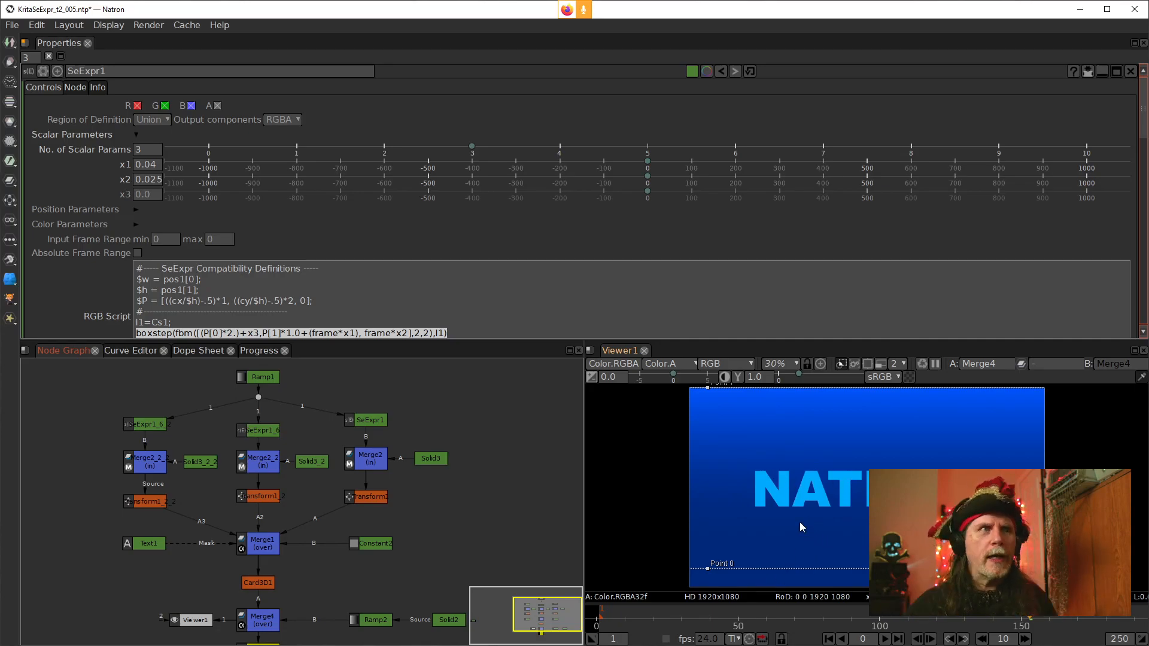
pyautogui.doubleClick(203, 468)
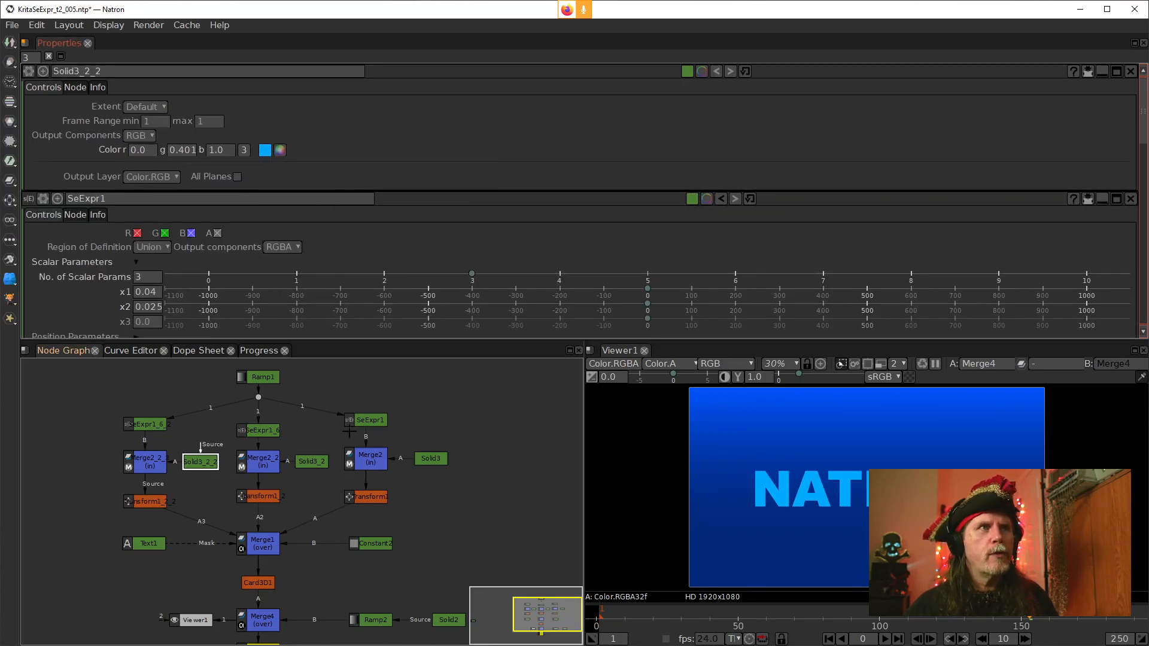
# Open the properties of the Solid3_2, Solid3 and Merge2_2_2 nodes and show Merge2_2_2 in the viewer
pyautogui.doubleClick(311, 462)
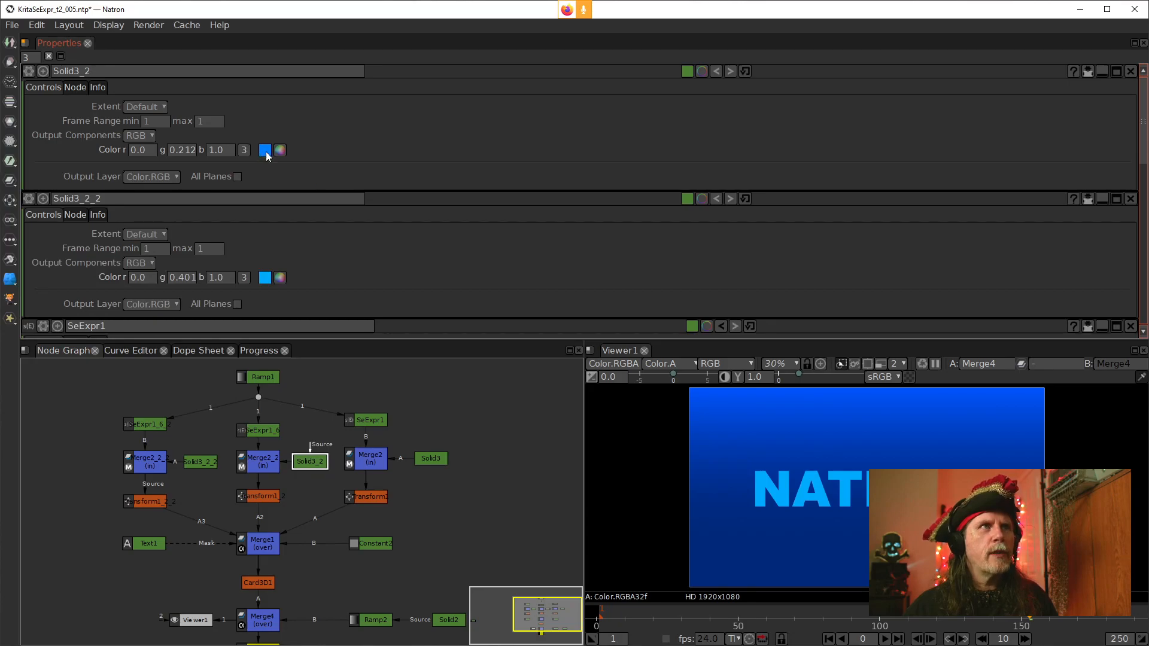
pyautogui.doubleClick(431, 460)
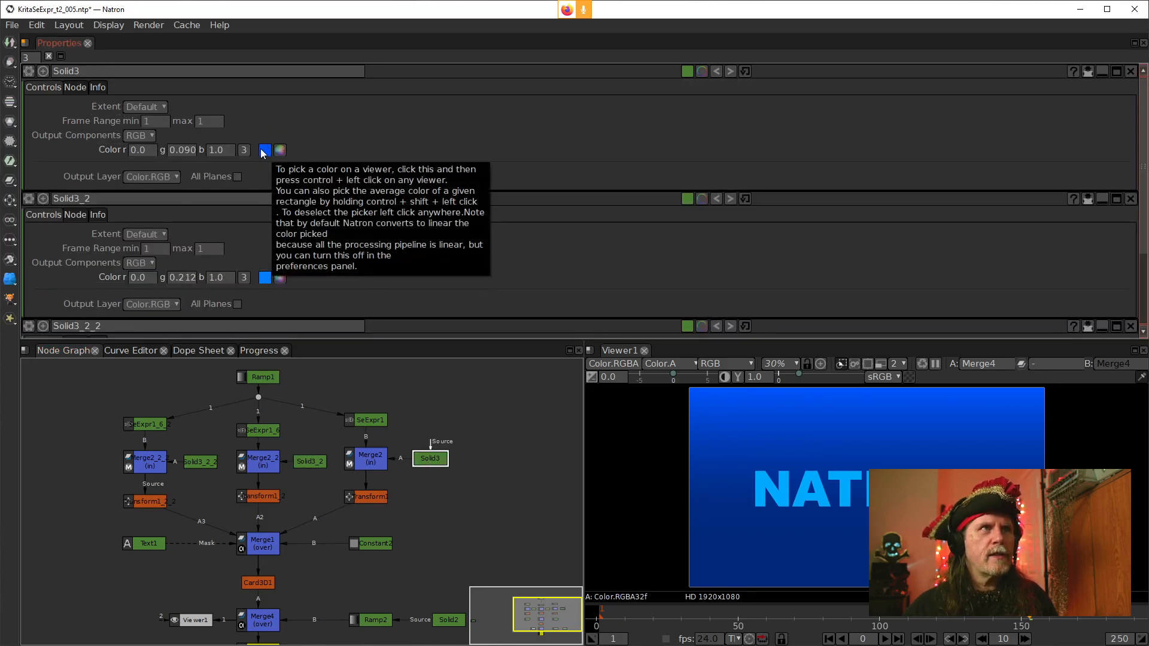
pyautogui.click(151, 464)
pyautogui.click(208, 462)
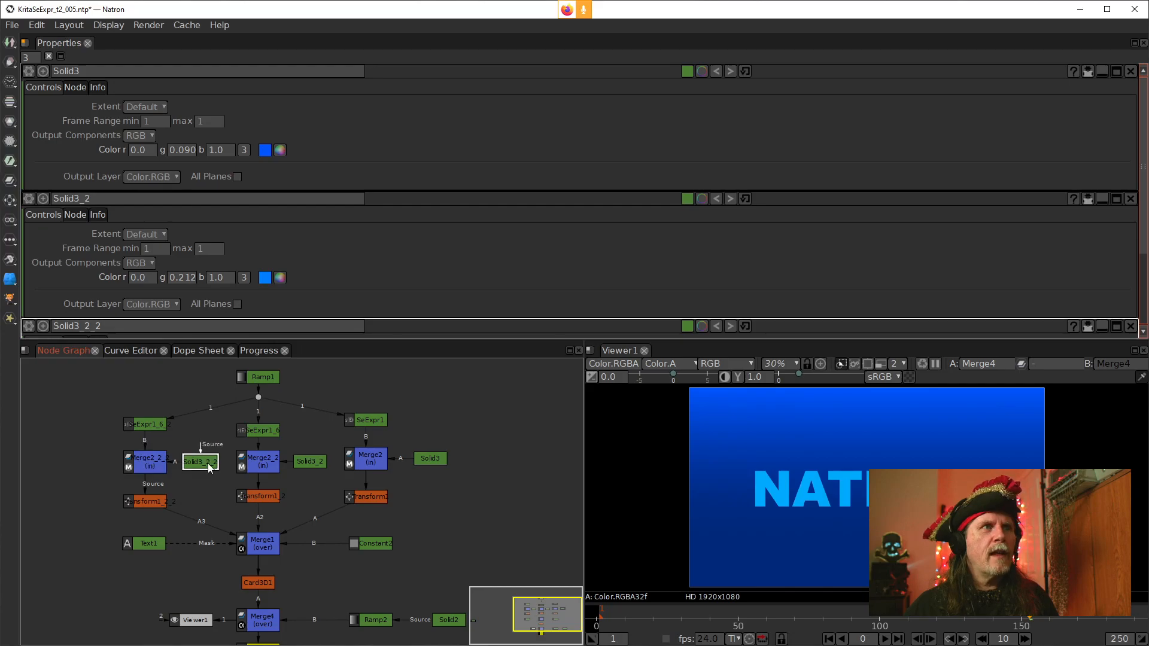
pyautogui.doubleClick(153, 466)
pyautogui.press('1')
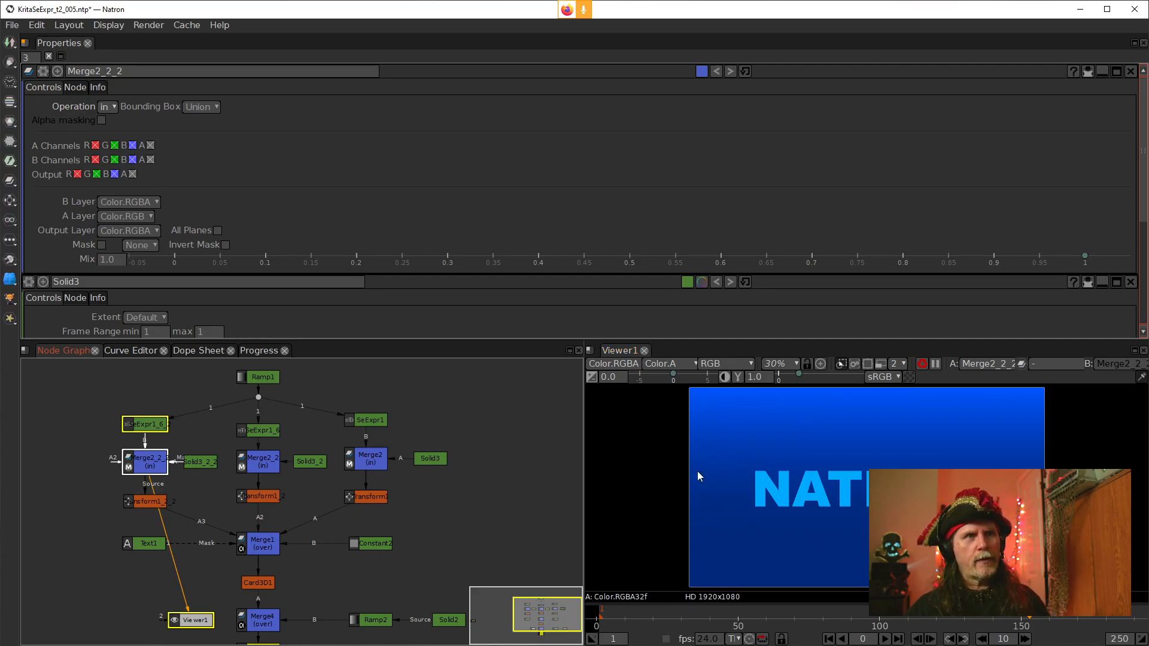
# Set the viewer's render downscale level to 8 and turn on the checkerboard background
pyautogui.click(896, 364)
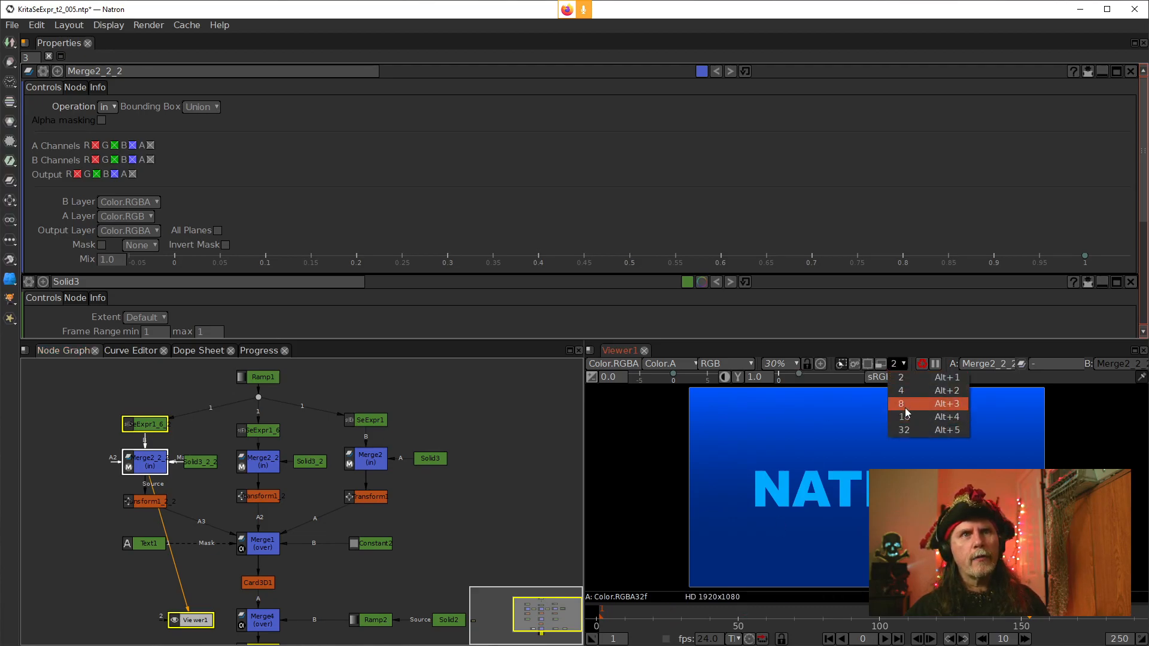
pyautogui.click(907, 406)
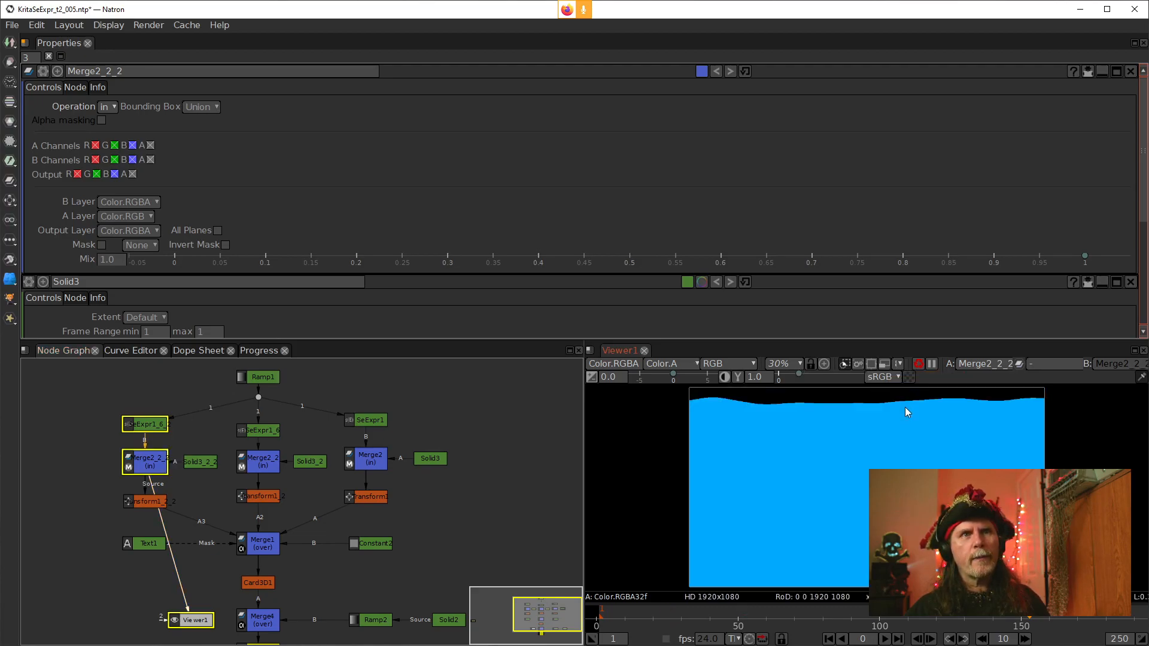
pyautogui.click(886, 367)
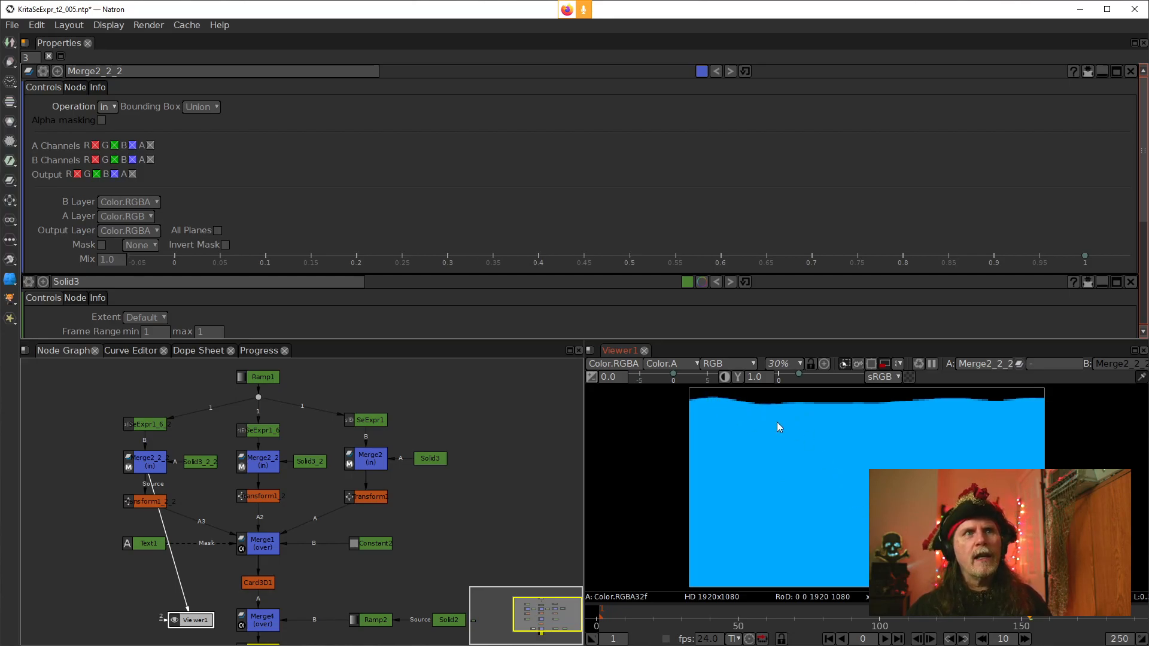
pyautogui.click(908, 377)
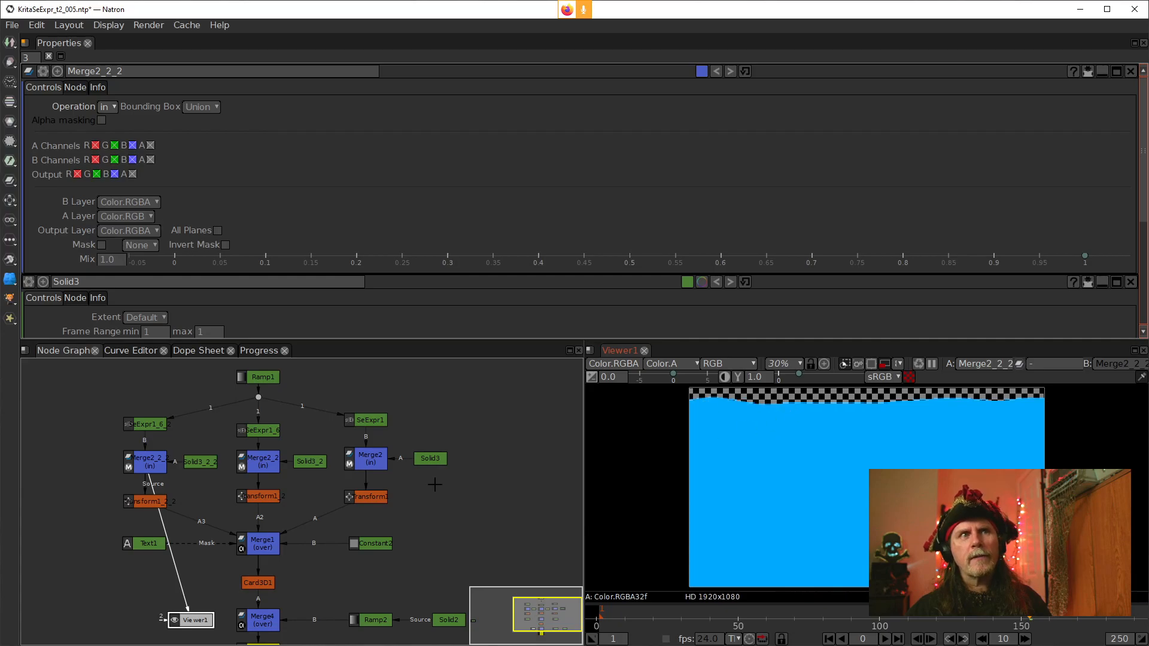
# View SeExpr1_6, Solid3_2_2 and each of the three Merge nodes one at a time in the viewer
pyautogui.click(191, 467)
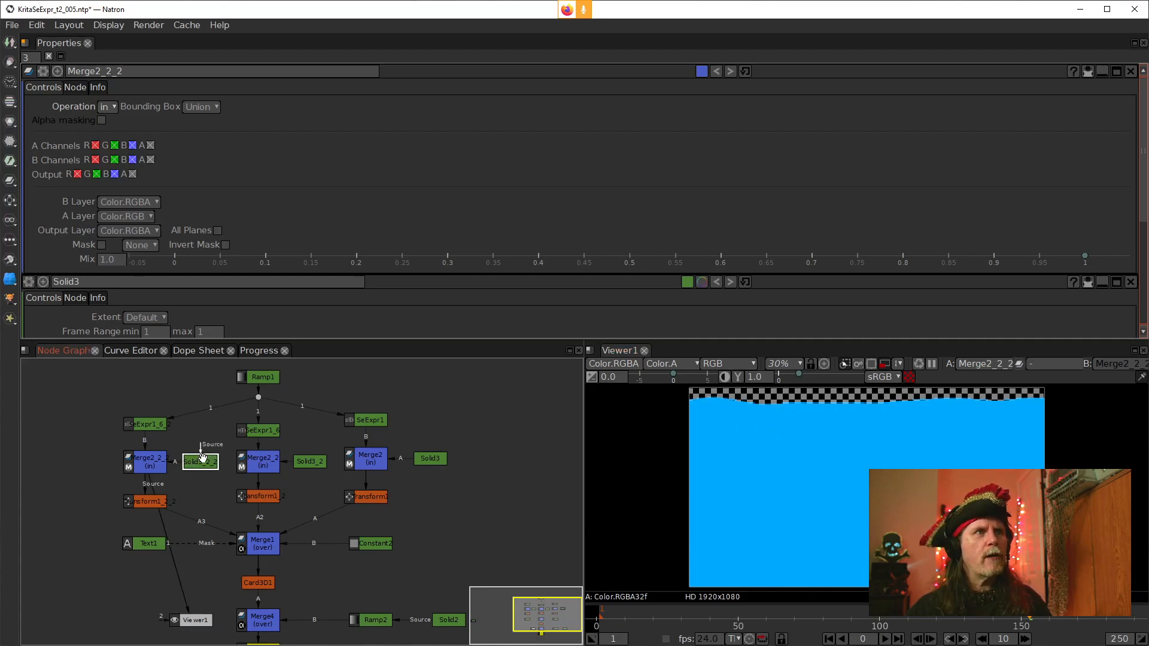
pyautogui.click(144, 466)
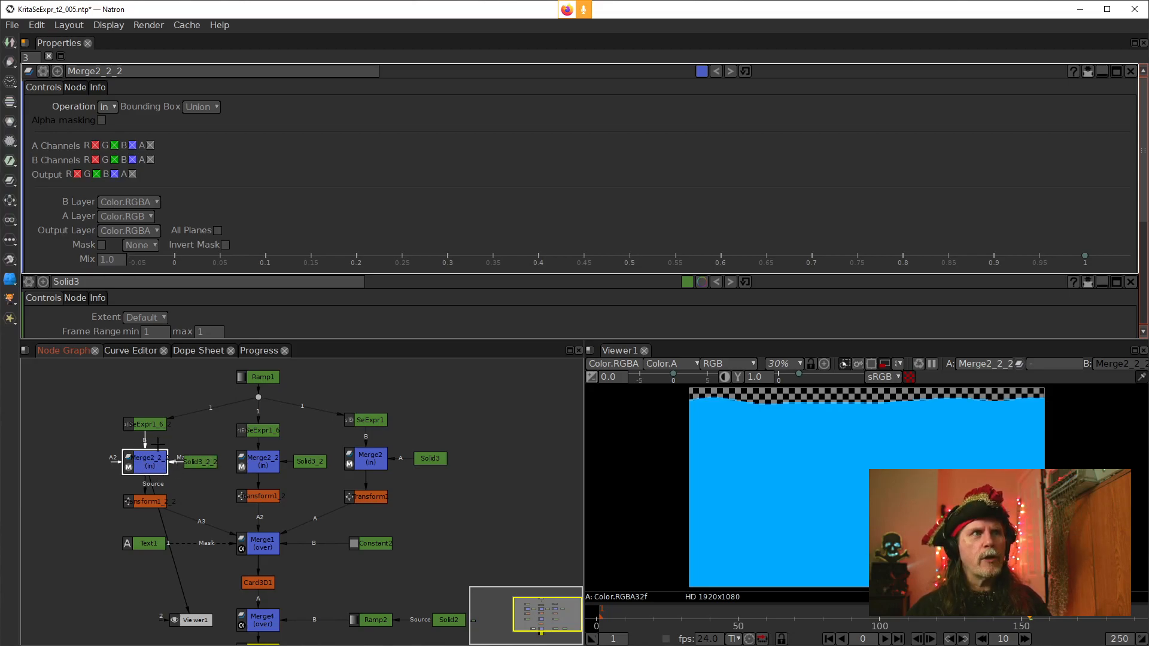
pyautogui.click(145, 424)
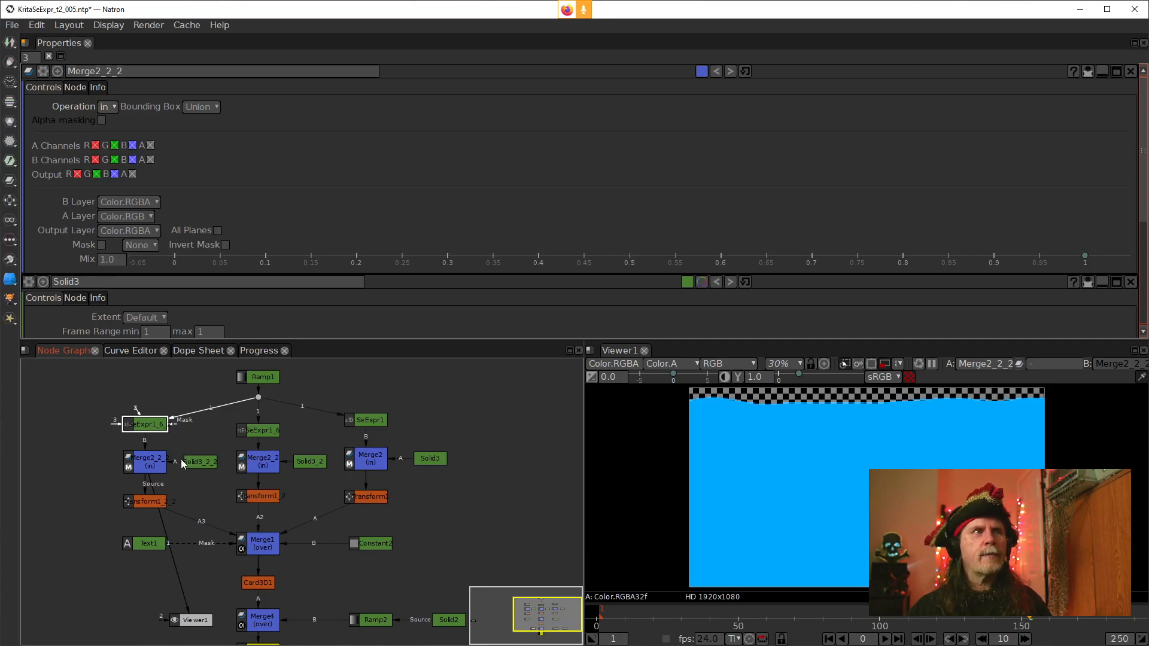
pyautogui.press('1')
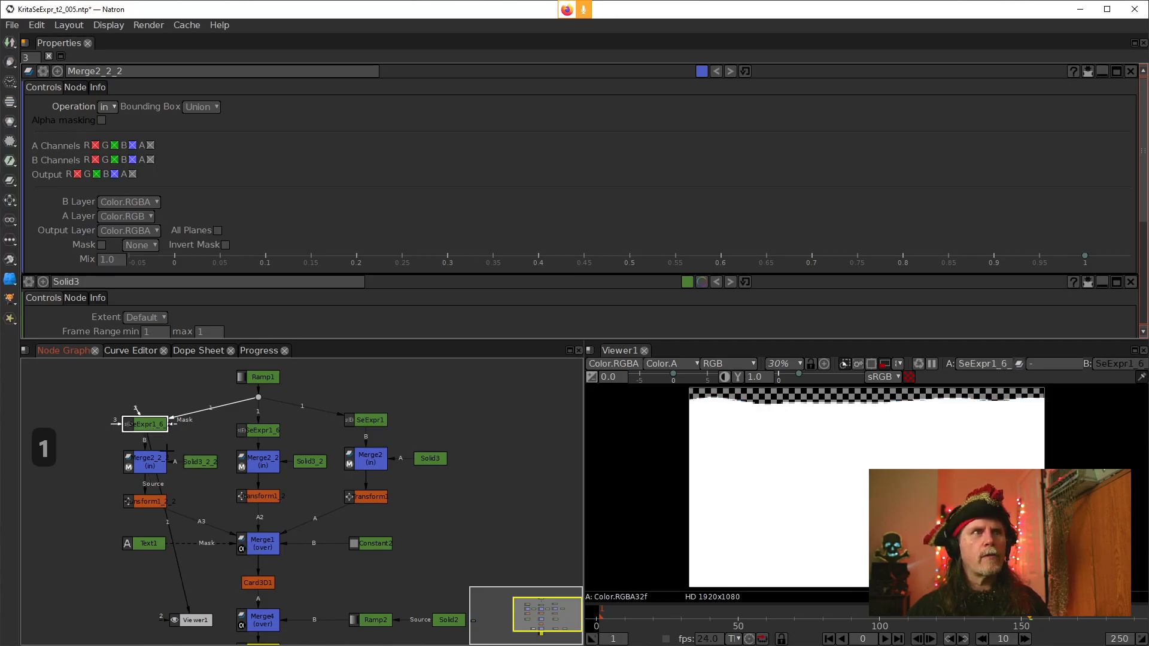
pyautogui.click(198, 466)
pyautogui.press('1')
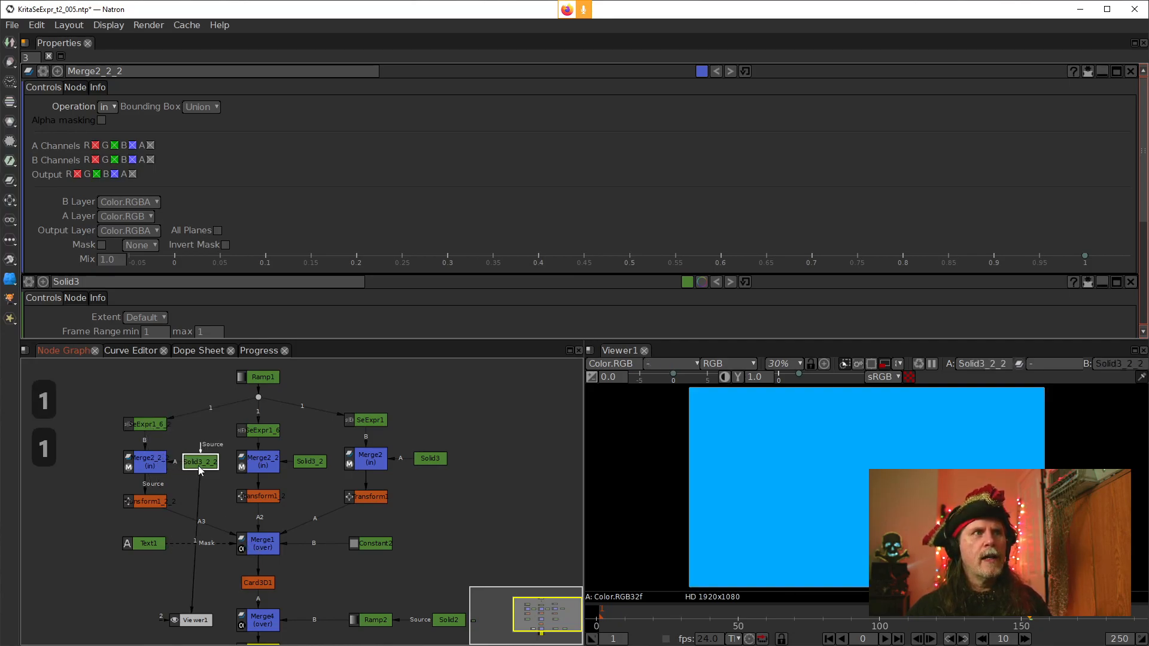
pyautogui.click(149, 460)
pyautogui.press('1')
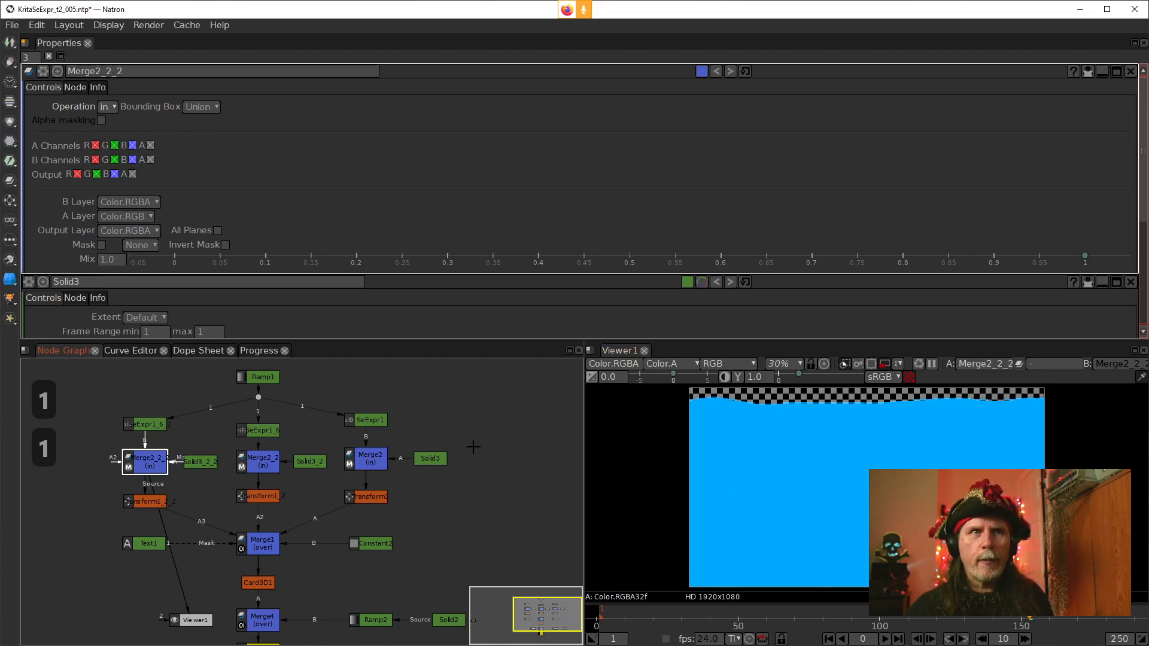
pyautogui.click(267, 461)
pyautogui.press('1')
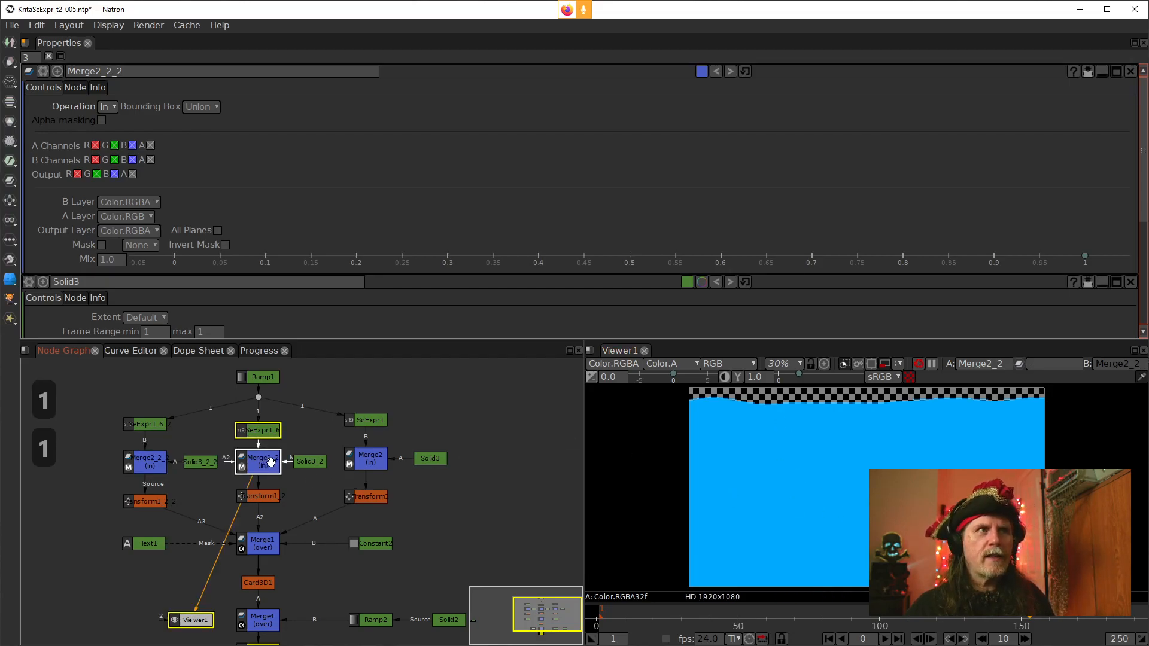
pyautogui.click(366, 459)
pyautogui.press('1')
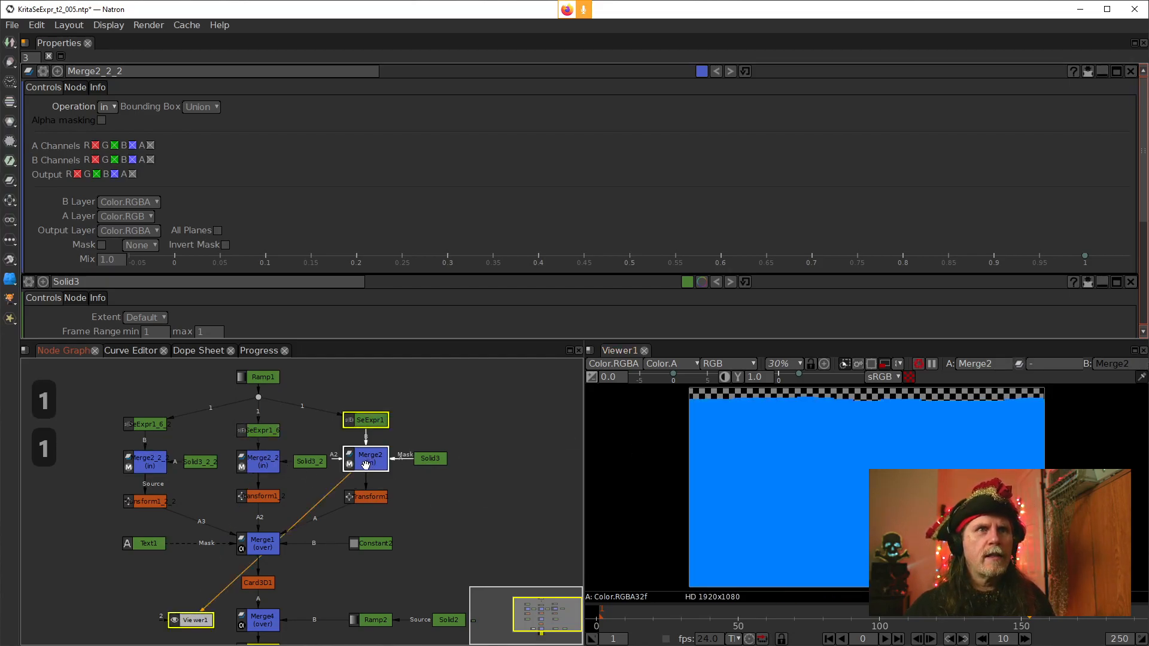
# View the three Transform nodes, Merge1, Text1 and Constant2 one at a time in the viewer
pyautogui.click(151, 501)
pyautogui.press('1')
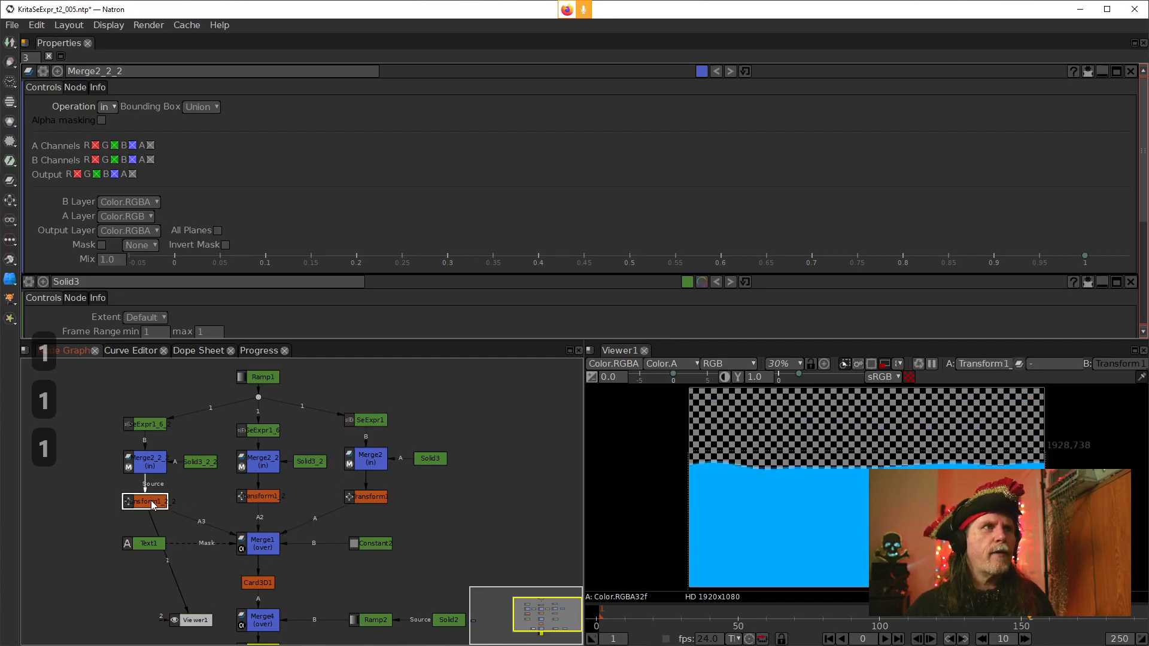
pyautogui.click(257, 500)
pyautogui.press('1')
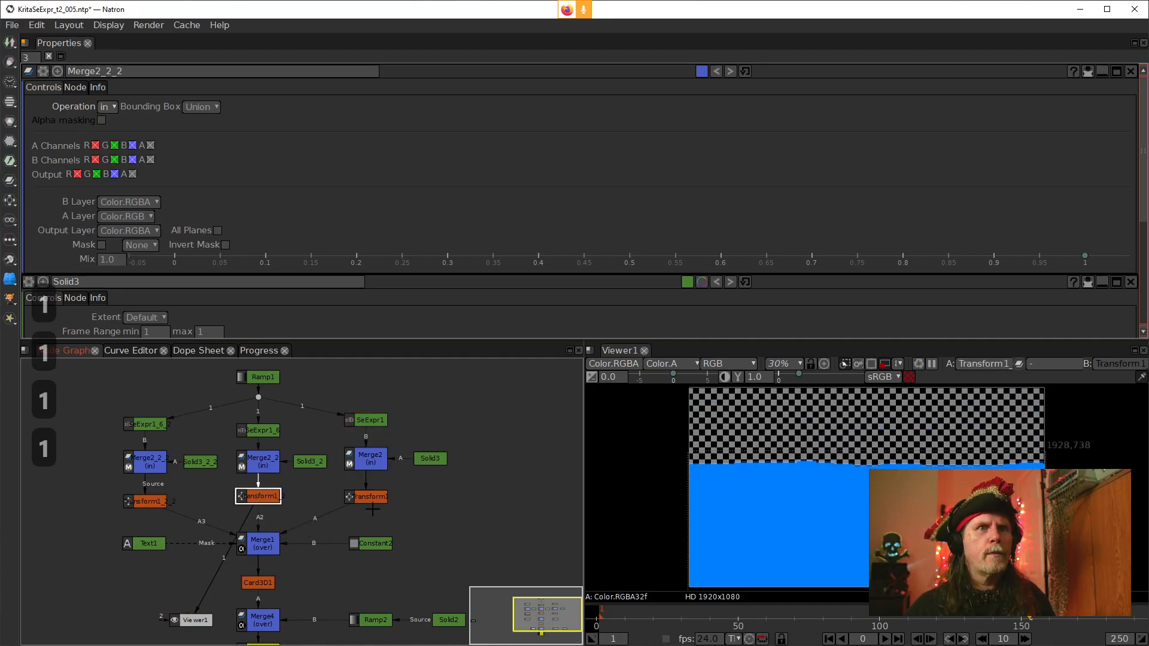
pyautogui.click(375, 499)
pyautogui.press('1')
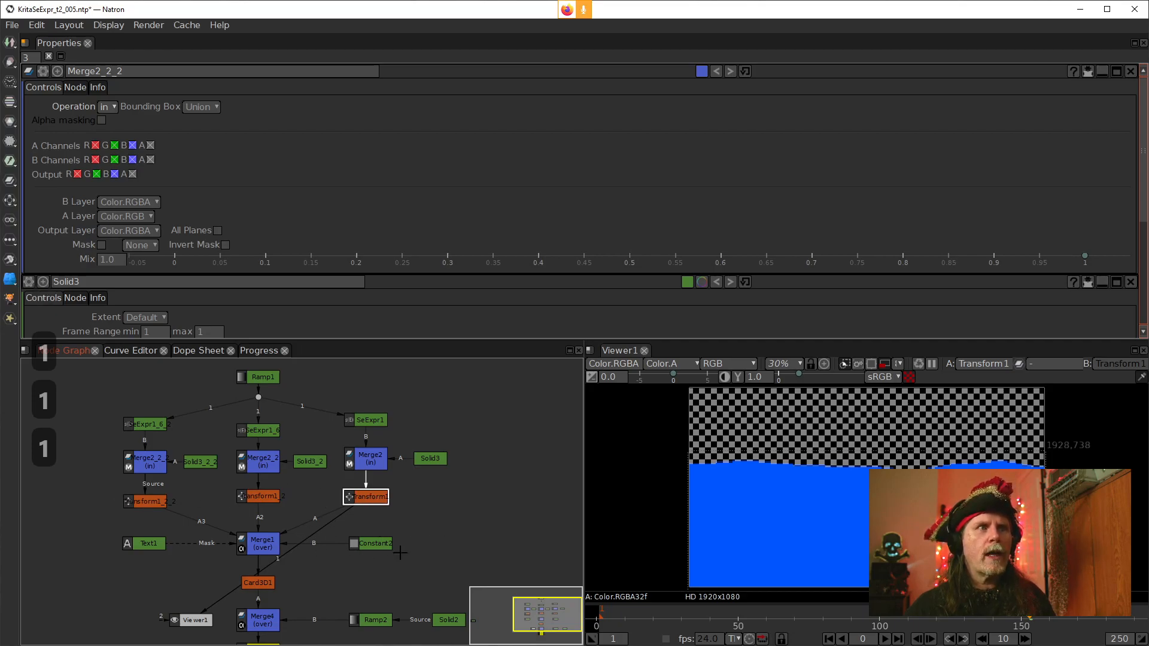
pyautogui.moveTo(480, 540); pyautogui.dragTo(481, 505)
pyautogui.click(267, 508)
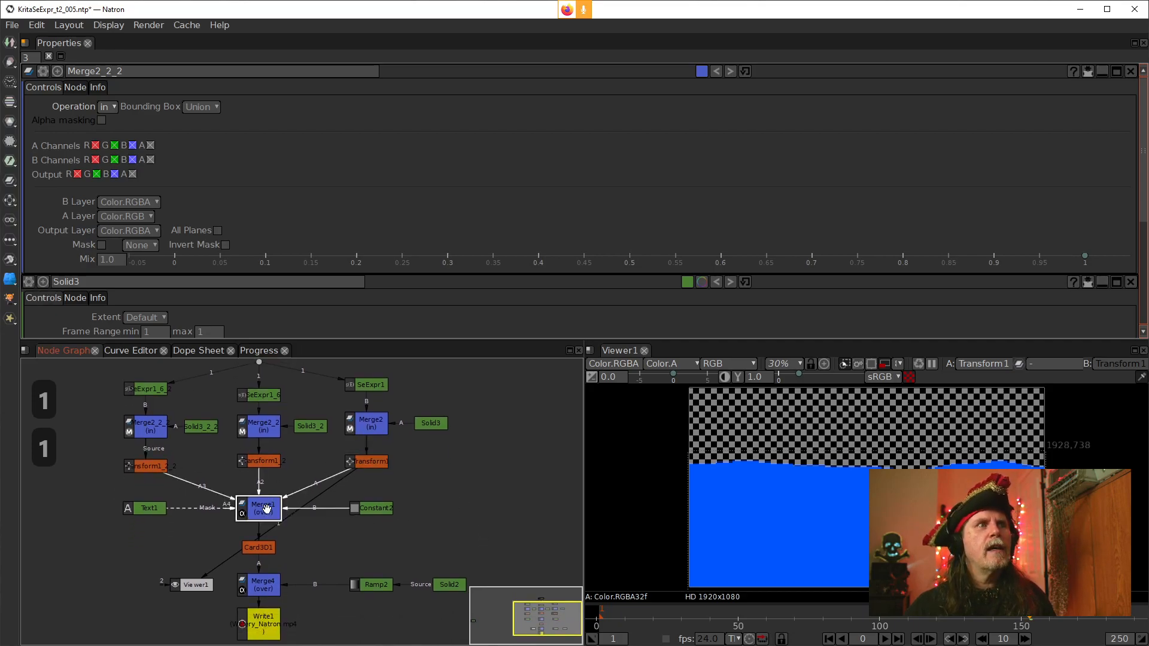
pyautogui.press('1')
pyautogui.click(387, 513)
pyautogui.click(150, 510)
pyautogui.press('1')
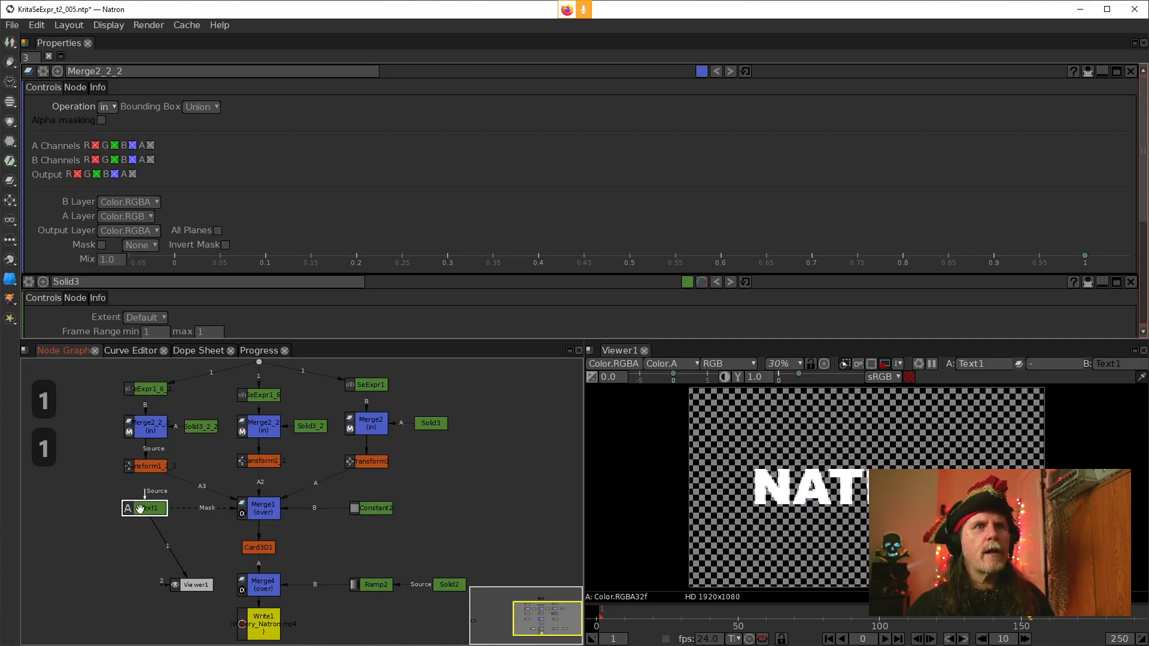
pyautogui.click(258, 509)
pyautogui.click(389, 513)
pyautogui.press('1')
pyautogui.moveTo(389, 513); pyautogui.dragTo(391, 512)
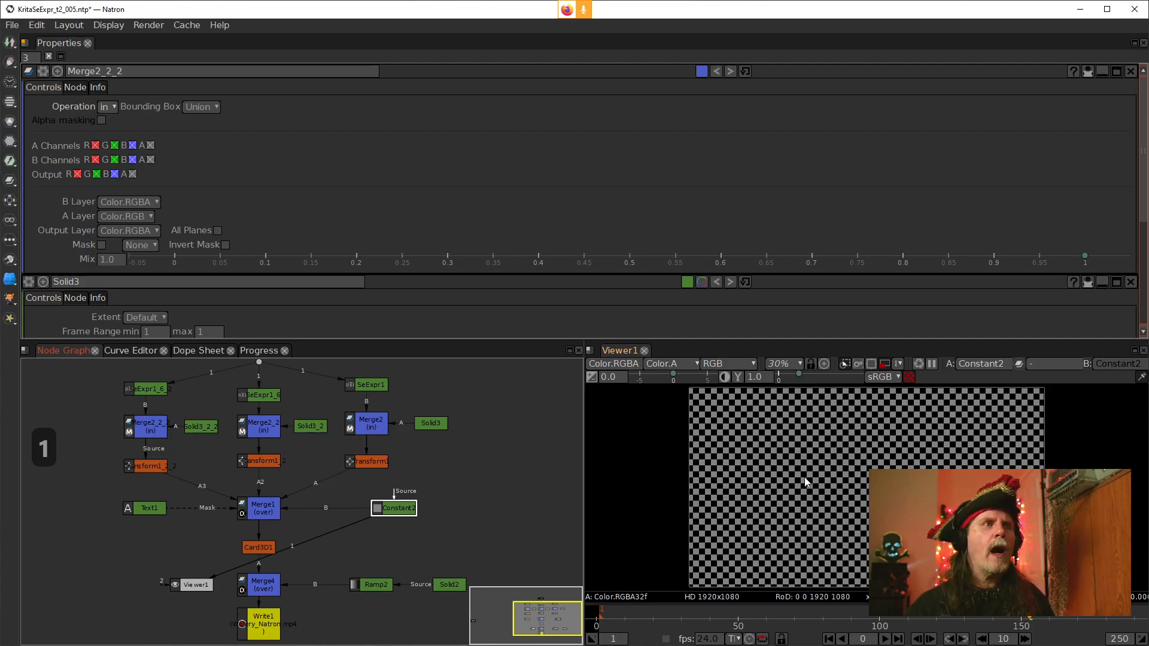
# Examine the Merge1 and Constant2 node properties and Merge1's output in the viewer
pyautogui.doubleClick(257, 514)
pyautogui.click(259, 461)
pyautogui.press('1')
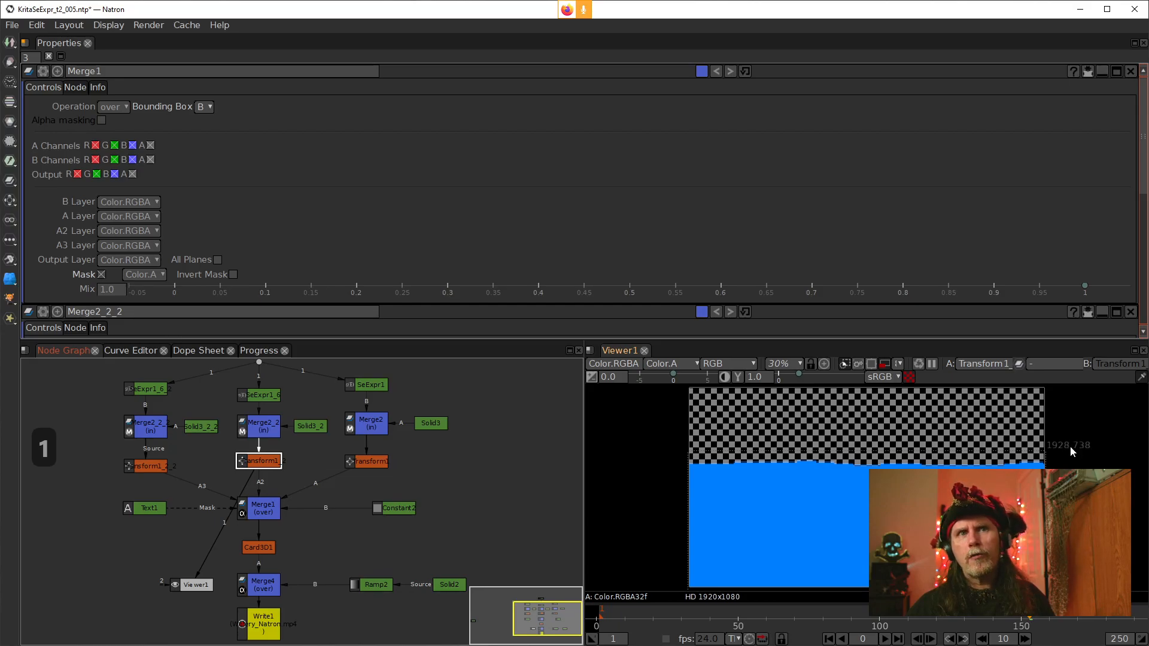
pyautogui.click(259, 513)
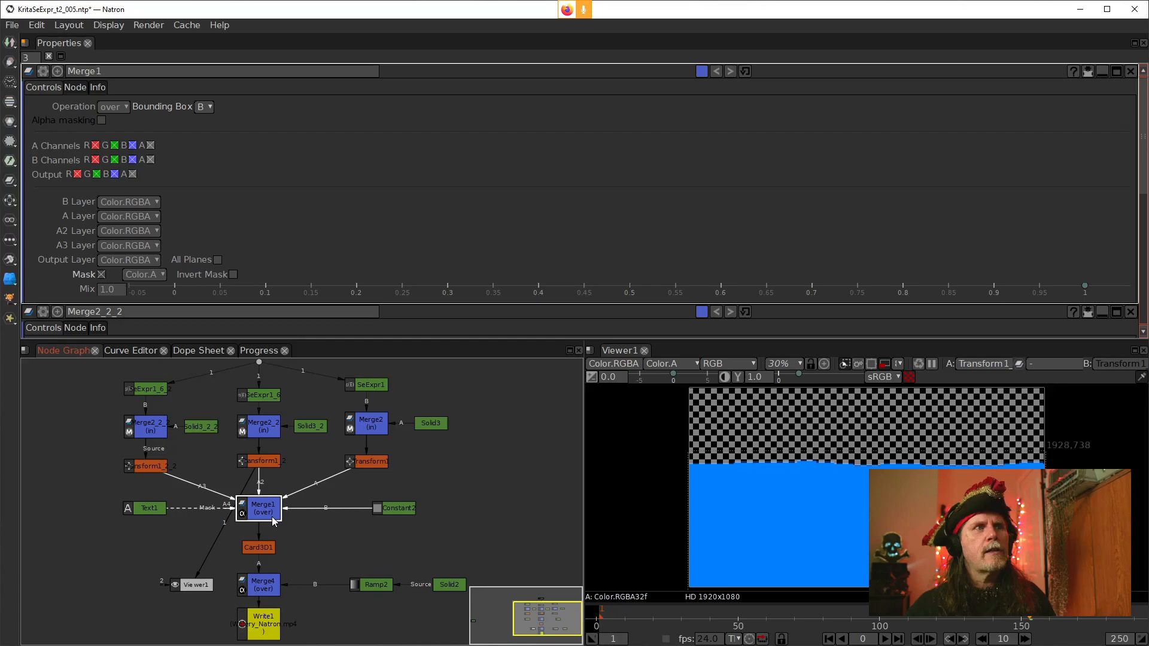
pyautogui.press('1')
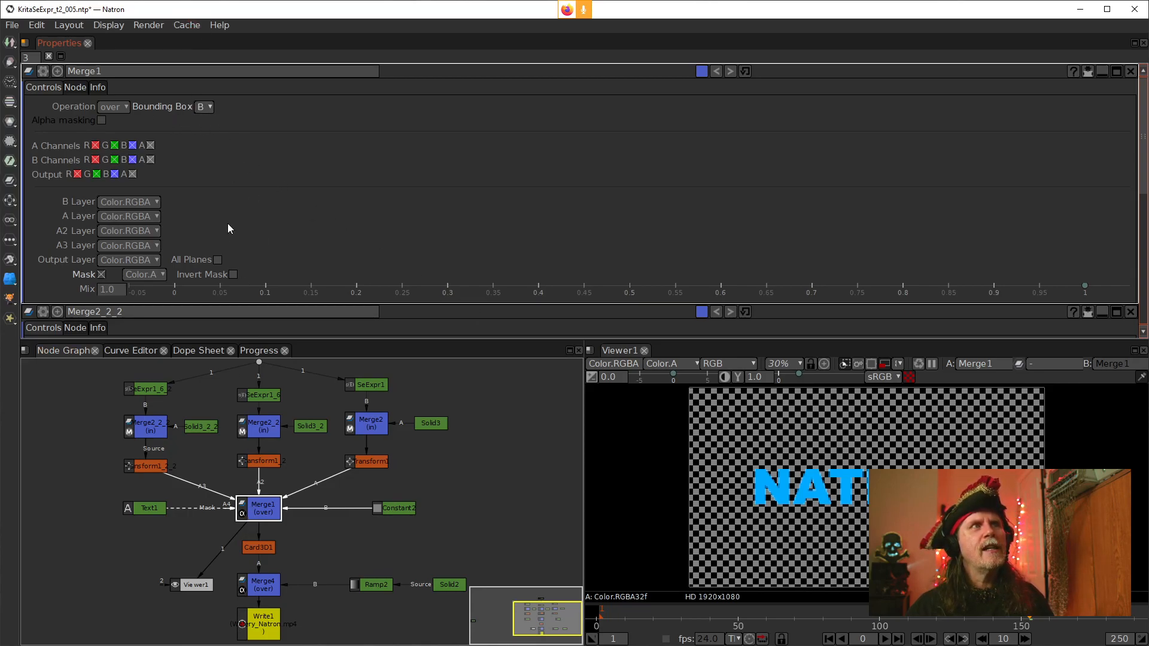
pyautogui.click(402, 508)
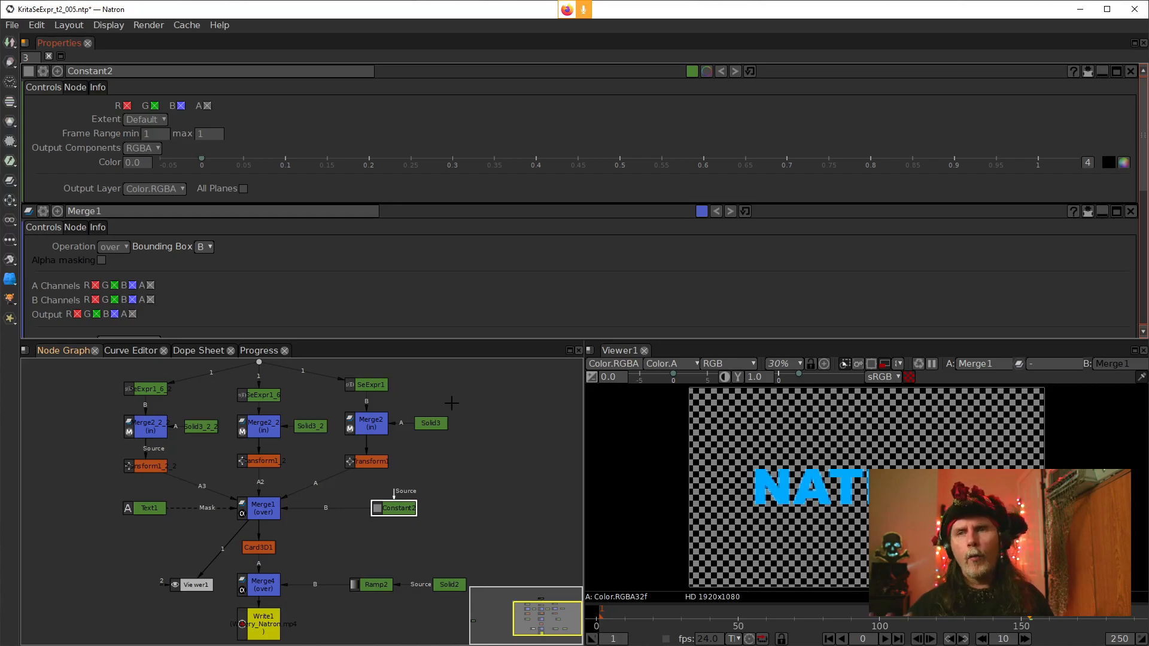
pyautogui.doubleClick(256, 498)
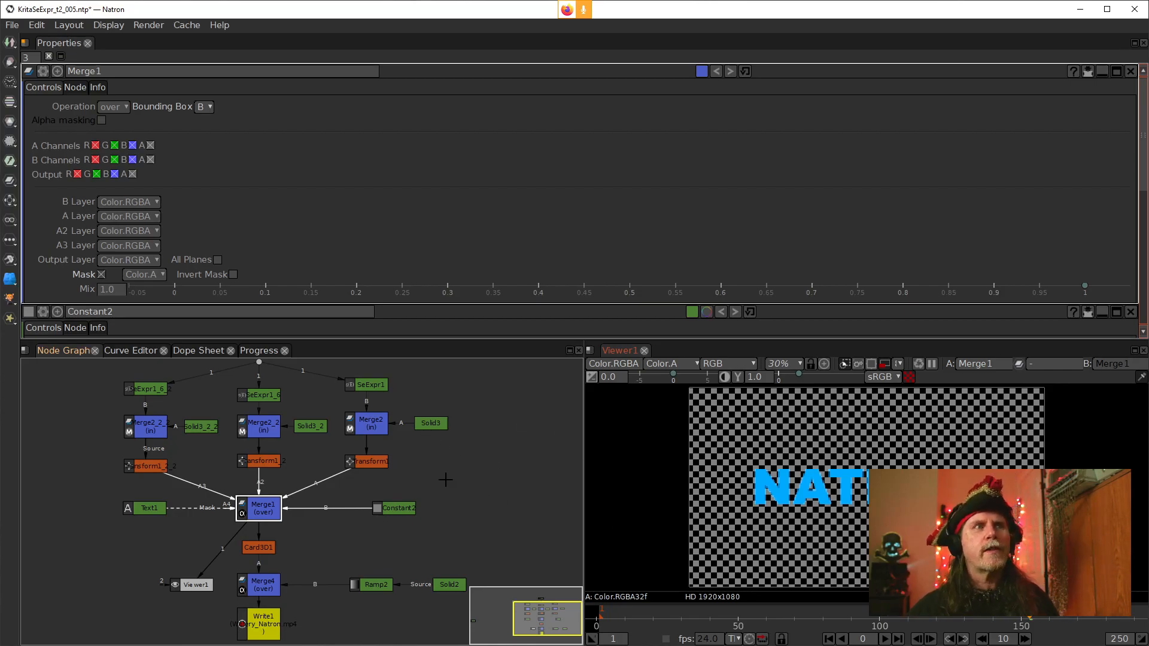
pyautogui.click(401, 509)
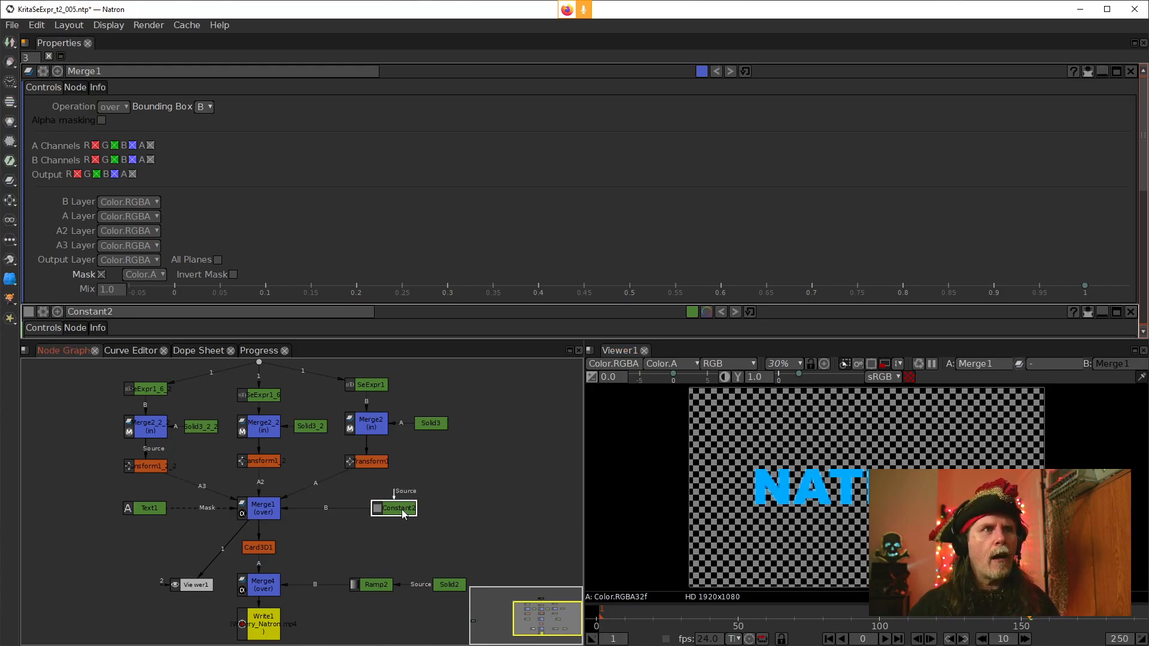
pyautogui.moveTo(443, 547); pyautogui.dragTo(440, 510)
# View Card3D1, Ramp2 and Merge4 in the viewer, then inspect the final composite at frame 66
pyautogui.click(267, 510)
pyautogui.press('1')
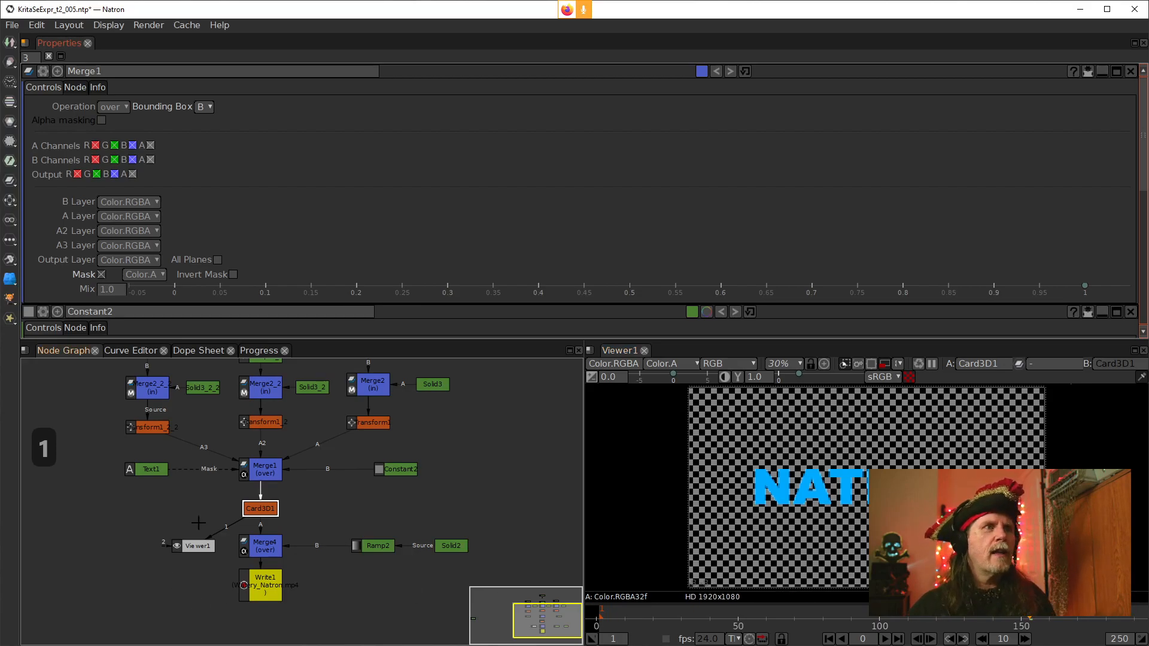
pyautogui.click(361, 551)
pyautogui.press('1')
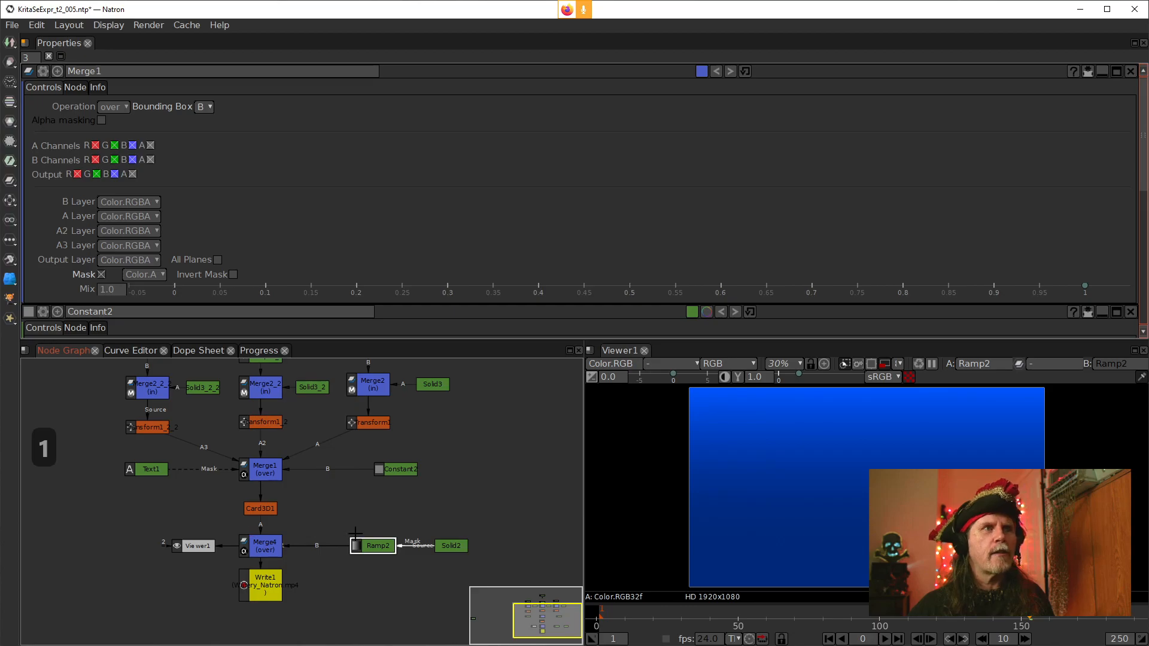
pyautogui.click(272, 550)
pyautogui.press('1')
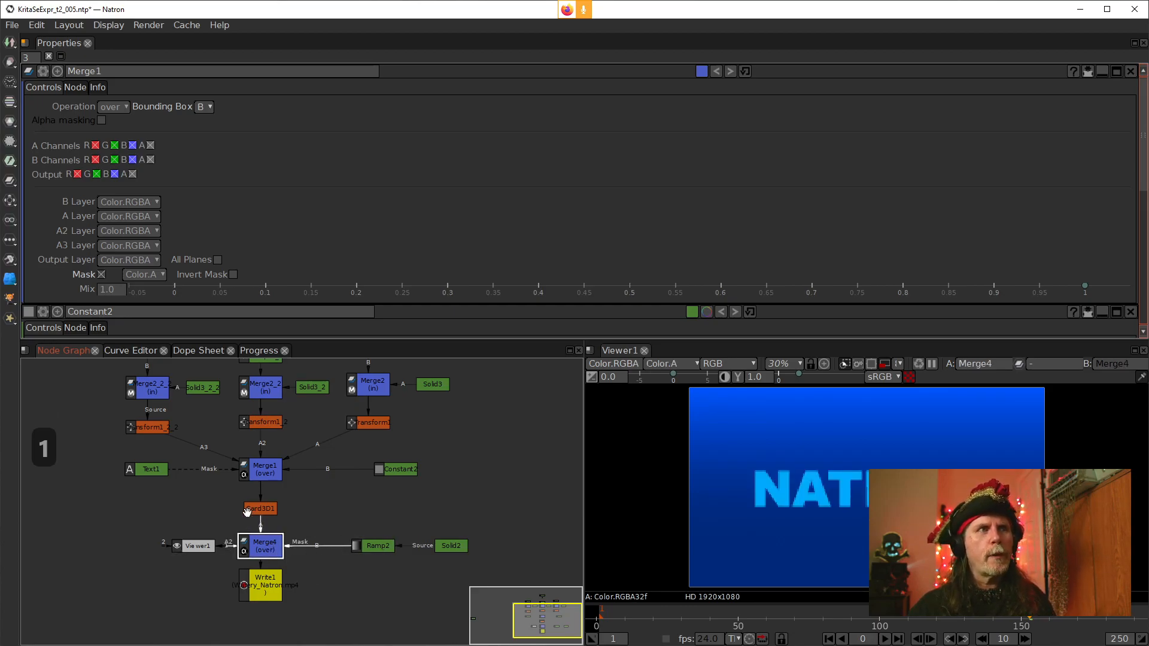
pyautogui.click(267, 509)
pyautogui.press('1')
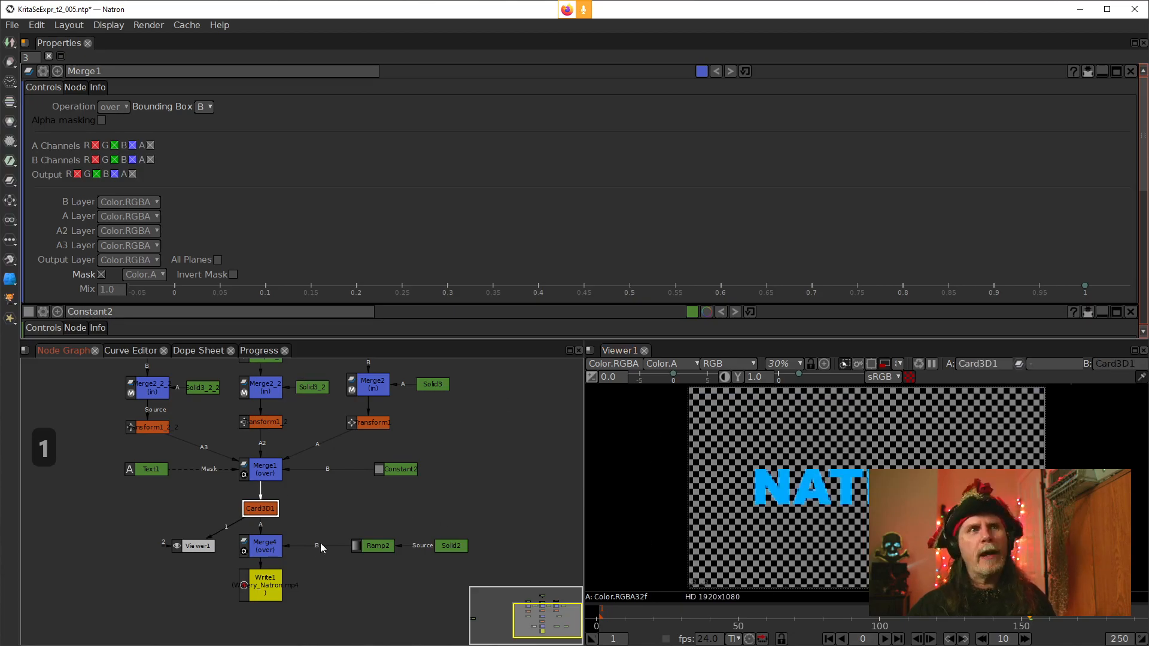
pyautogui.click(270, 546)
pyautogui.press('1')
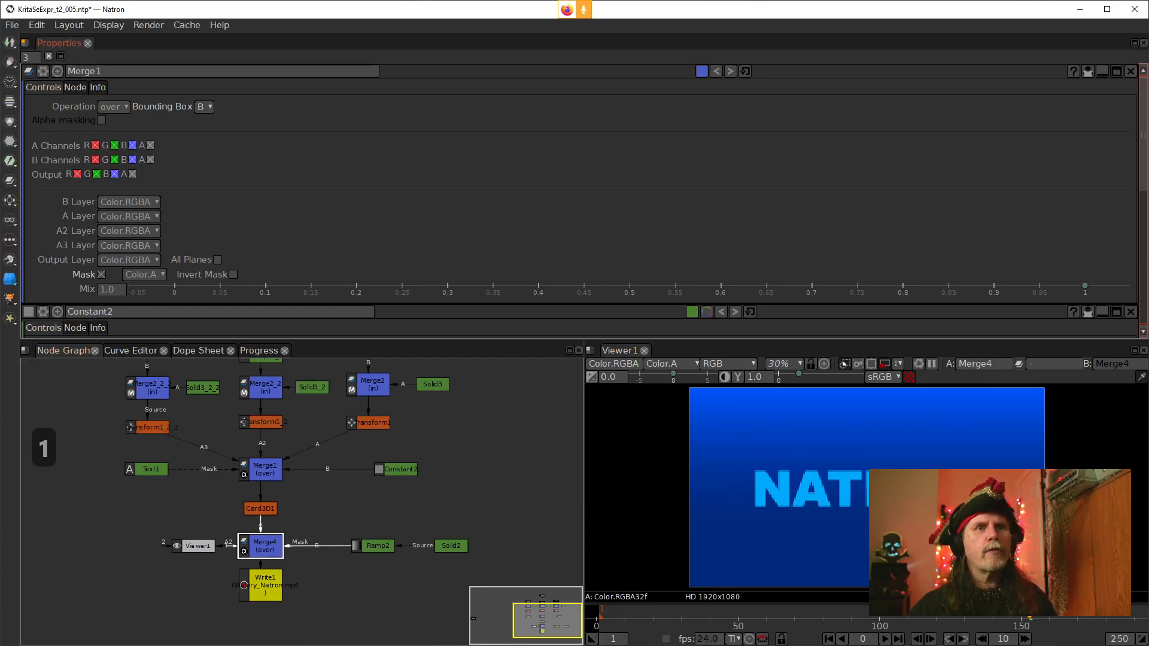
pyautogui.click(785, 625)
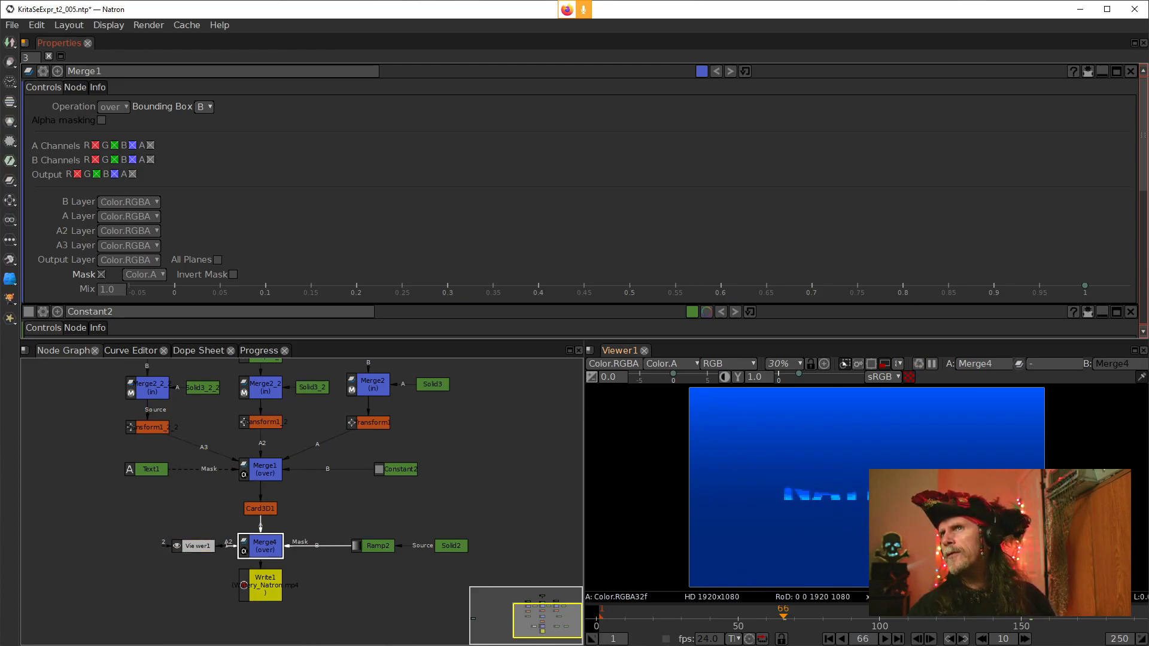
pyautogui.moveTo(908, 523); pyautogui.dragTo(849, 450)
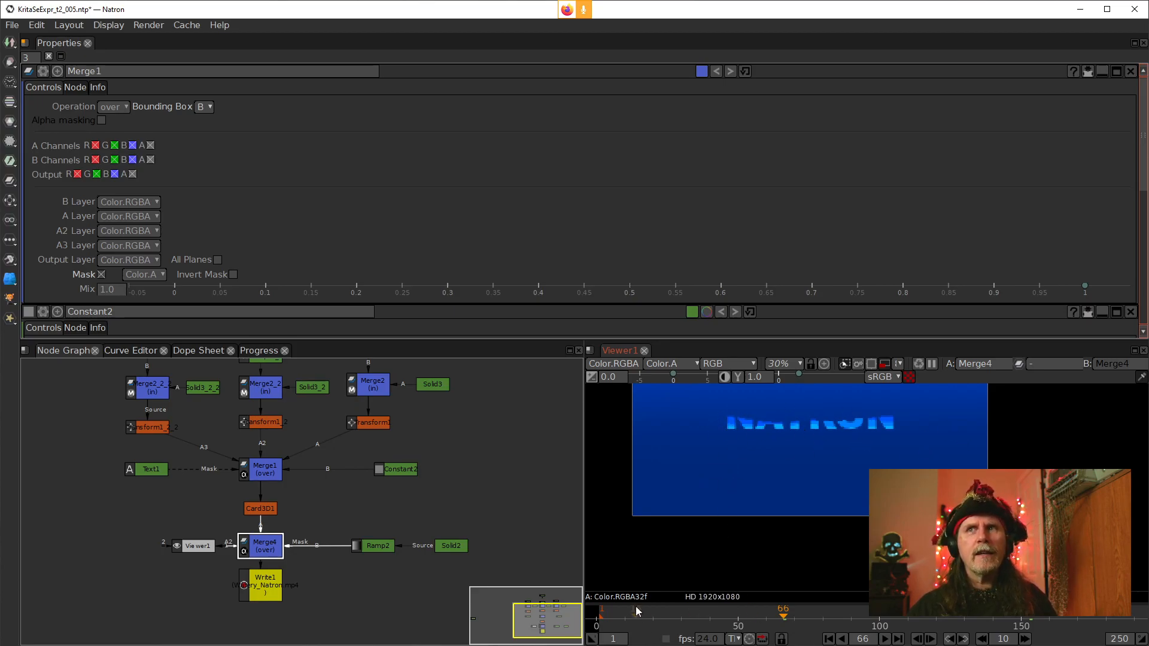
# Pan around the reference project's node tree to examine how Ramp1 feeds the three SeExpr nodes
pyautogui.click(480, 471)
pyautogui.moveTo(483, 455)
pyautogui.mouseDown()
pyautogui.moveTo(480, 503)
pyautogui.moveTo(487, 466)
pyautogui.mouseUp()
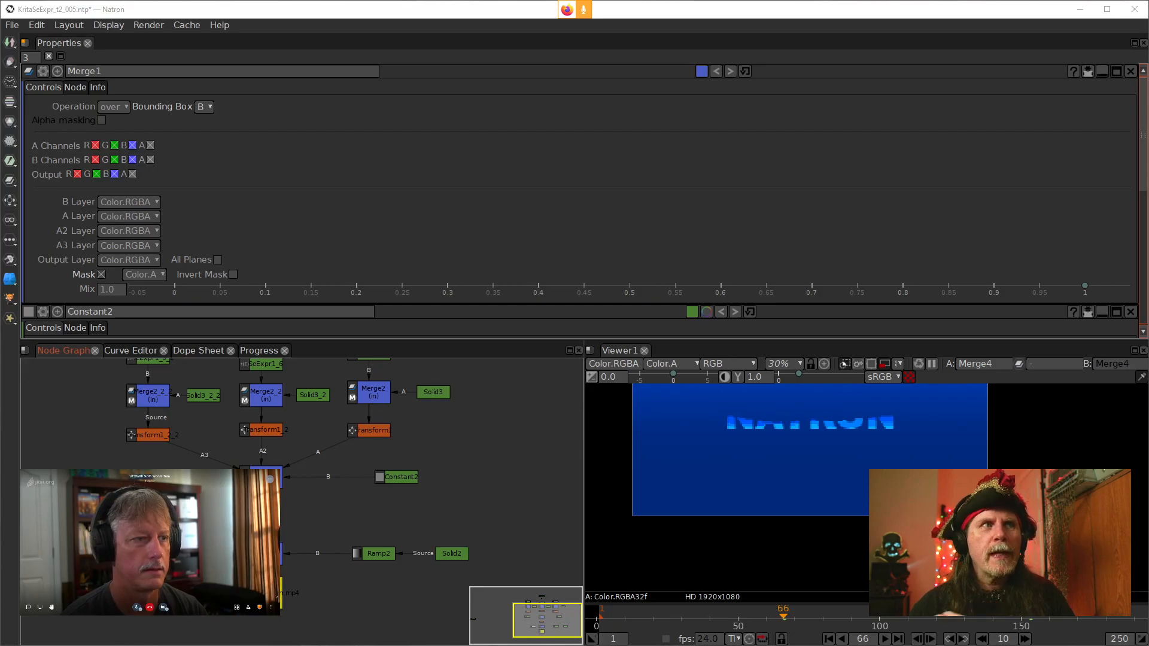
pyautogui.moveTo(439, 474); pyautogui.dragTo(447, 538)
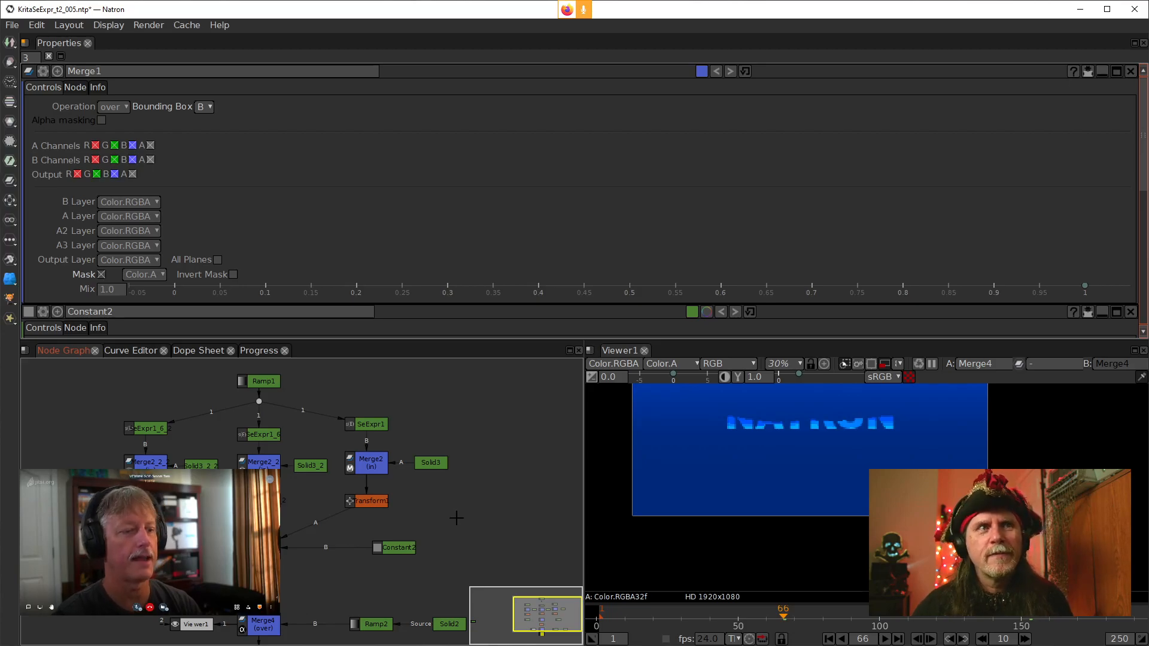
pyautogui.moveTo(468, 516); pyautogui.dragTo(470, 505)
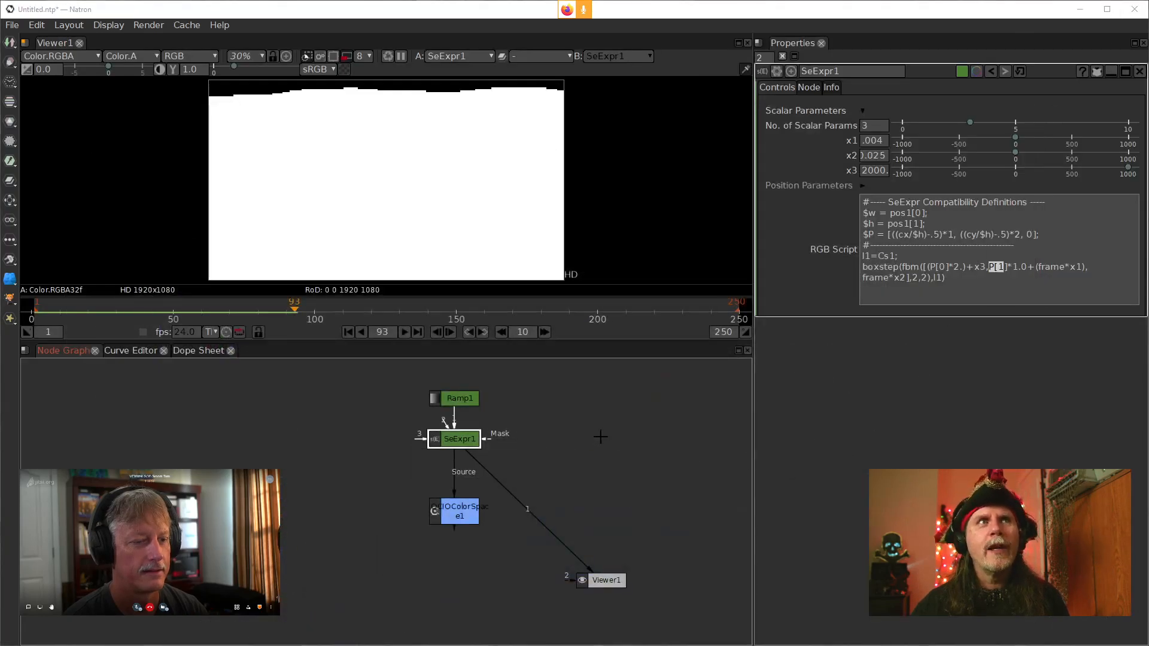
pyautogui.moveTo(555, 431); pyautogui.dragTo(525, 504)
pyautogui.click(427, 473)
pyautogui.moveTo(439, 470); pyautogui.dragTo(394, 451)
# Add a Text node to the untitled project's node graph
pyautogui.click(608, 452)
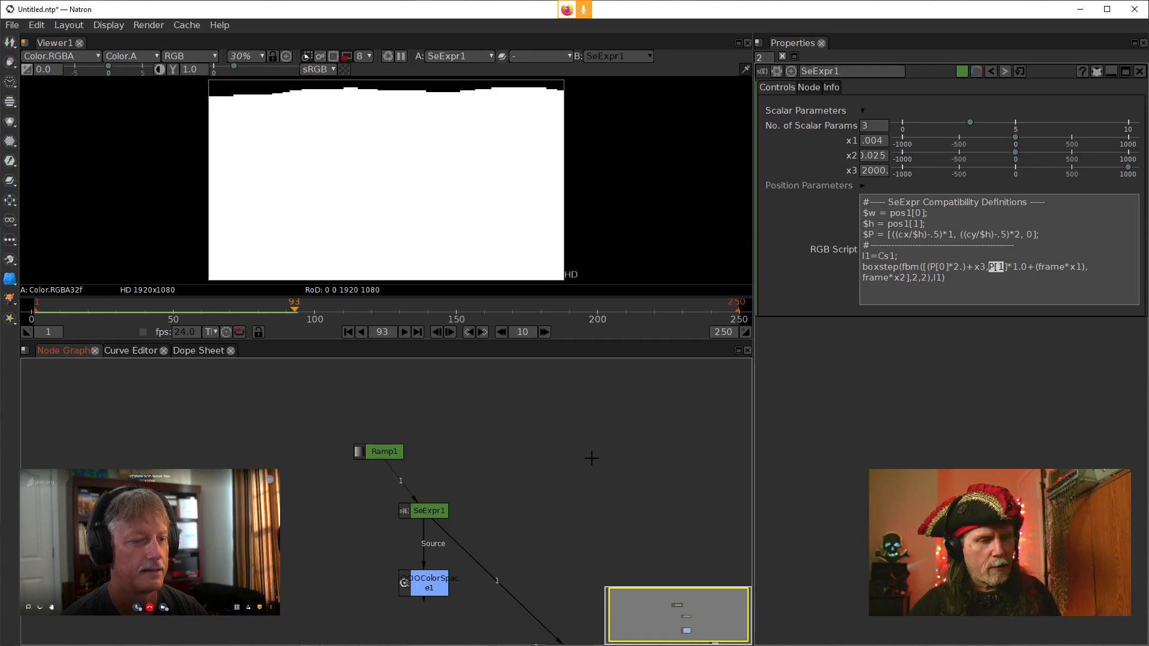
pyautogui.press('Tab')
pyautogui.write('text')
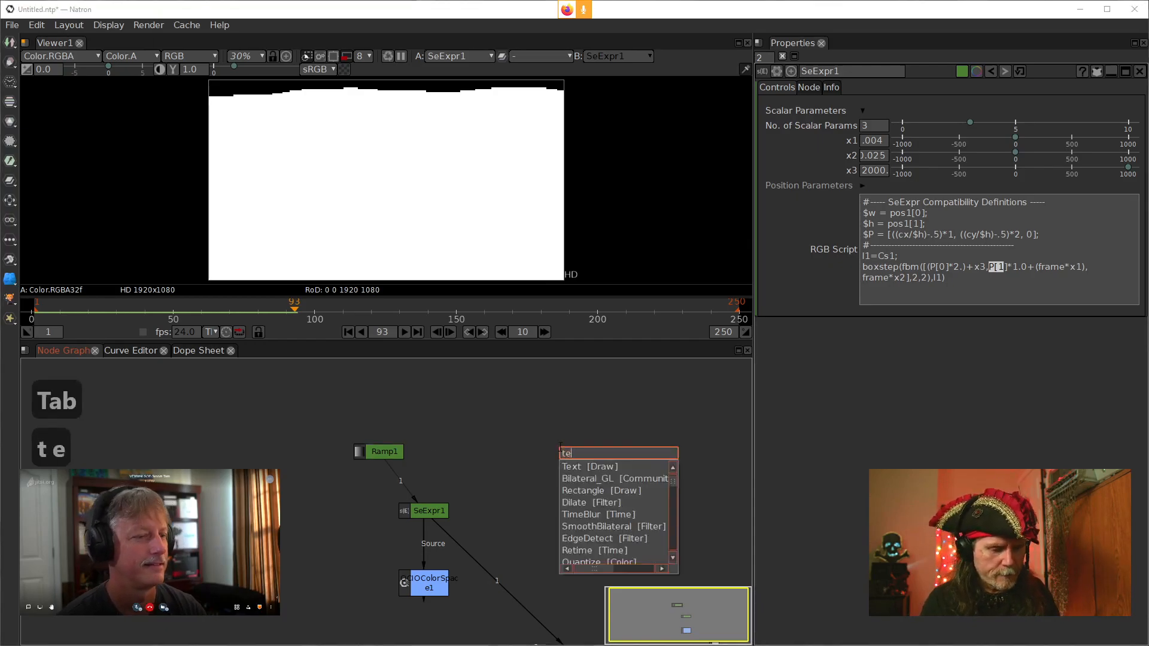
pyautogui.press('Down')
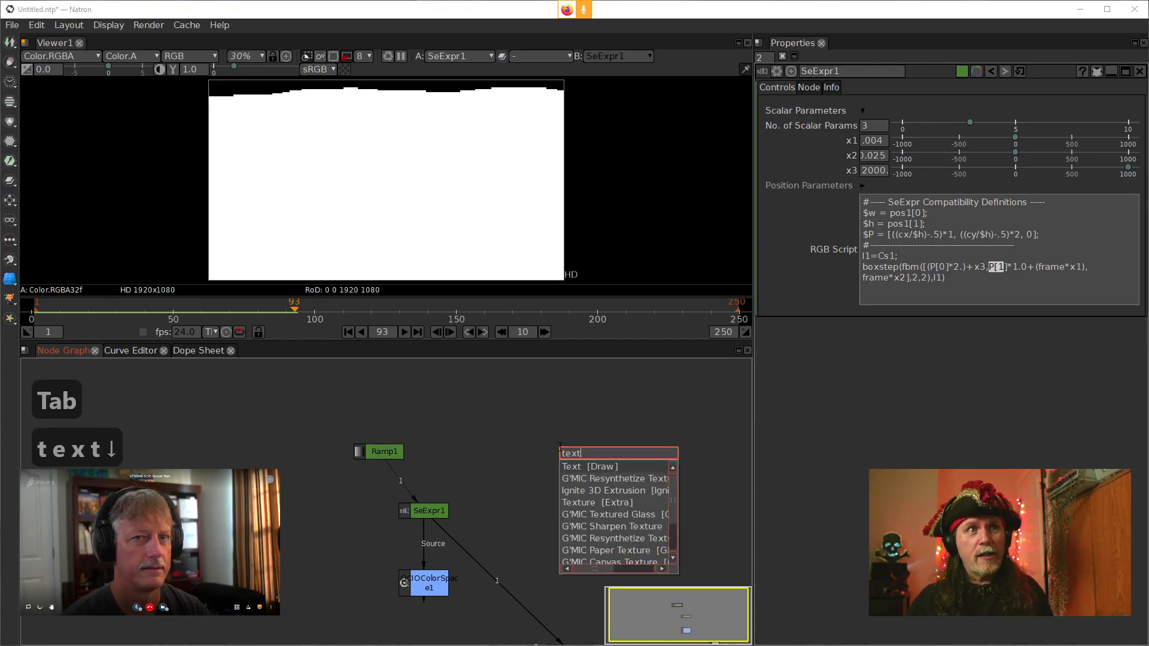
pyautogui.press('Return')
pyautogui.moveTo(563, 454); pyautogui.dragTo(493, 452)
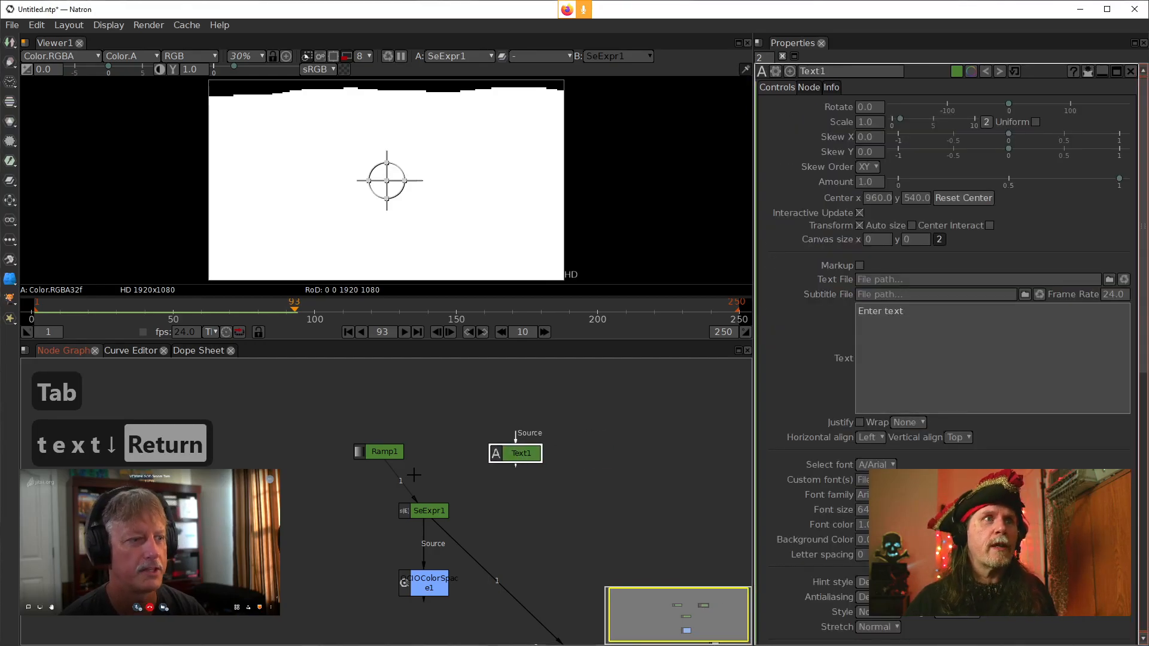
# Connect Text1 to SeExpr1's input 1 in place of Ramp1 and rearrange the nodes
pyautogui.moveTo(398, 482); pyautogui.dragTo(522, 460)
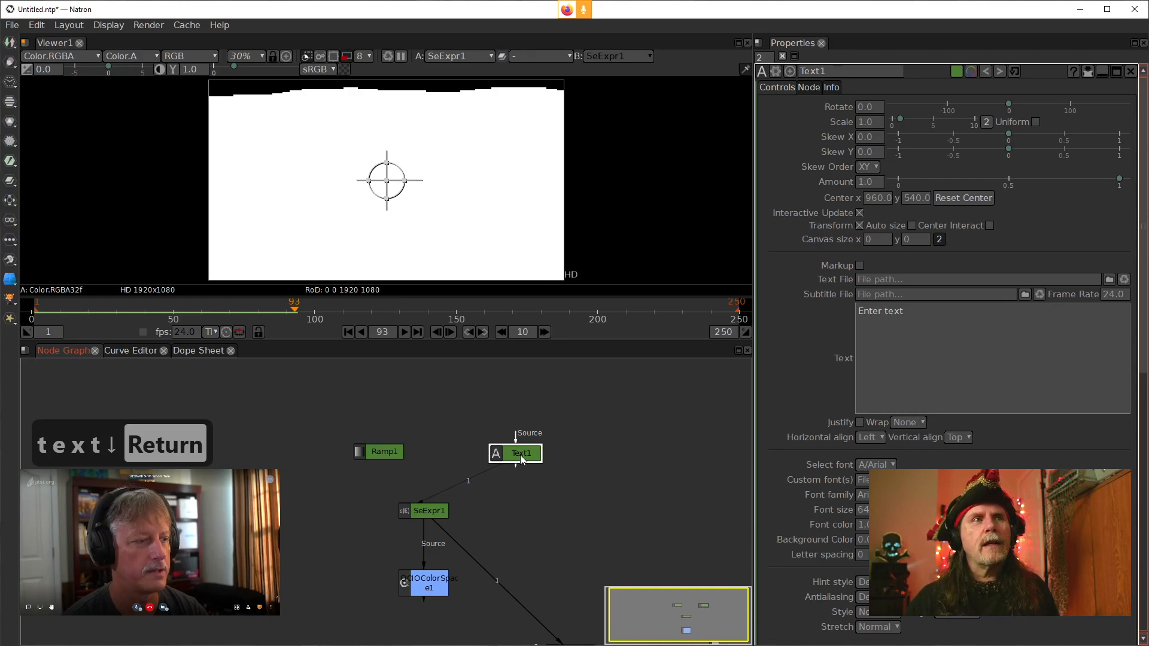
pyautogui.moveTo(505, 453); pyautogui.dragTo(323, 449)
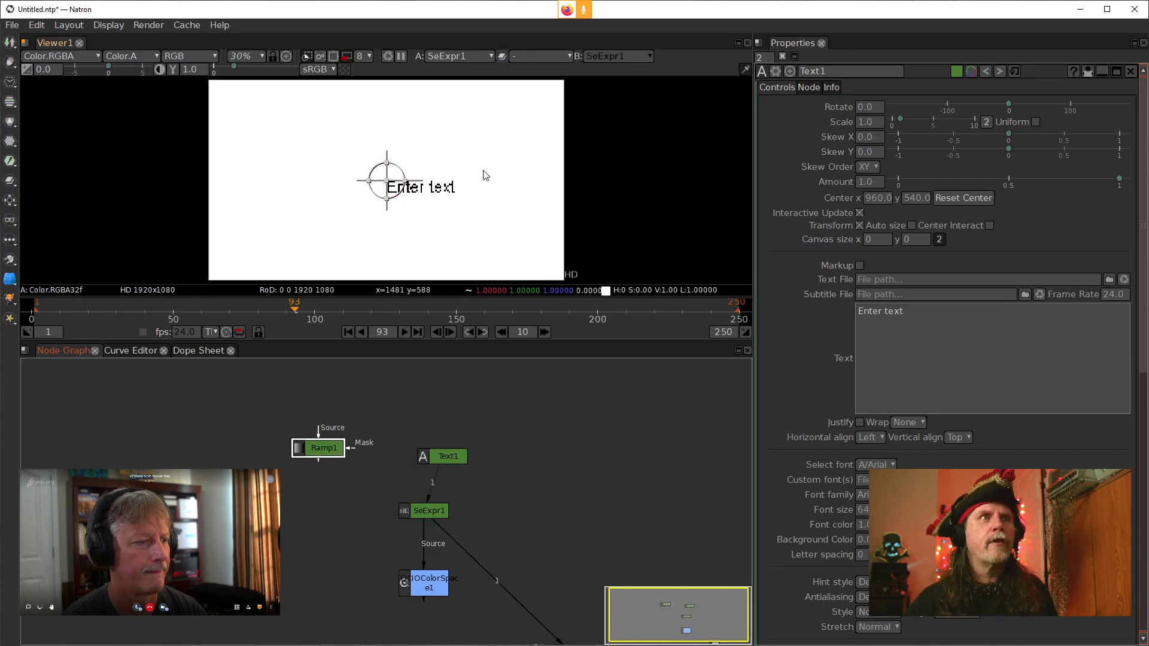
pyautogui.click(347, 58)
pyautogui.click(923, 352)
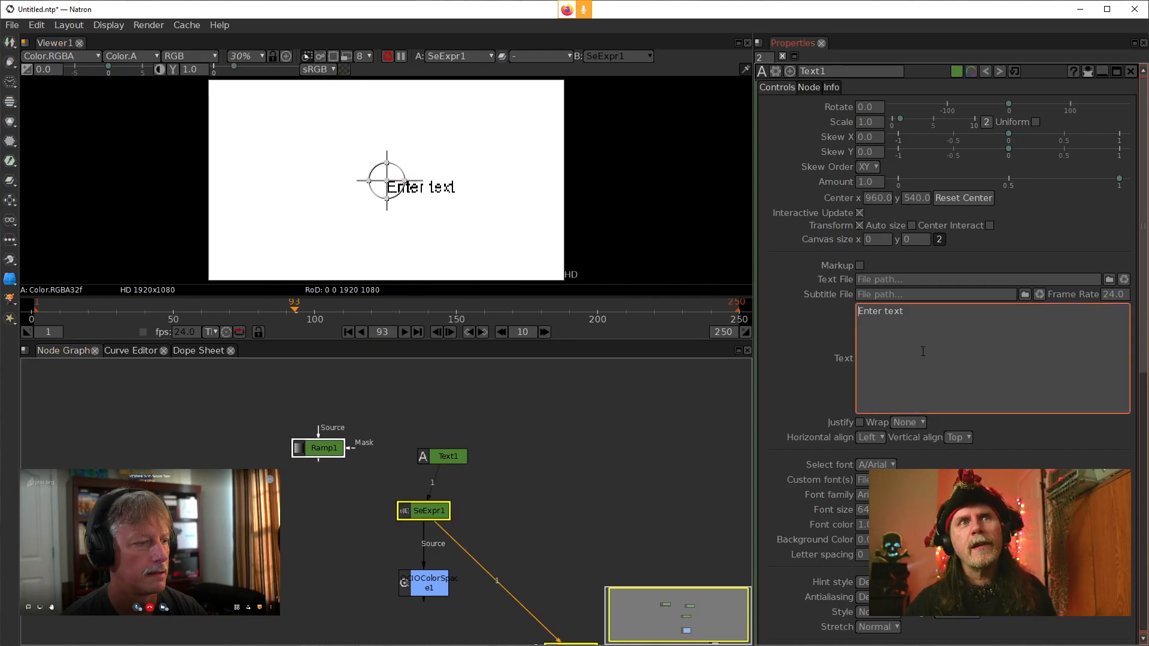
# Enable Center Interact on Text1 and set its font size to 200
pyautogui.click(990, 225)
pyautogui.click(1129, 278)
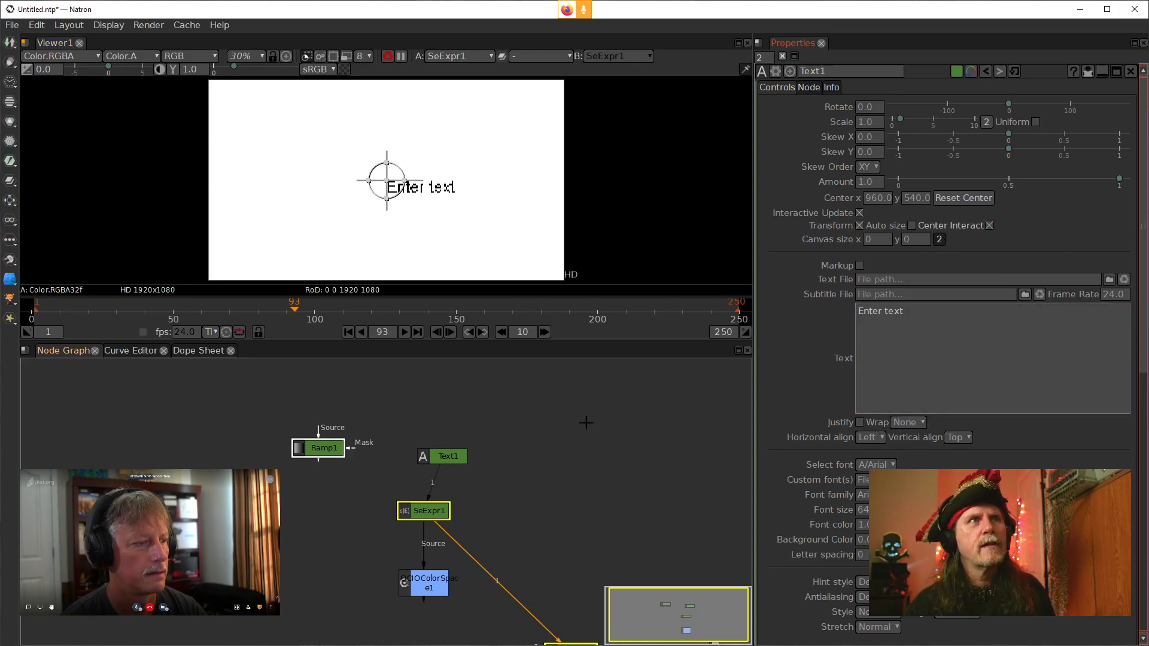
pyautogui.moveTo(587, 546); pyautogui.dragTo(543, 472)
pyautogui.moveTo(401, 383); pyautogui.dragTo(380, 388)
pyautogui.click(885, 407)
pyautogui.doubleClick(863, 510)
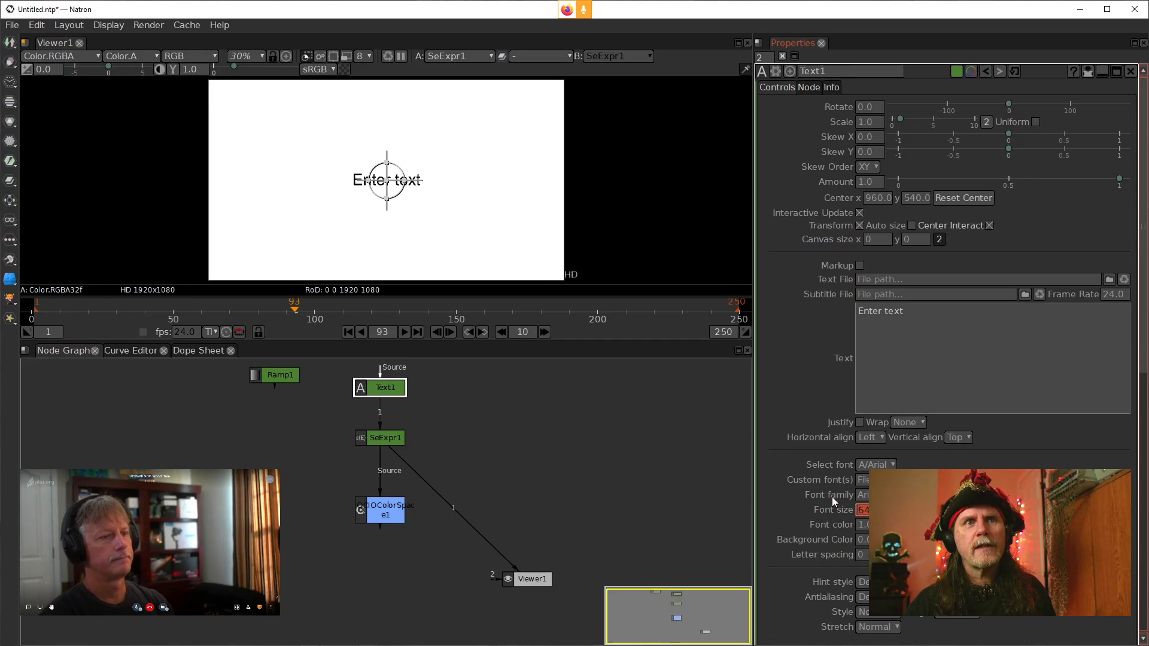
pyautogui.write('200')
pyautogui.press('Return')
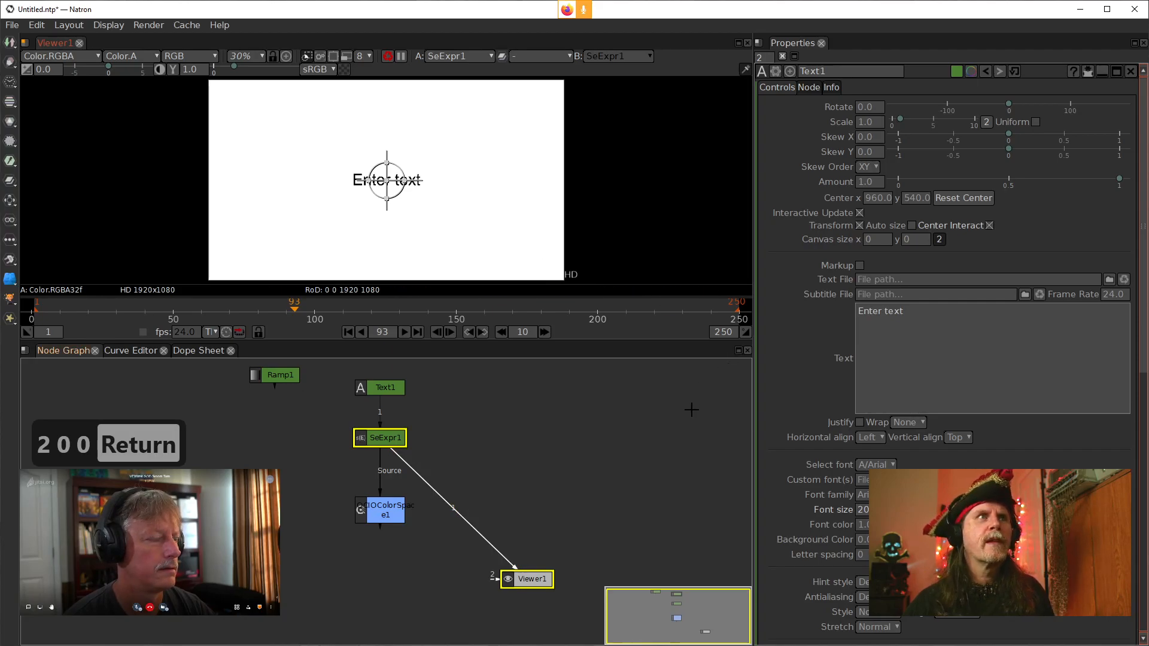
# Hide the viewer overlays
pyautogui.rightClick(556, 200)
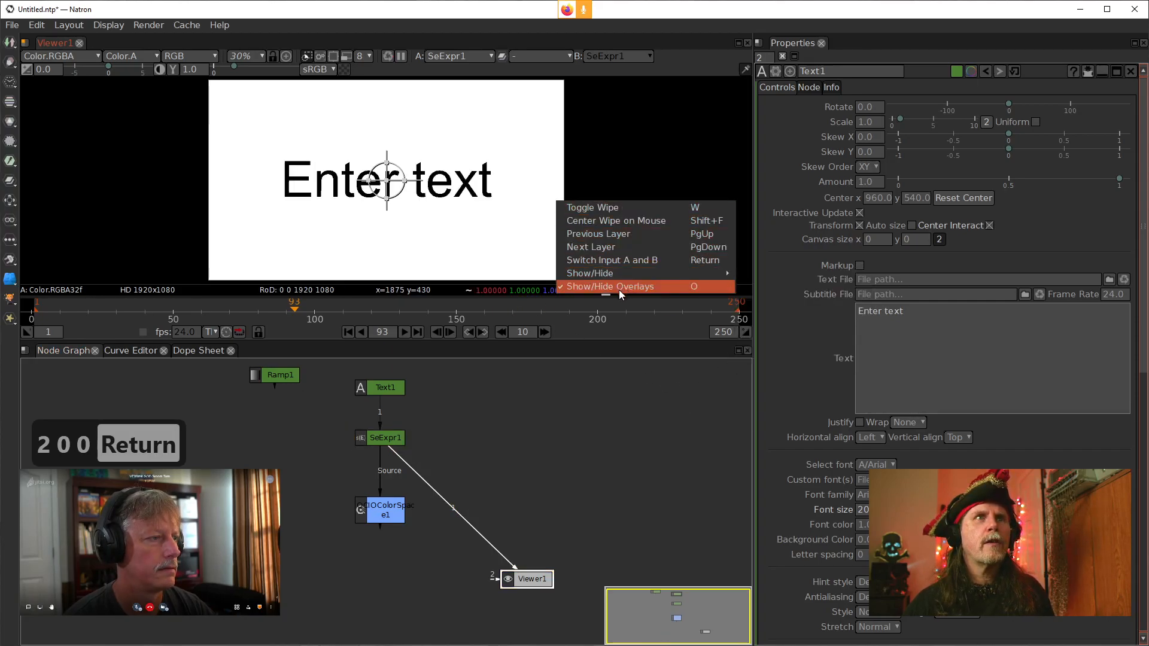
pyautogui.click(619, 290)
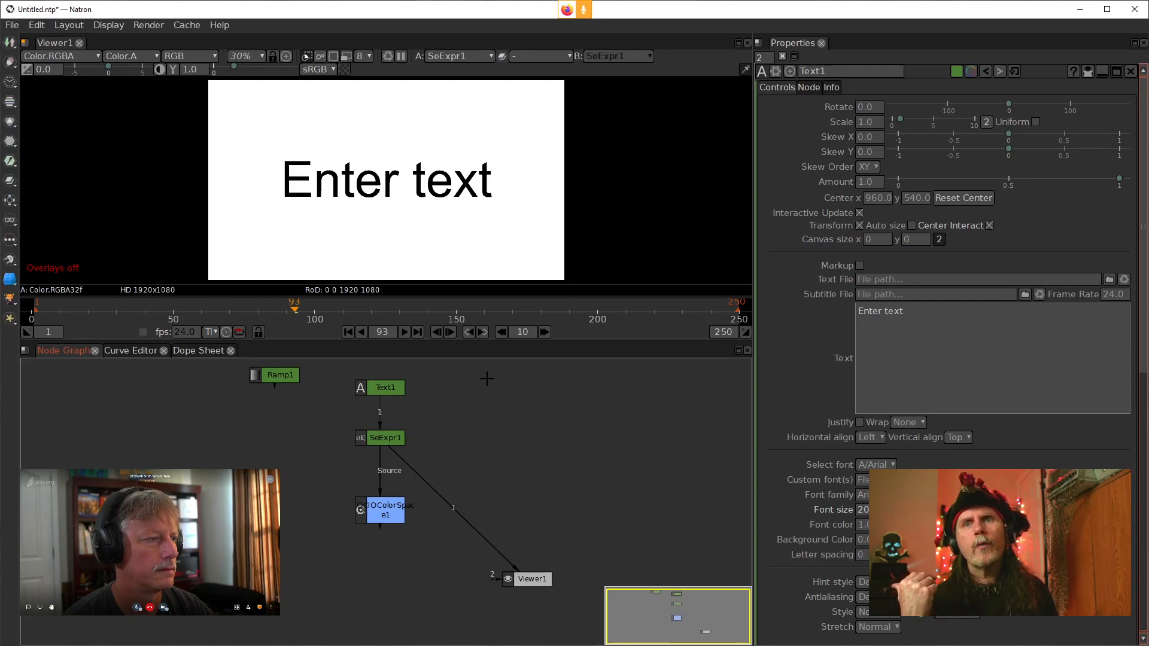
# Insert a Blur node between Text1 and SeExpr1
pyautogui.click(388, 390)
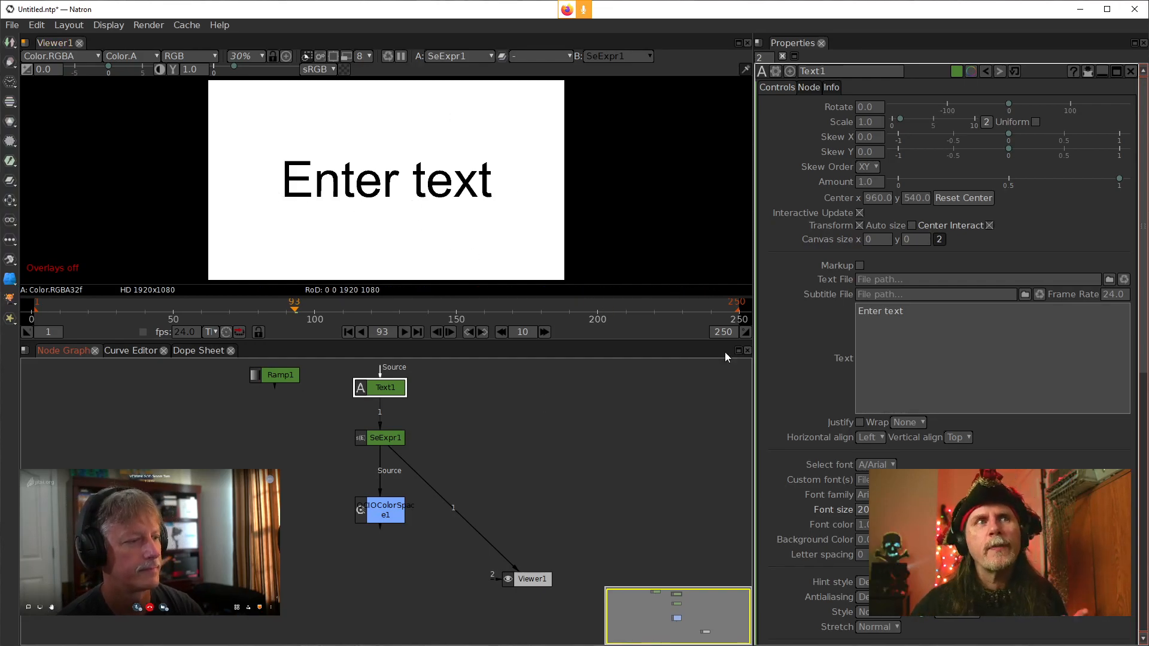
pyautogui.moveTo(380, 437); pyautogui.dragTo(378, 451)
pyautogui.moveTo(380, 387); pyautogui.dragTo(379, 379)
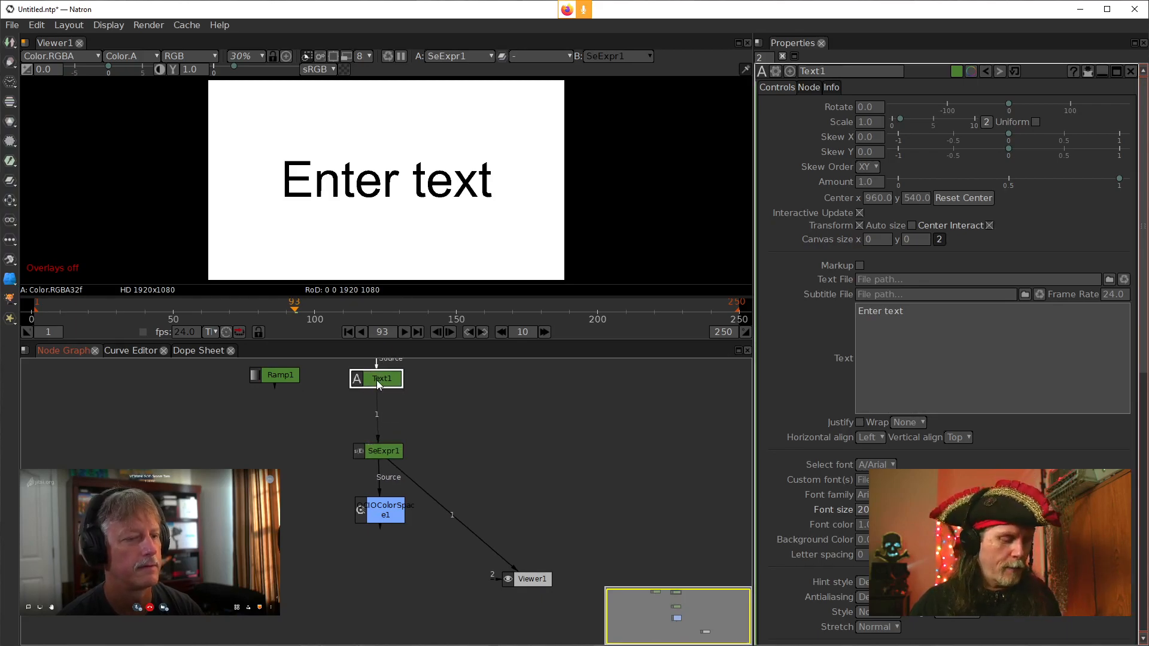
pyautogui.press('Tab')
pyautogui.write('blur')
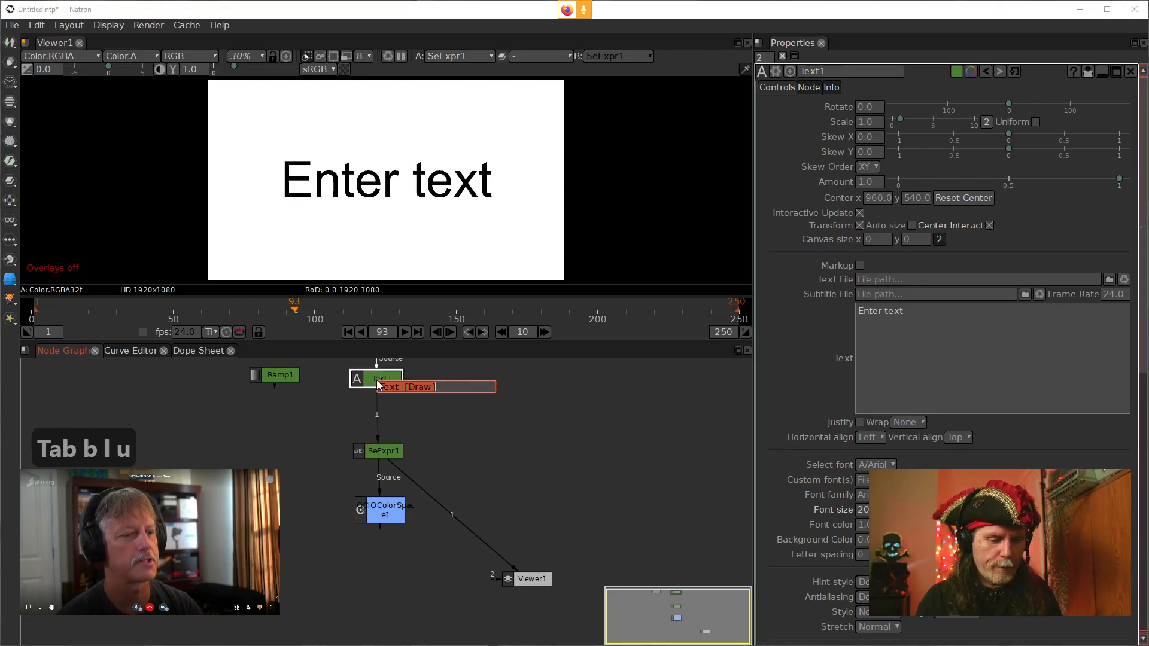
pyautogui.press('Return')
# Set Blur1's size to 11
pyautogui.click(856, 134)
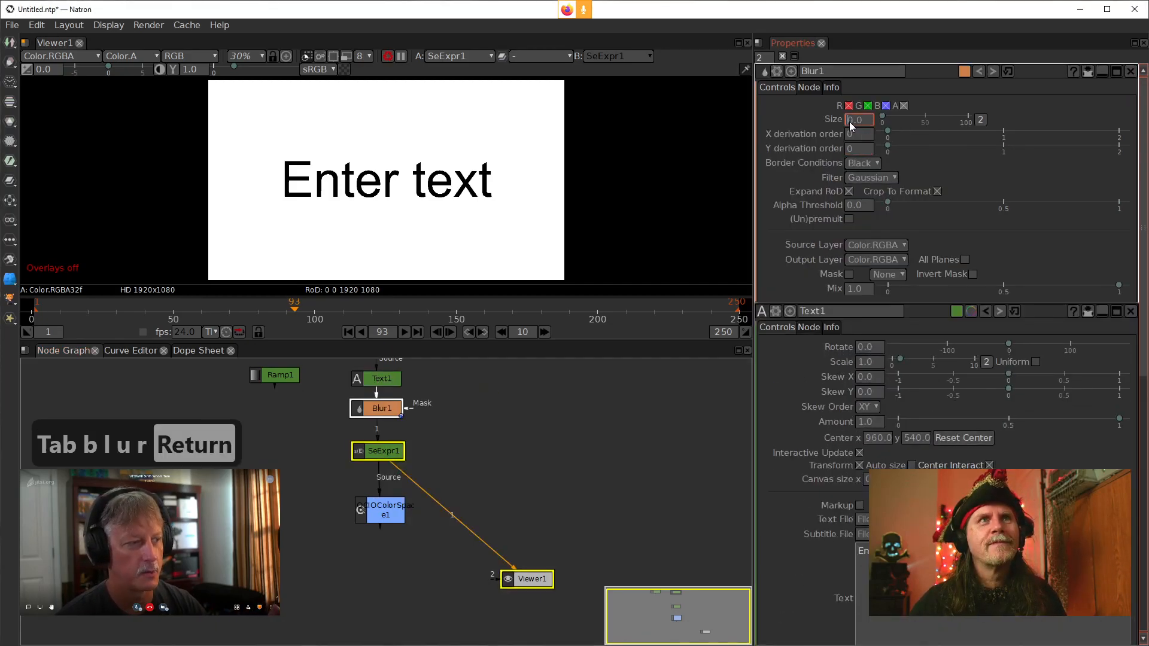
pyautogui.moveTo(864, 121); pyautogui.dragTo(854, 123)
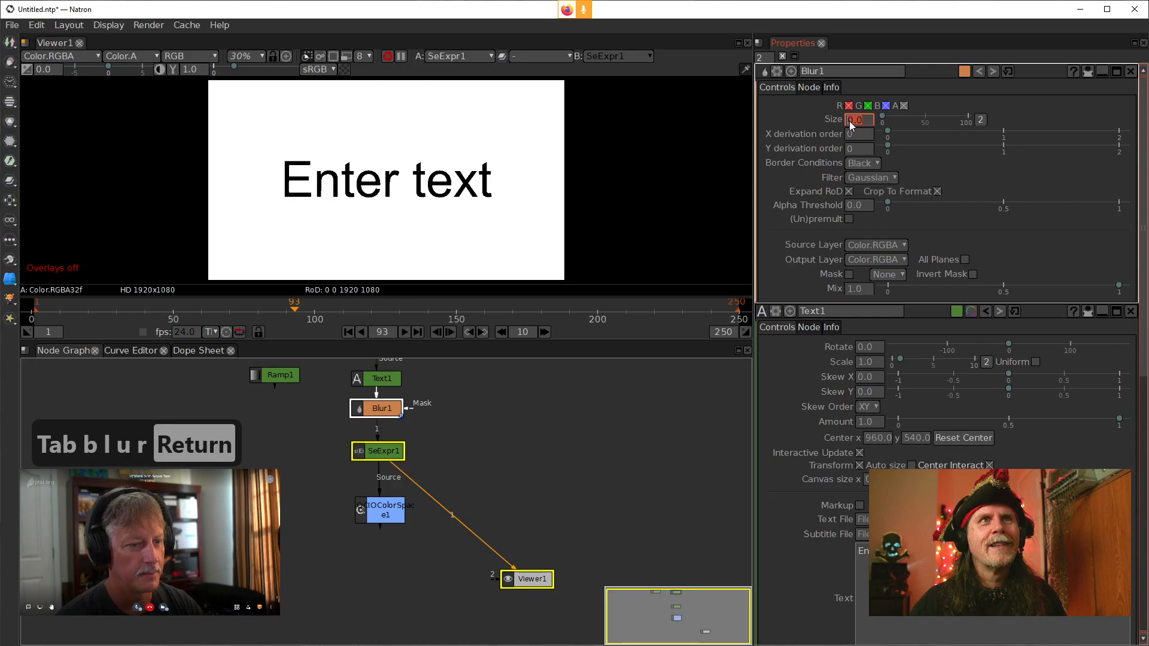
pyautogui.scroll(9, 849, 121)
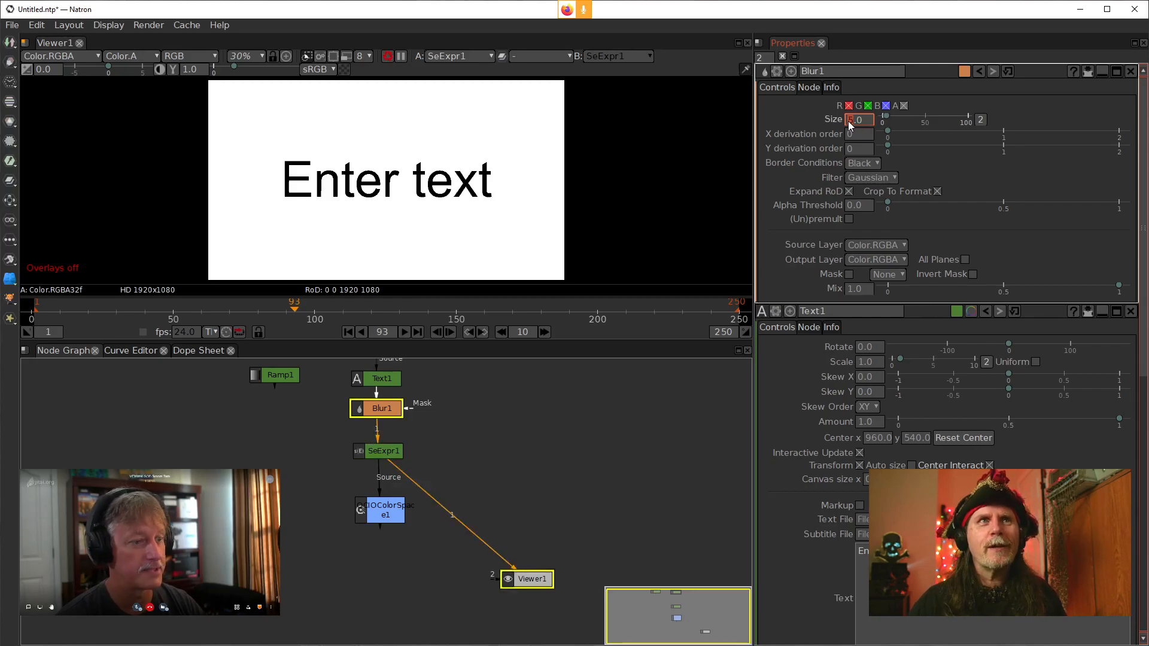
pyautogui.scroll(2, 849, 121)
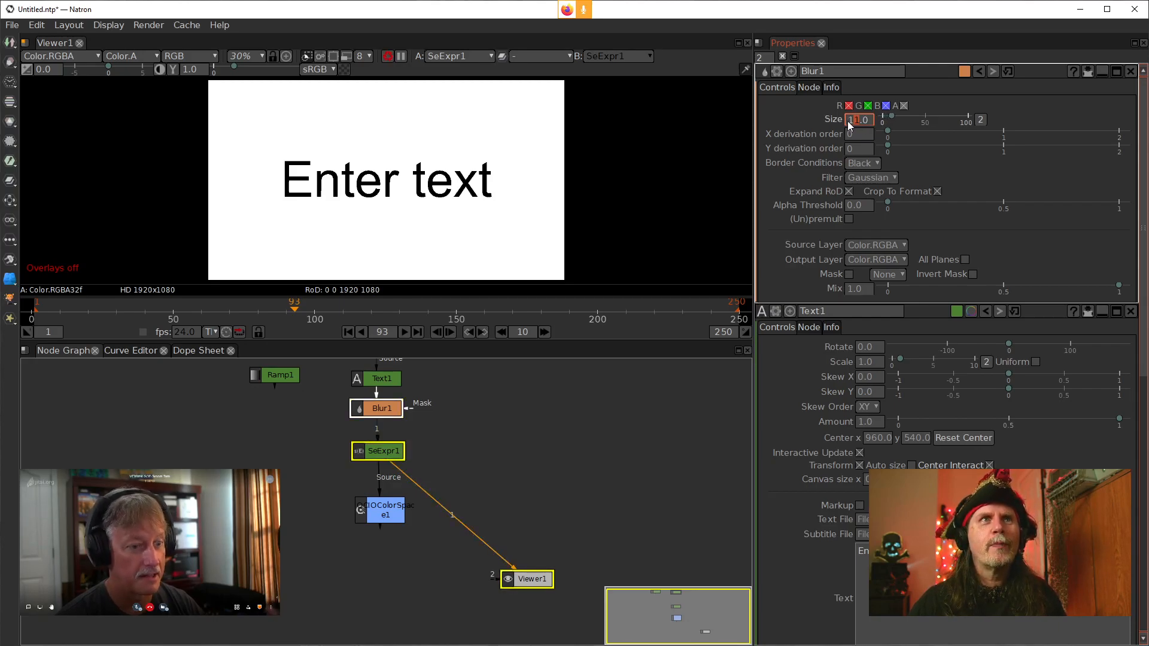
pyautogui.click(548, 527)
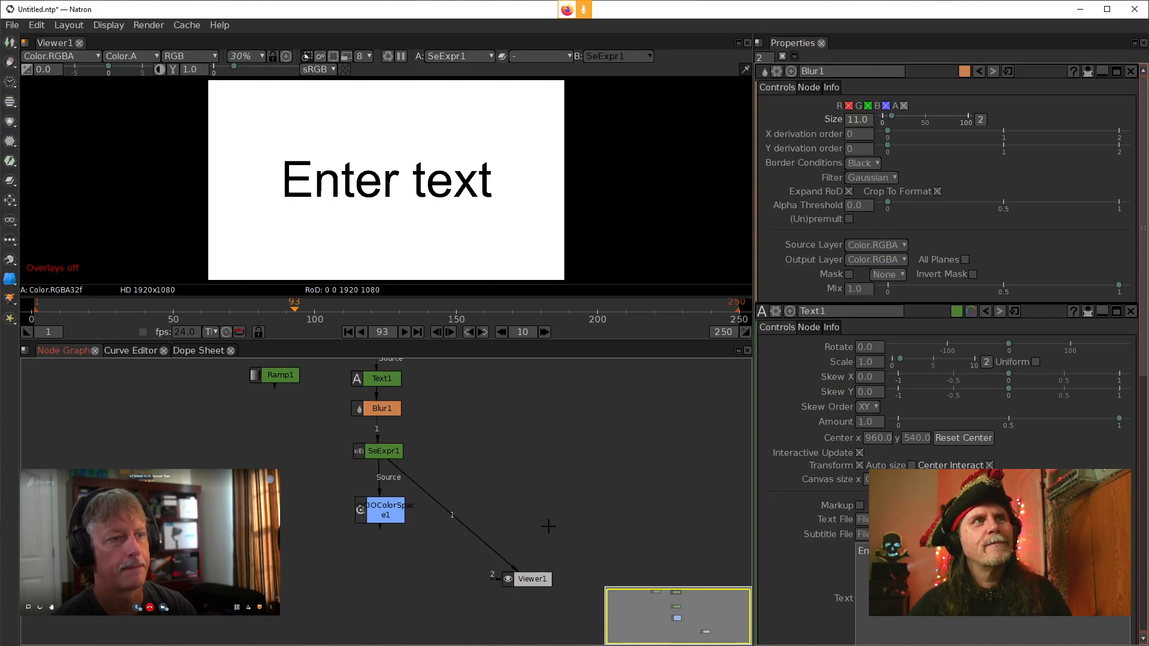
# View Blur1 and then SeExpr1 in the viewer and zoom in on the text
pyautogui.click(392, 414)
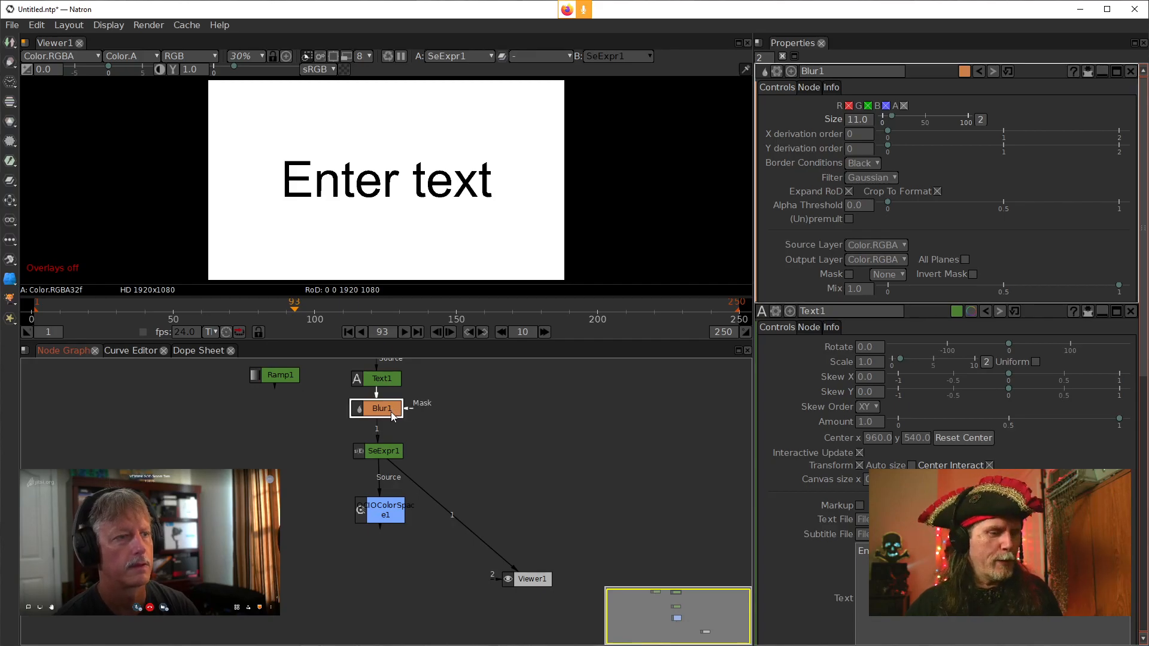
pyautogui.press('1')
pyautogui.click(392, 456)
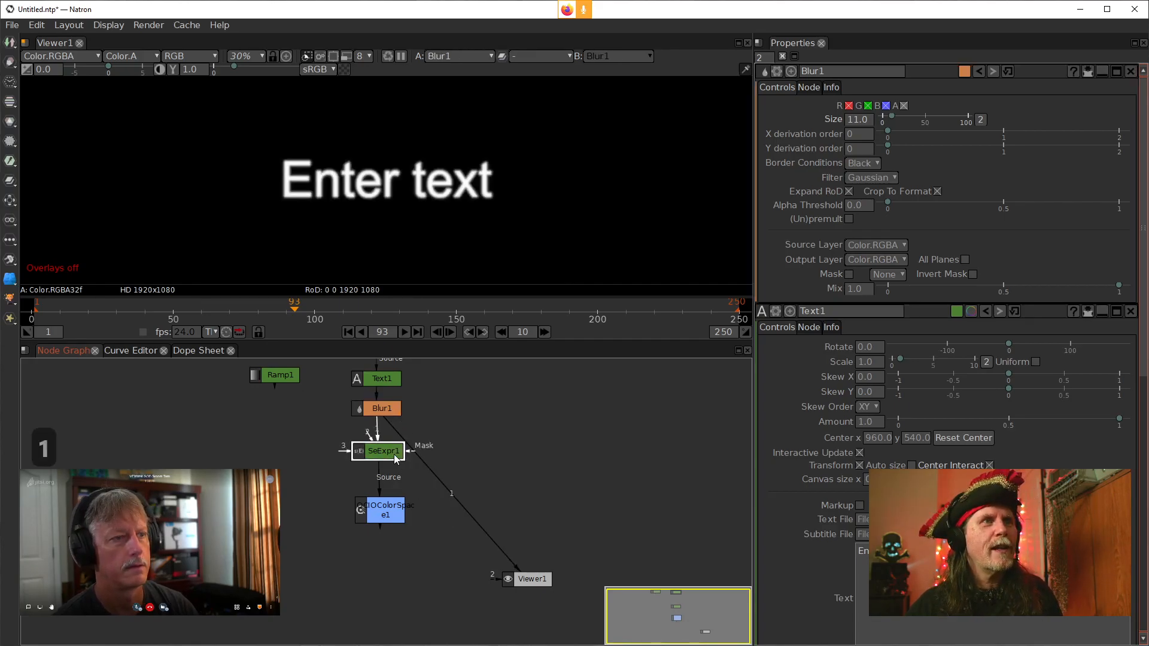
pyautogui.press('1')
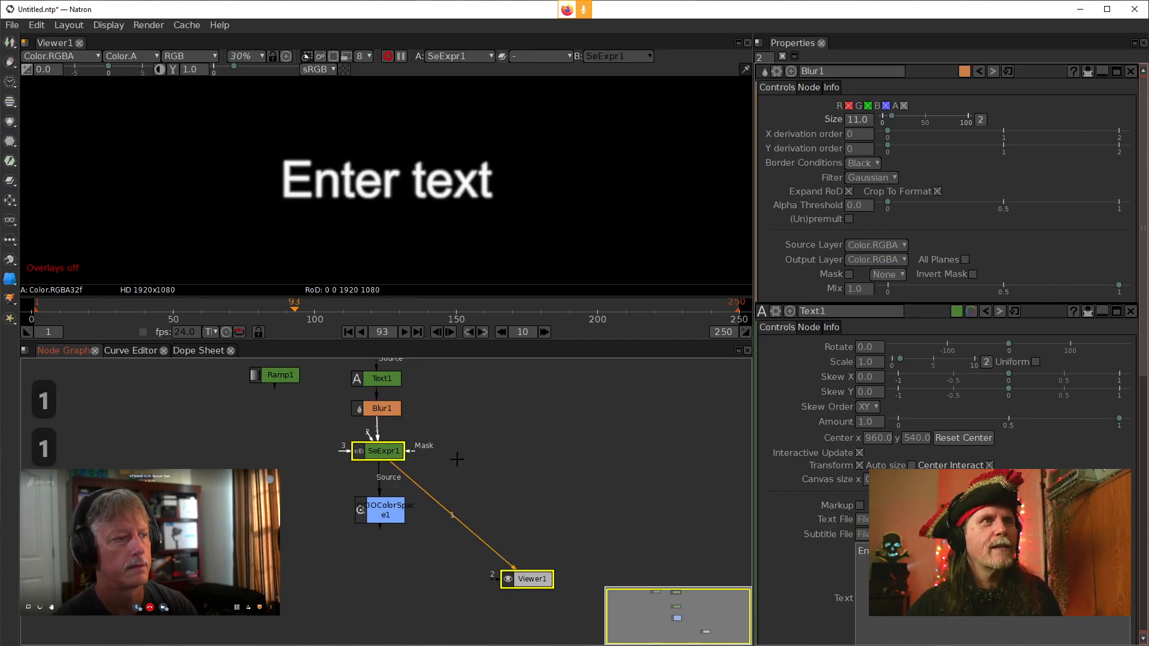
pyautogui.click(557, 461)
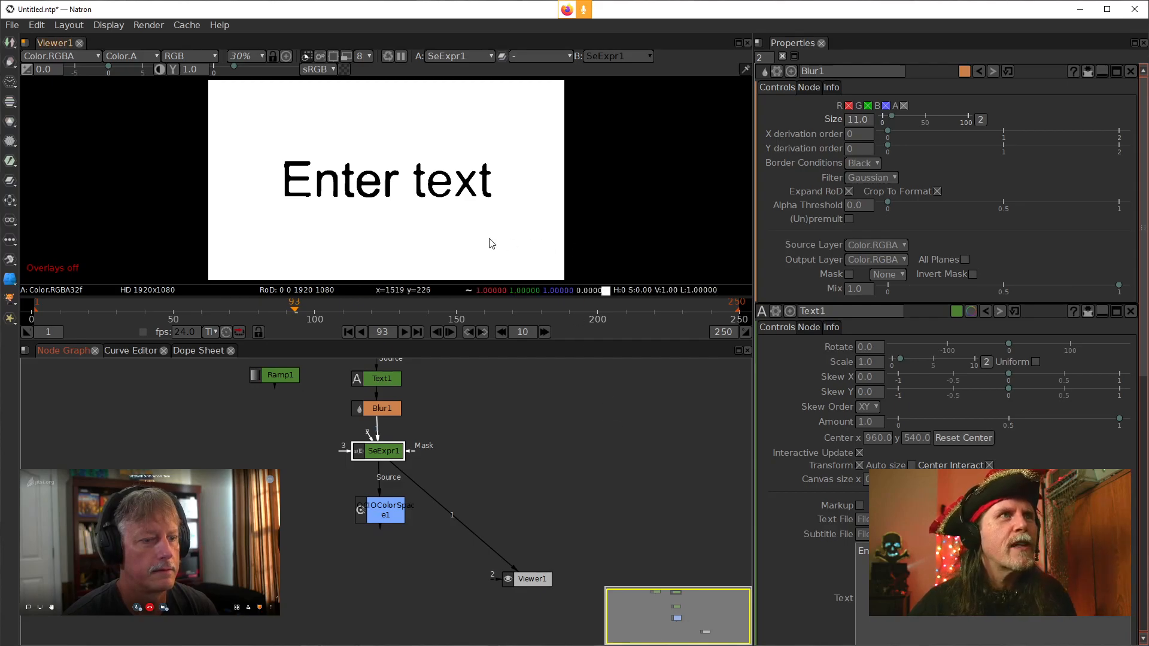
pyautogui.scroll(2, 359, 147)
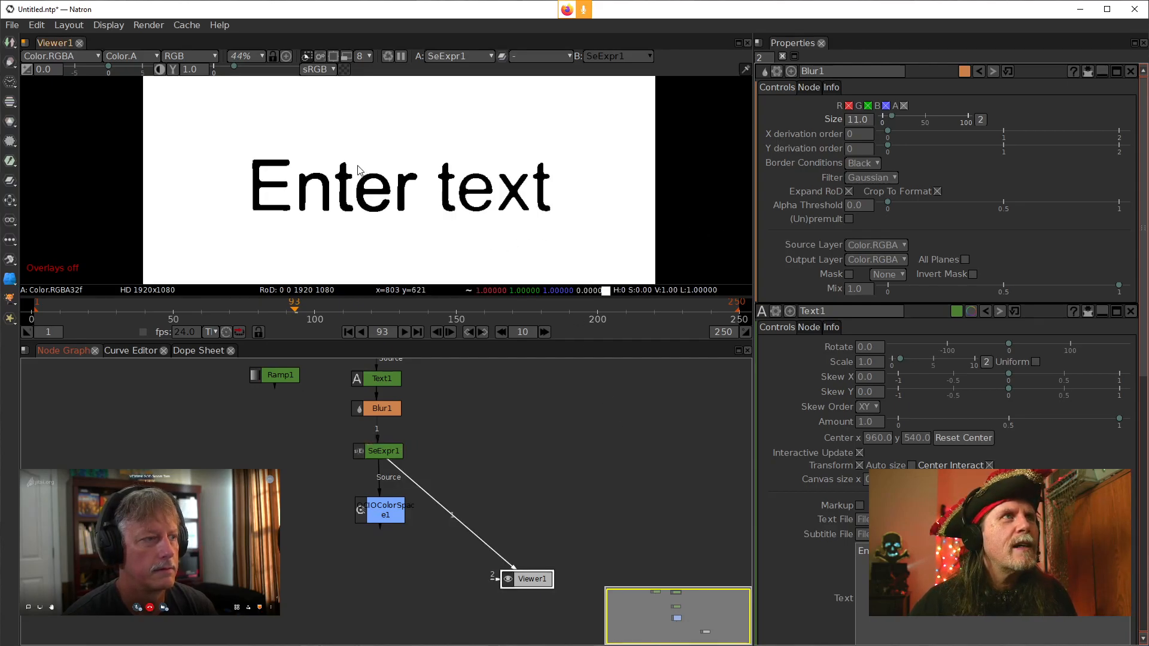
pyautogui.scroll(1, 469, 231)
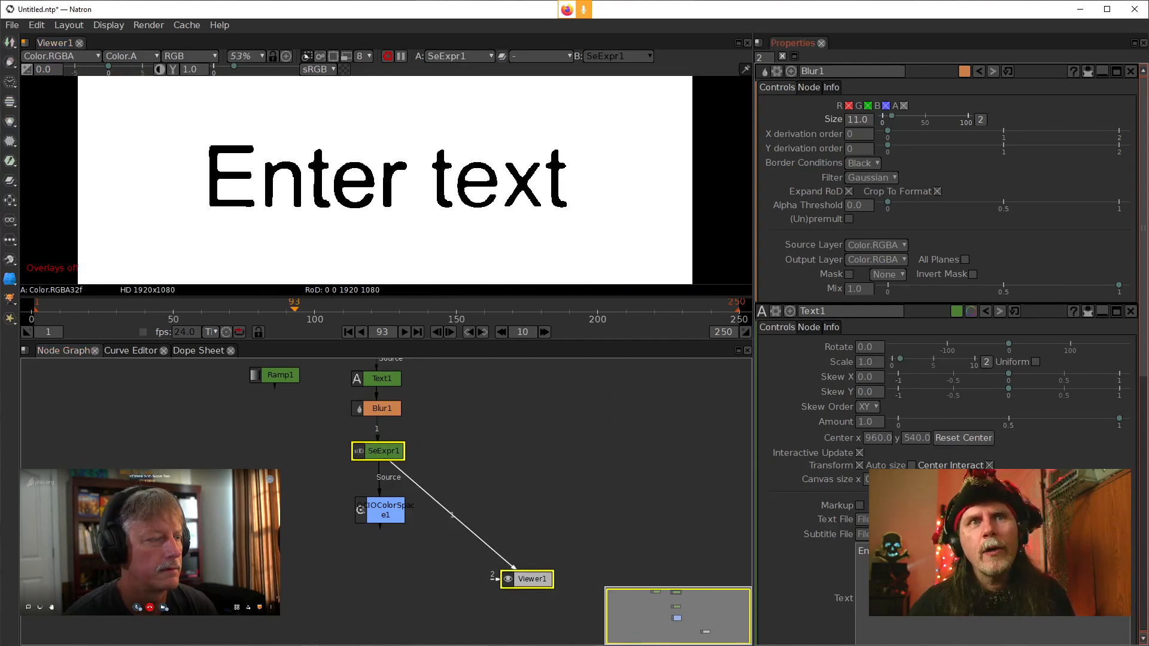
pyautogui.scroll(-5, 952, 359)
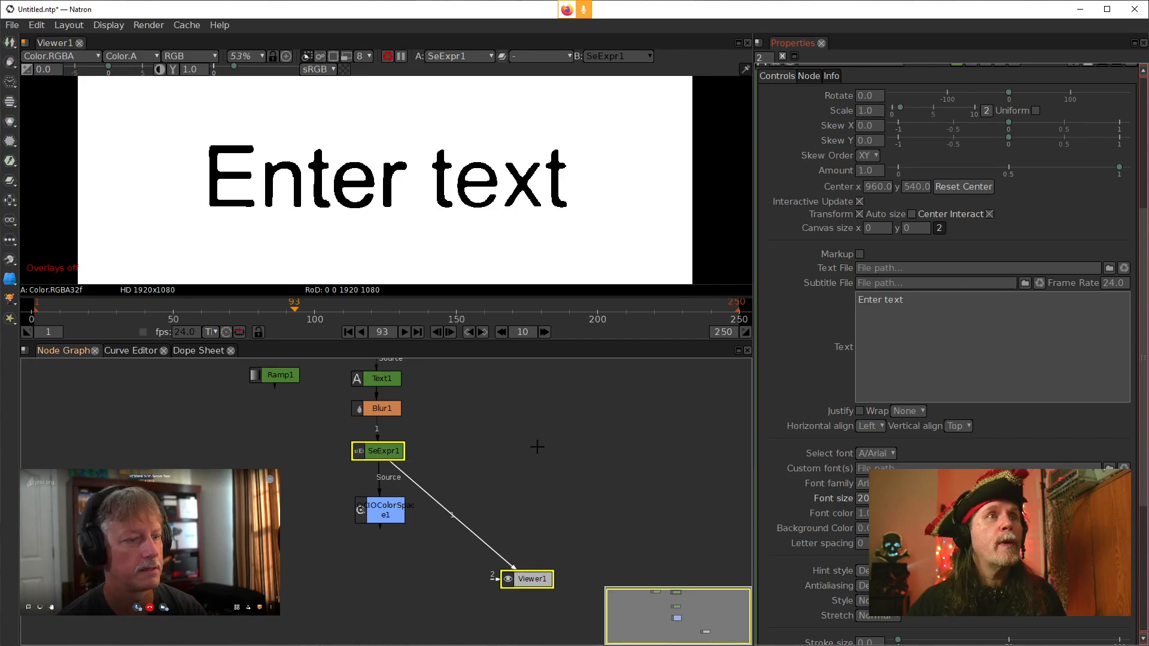
# In SeExpr1's RGB script, change the fbm octaves argument from the first 2 to 6
pyautogui.moveTo(556, 418); pyautogui.dragTo(542, 477)
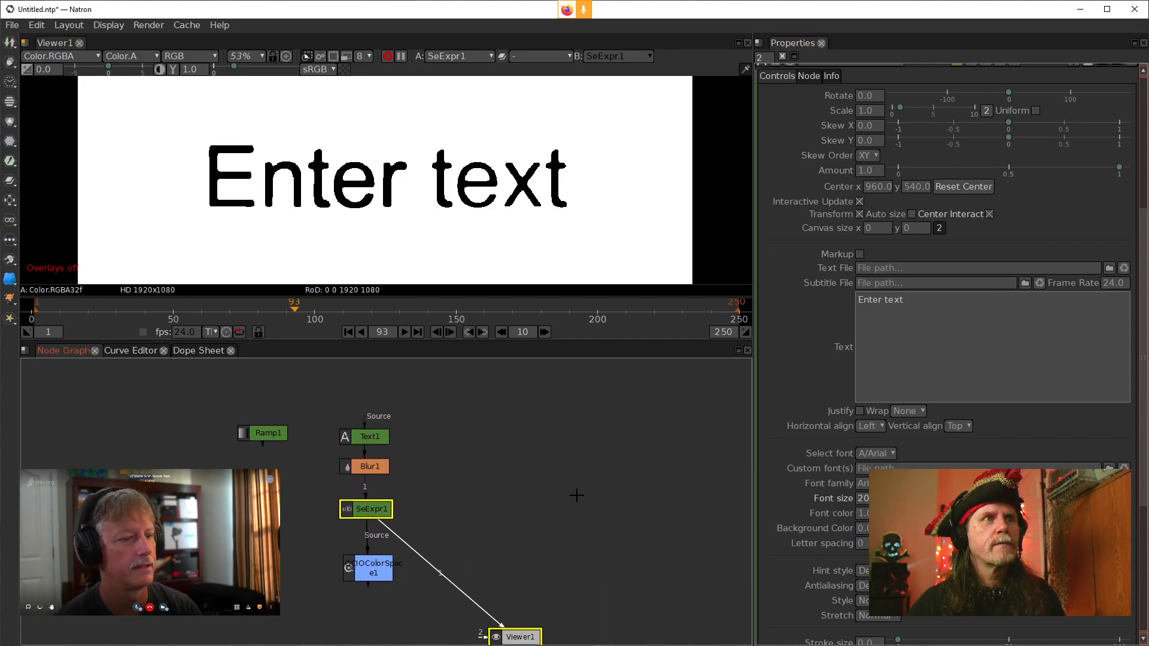
pyautogui.doubleClick(382, 510)
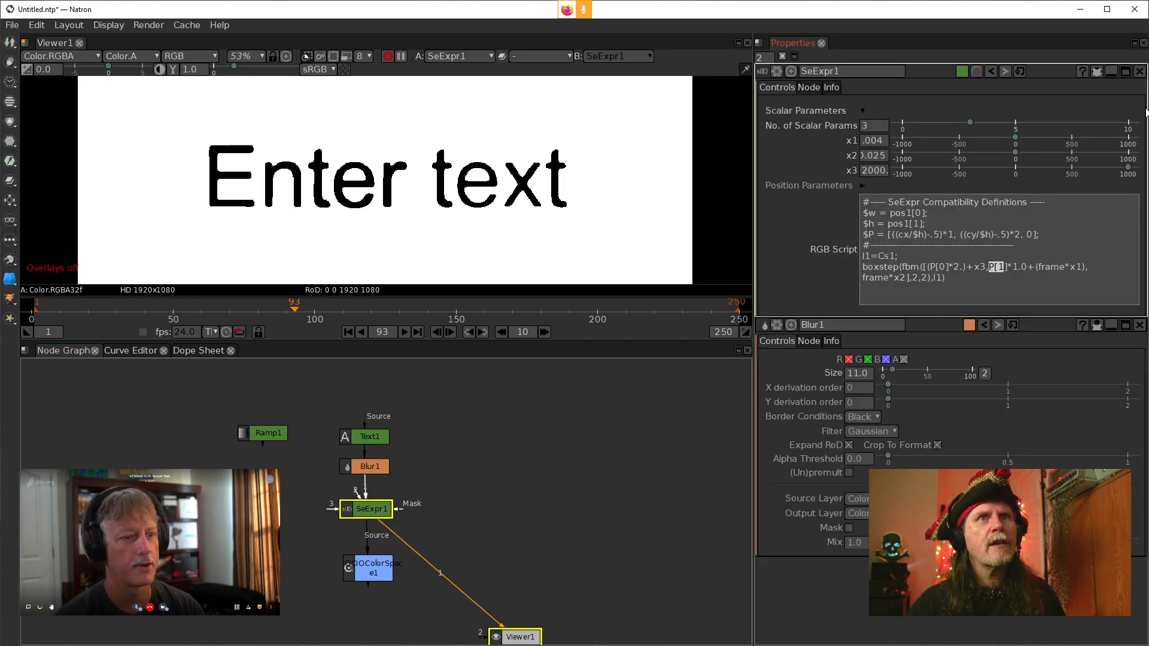
pyautogui.click(944, 280)
pyautogui.moveTo(932, 280); pyautogui.dragTo(904, 268)
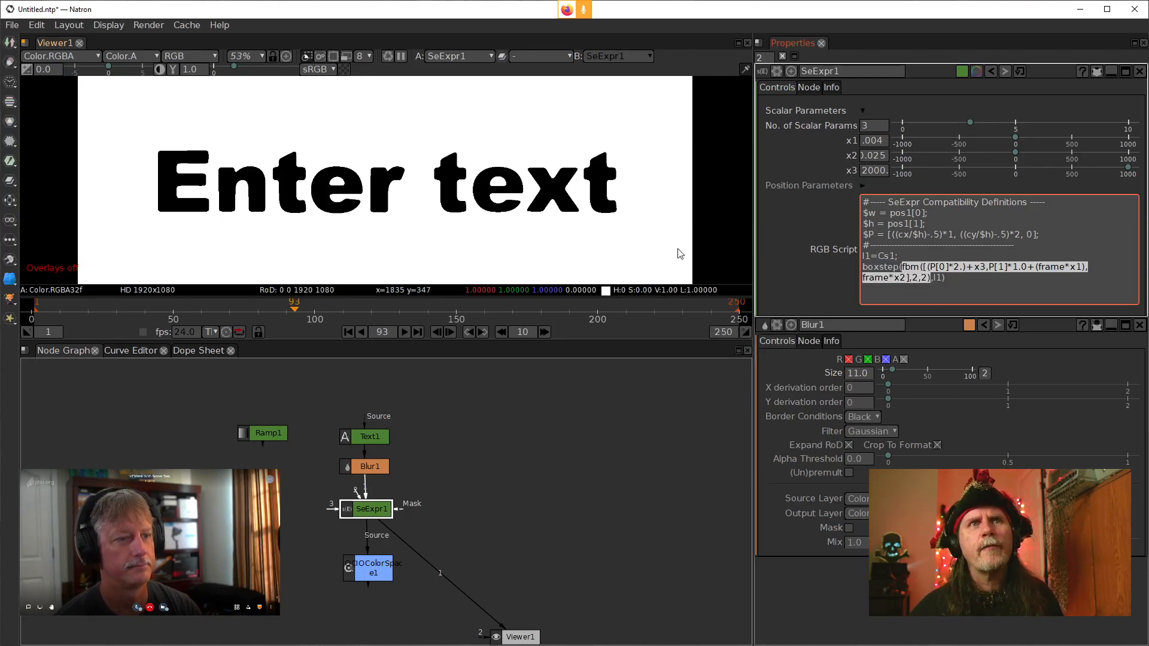
pyautogui.click(973, 281)
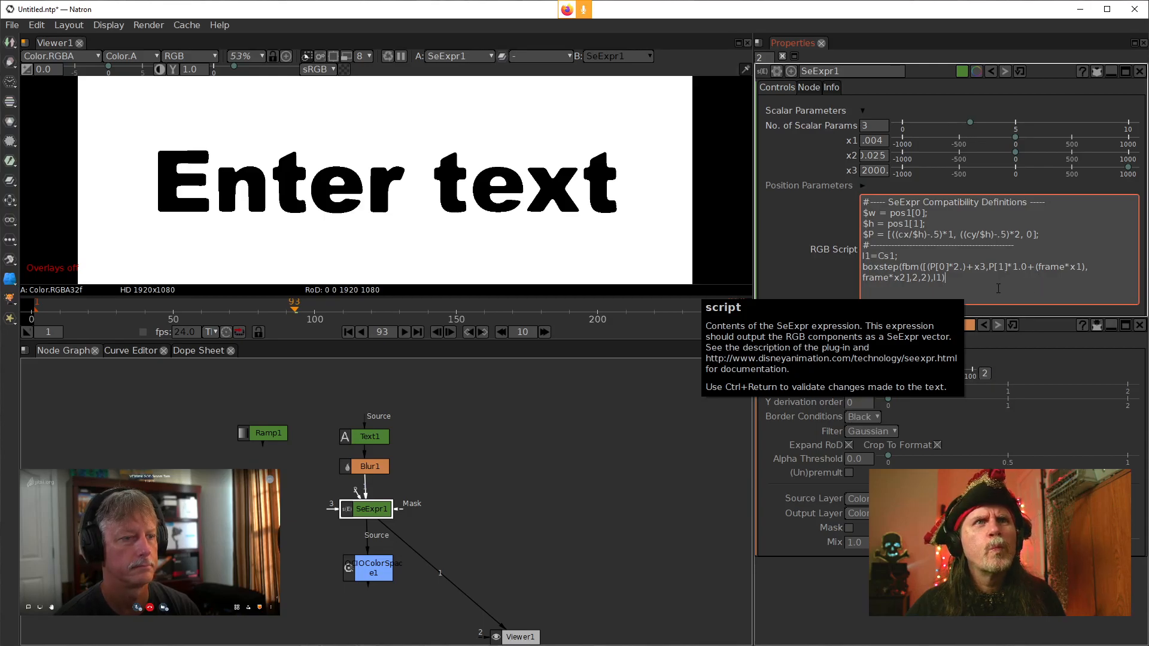
pyautogui.doubleClick(914, 277)
pyautogui.doubleClick(925, 278)
pyautogui.doubleClick(930, 279)
pyautogui.click(914, 277)
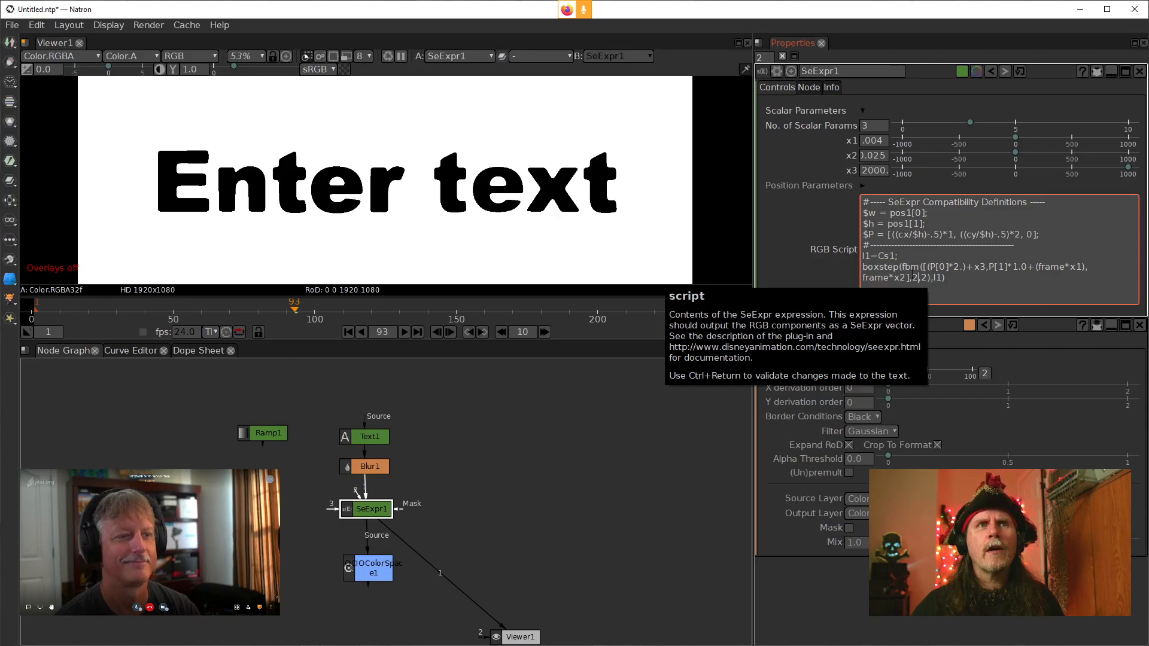
pyautogui.doubleClick(916, 278)
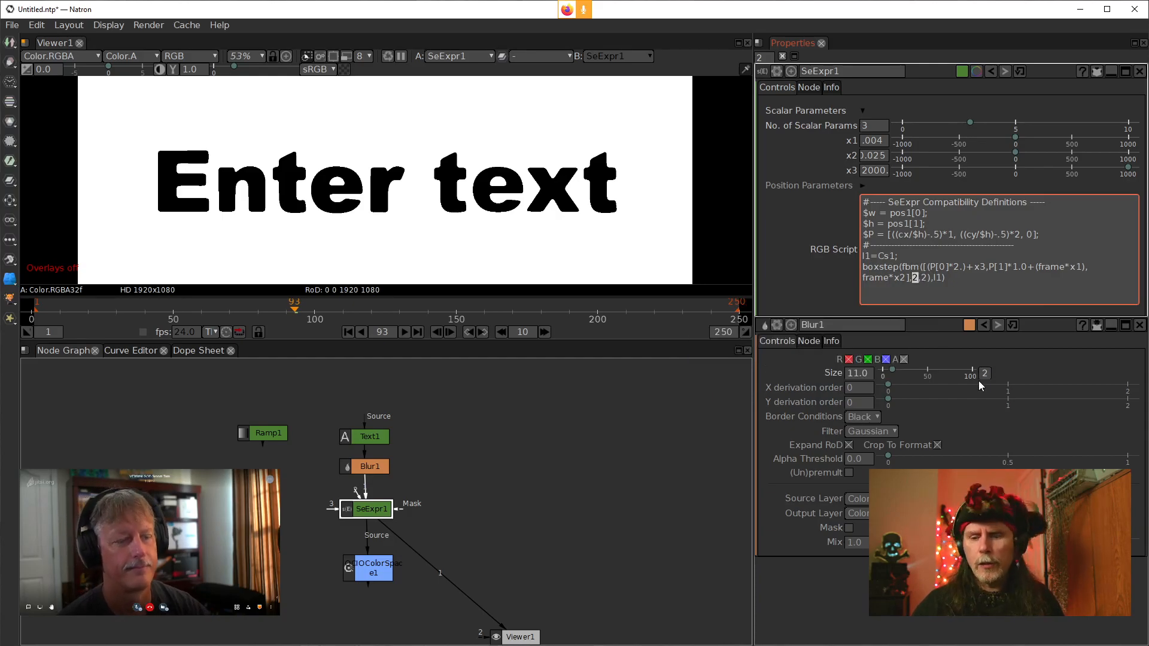
pyautogui.write('6')
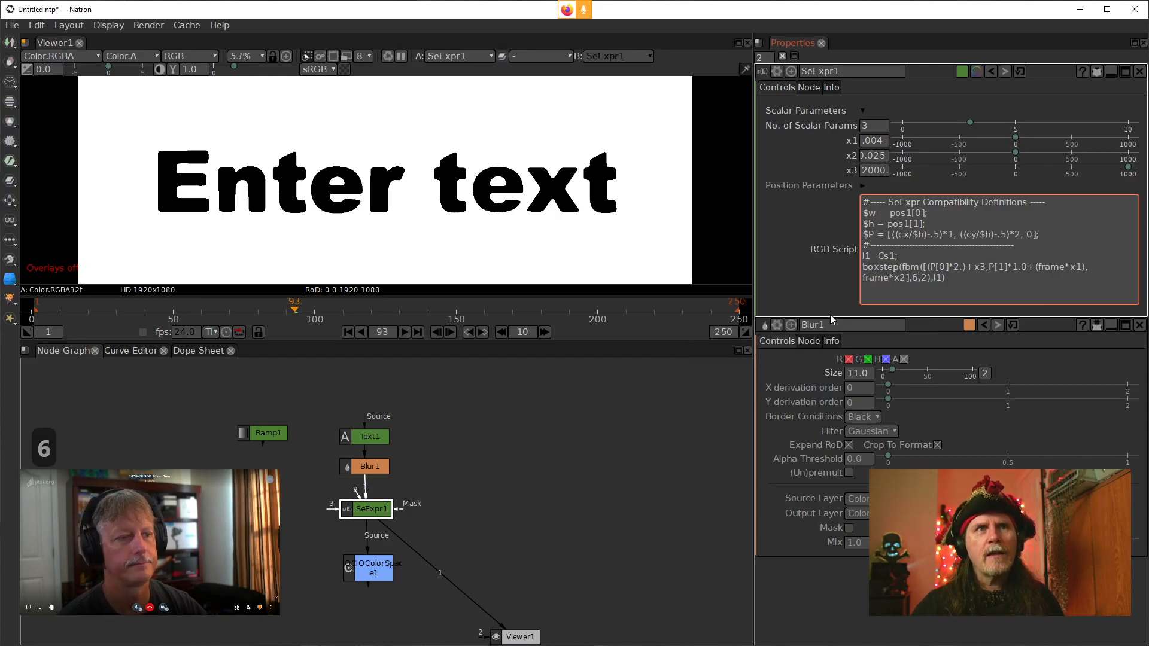
pyautogui.click(766, 285)
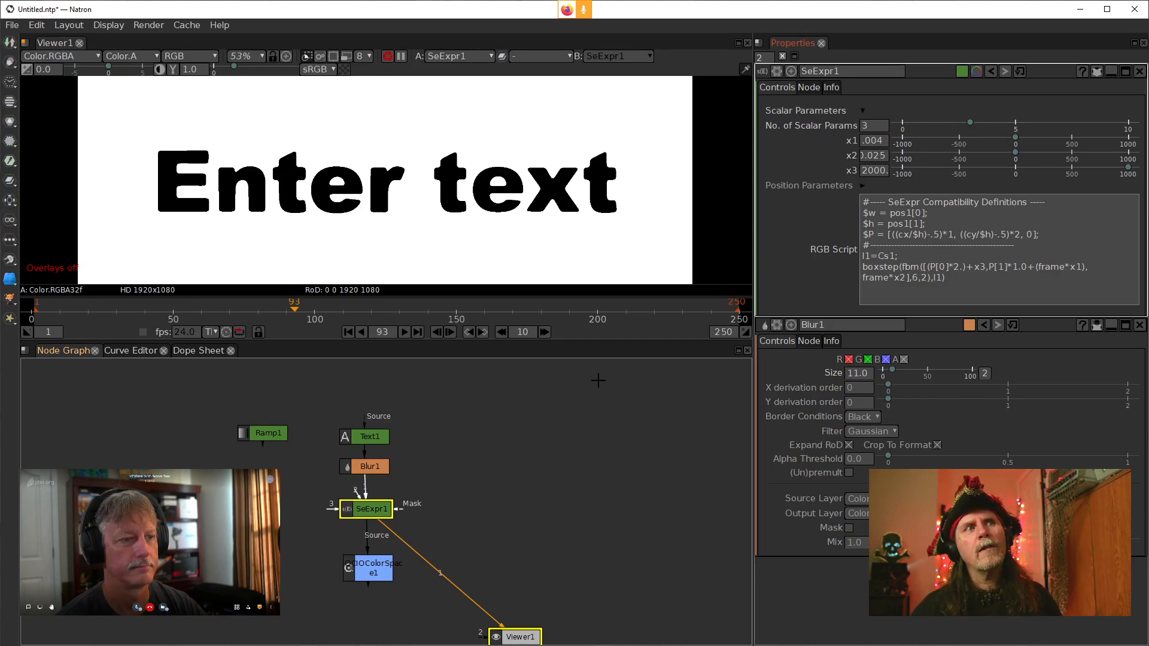
pyautogui.click(919, 278)
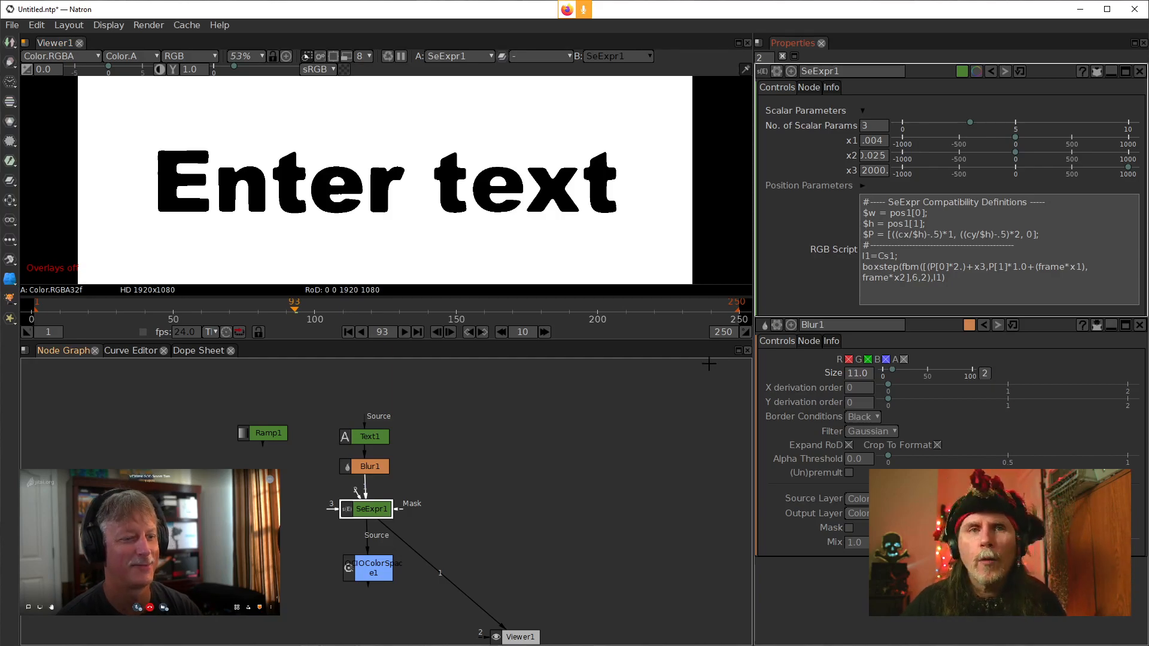
pyautogui.click(648, 435)
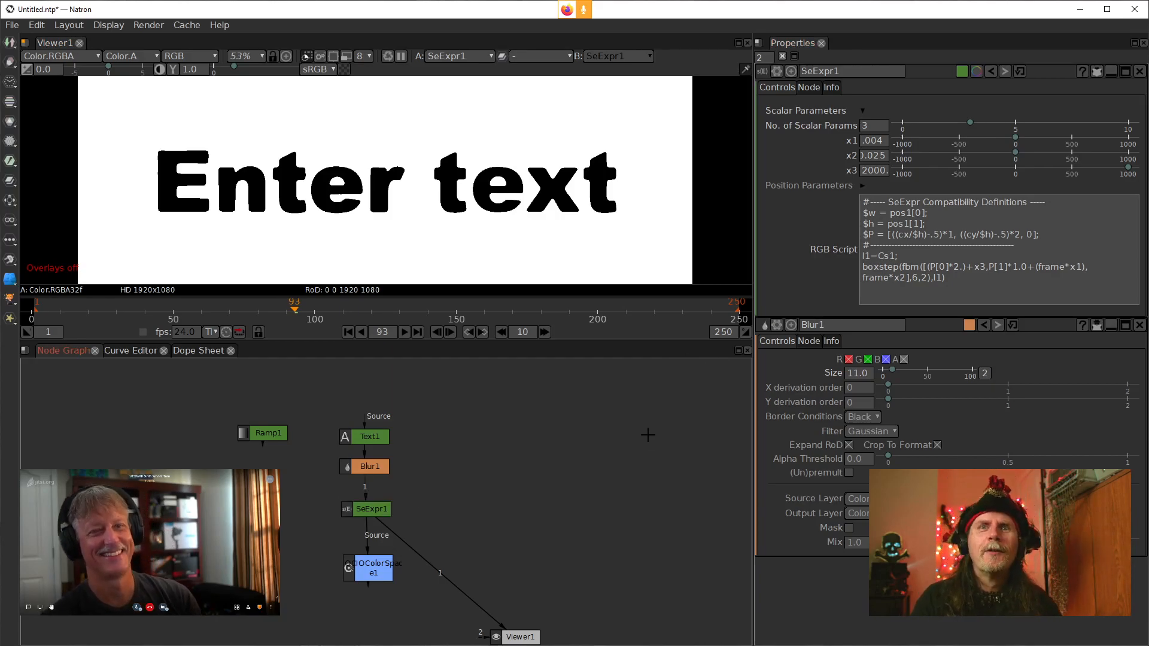